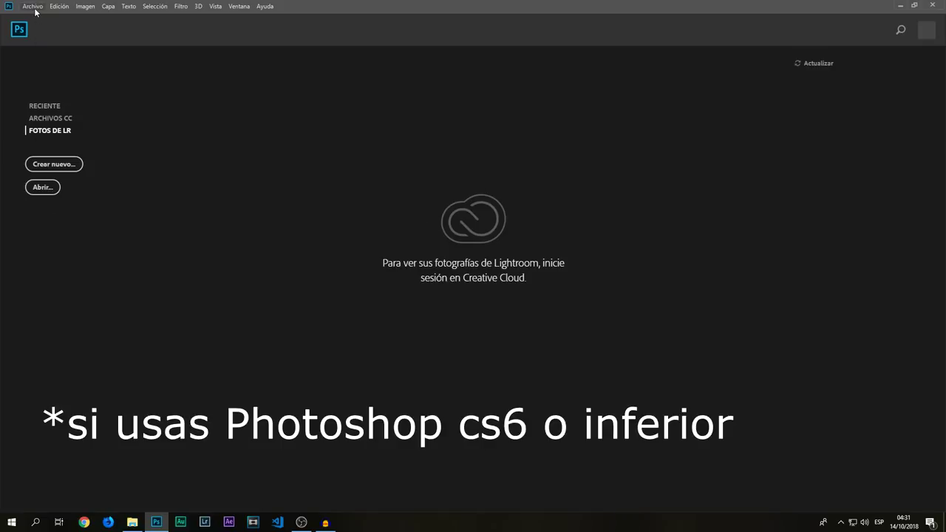
Step: Create a document from the Print tab's Letter preset at 300 ppi, CMYK Color, transparent background
{"action": "left_click", "coordinate": [53, 165]}
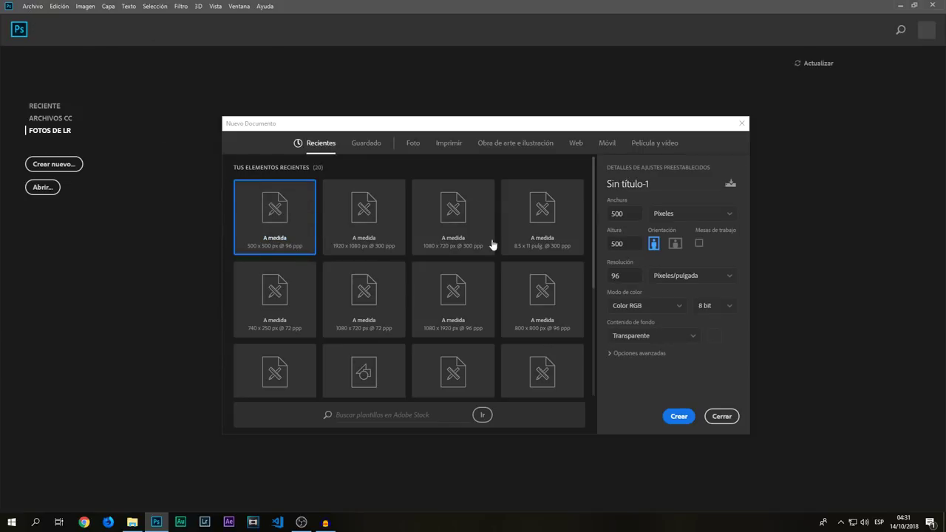
{"action": "left_click", "coordinate": [450, 144]}
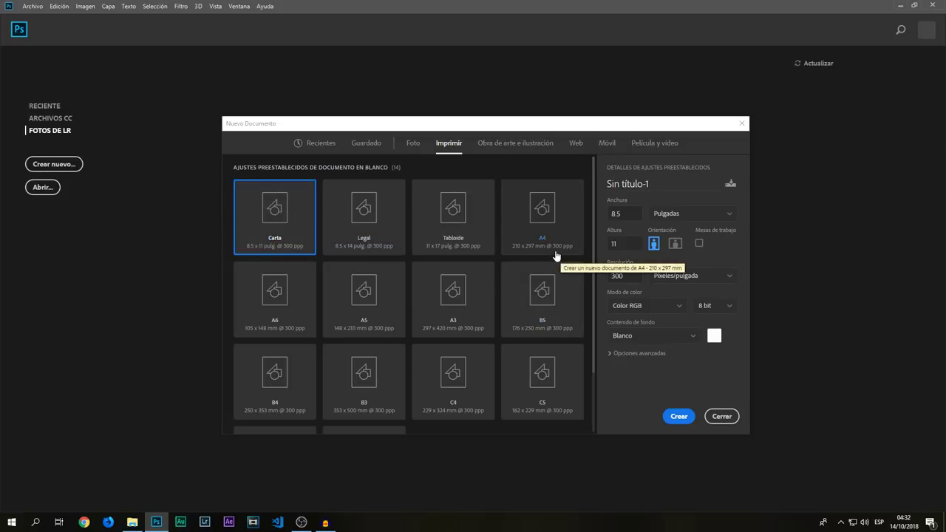
{"action": "left_click", "coordinate": [625, 244]}
{"action": "left_click", "coordinate": [629, 214]}
{"action": "left_click", "coordinate": [626, 245]}
{"action": "left_click", "coordinate": [632, 276]}
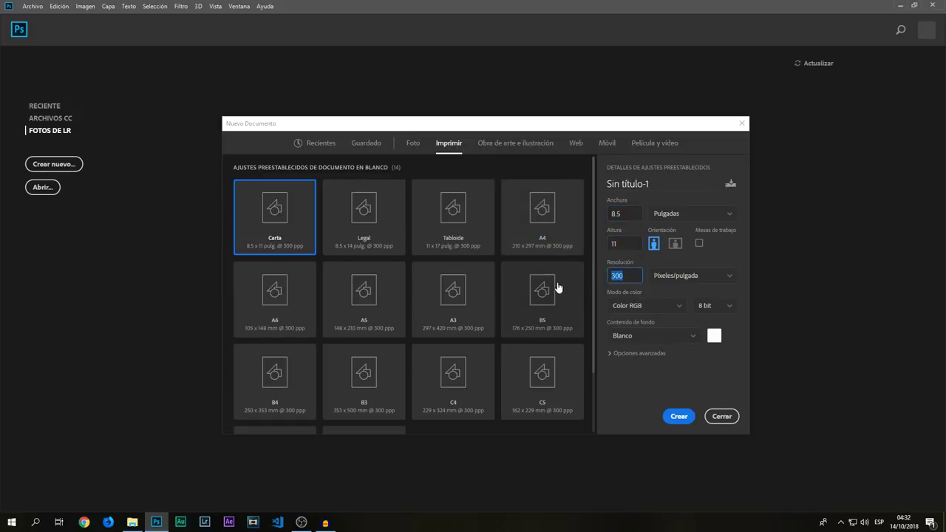
{"action": "left_click", "coordinate": [662, 309]}
{"action": "left_click", "coordinate": [631, 373]}
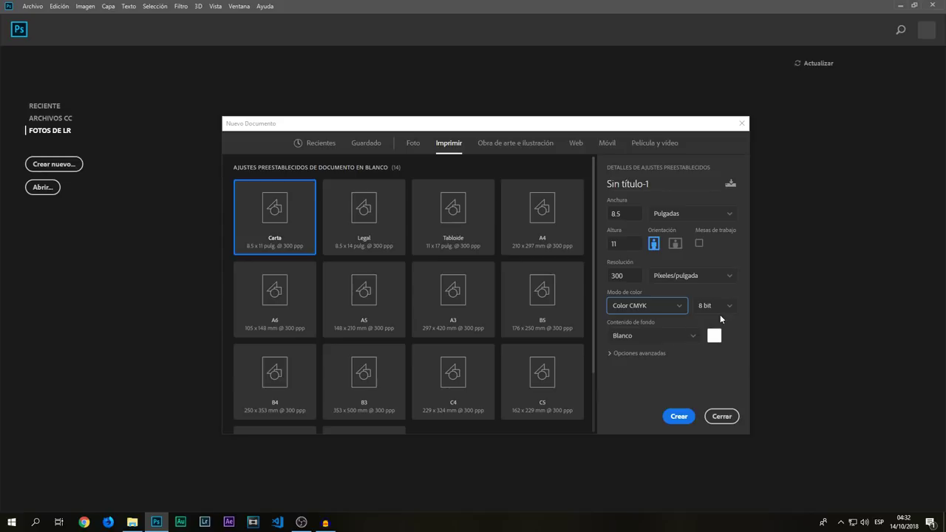
{"action": "left_click", "coordinate": [683, 337]}
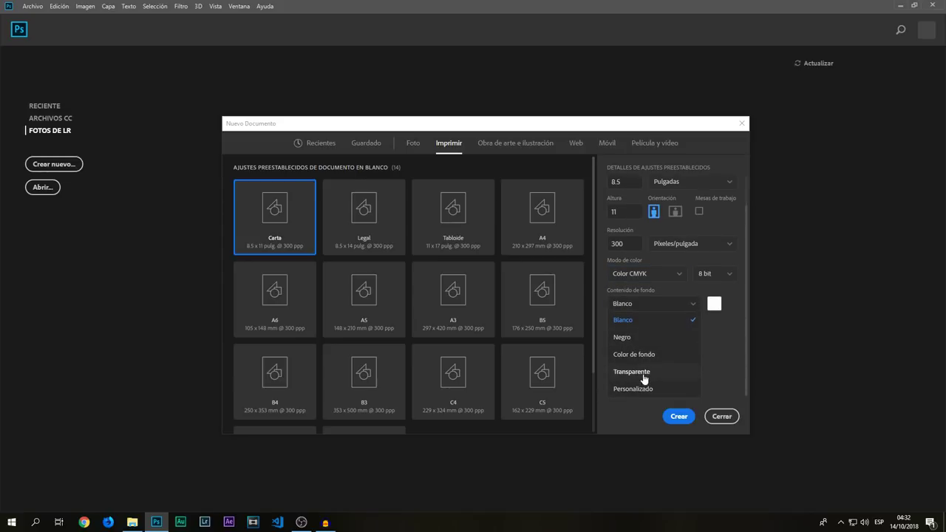
{"action": "left_click", "coordinate": [646, 379]}
{"action": "left_click", "coordinate": [676, 417]}
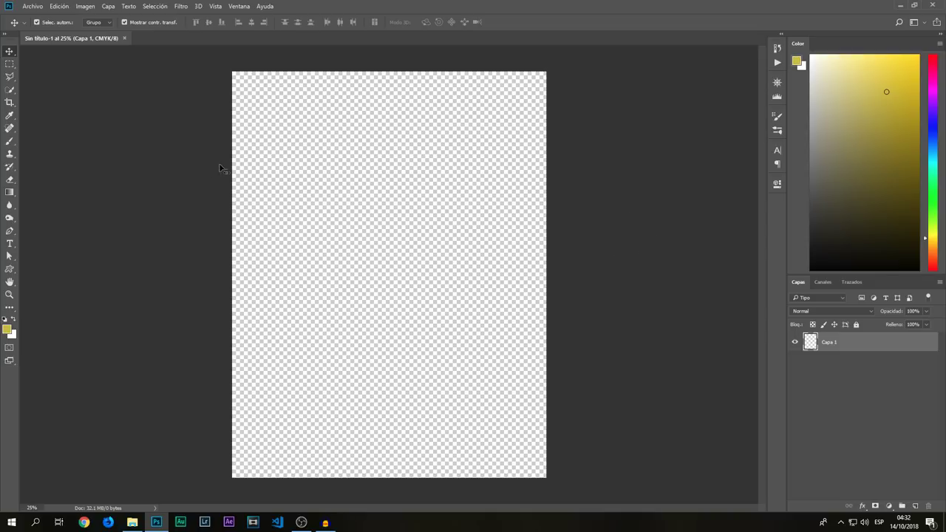
Step: Show rulers, switch their units to Percentage, and place a vertical guide at 40%
{"action": "left_click", "coordinate": [215, 5]}
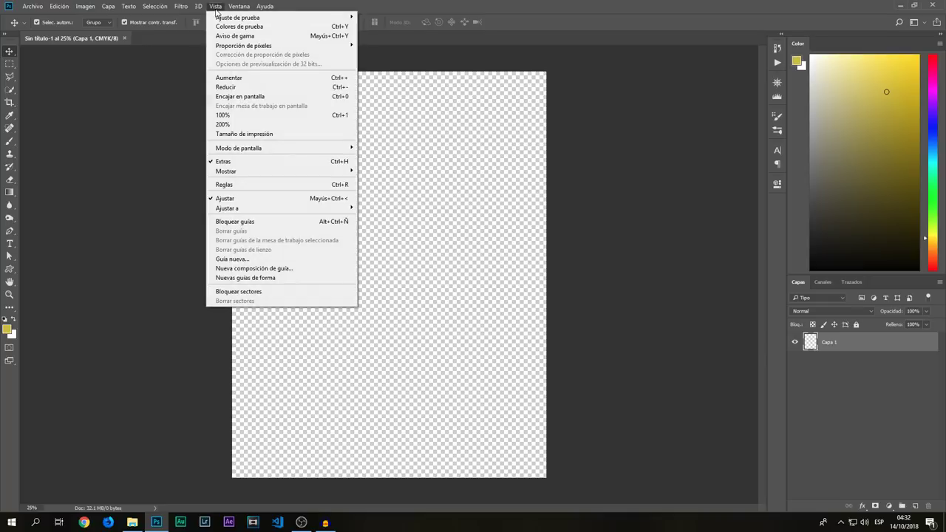
{"action": "left_click", "coordinate": [228, 187]}
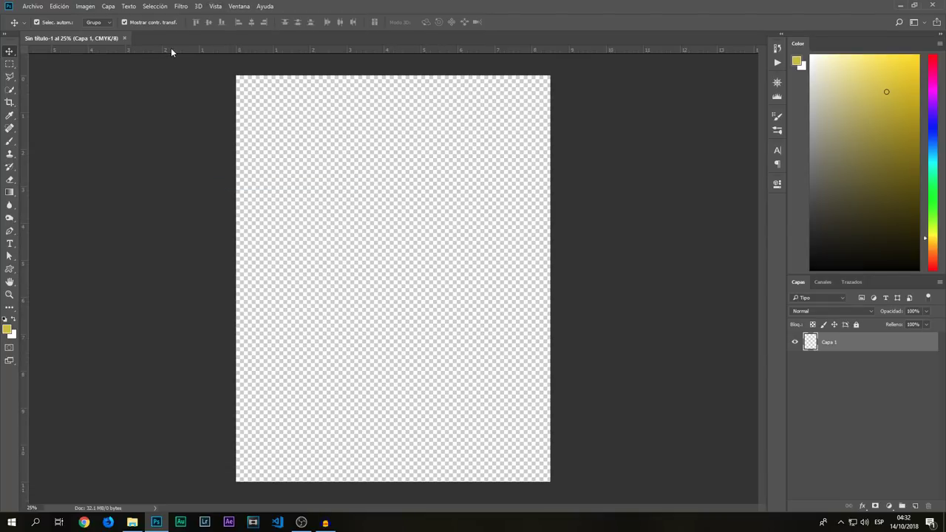
{"action": "right_click", "coordinate": [216, 48]}
{"action": "left_click", "coordinate": [195, 48]}
{"action": "right_click", "coordinate": [241, 50]}
{"action": "left_click", "coordinate": [272, 68]}
{"action": "right_click", "coordinate": [350, 53]}
{"action": "left_click", "coordinate": [384, 122]}
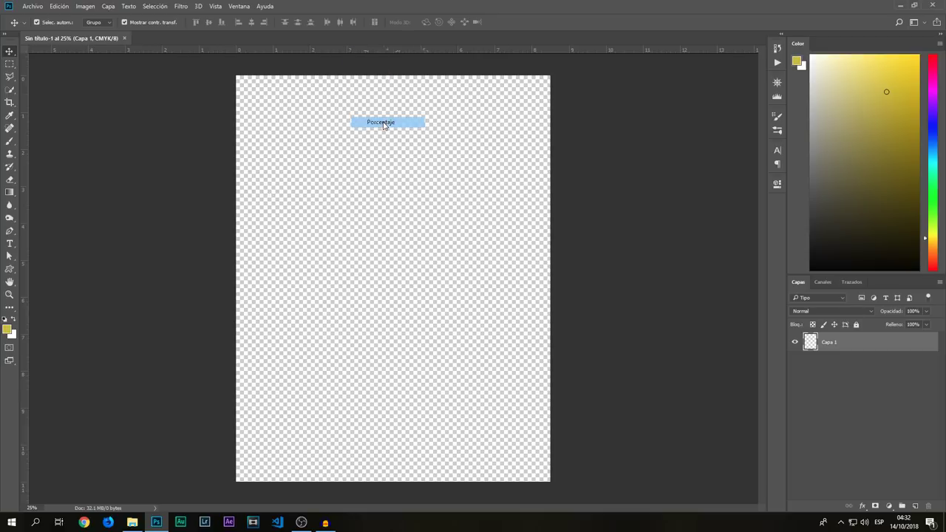
{"action": "left_click_drag", "start_coordinate": [23, 213], "coordinate": [365, 235]}
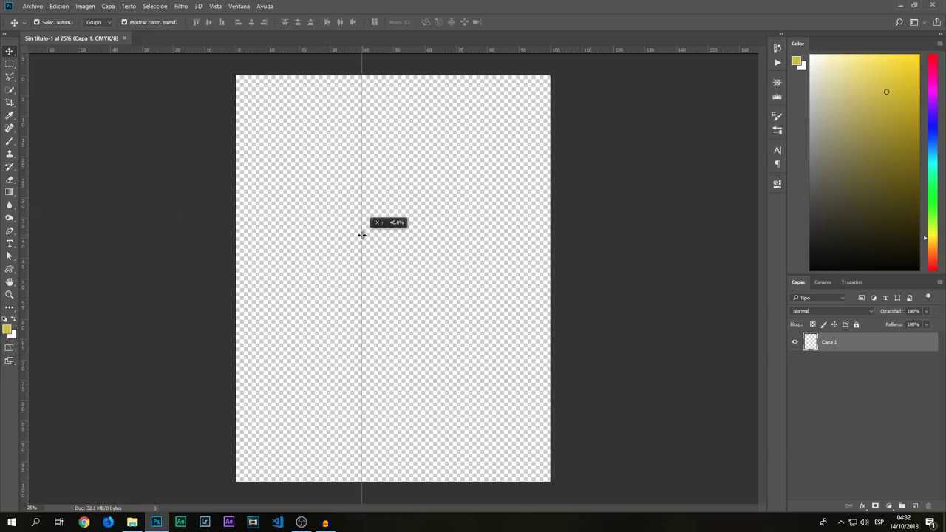
{"action": "left_click_drag", "start_coordinate": [365, 235], "coordinate": [361, 232]}
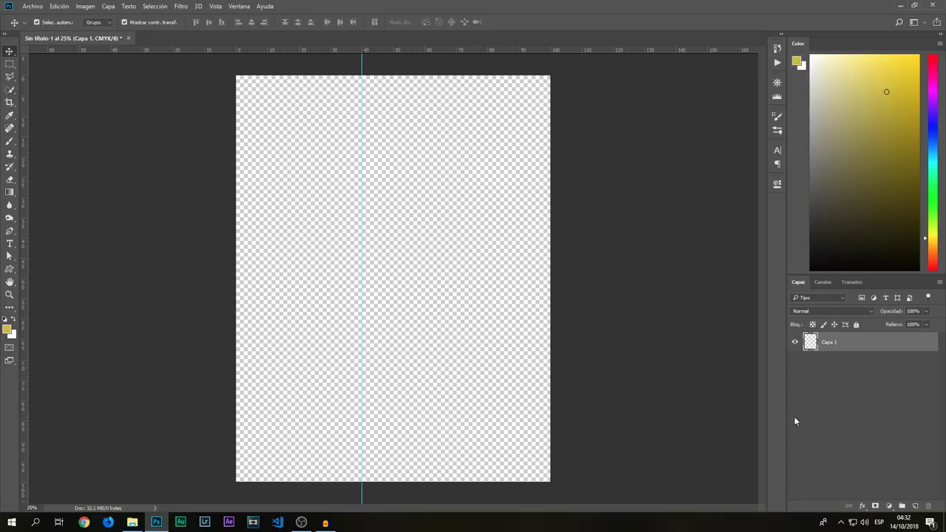
Step: Set the Rectangle tool to shape mode with a white fill
{"action": "left_click", "coordinate": [12, 273]}
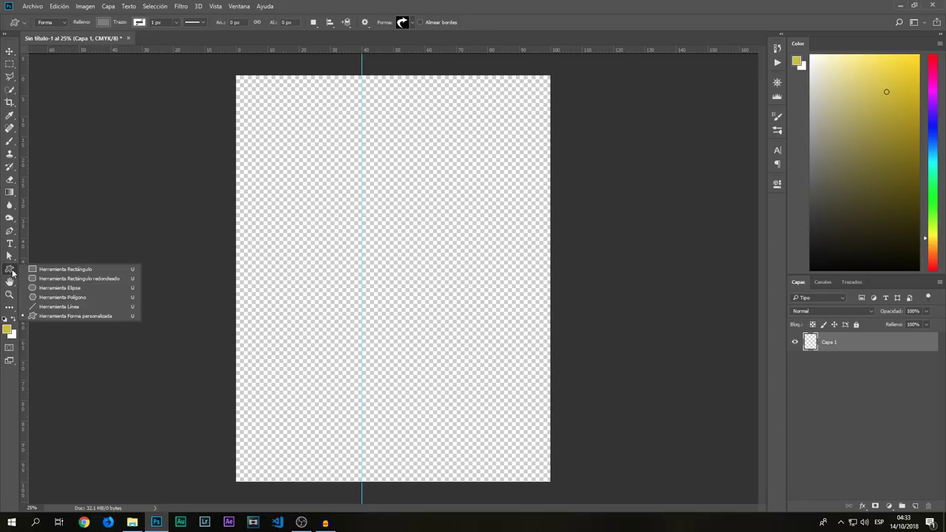
{"action": "left_click", "coordinate": [52, 269]}
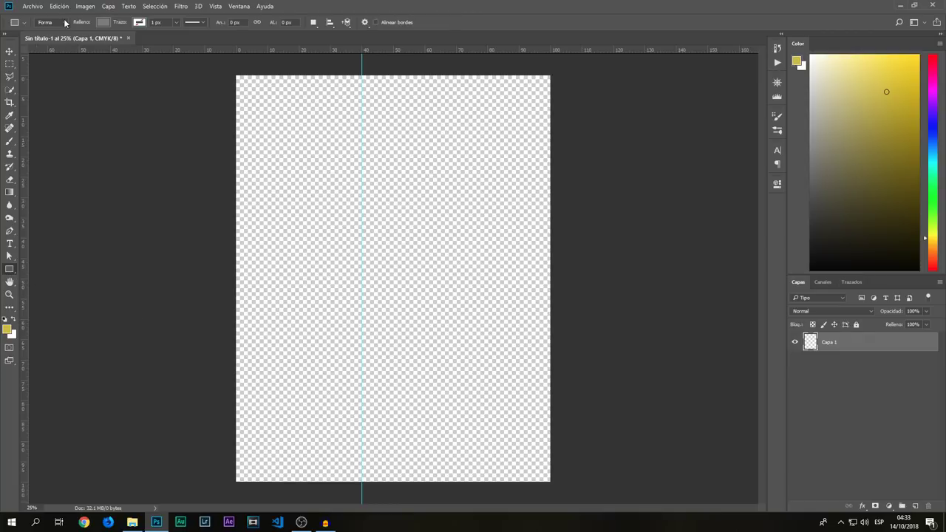
{"action": "left_click", "coordinate": [65, 23]}
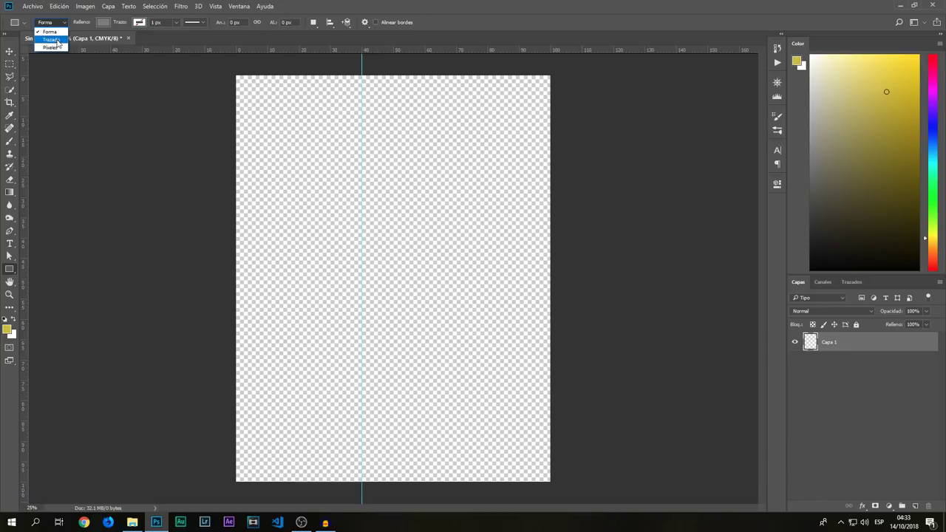
{"action": "left_click", "coordinate": [58, 33]}
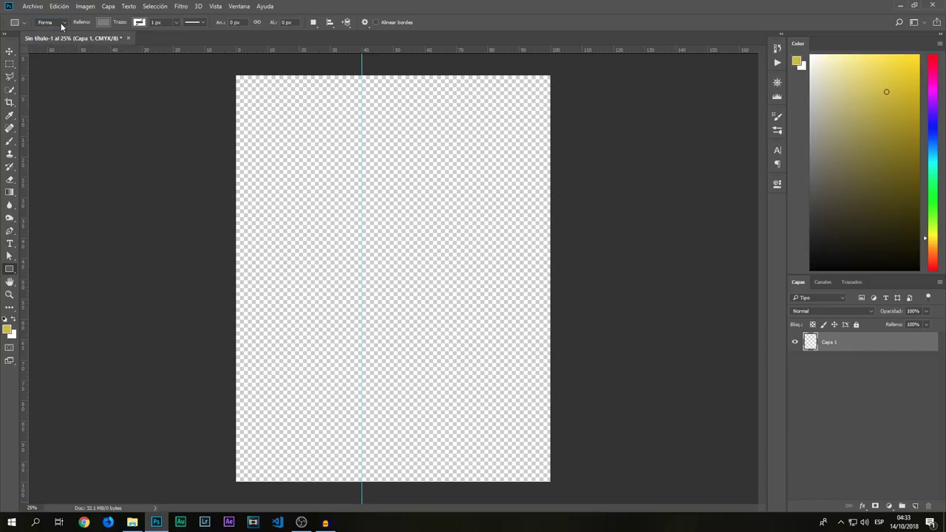
{"action": "left_click", "coordinate": [104, 23]}
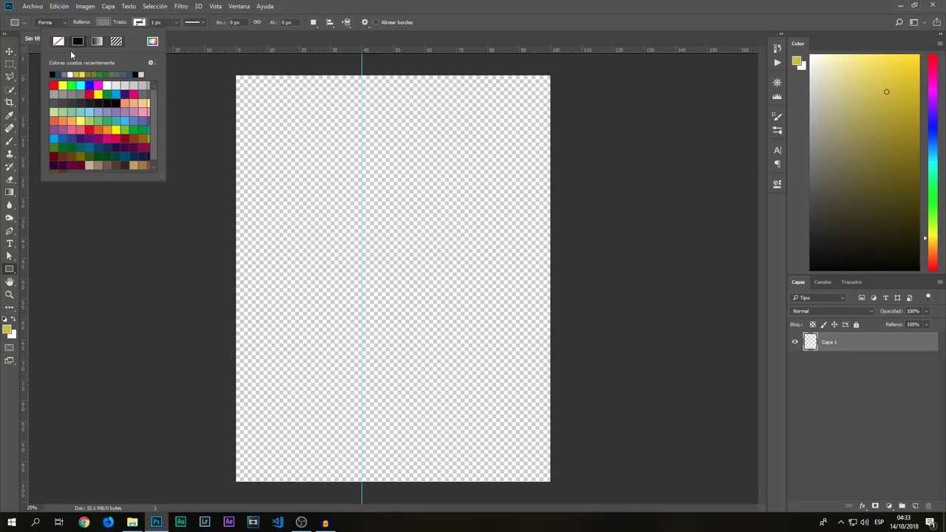
{"action": "left_click", "coordinate": [73, 74]}
{"action": "left_click", "coordinate": [108, 85]}
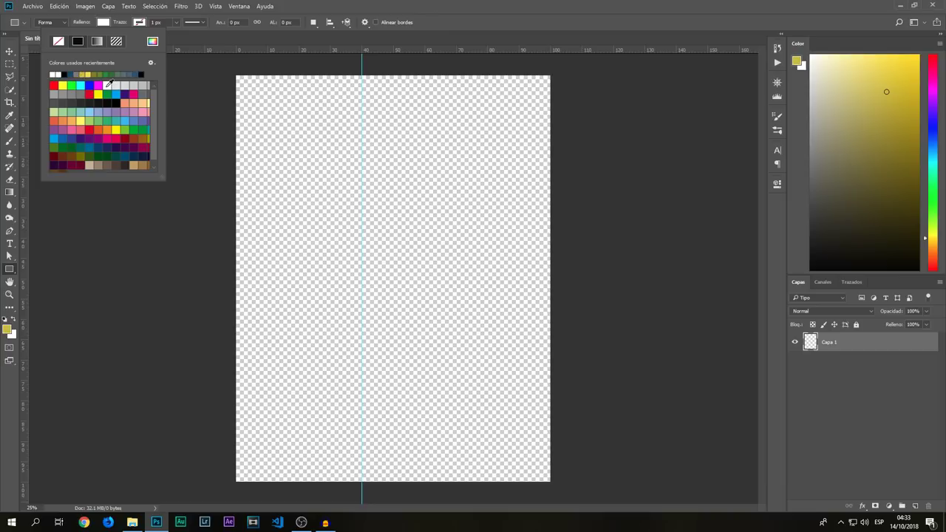
{"action": "left_click", "coordinate": [152, 41]}
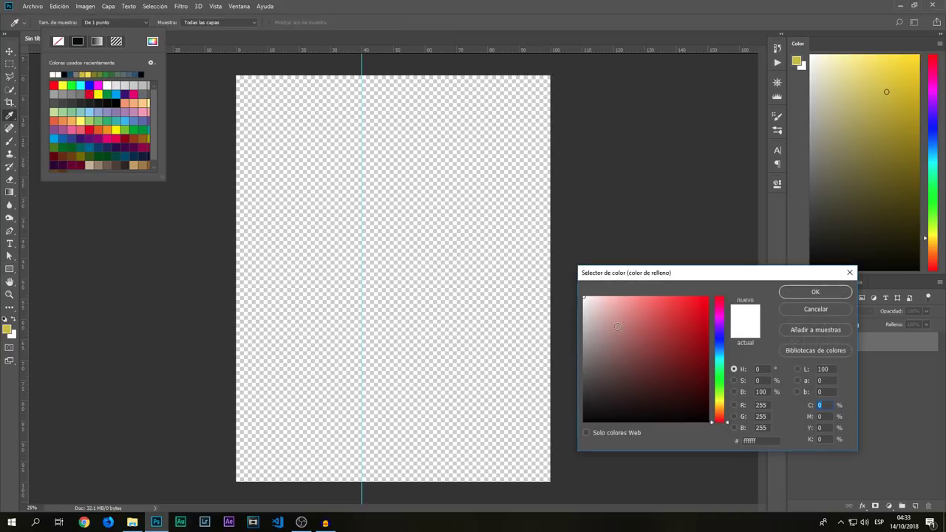
{"action": "left_click", "coordinate": [813, 293]}
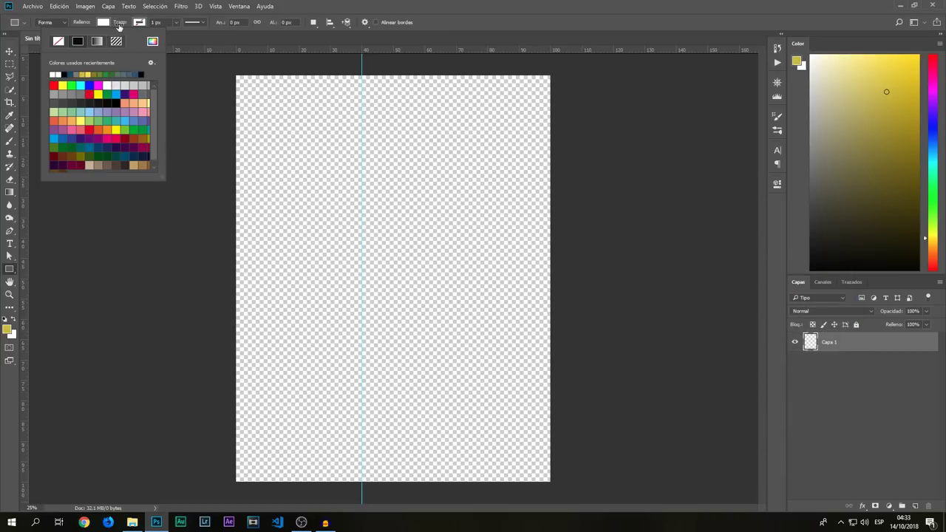
{"action": "left_click", "coordinate": [128, 14]}
Step: Draw a white rectangle filling the page from the 40% guide to the top, bottom and right edges
{"action": "left_click_drag", "start_coordinate": [373, 86], "coordinate": [579, 484]}
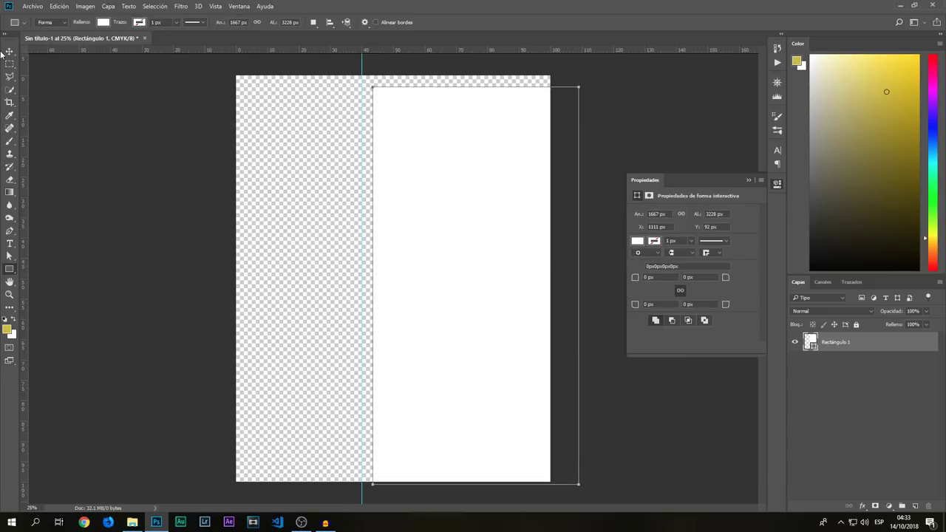
{"action": "key", "text": "ctrl+t"}
{"action": "left_click_drag", "start_coordinate": [373, 285], "coordinate": [362, 285]}
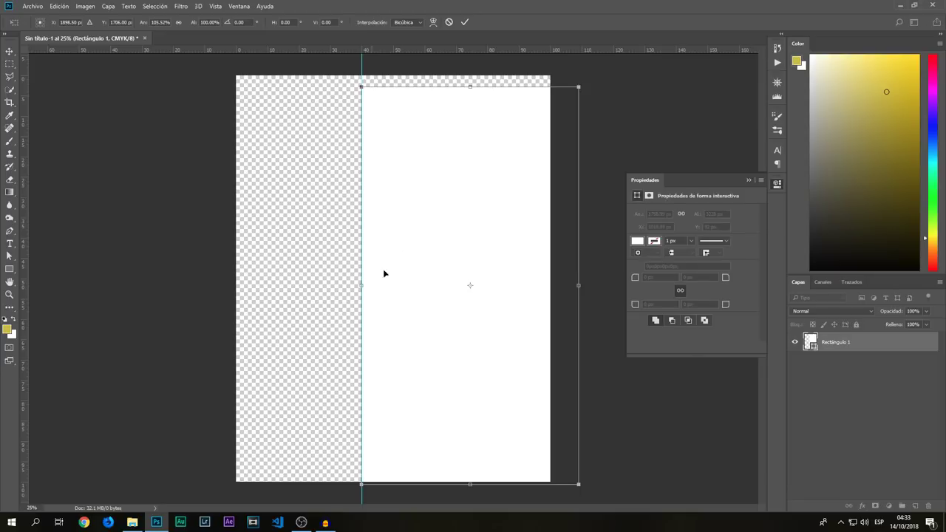
{"action": "left_click_drag", "start_coordinate": [471, 86], "coordinate": [471, 76]}
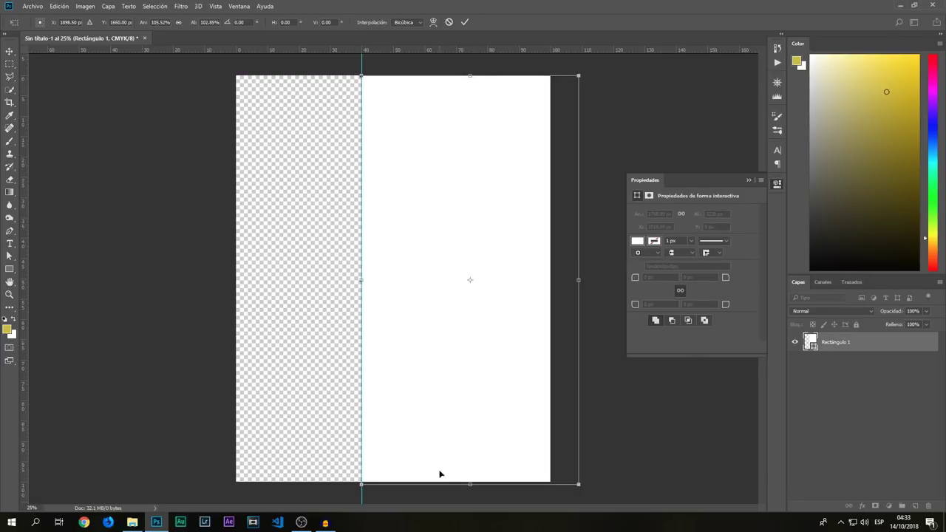
{"action": "left_click_drag", "start_coordinate": [469, 484], "coordinate": [470, 482]}
{"action": "left_click_drag", "start_coordinate": [578, 279], "coordinate": [552, 278]}
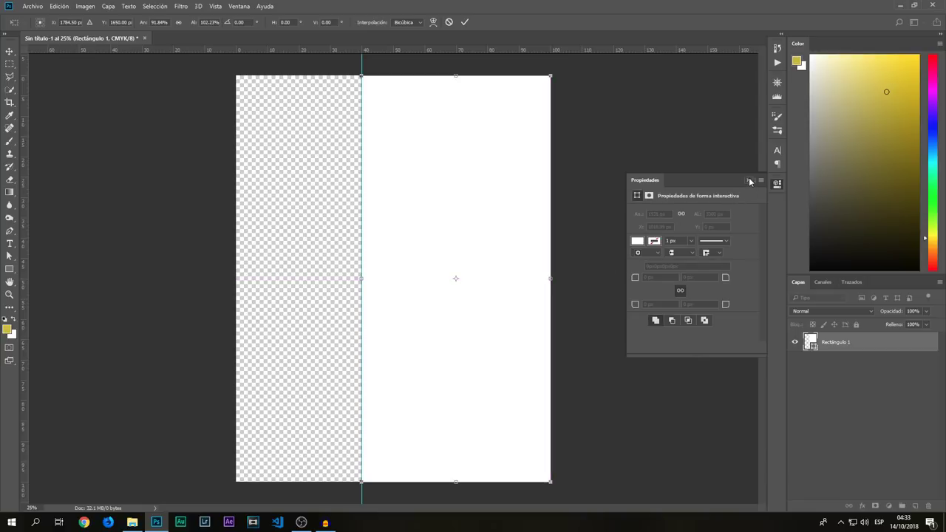
{"action": "left_click", "coordinate": [749, 180]}
{"action": "left_click", "coordinate": [467, 21]}
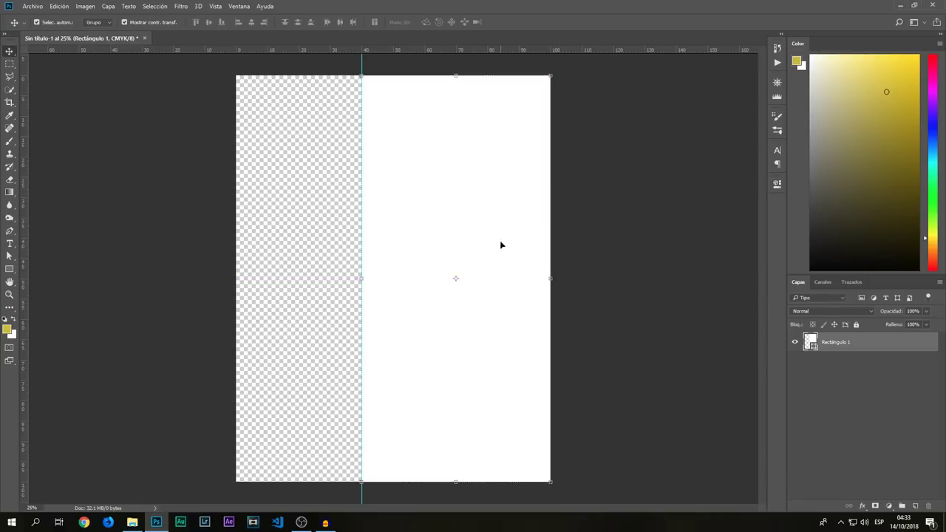
{"action": "left_click", "coordinate": [661, 262]}
Step: Draw a second white rectangle and move it to the page's left edge
{"action": "left_click_drag", "start_coordinate": [10, 269], "coordinate": [64, 271]}
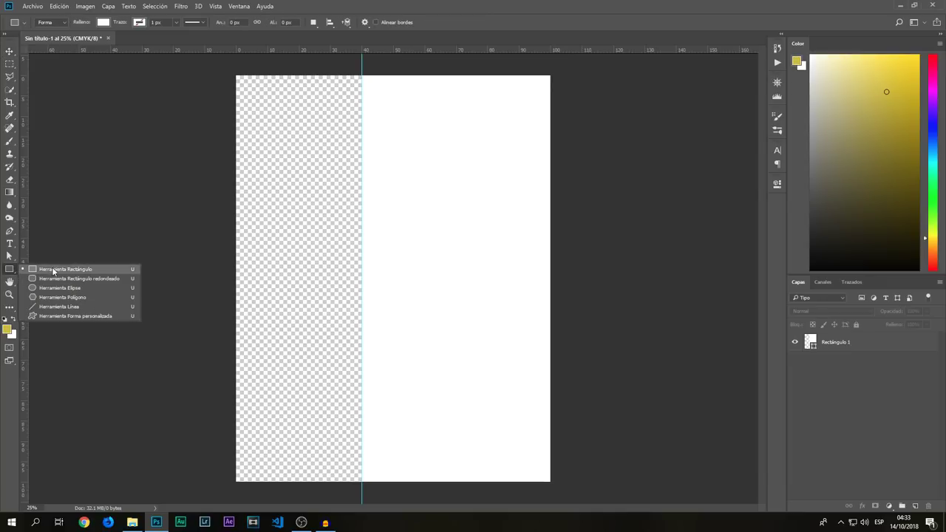
{"action": "left_click_drag", "start_coordinate": [273, 245], "coordinate": [418, 380]}
{"action": "left_click", "coordinate": [745, 182]}
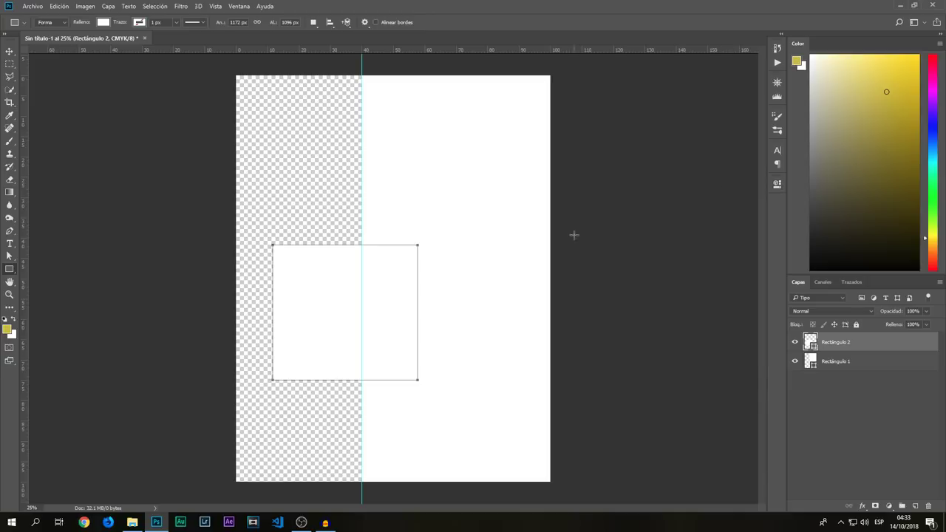
{"action": "left_click", "coordinate": [10, 51]}
{"action": "left_click_drag", "start_coordinate": [300, 297], "coordinate": [287, 314]}
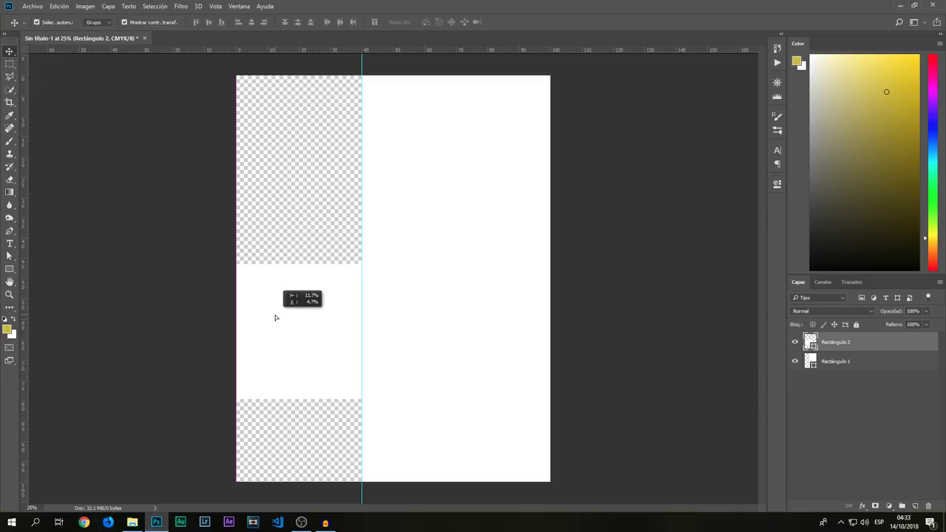
{"action": "left_click", "coordinate": [132, 522]}
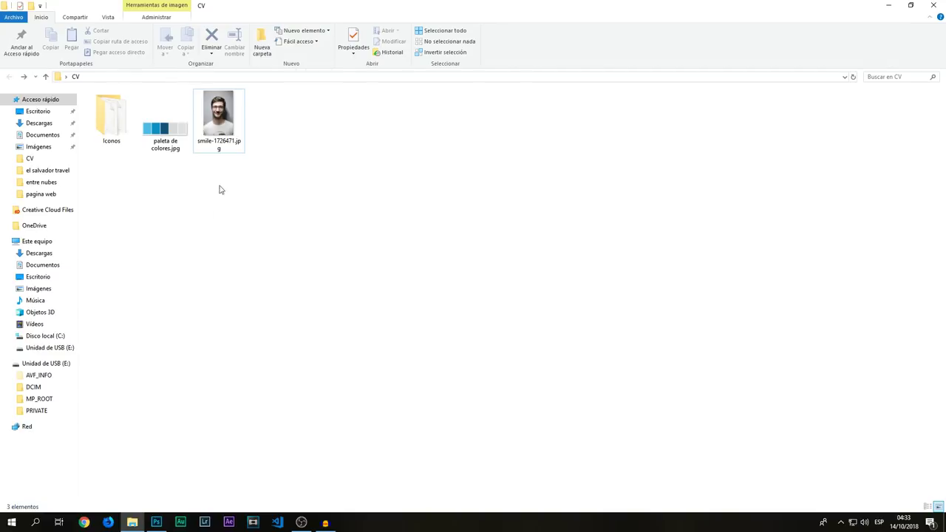
Step: Preview the smile photo and the paleta de colores.jpg palette image in the CV folder, then close both
{"action": "left_click", "coordinate": [219, 118]}
{"action": "double_click", "coordinate": [218, 126]}
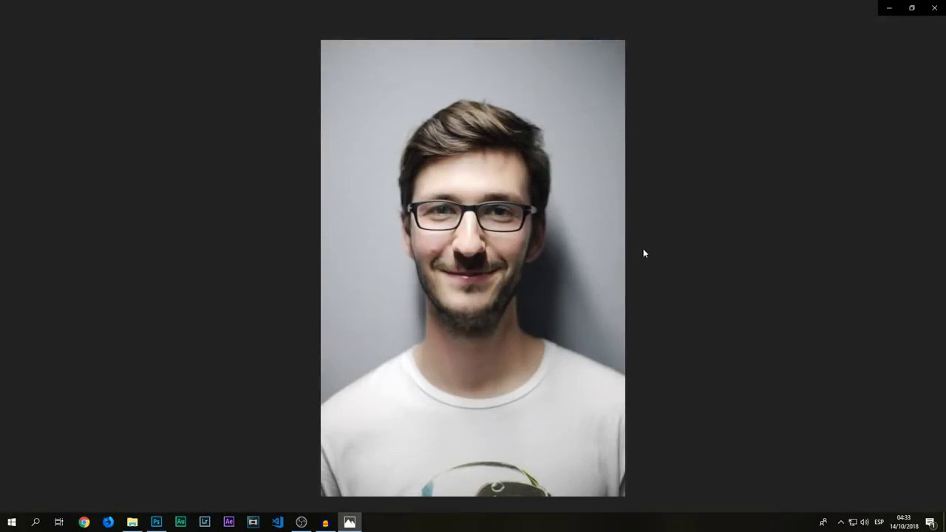
{"action": "left_click", "coordinate": [933, 6]}
{"action": "left_click", "coordinate": [366, 197]}
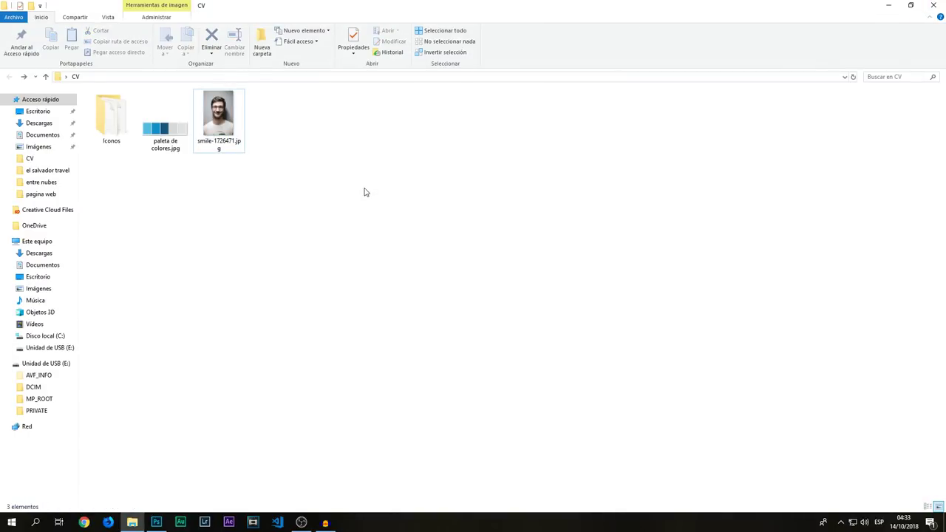
{"action": "double_click", "coordinate": [166, 129]}
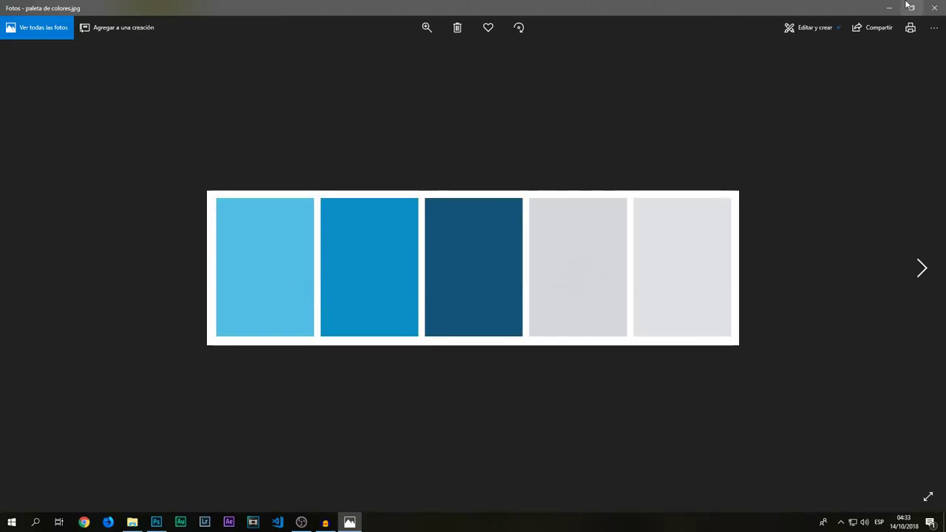
{"action": "left_click", "coordinate": [932, 6]}
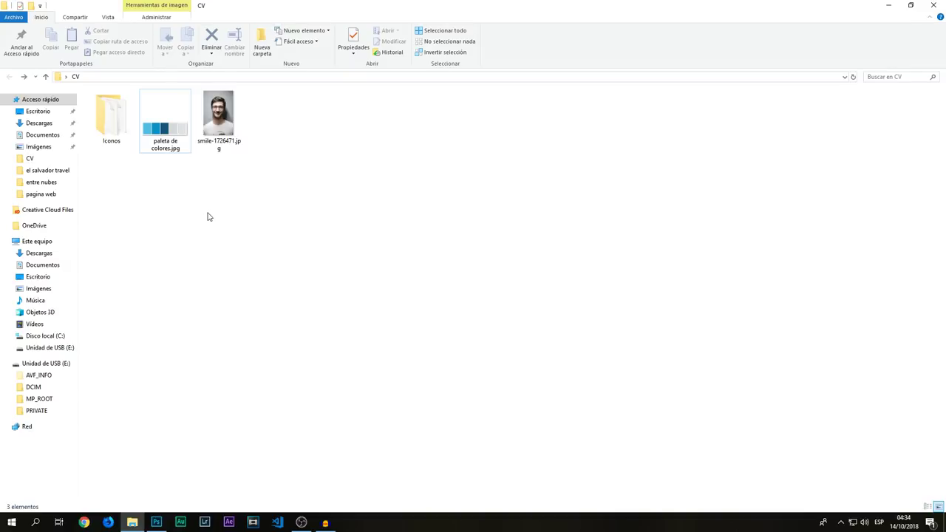
Step: Place paleta de colores.jpg into the CV document, enlarged and nudged near the page top
{"action": "left_click_drag", "start_coordinate": [168, 144], "coordinate": [250, 441]}
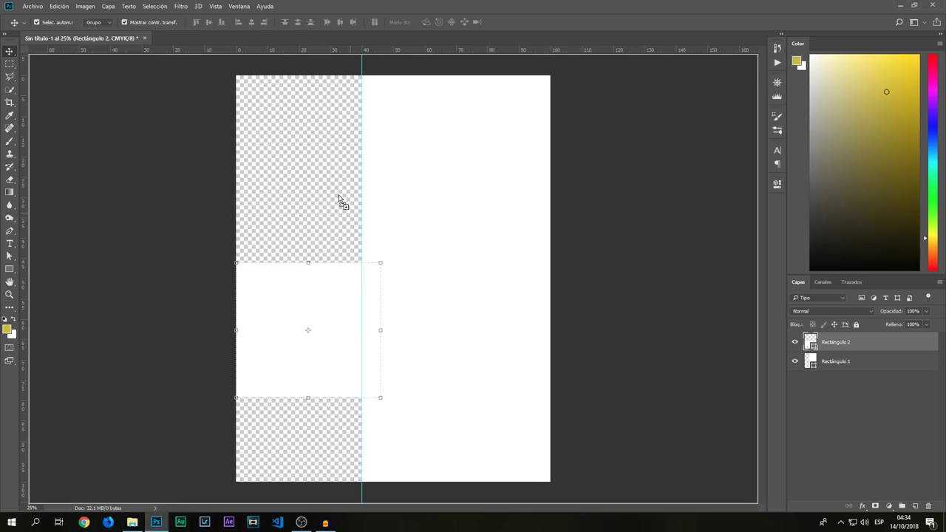
{"action": "mouse_move", "coordinate": [250, 440]}
{"action": "left_mouse_down"}
{"action": "mouse_move", "coordinate": [371, 255]}
{"action": "mouse_move", "coordinate": [244, 243]}
{"action": "left_mouse_up"}
{"action": "left_click_drag", "start_coordinate": [369, 240], "coordinate": [369, 129]}
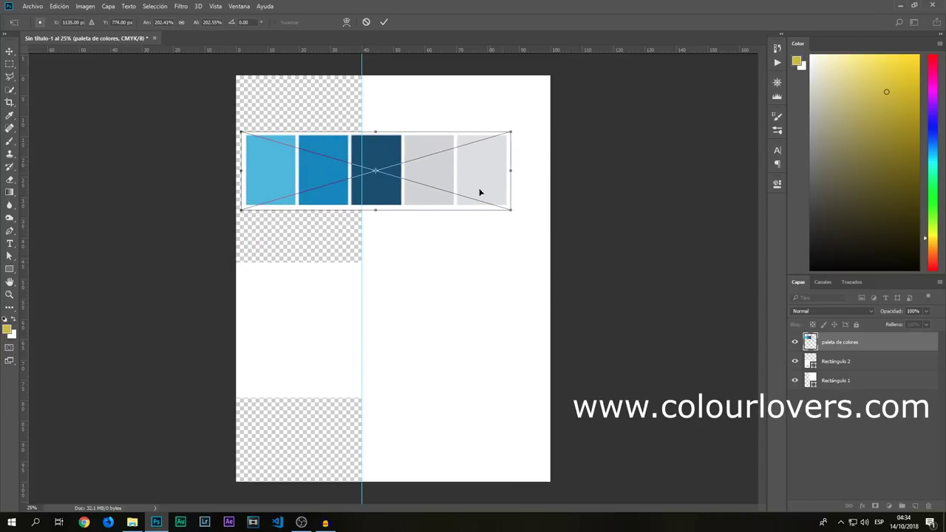
{"action": "left_click", "coordinate": [383, 21]}
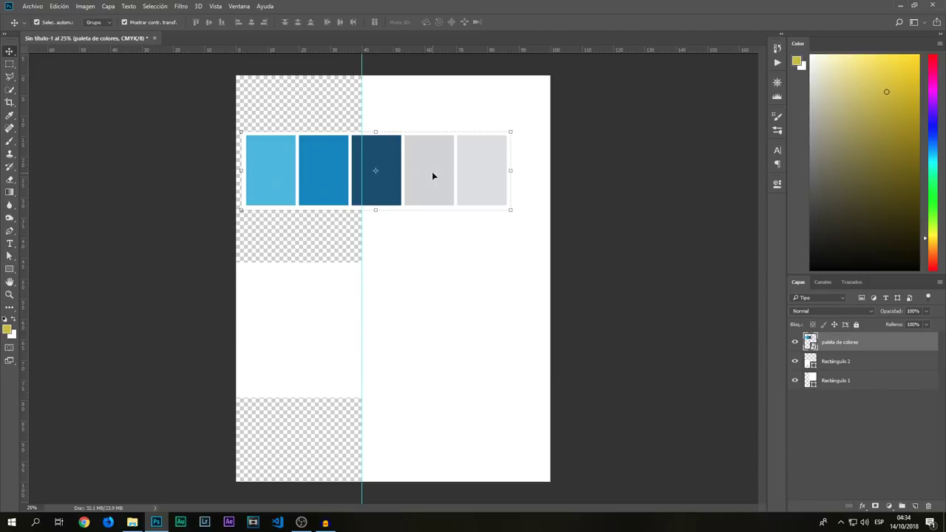
{"action": "left_click_drag", "start_coordinate": [433, 175], "coordinate": [449, 171]}
{"action": "left_click", "coordinate": [331, 315]}
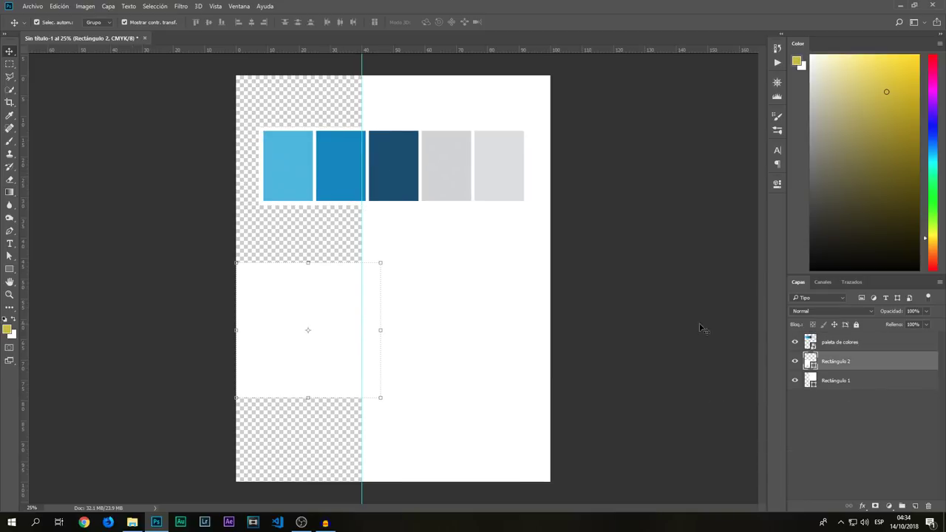
Step: Fill Rectángulo 2 with the dark blue sampled from the palette image
{"action": "double_click", "coordinate": [813, 366]}
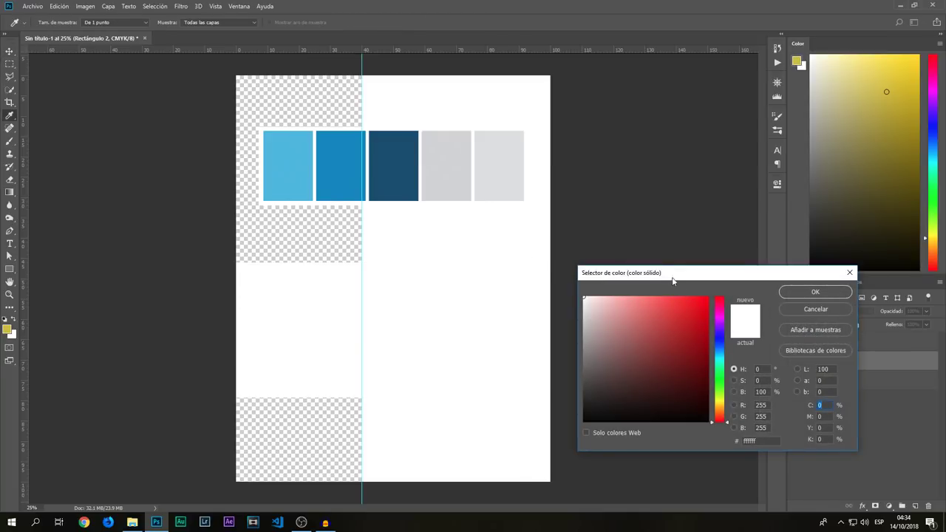
{"action": "left_click_drag", "start_coordinate": [673, 281], "coordinate": [436, 295]}
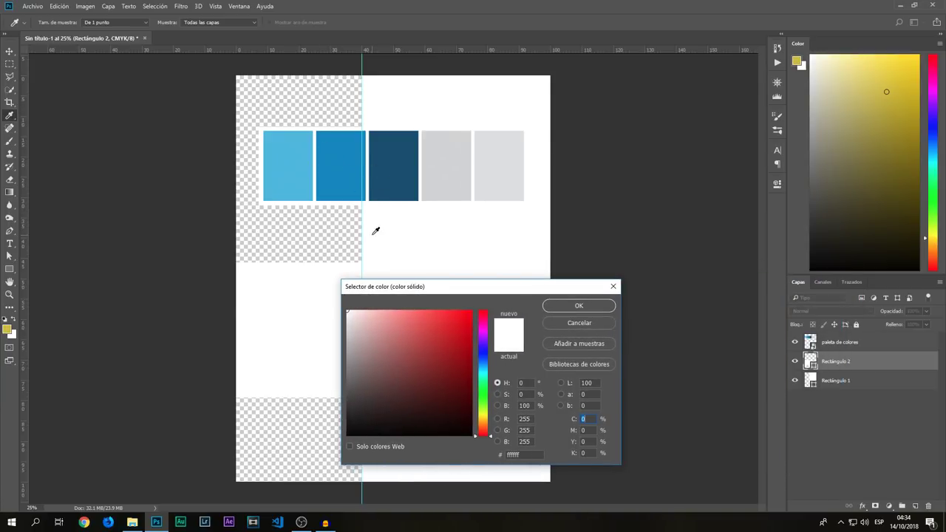
{"action": "left_click", "coordinate": [394, 163]}
{"action": "left_click", "coordinate": [560, 306]}
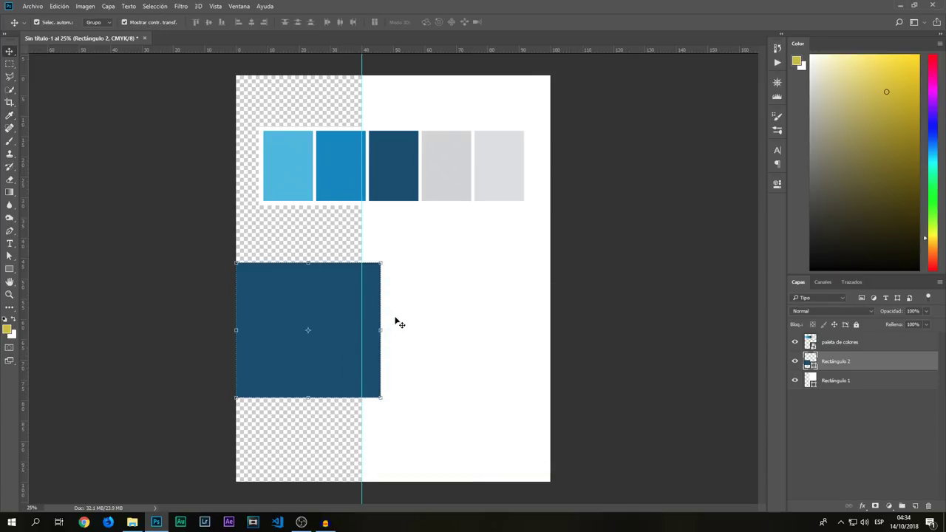
Step: Narrow the dark blue rectangle so its right edge ends at the 40% guide
{"action": "left_click_drag", "start_coordinate": [381, 330], "coordinate": [362, 331]}
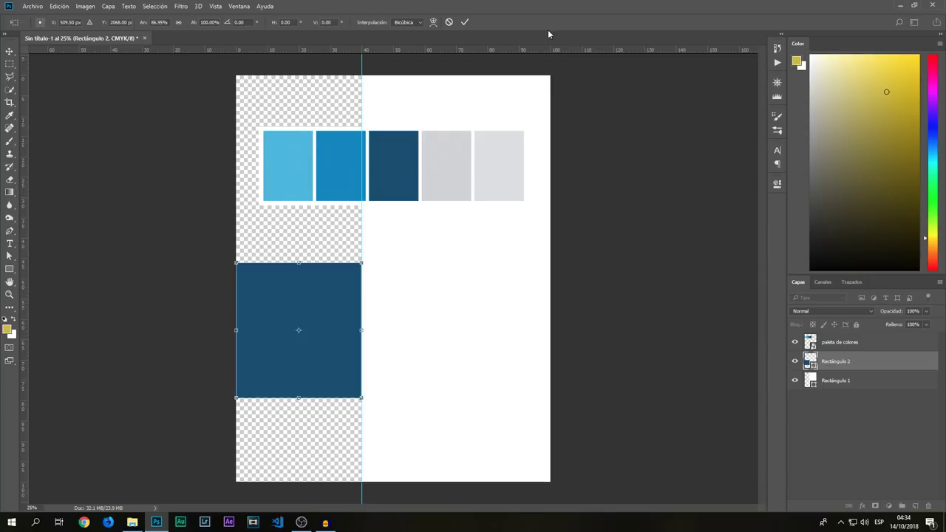
{"action": "left_click", "coordinate": [464, 23]}
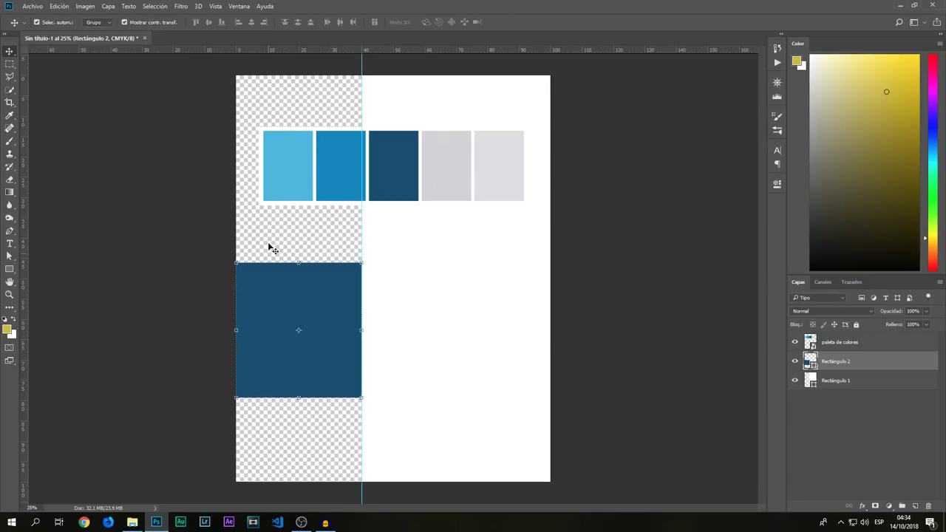
{"action": "left_click", "coordinate": [10, 269]}
{"action": "left_click", "coordinate": [83, 278]}
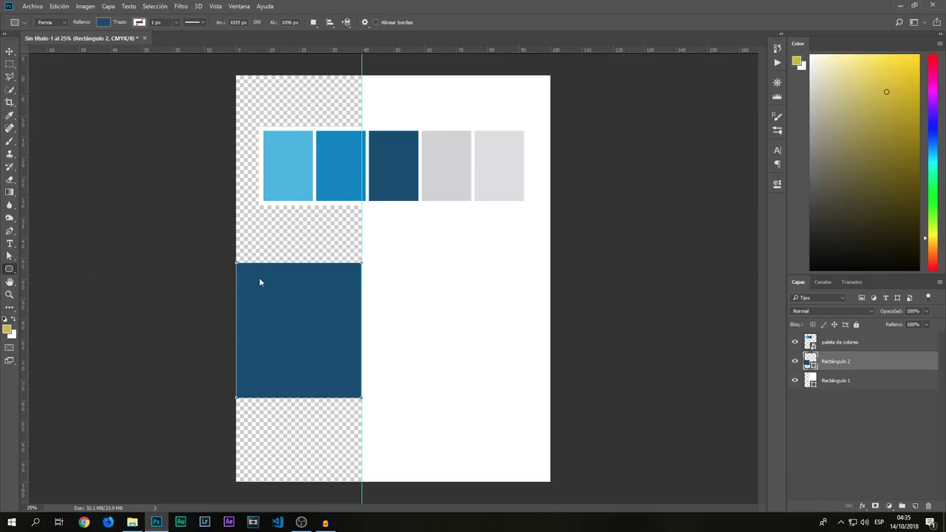
Step: Draw a small rounded-rectangle tab on the top edge of the blue column
{"action": "left_click_drag", "start_coordinate": [261, 253], "coordinate": [338, 271]}
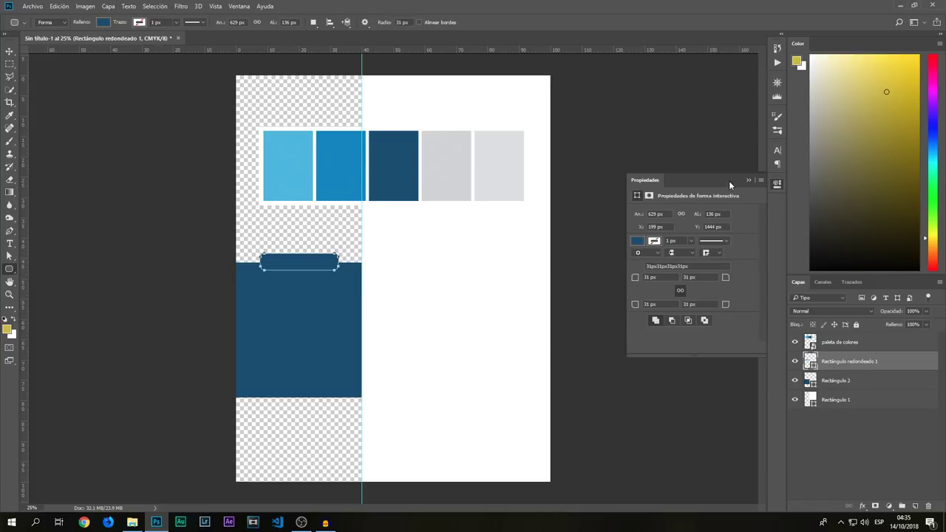
{"action": "left_click", "coordinate": [749, 179]}
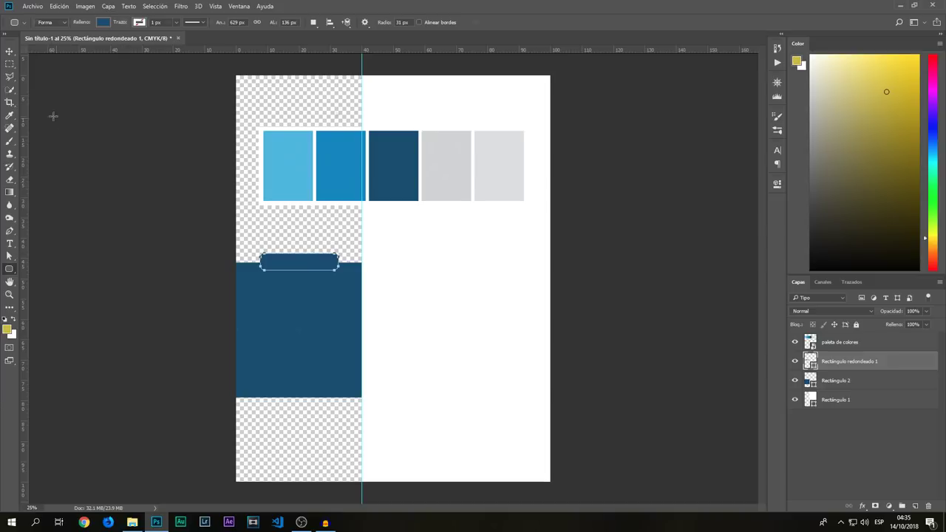
{"action": "key", "text": "v"}
{"action": "key", "text": "alt+bracketleft"}
Step: Add a vertical guide at 20% and centre the tab on it
{"action": "left_click_drag", "start_coordinate": [27, 275], "coordinate": [298, 183]}
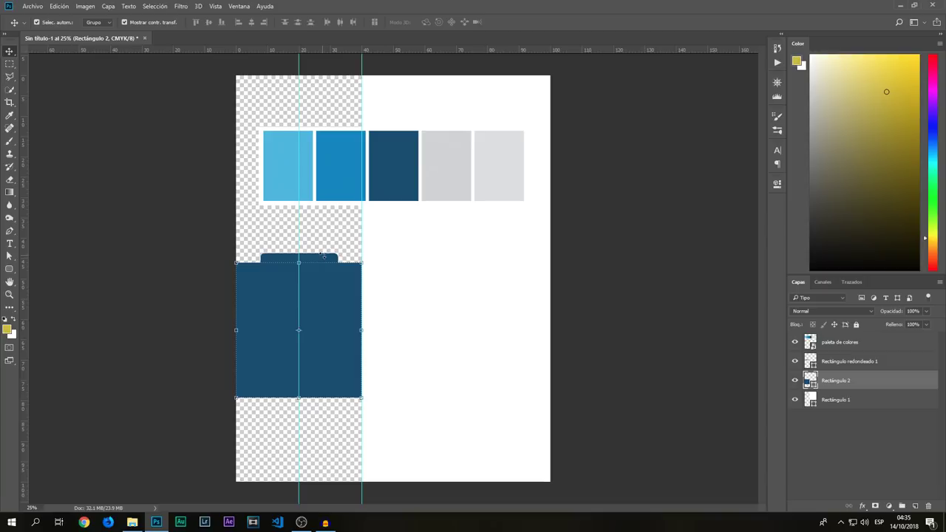
{"action": "left_click", "coordinate": [860, 362]}
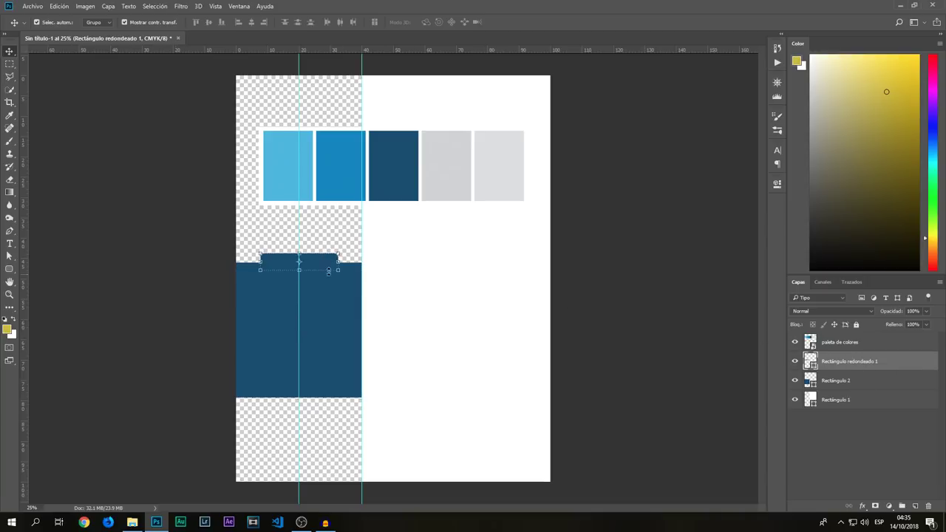
{"action": "left_click_drag", "start_coordinate": [324, 265], "coordinate": [317, 256]}
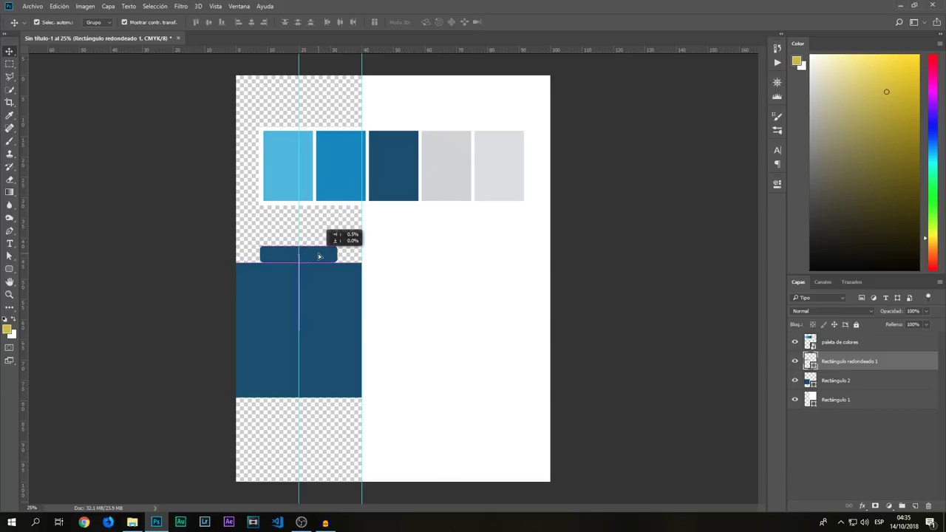
{"action": "key", "text": "shift+Down"}
{"action": "key", "text": "shift+Down"}
{"action": "key", "text": "shift+Down"}
{"action": "key", "text": "shift+Down"}
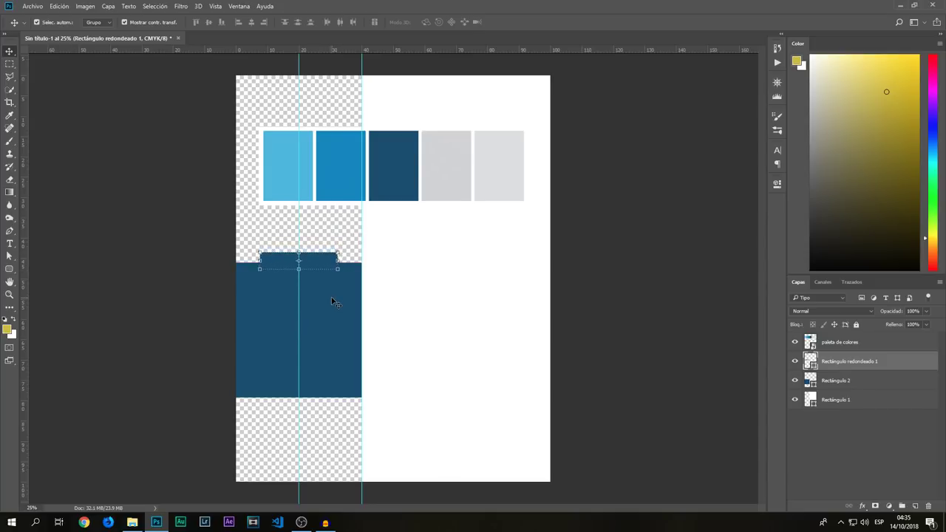
Step: Check the blue rectangle's and tab's alignment, leaving the rounded tab selected
{"action": "left_click", "coordinate": [333, 304]}
{"action": "left_click", "coordinate": [424, 323]}
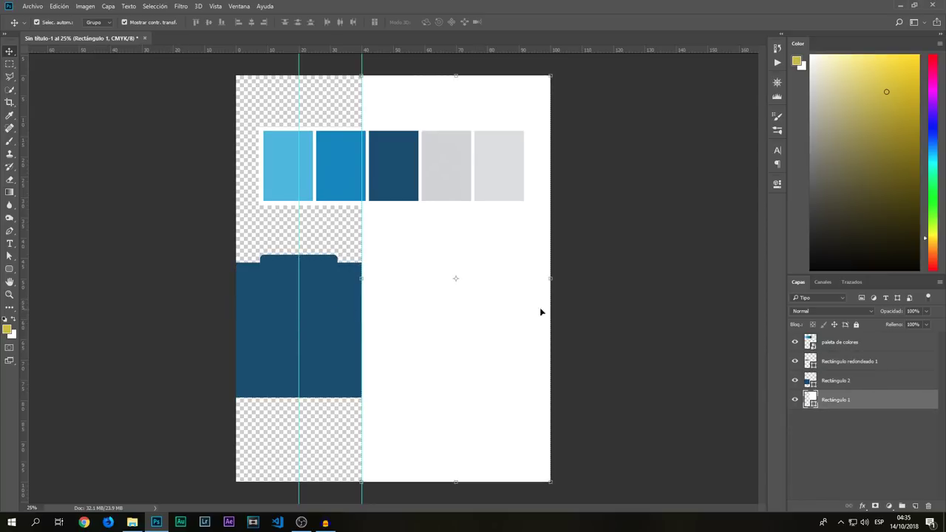
{"action": "left_click", "coordinate": [315, 259]}
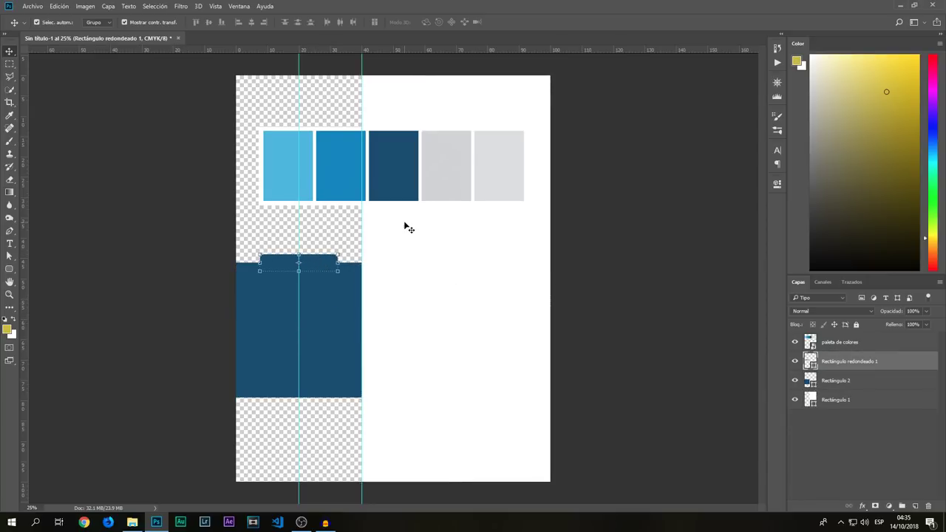
{"action": "left_click", "coordinate": [574, 234]}
{"action": "left_click", "coordinate": [311, 262]}
{"action": "left_click", "coordinate": [323, 303]}
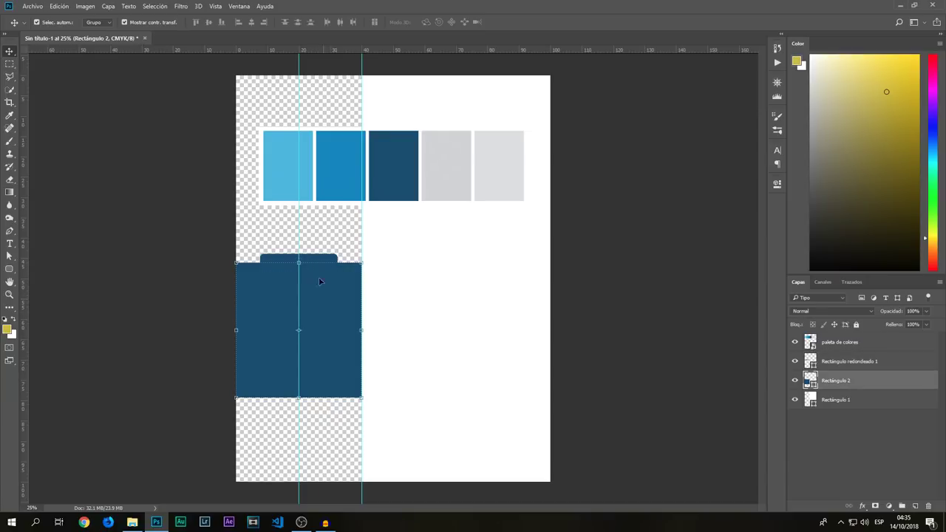
{"action": "key", "text": "ctrl+t"}
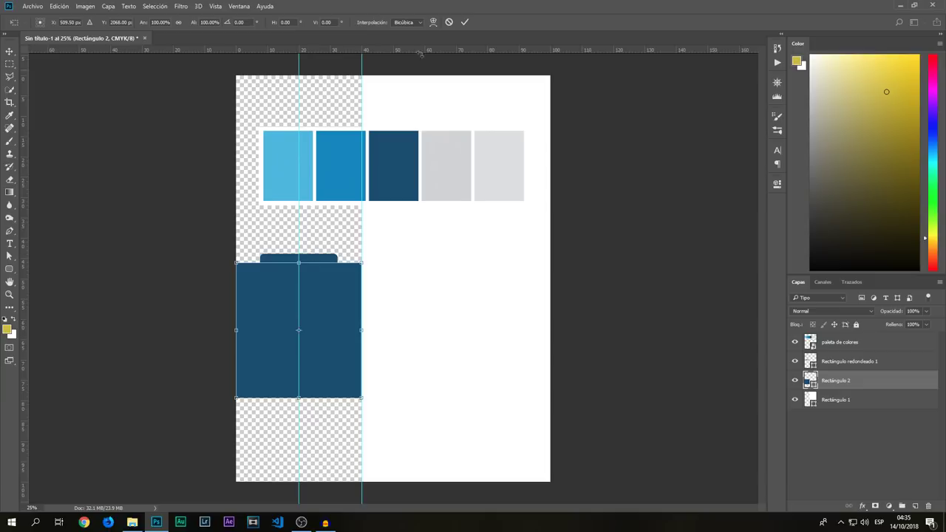
{"action": "left_click", "coordinate": [450, 20]}
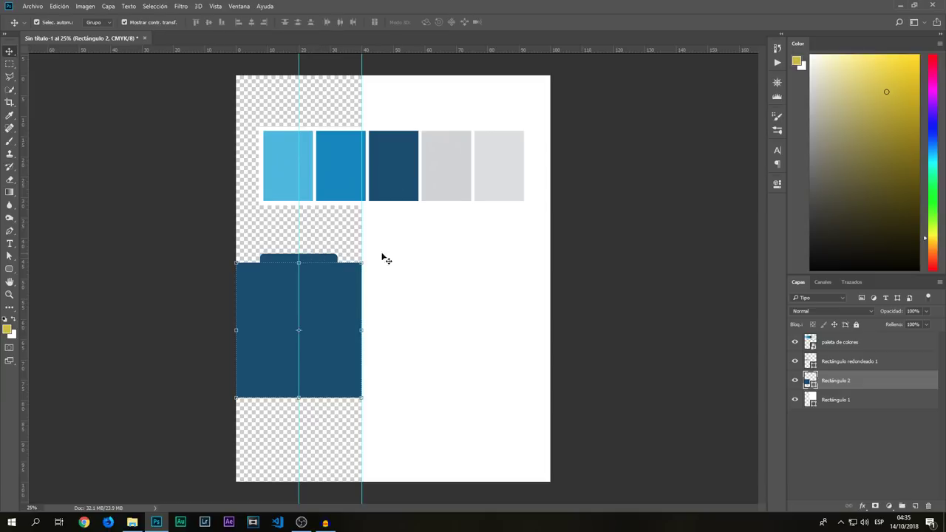
{"action": "left_click", "coordinate": [326, 258]}
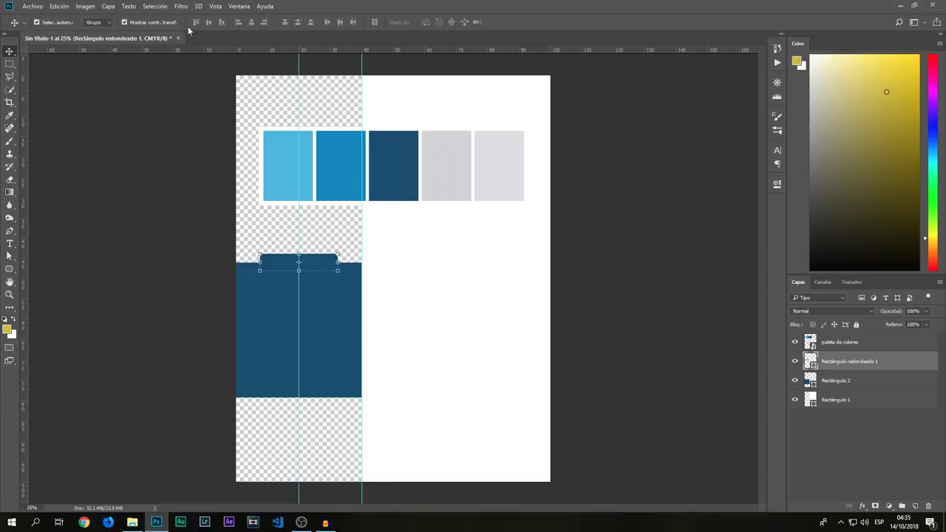
{"action": "left_click", "coordinate": [239, 7]}
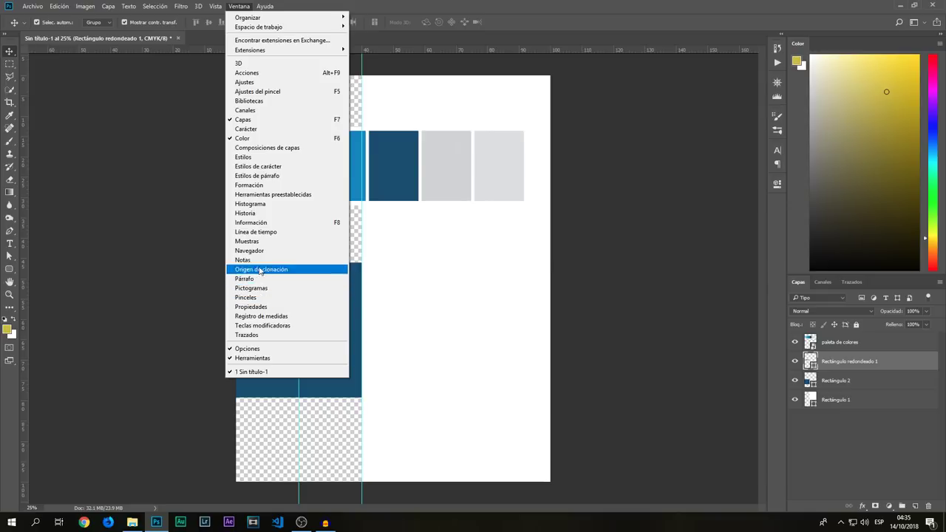
Step: Set the rounded tab's corner radius to 40 px in the Properties panel
{"action": "left_click", "coordinate": [251, 307]}
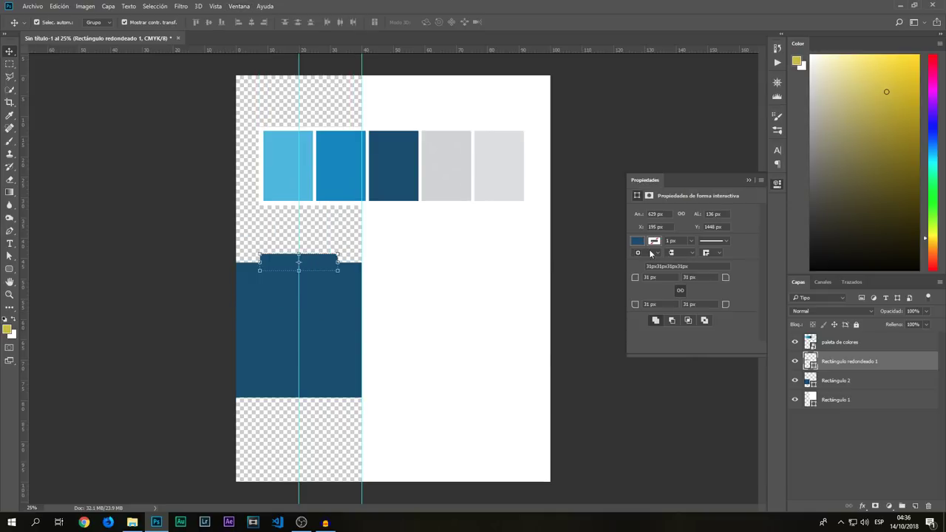
{"action": "double_click", "coordinate": [648, 277]}
{"action": "left_click", "coordinate": [649, 277]}
{"action": "left_click", "coordinate": [657, 277]}
{"action": "double_click", "coordinate": [649, 277]}
{"action": "type", "text": "40px"}
{"action": "type", "text": "40"}
{"action": "left_click", "coordinate": [748, 180]}
Step: Select the rounded tab and Rectángulo 2 together in the Layers panel
{"action": "left_click", "coordinate": [394, 294]}
{"action": "left_click", "coordinate": [799, 368]}
{"action": "left_click", "coordinate": [795, 362]}
{"action": "left_click", "coordinate": [795, 362]}
{"action": "left_click", "coordinate": [838, 382], "text": "shift"}
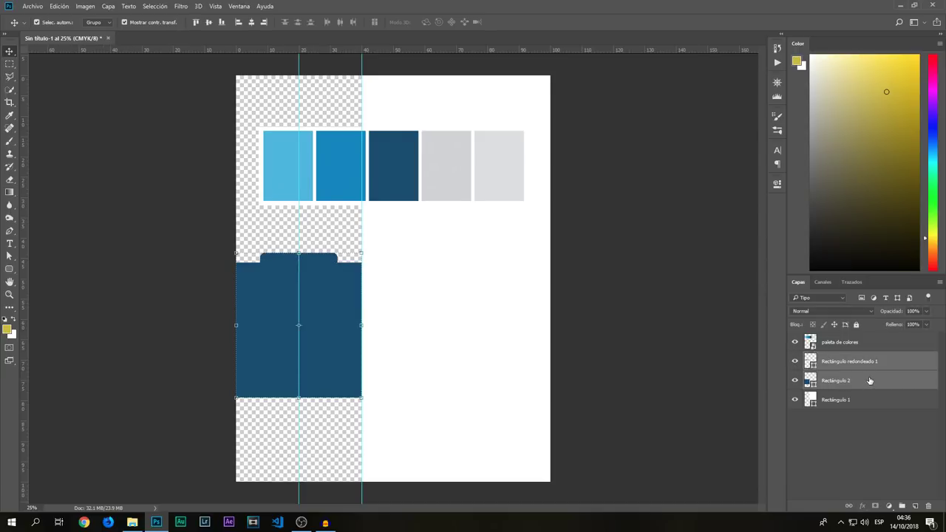
{"action": "right_click", "coordinate": [867, 380]}
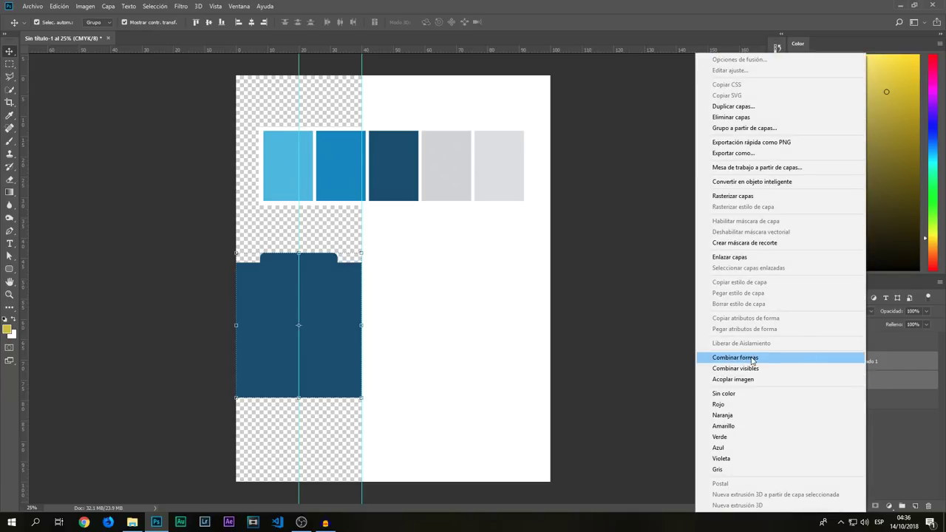
Step: Combine the tab and blue column into one shape layer
{"action": "left_click", "coordinate": [784, 358]}
{"action": "left_click", "coordinate": [796, 362]}
{"action": "left_click", "coordinate": [796, 362]}
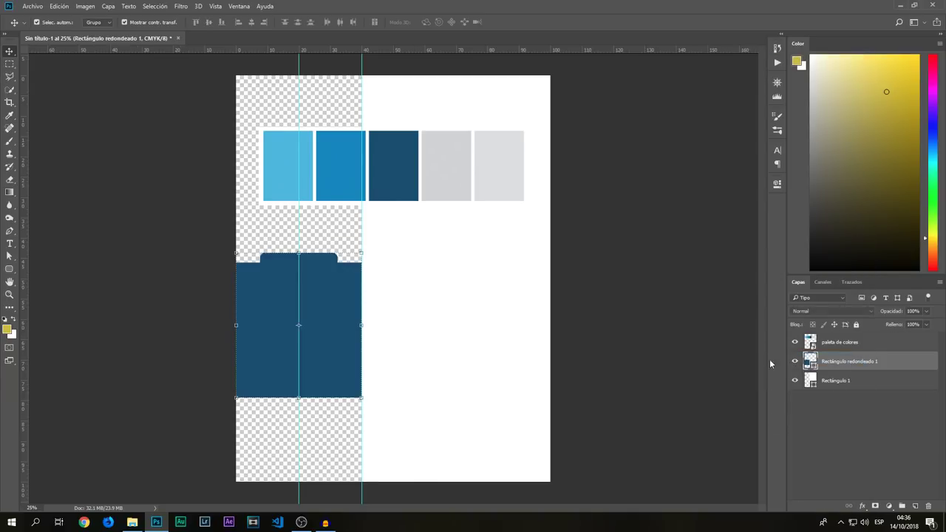
{"action": "left_click", "coordinate": [795, 361]}
{"action": "left_click", "coordinate": [795, 362]}
Step: Move the merged shape higher, hide the paleta de colores layer, and drag a copy lower
{"action": "left_click_drag", "start_coordinate": [323, 321], "coordinate": [324, 229]}
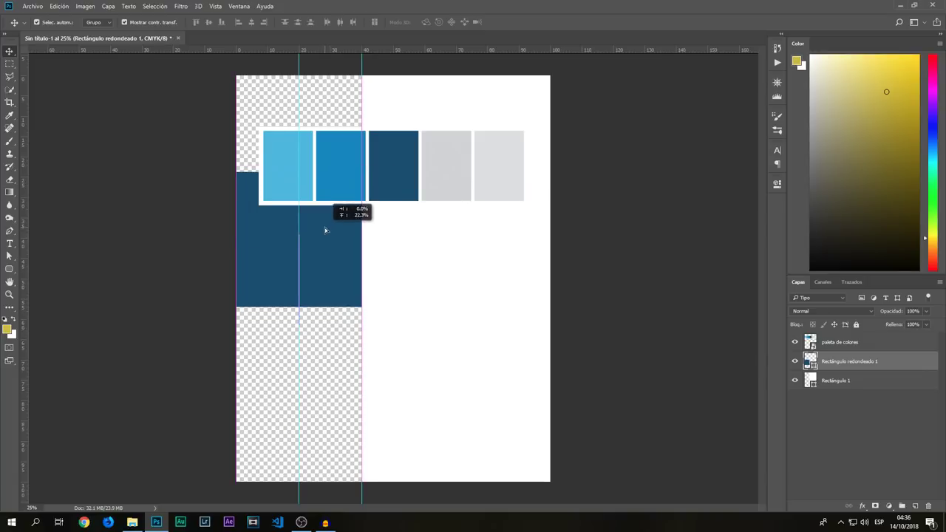
{"action": "left_click", "coordinate": [444, 185]}
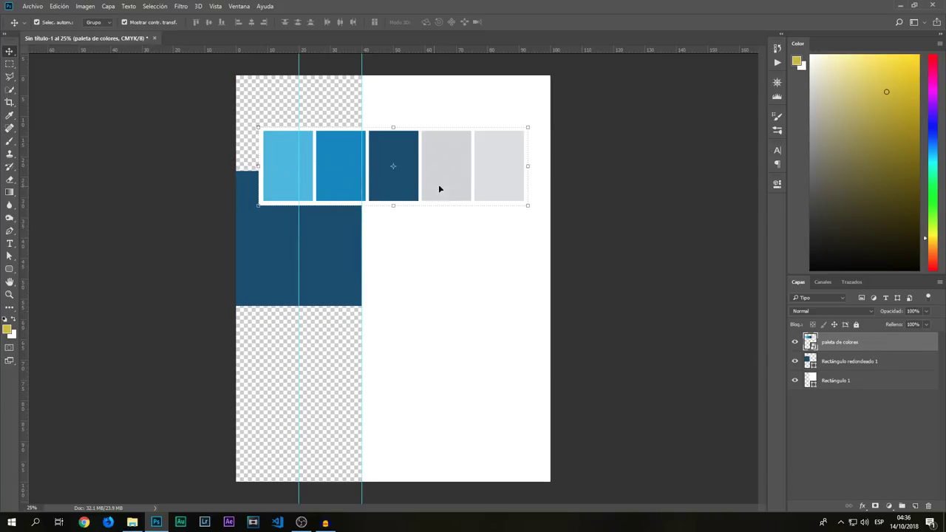
{"action": "left_click", "coordinate": [795, 342]}
{"action": "left_click_drag", "start_coordinate": [339, 235], "coordinate": [341, 262]}
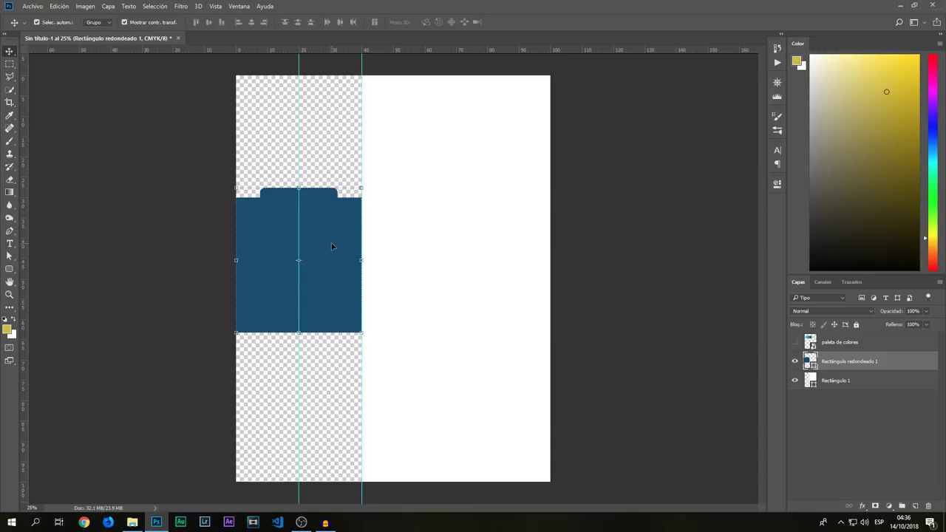
{"action": "left_click_drag", "start_coordinate": [332, 241], "coordinate": [333, 311]}
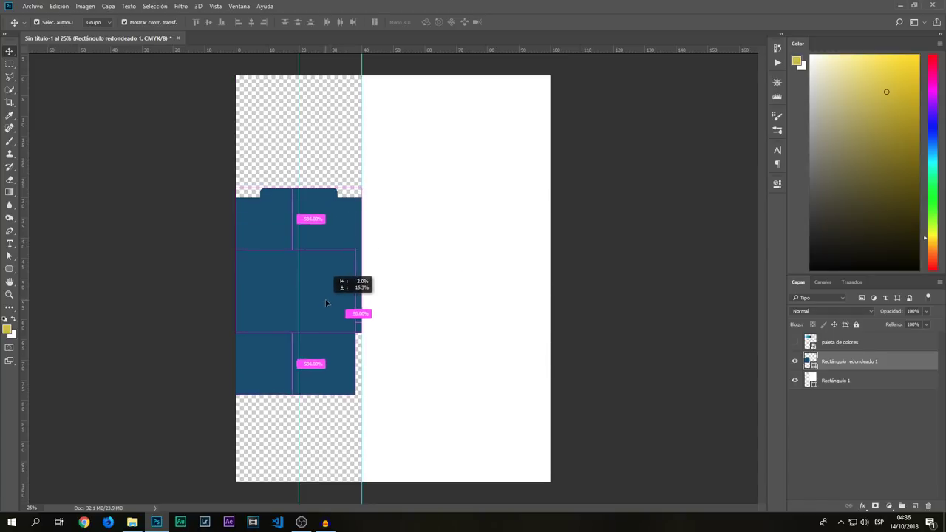
Step: Duplicate the navy tabbed panel below and fill the copy with the palette's medium blue
{"action": "left_click_drag", "start_coordinate": [333, 311], "coordinate": [338, 321]}
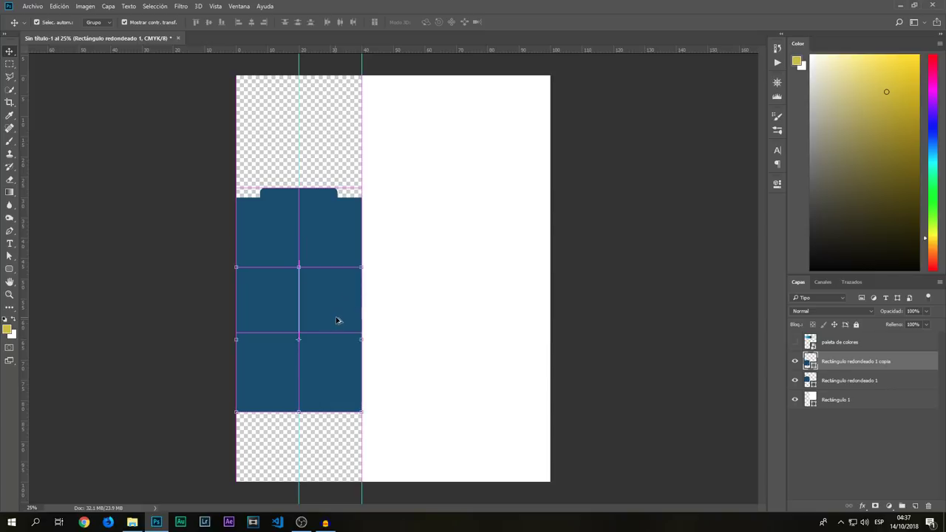
{"action": "left_click", "coordinate": [840, 344]}
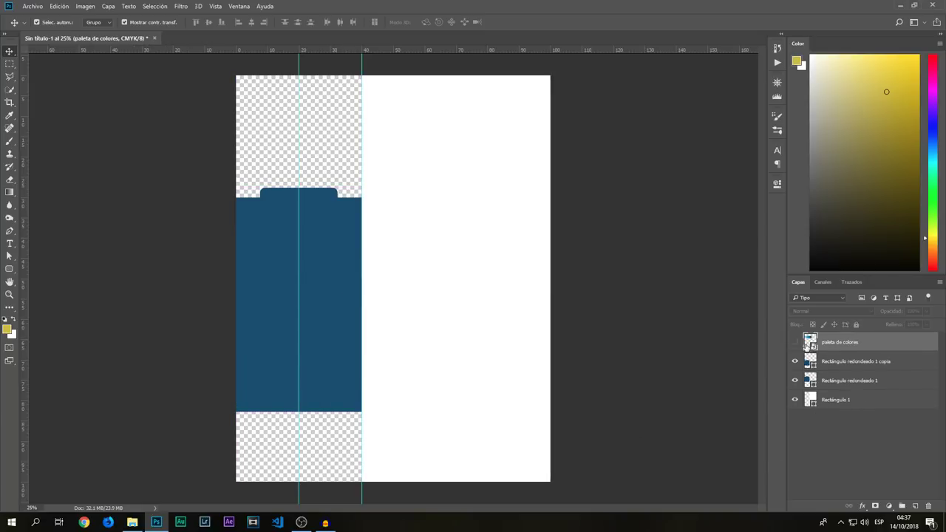
{"action": "left_click", "coordinate": [795, 342]}
{"action": "double_click", "coordinate": [811, 362]}
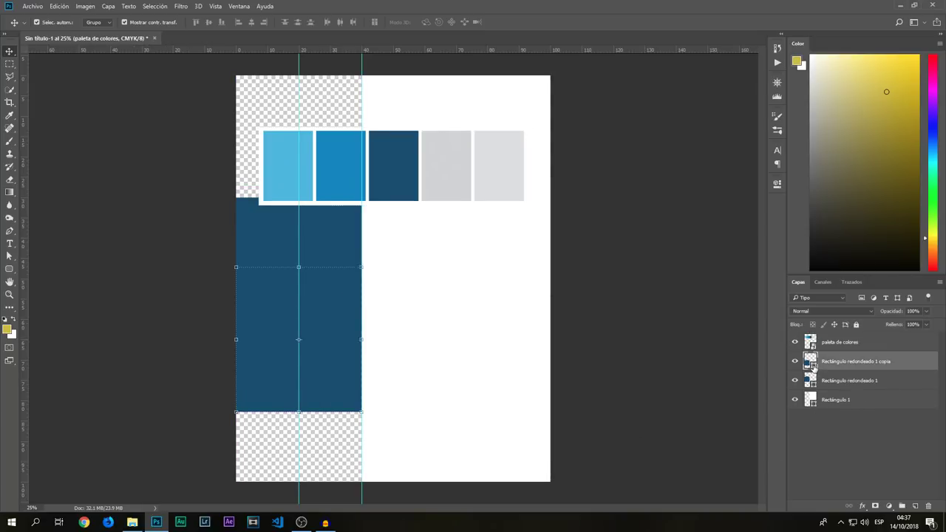
{"action": "left_click", "coordinate": [343, 170]}
{"action": "left_click", "coordinate": [569, 306]}
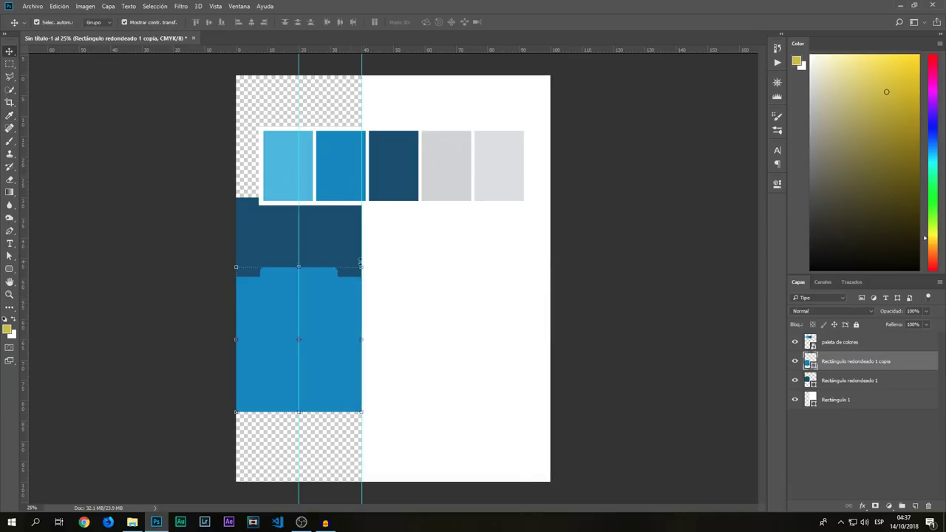
Step: Add a second copy at the column bottom filled light blue, then hide the palette
{"action": "left_click_drag", "start_coordinate": [340, 317], "coordinate": [344, 399]}
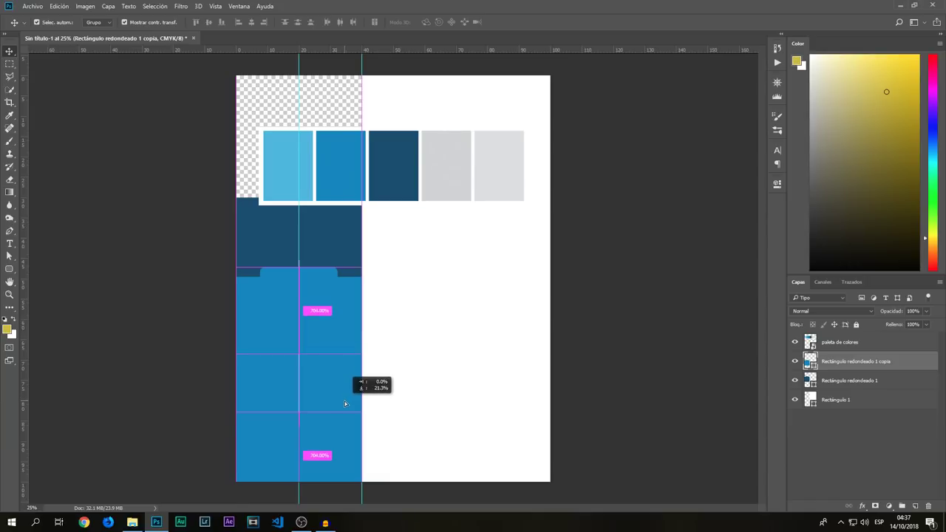
{"action": "left_click_drag", "start_coordinate": [344, 400], "coordinate": [345, 401]}
{"action": "double_click", "coordinate": [811, 361]}
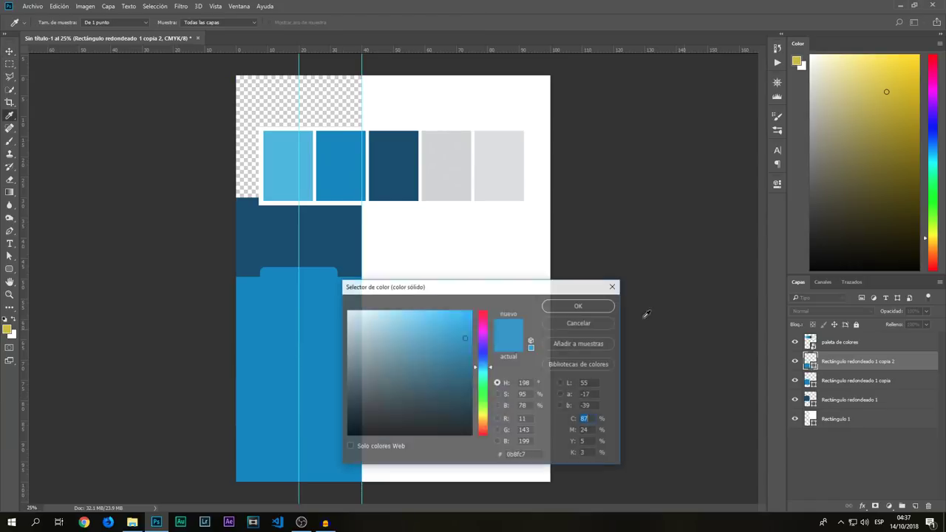
{"action": "left_click", "coordinate": [286, 173]}
{"action": "left_click", "coordinate": [580, 306]}
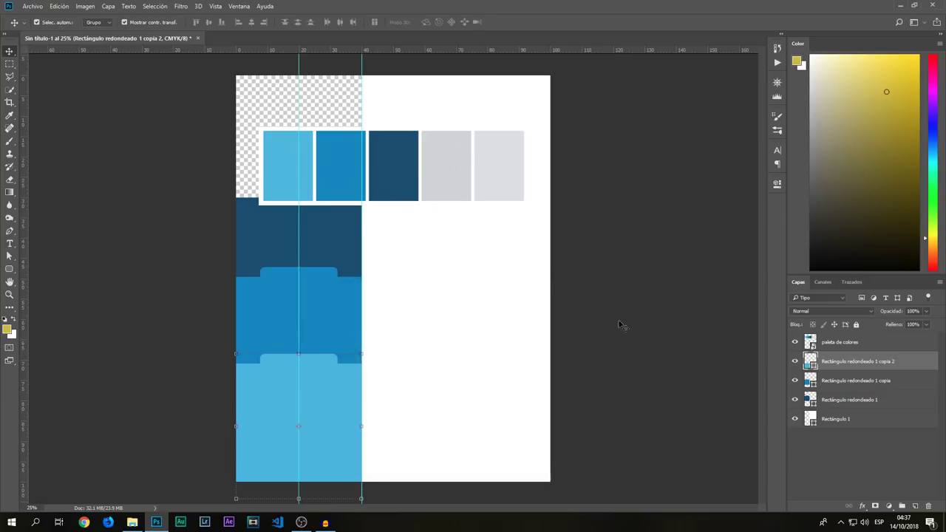
{"action": "left_click", "coordinate": [795, 342]}
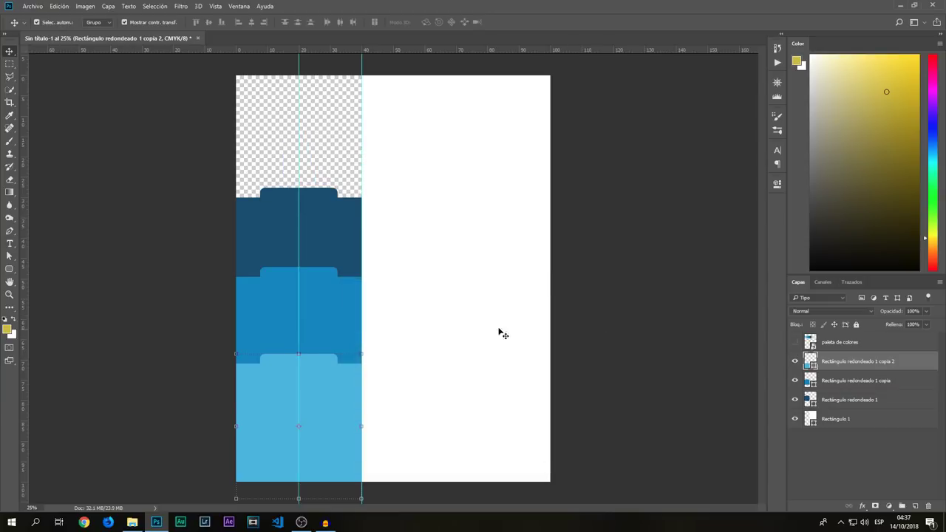
{"action": "left_click", "coordinate": [453, 313]}
{"action": "left_click", "coordinate": [324, 309]}
{"action": "left_click", "coordinate": [633, 217]}
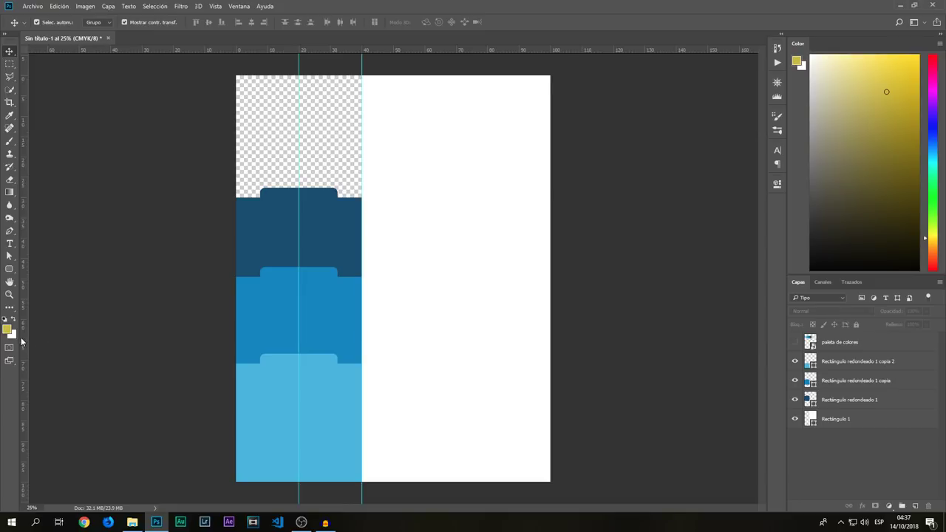
{"action": "left_click", "coordinate": [9, 271]}
Step: Draw a rectangle over the empty top of the left column and move it beneath the blue bands
{"action": "right_click", "coordinate": [11, 272]}
{"action": "left_click", "coordinate": [66, 270]}
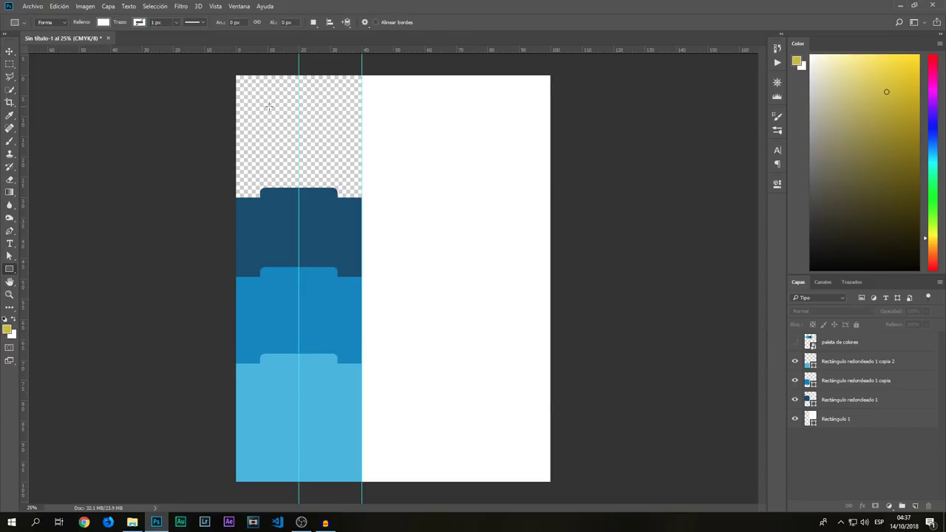
{"action": "left_click_drag", "start_coordinate": [236, 75], "coordinate": [354, 205]}
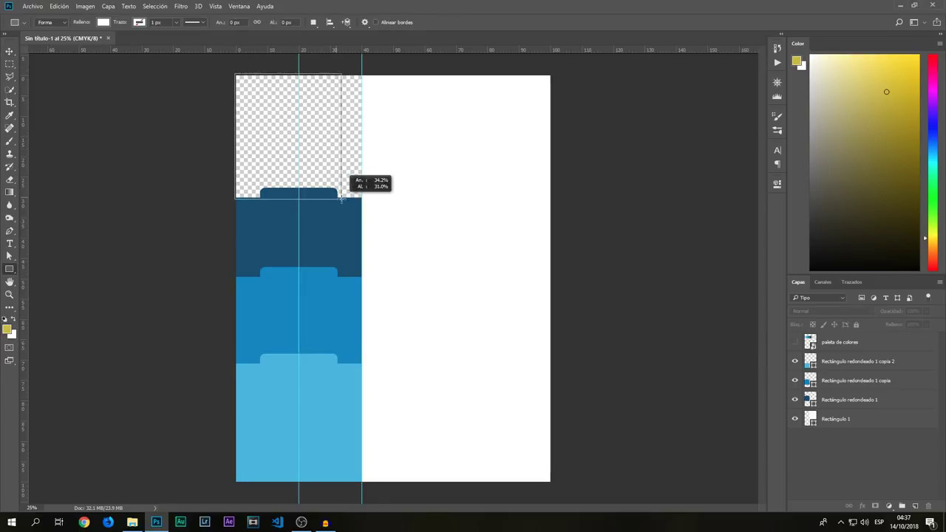
{"action": "left_click_drag", "start_coordinate": [354, 204], "coordinate": [362, 207]}
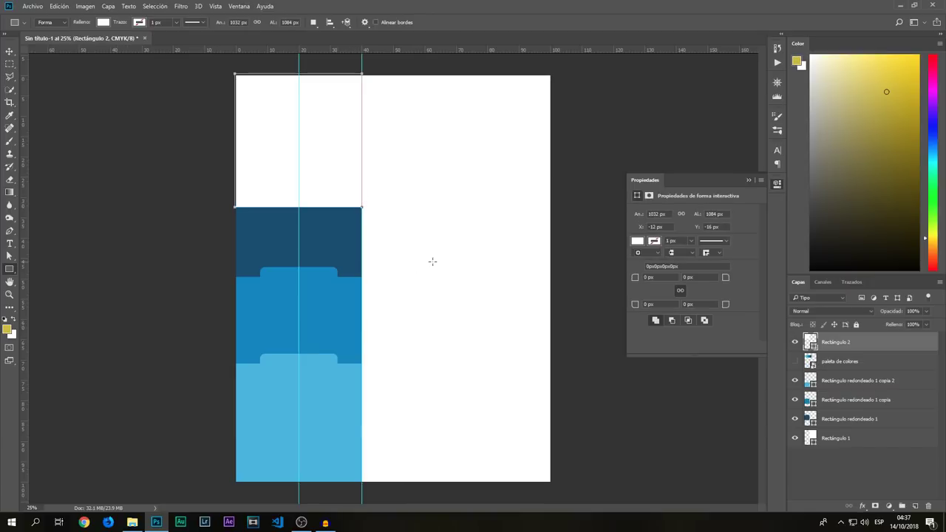
{"action": "left_click", "coordinate": [753, 181]}
{"action": "left_click_drag", "start_coordinate": [854, 343], "coordinate": [850, 425]}
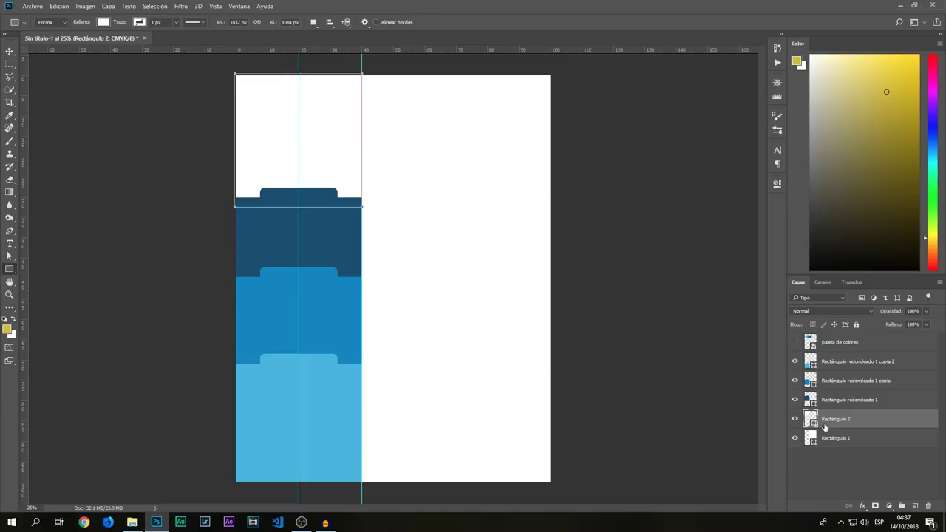
Step: Fill the new Rectángulo 2 with the light grey d7d9db swatch colour
{"action": "left_click", "coordinate": [795, 342]}
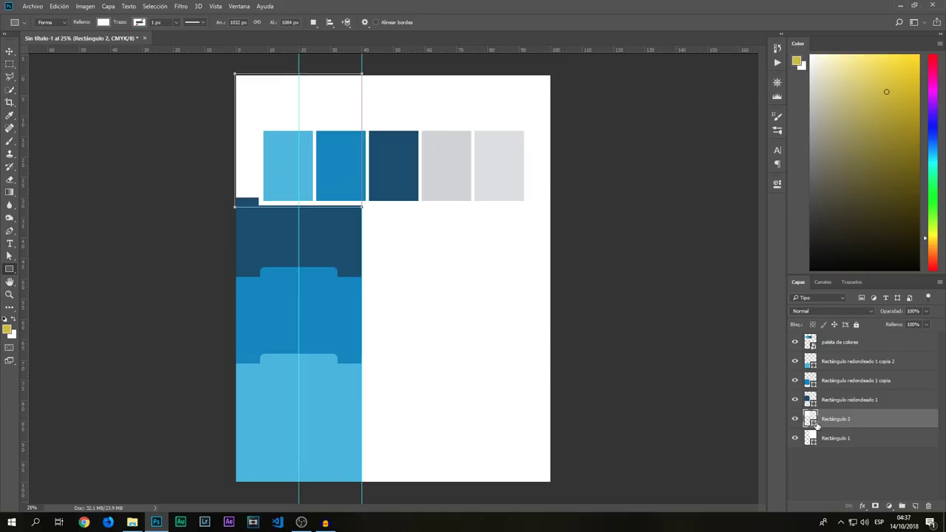
{"action": "double_click", "coordinate": [811, 420]}
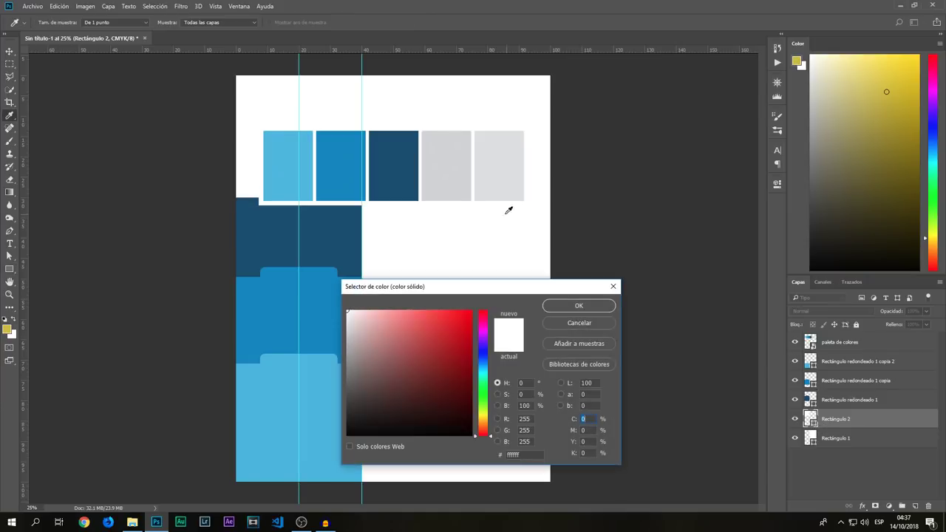
{"action": "left_click", "coordinate": [459, 168]}
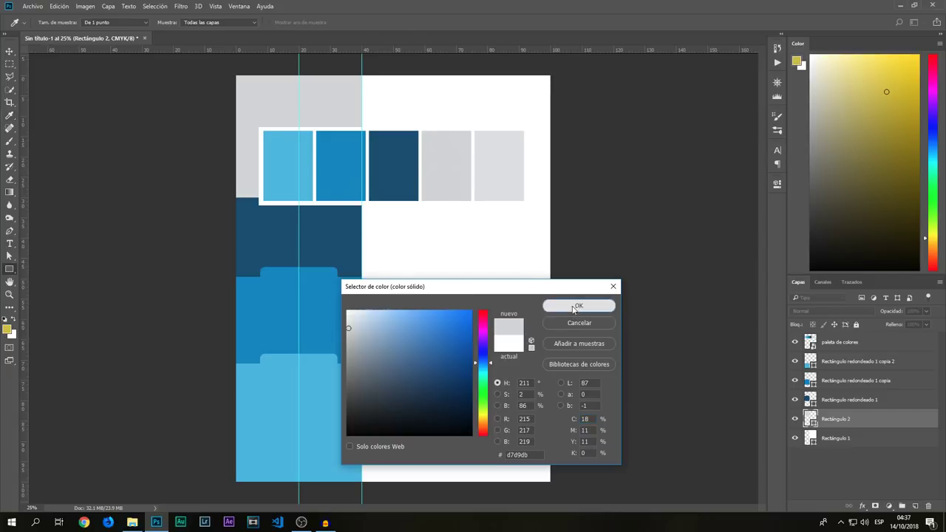
{"action": "left_click", "coordinate": [578, 305]}
{"action": "key", "text": "v"}
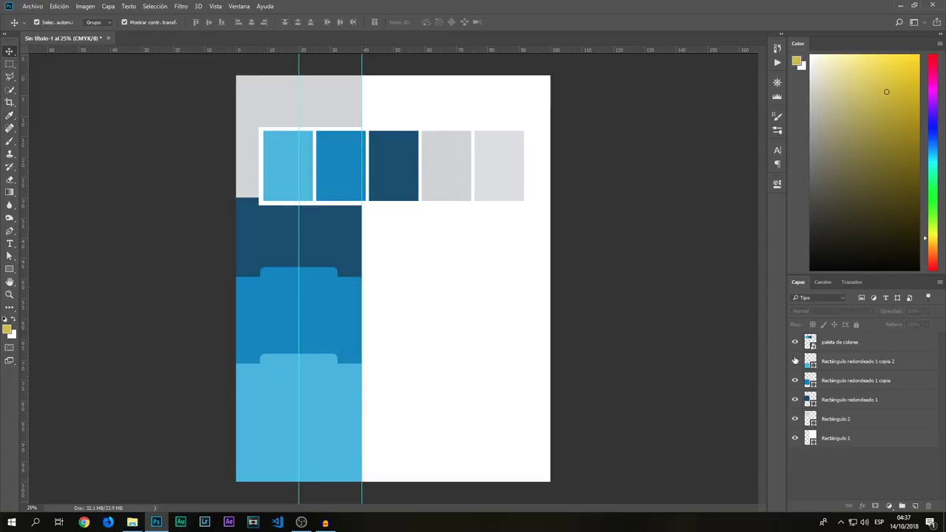
{"action": "left_click", "coordinate": [795, 341]}
{"action": "left_click", "coordinate": [481, 271]}
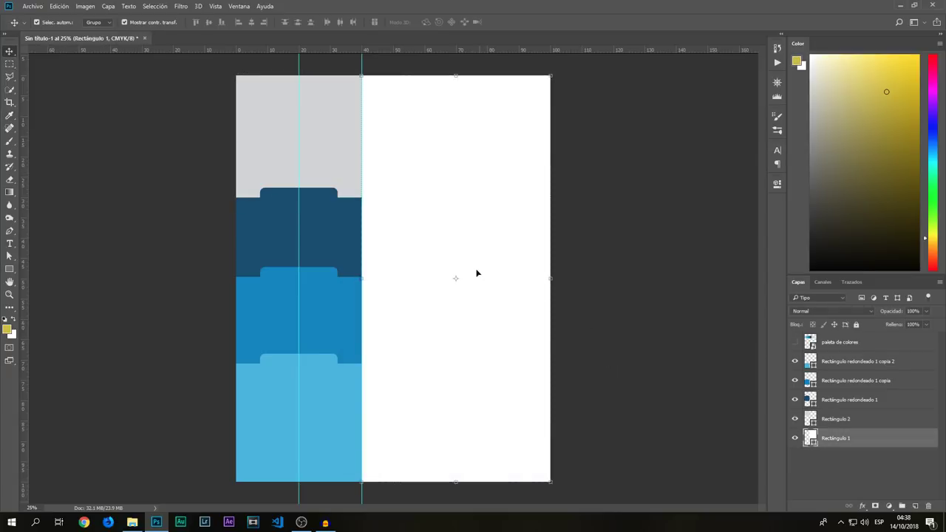
Step: Add a drop shadow at 50° angle to Rectángulo 1, then stack it above the blue panels
{"action": "double_click", "coordinate": [876, 444]}
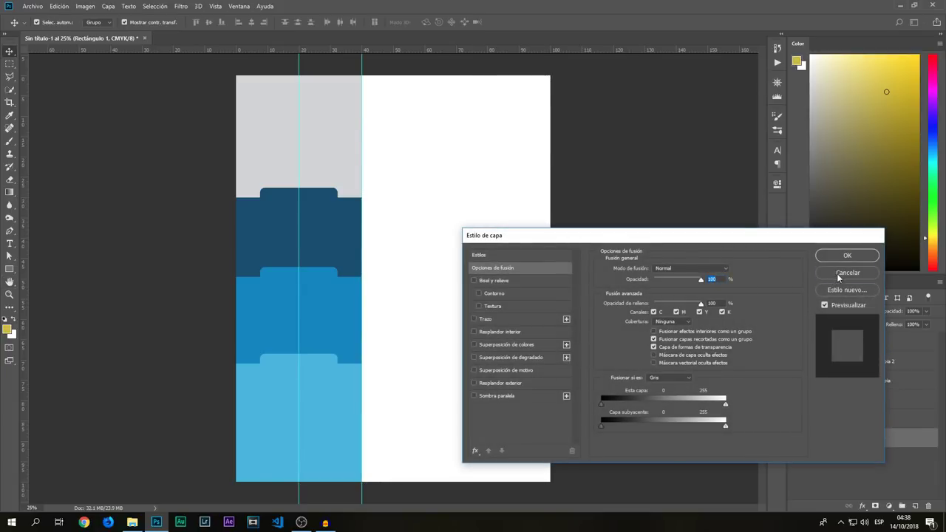
{"action": "left_click", "coordinate": [837, 273]}
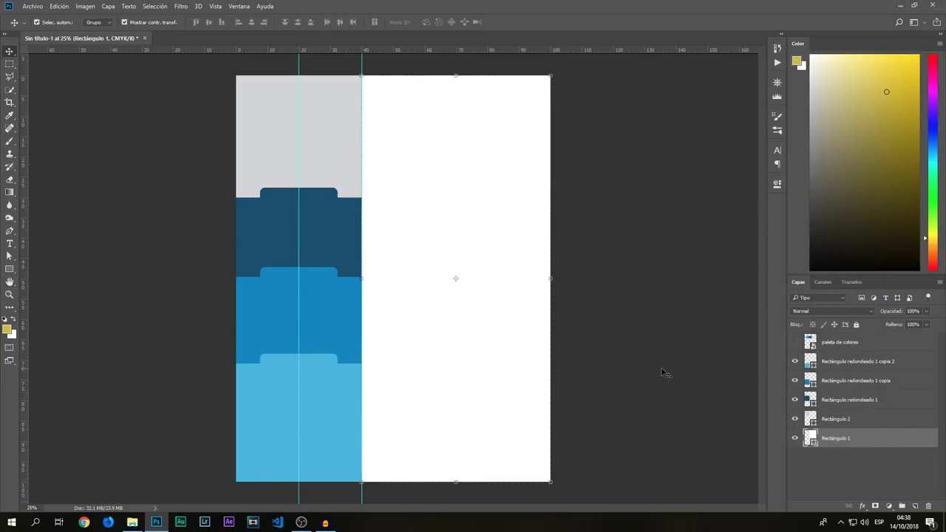
{"action": "double_click", "coordinate": [871, 441]}
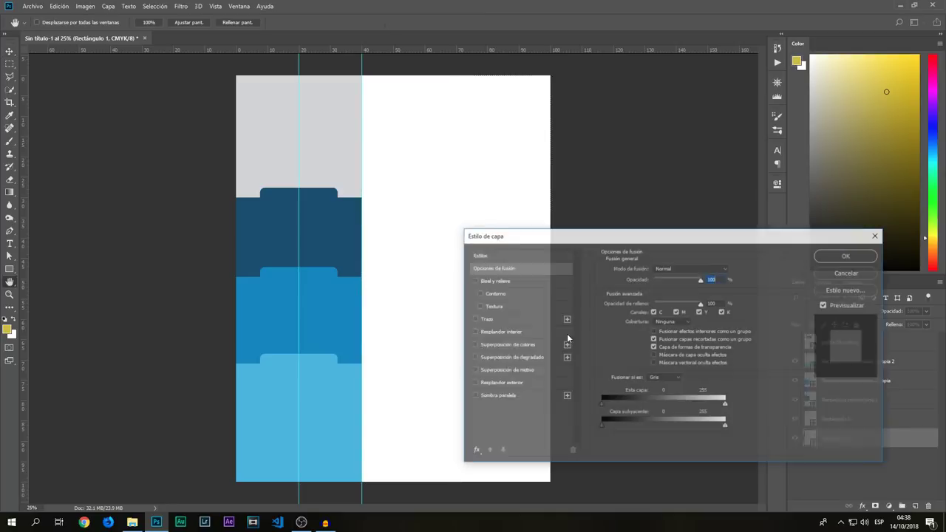
{"action": "left_click", "coordinate": [474, 396]}
{"action": "left_click", "coordinate": [492, 395]}
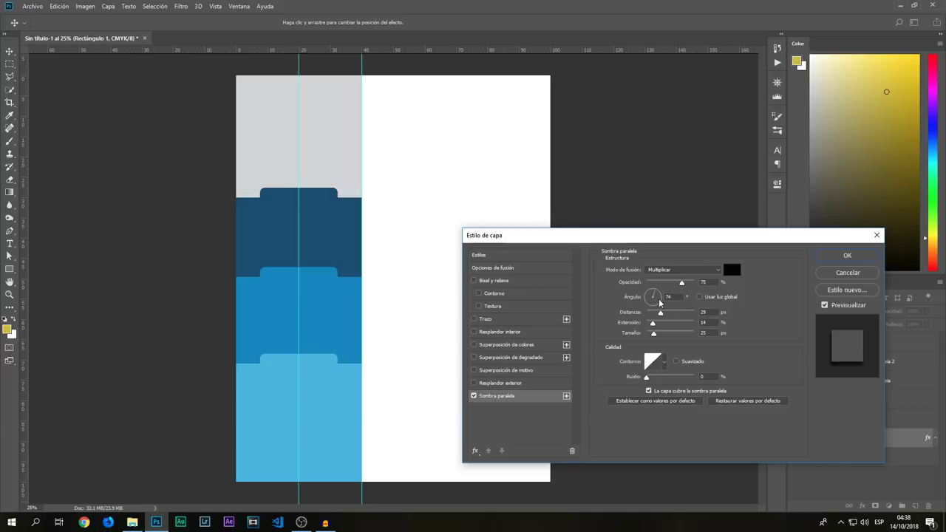
{"action": "left_click_drag", "start_coordinate": [671, 237], "coordinate": [591, 160]}
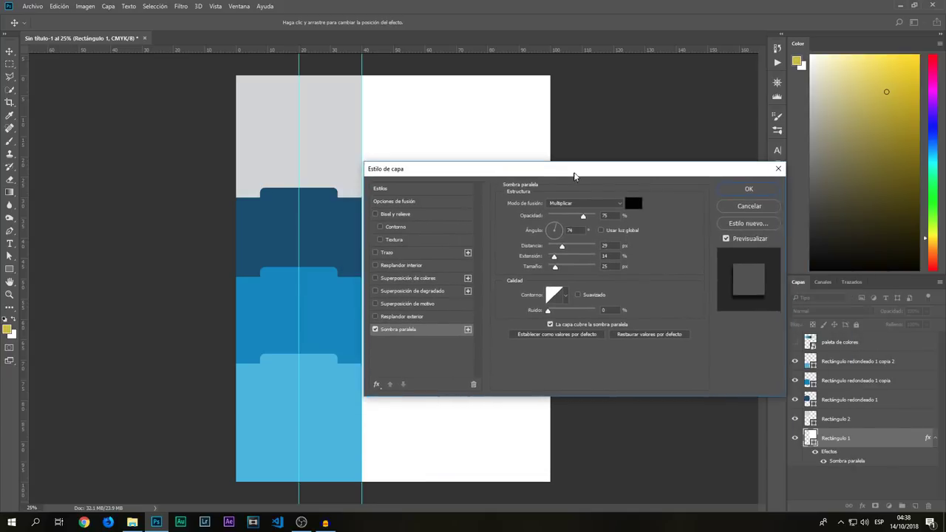
{"action": "left_click", "coordinate": [589, 220]}
{"action": "type", "text": "5"}
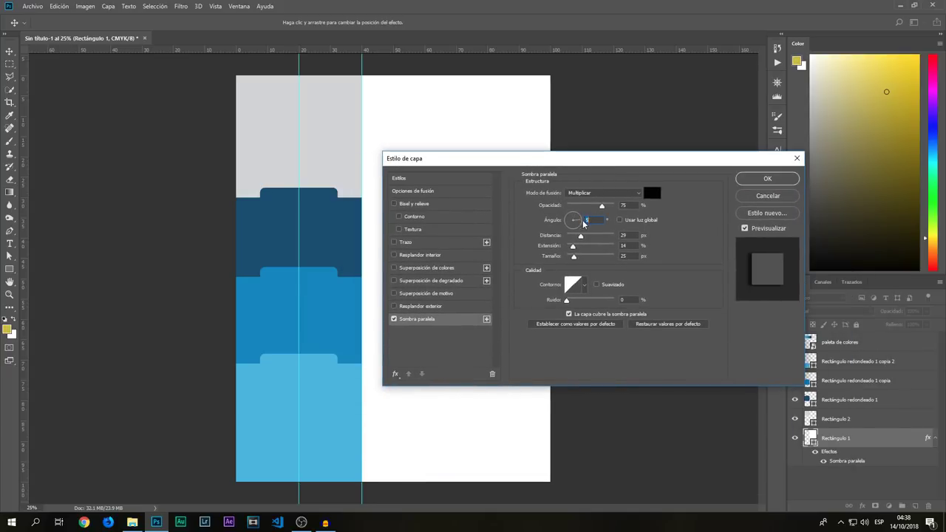
{"action": "type", "text": "0"}
{"action": "left_click_drag", "start_coordinate": [583, 238], "coordinate": [599, 239]}
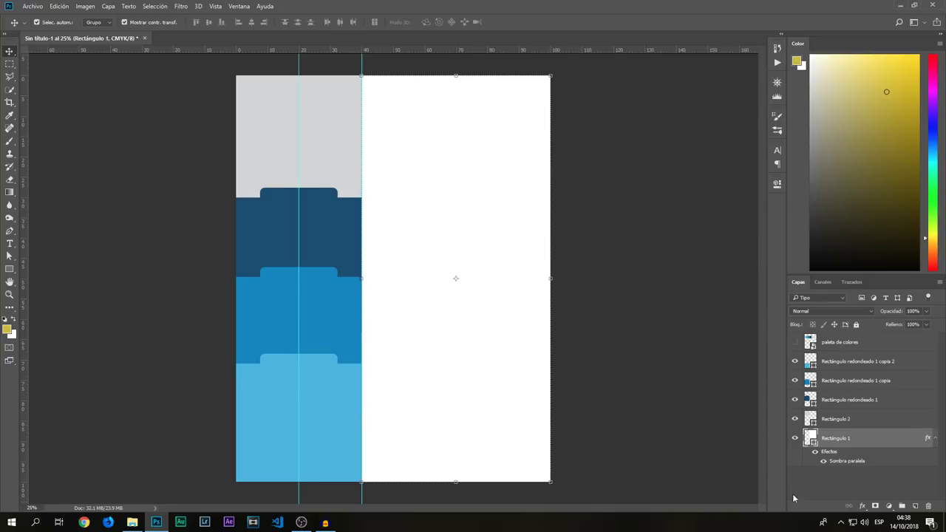
{"action": "left_click_drag", "start_coordinate": [859, 443], "coordinate": [857, 353]}
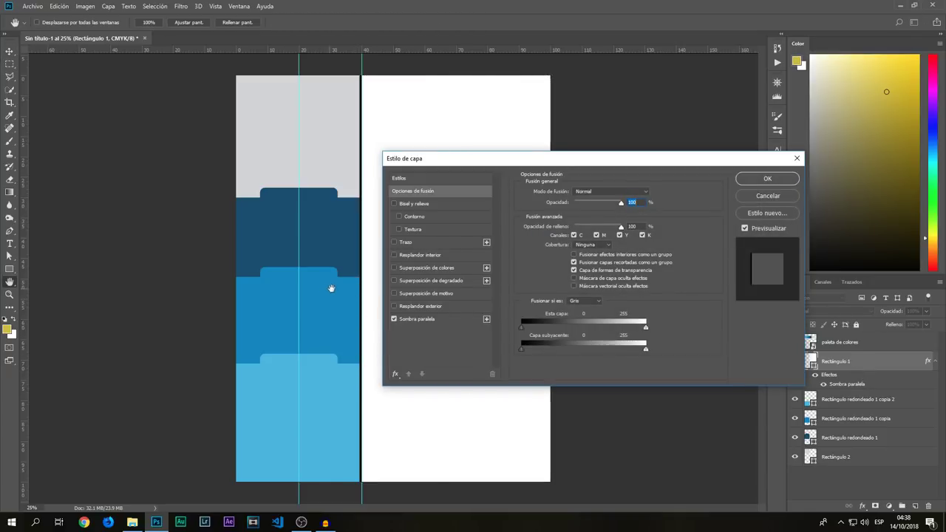
Step: Set the white rectangle's drop shadow to 26 px distance and 14% opacity
{"action": "left_click", "coordinate": [436, 320]}
{"action": "left_click_drag", "start_coordinate": [580, 235], "coordinate": [582, 256]}
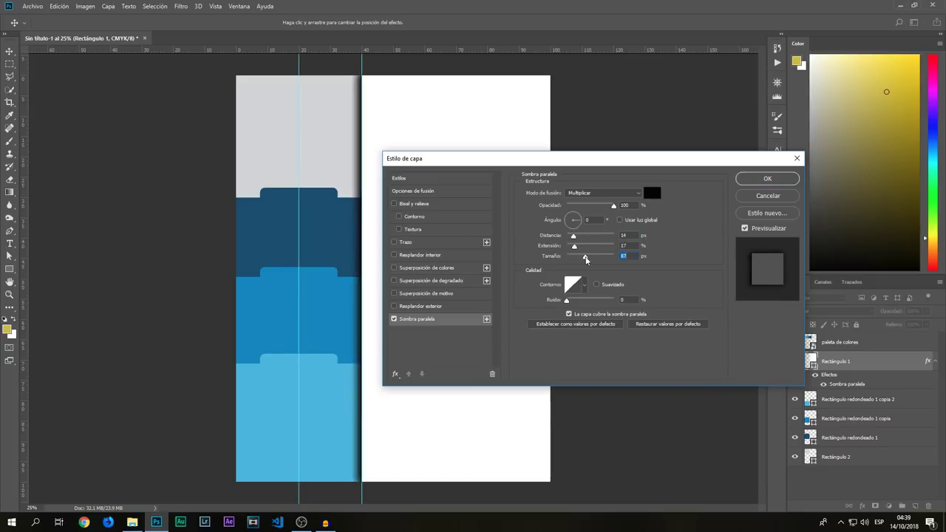
{"action": "left_click_drag", "start_coordinate": [574, 236], "coordinate": [580, 235]}
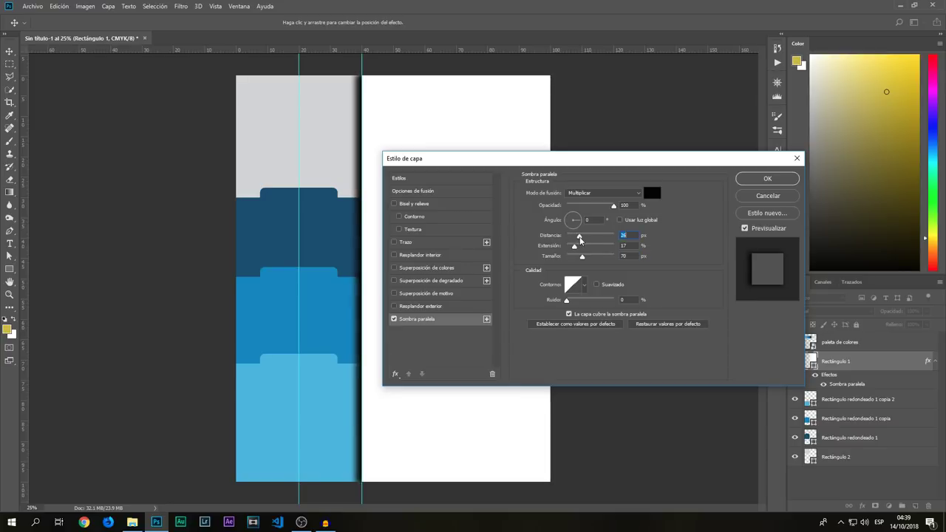
{"action": "left_click_drag", "start_coordinate": [614, 205], "coordinate": [572, 207]}
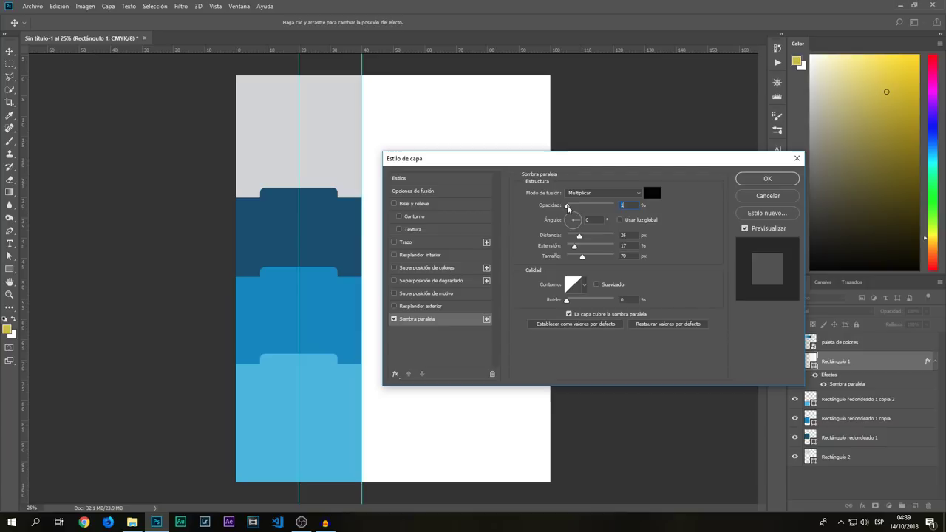
{"action": "left_click_drag", "start_coordinate": [573, 208], "coordinate": [573, 207]}
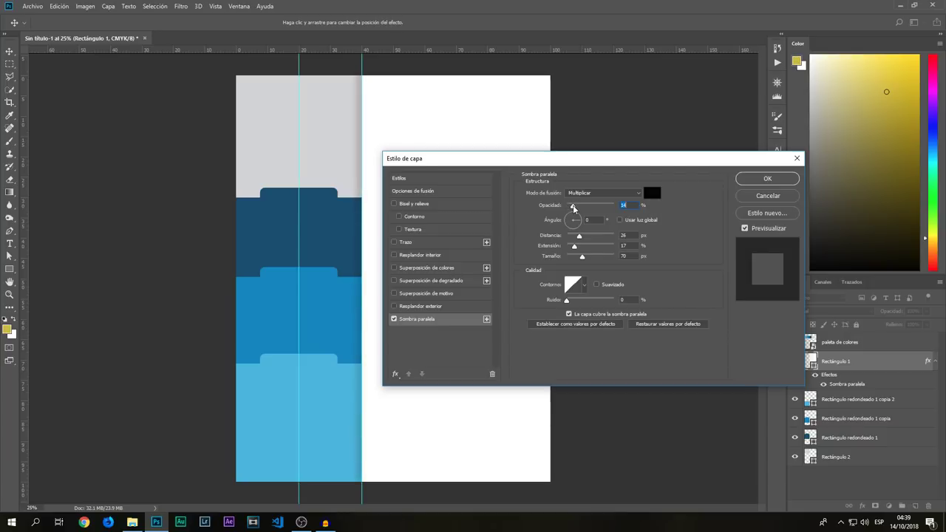
{"action": "left_click", "coordinate": [763, 180]}
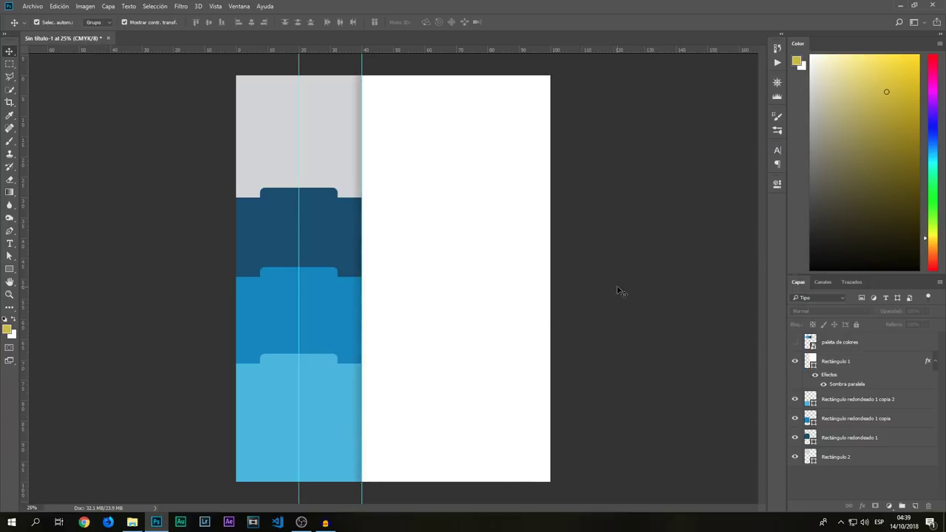
Step: Select the white page rectangle on the canvas, then deselect it
{"action": "left_click", "coordinate": [504, 269]}
{"action": "left_click", "coordinate": [628, 359]}
{"action": "left_click", "coordinate": [523, 362]}
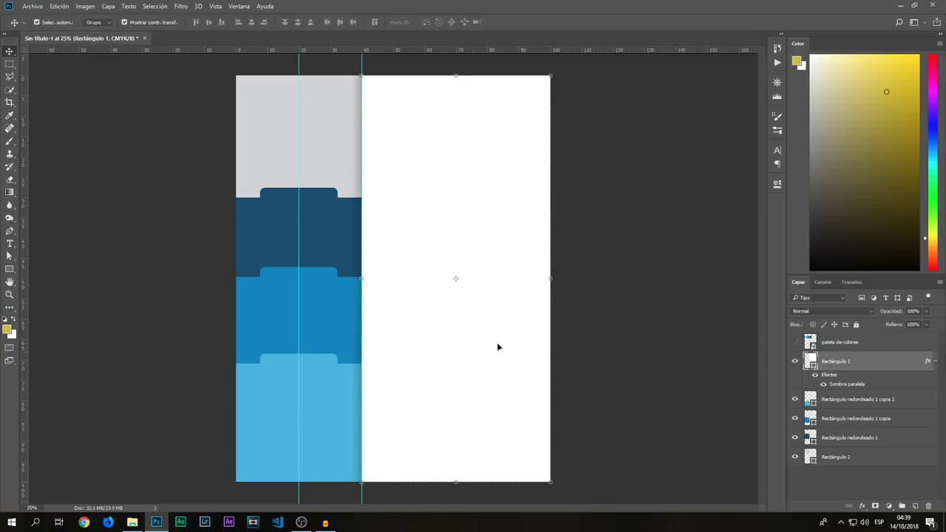
{"action": "left_click", "coordinate": [614, 427]}
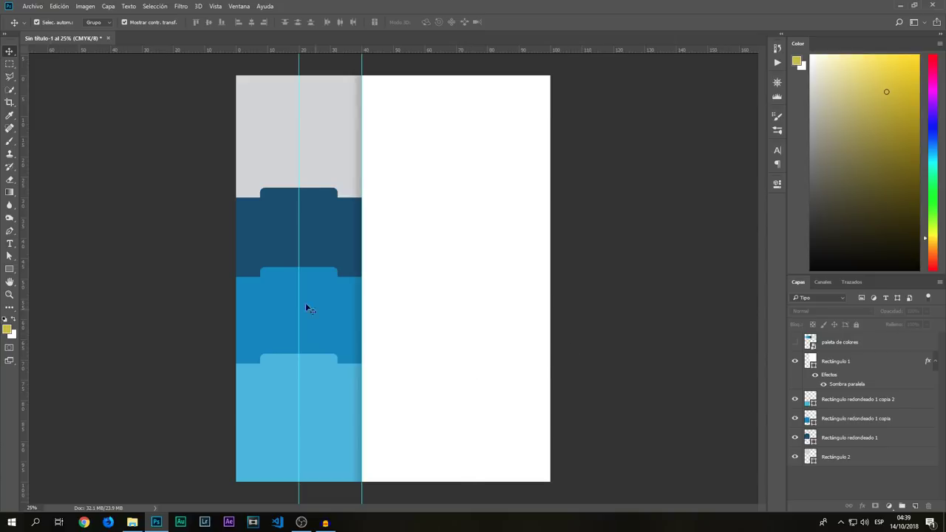
Step: Draw a white circle, Elipse 1, near the top of the grey left column
{"action": "left_click", "coordinate": [10, 269]}
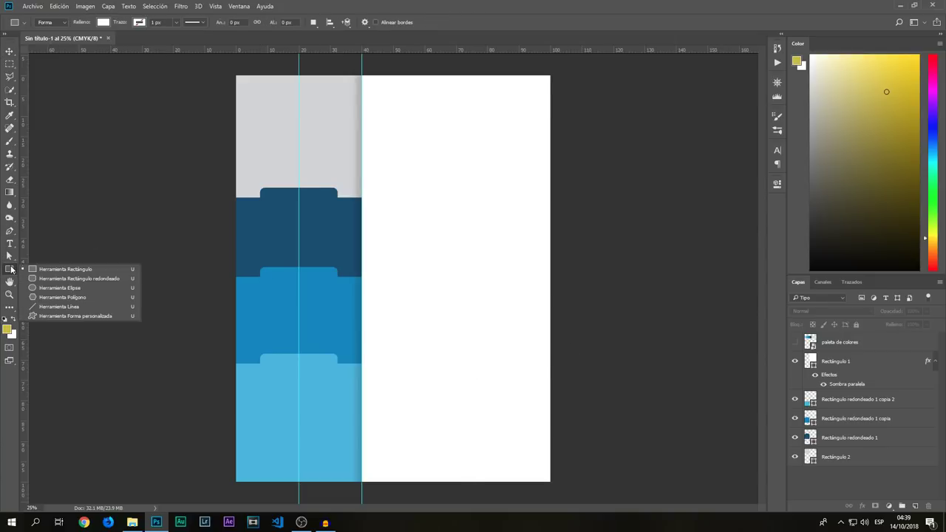
{"action": "left_click", "coordinate": [42, 286]}
{"action": "mouse_move", "coordinate": [269, 92]}
{"action": "left_mouse_down"}
{"action": "mouse_move", "coordinate": [317, 172]}
{"action": "mouse_move", "coordinate": [356, 178]}
{"action": "left_mouse_up"}
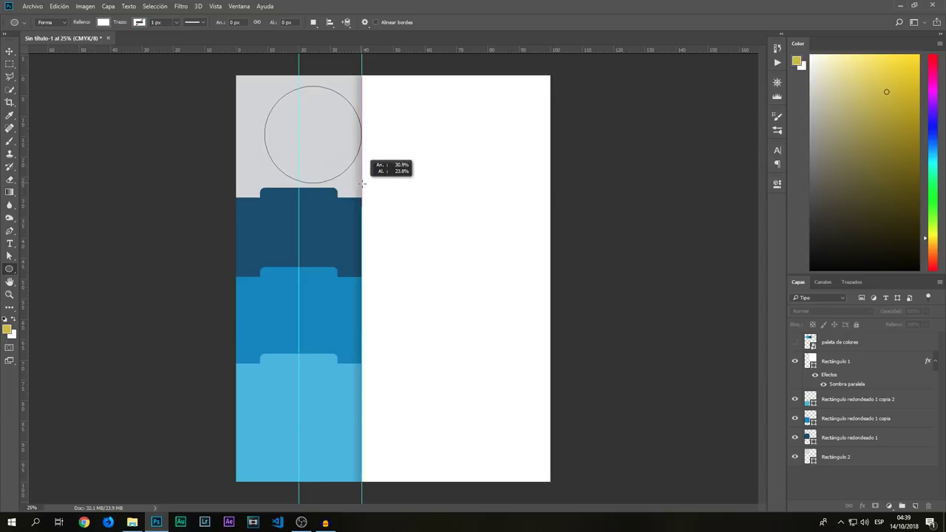
{"action": "left_click_drag", "start_coordinate": [356, 178], "coordinate": [356, 178]}
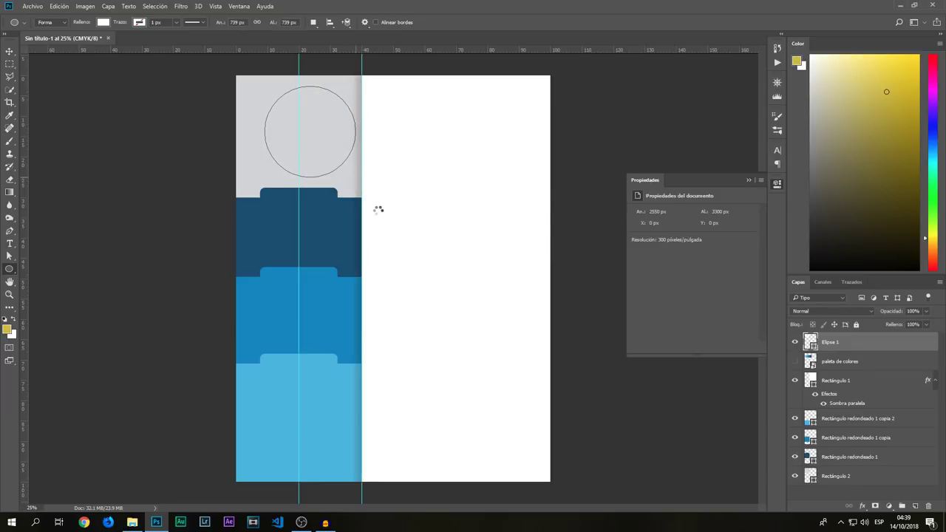
{"action": "left_click", "coordinate": [748, 180]}
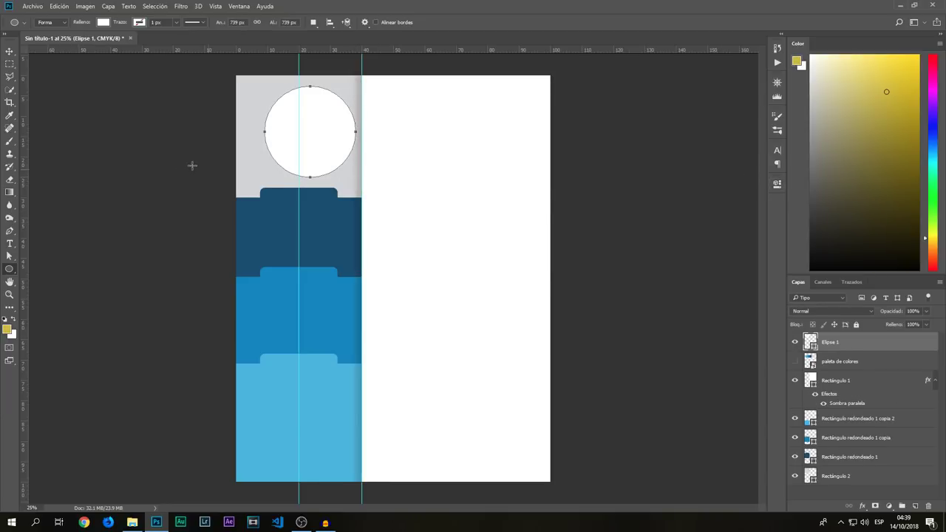
Step: Centre the circle on the vertical guide and scale it down to 80.78%
{"action": "left_click", "coordinate": [10, 52]}
{"action": "left_click_drag", "start_coordinate": [318, 141], "coordinate": [307, 136]}
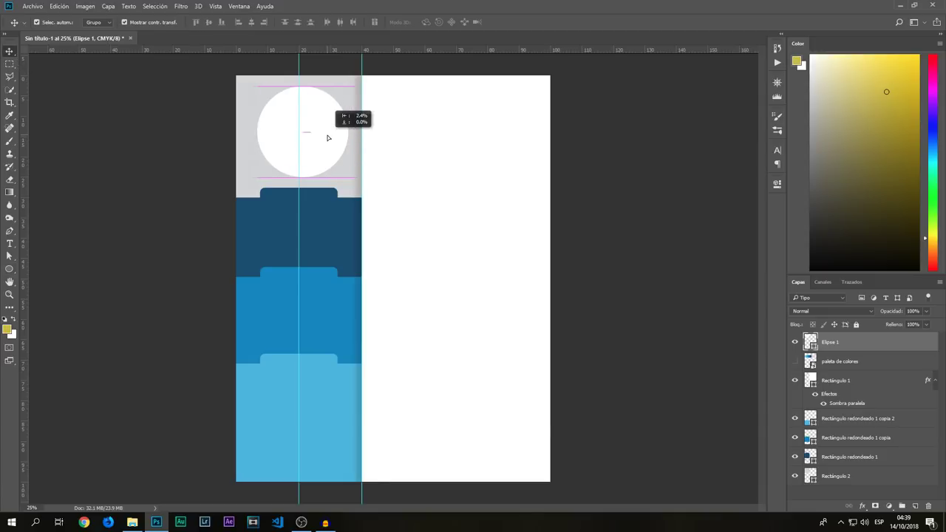
{"action": "left_click_drag", "start_coordinate": [344, 171], "coordinate": [330, 157]}
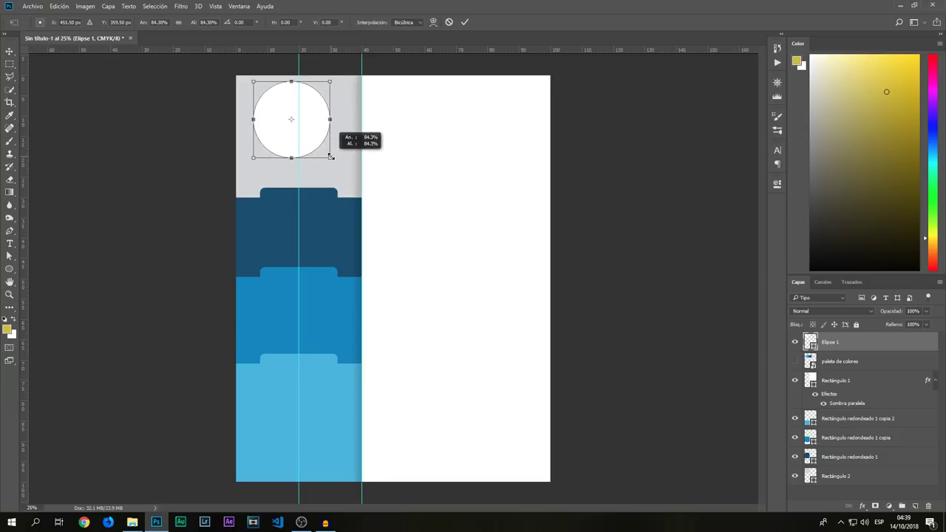
{"action": "left_click_drag", "start_coordinate": [331, 157], "coordinate": [321, 132]}
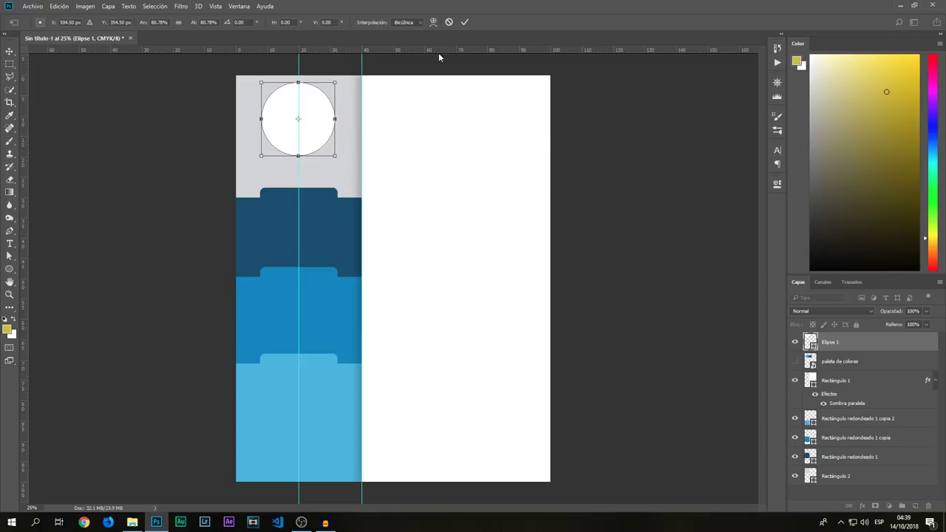
{"action": "left_click", "coordinate": [465, 23]}
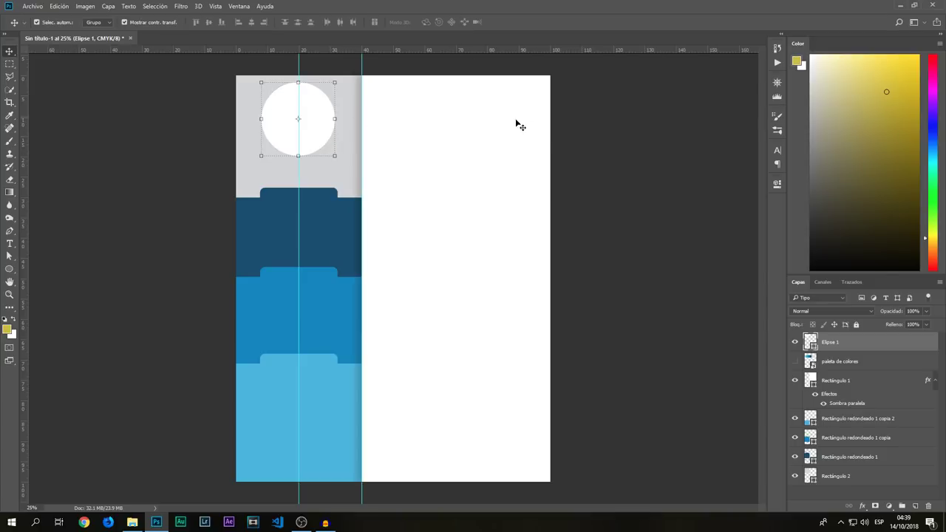
{"action": "left_click", "coordinate": [555, 140]}
{"action": "scroll", "coordinate": [271, 96], "scroll_direction": "up", "scroll_amount": 2}
{"action": "scroll", "coordinate": [277, 108], "scroll_direction": "up", "scroll_amount": 2}
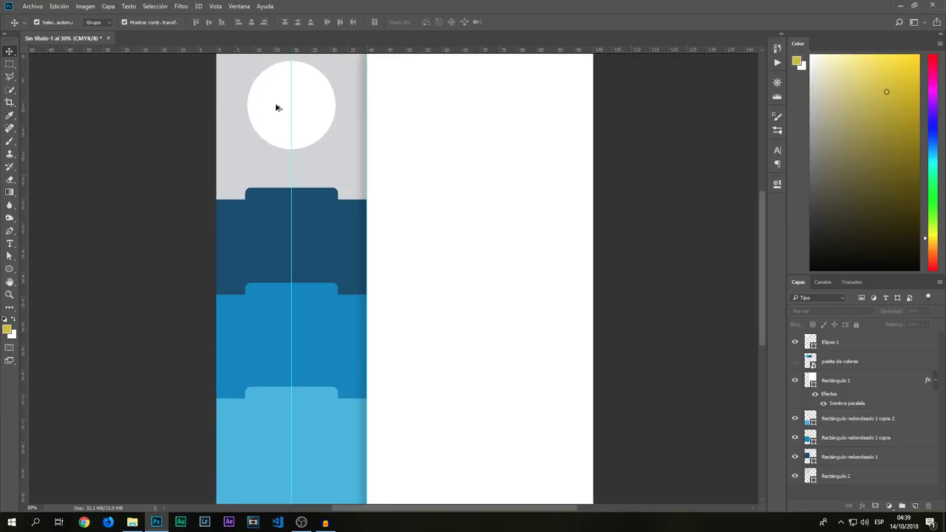
Step: Place the smile portrait photo from File Explorer above Elipse 1, shrunk over the circle
{"action": "left_click", "coordinate": [860, 378]}
{"action": "left_click", "coordinate": [854, 346]}
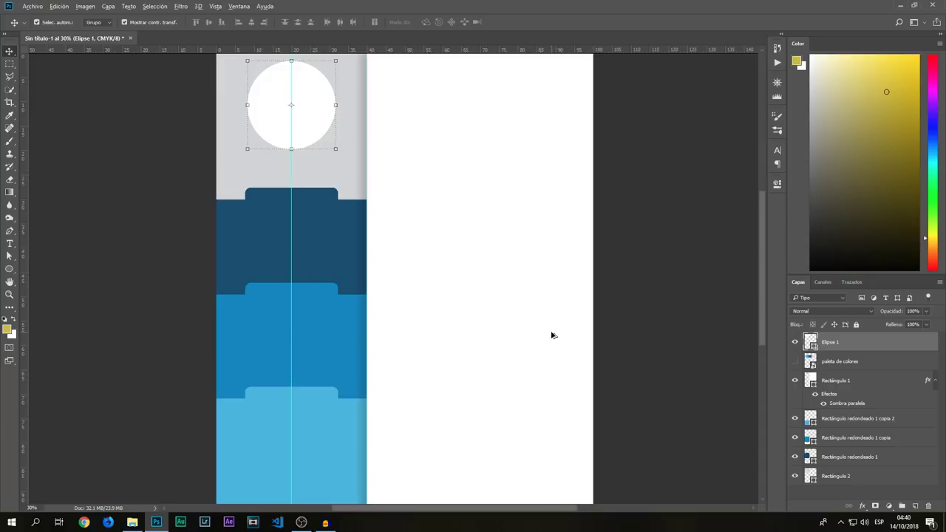
{"action": "scroll", "coordinate": [550, 335], "scroll_direction": "down", "scroll_amount": 1}
{"action": "scroll", "coordinate": [551, 337], "scroll_direction": "down", "scroll_amount": 1}
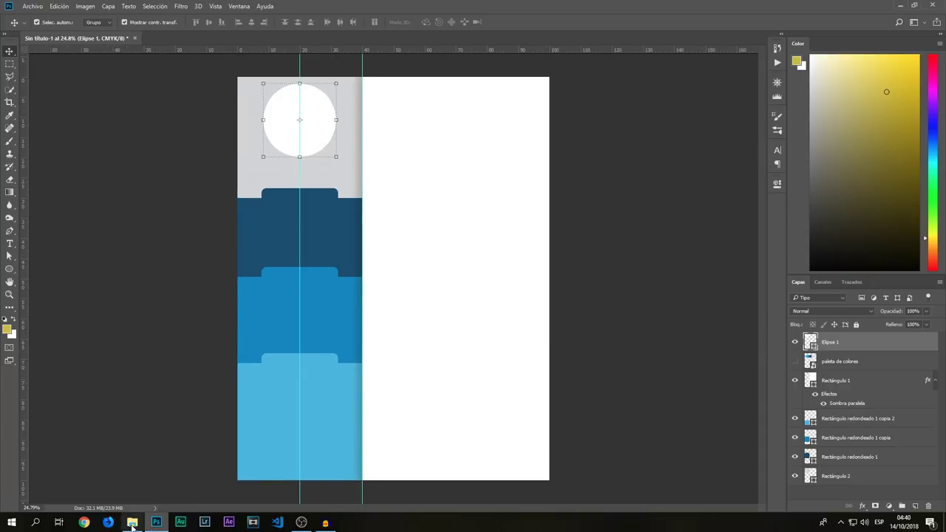
{"action": "left_click", "coordinate": [137, 525]}
{"action": "mouse_move", "coordinate": [219, 118]}
{"action": "left_mouse_down"}
{"action": "mouse_move", "coordinate": [156, 523]}
{"action": "mouse_move", "coordinate": [317, 187]}
{"action": "left_mouse_up"}
{"action": "mouse_move", "coordinate": [527, 479]}
{"action": "left_mouse_down"}
{"action": "mouse_move", "coordinate": [397, 278]}
{"action": "mouse_move", "coordinate": [355, 184]}
{"action": "mouse_move", "coordinate": [359, 169]}
{"action": "mouse_move", "coordinate": [352, 226]}
{"action": "left_mouse_up"}
{"action": "key", "text": "Return"}
{"action": "scroll", "coordinate": [352, 226], "scroll_direction": "up", "scroll_amount": 3}
{"action": "left_click_drag", "start_coordinate": [293, 232], "coordinate": [281, 230]}
Step: Clip the photo into the circle, shrink it to 13.75%, tilt it about 2°, and nudge it down
{"action": "left_click", "coordinate": [859, 354], "text": "alt"}
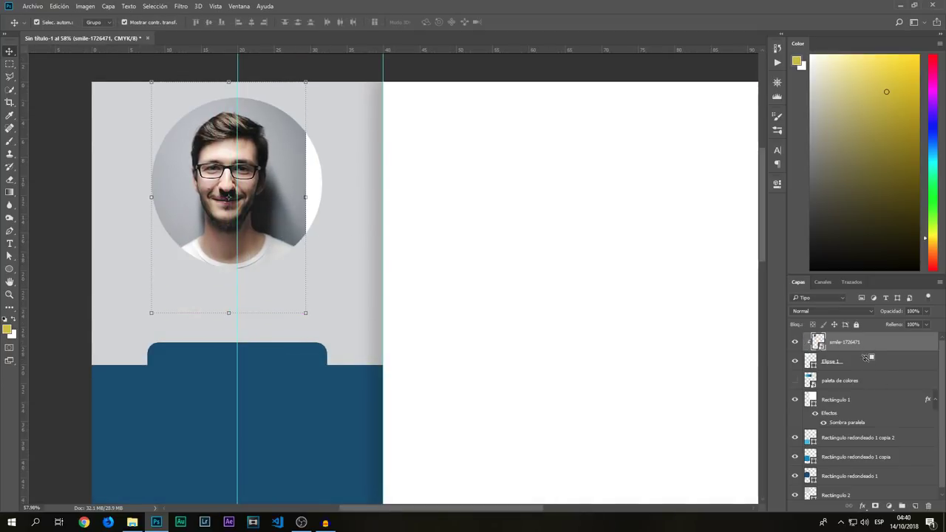
{"action": "left_click_drag", "start_coordinate": [280, 220], "coordinate": [290, 216]}
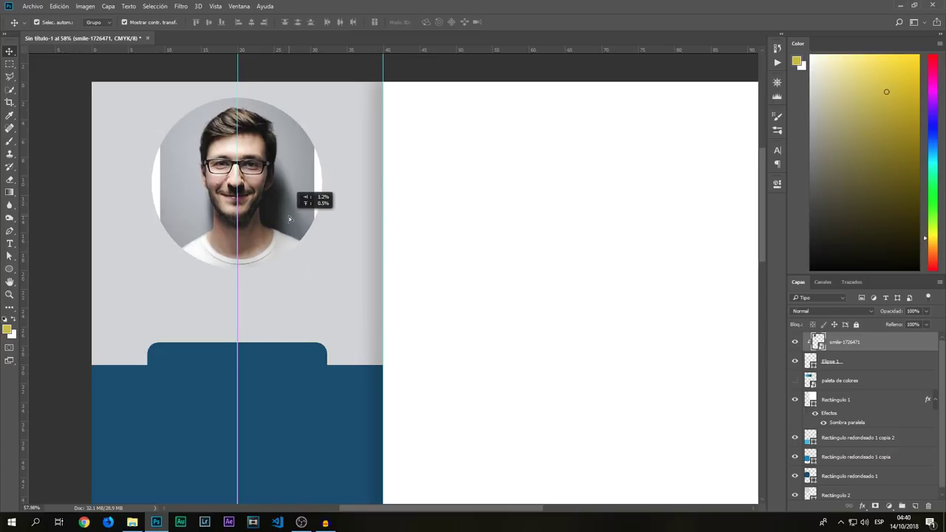
{"action": "left_click_drag", "start_coordinate": [314, 309], "coordinate": [296, 287]}
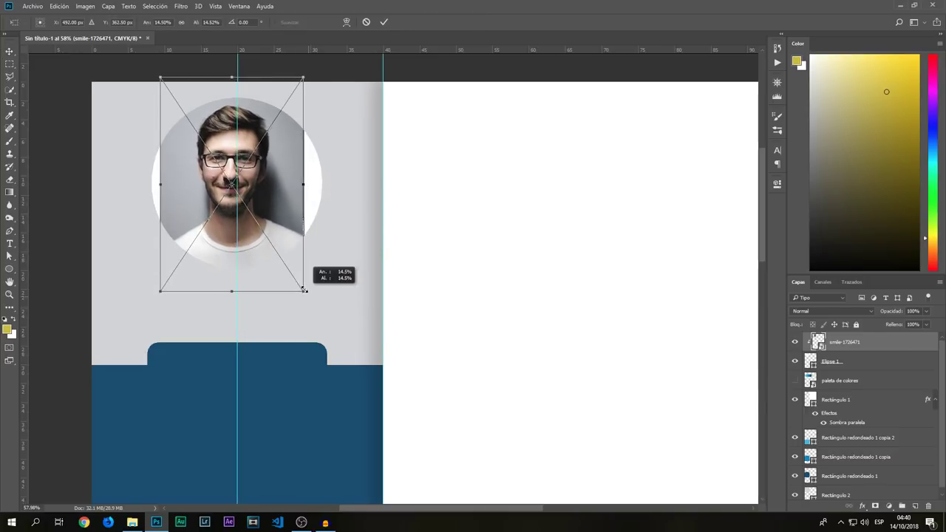
{"action": "left_click_drag", "start_coordinate": [271, 209], "coordinate": [284, 205]}
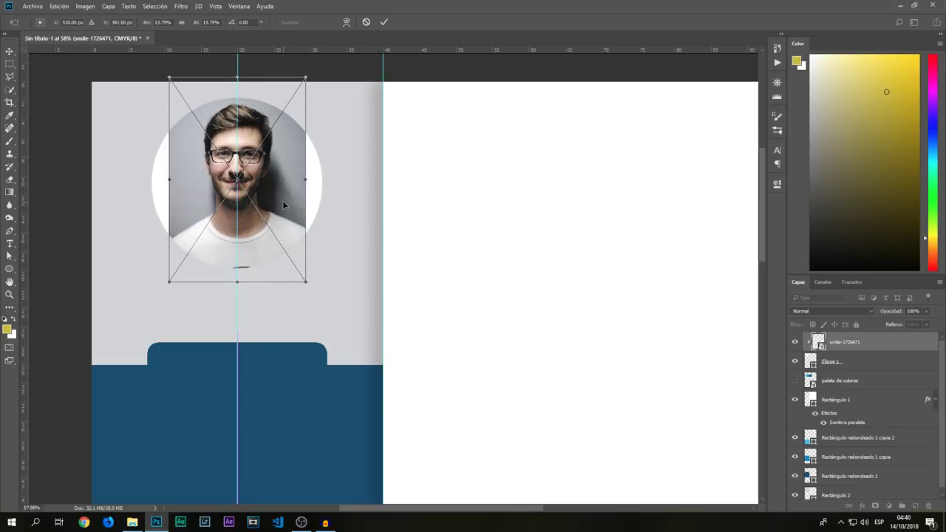
{"action": "left_click_drag", "start_coordinate": [321, 285], "coordinate": [323, 287]}
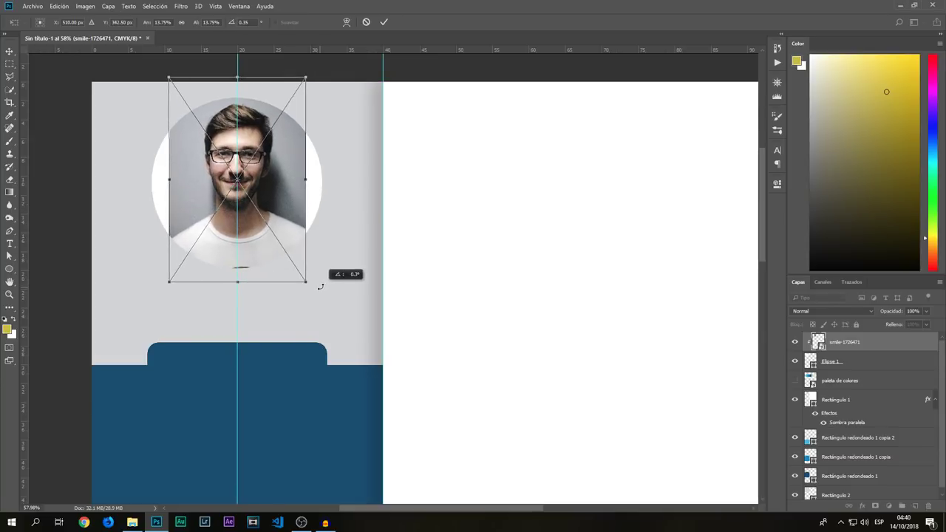
{"action": "left_click", "coordinate": [384, 23]}
{"action": "key", "text": "Down"}
{"action": "key", "text": "Down"}
{"action": "key", "text": "Down"}
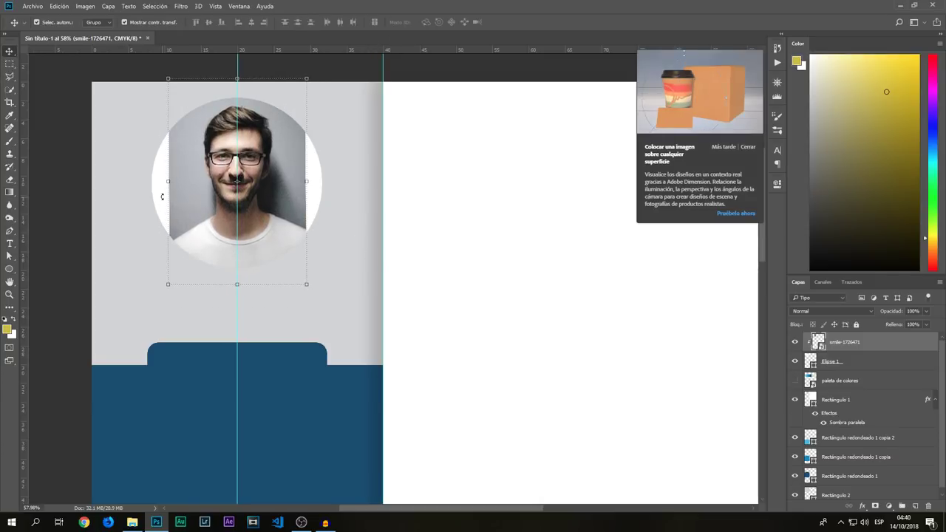
{"action": "key", "text": "Down"}
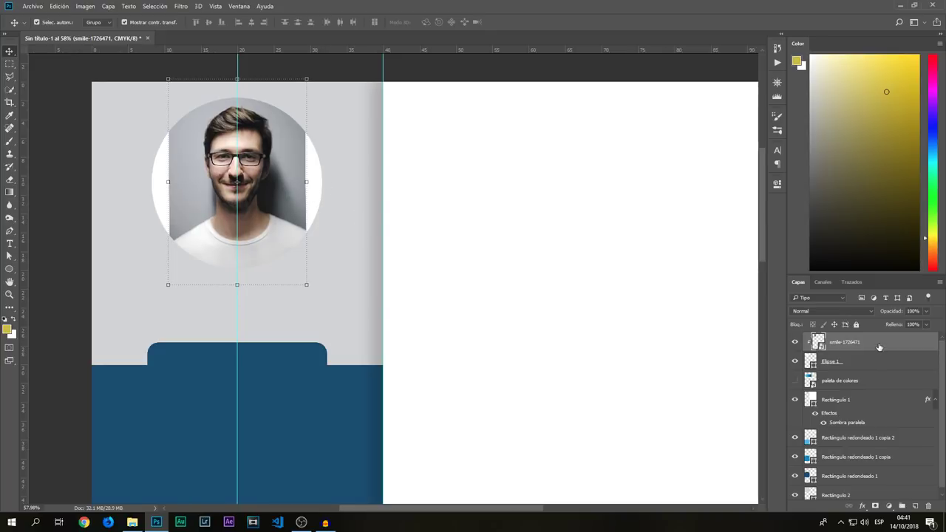
Step: Rasterize the portrait photo layer
{"action": "right_click", "coordinate": [880, 346]}
{"action": "left_click", "coordinate": [893, 344]}
{"action": "right_click", "coordinate": [887, 342]}
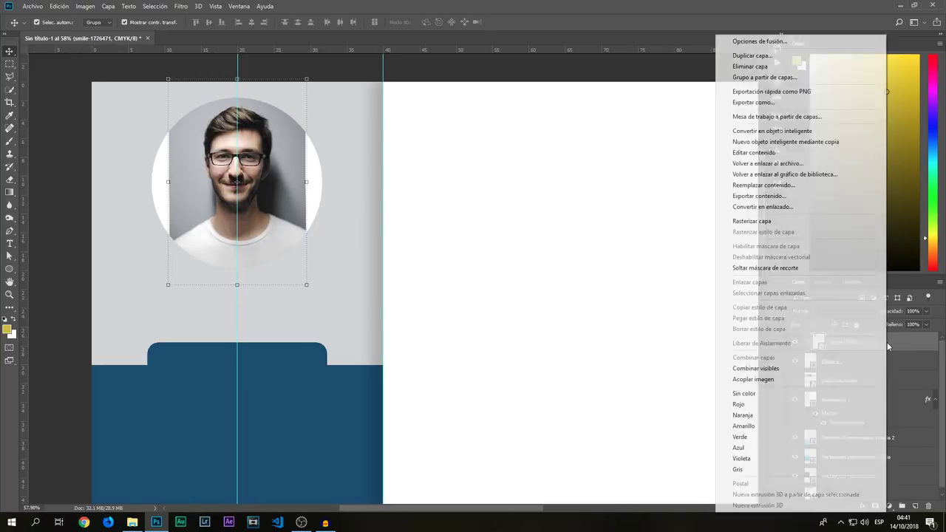
{"action": "left_click", "coordinate": [769, 221]}
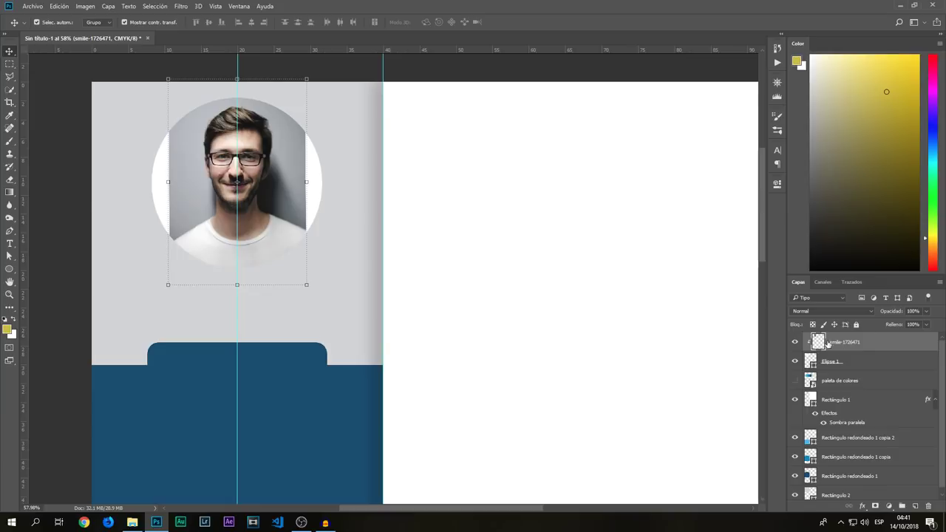
Step: Content-aware fill the white strips on both sides of the photo inside the circle
{"action": "left_click", "coordinate": [10, 64]}
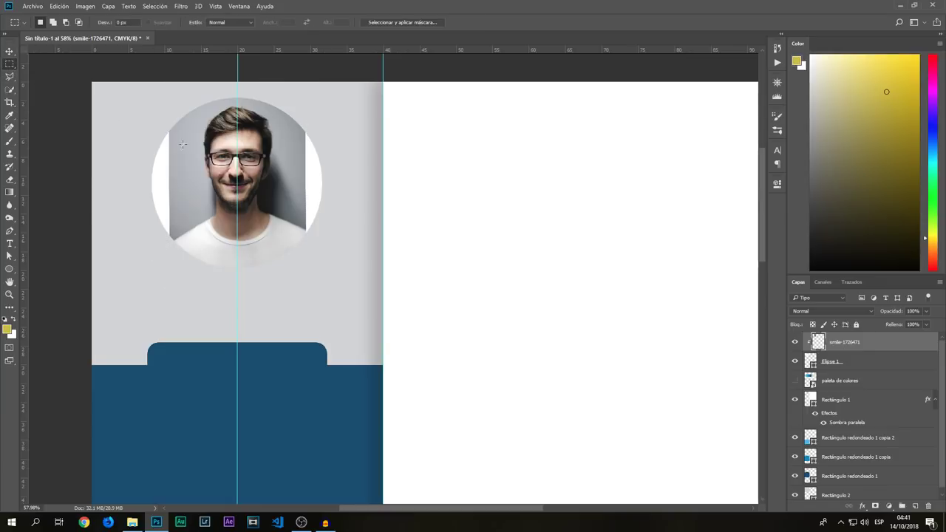
{"action": "left_click_drag", "start_coordinate": [169, 129], "coordinate": [147, 263]}
{"action": "left_click_drag", "start_coordinate": [306, 126], "coordinate": [328, 252]}
{"action": "left_click", "coordinate": [58, 8]}
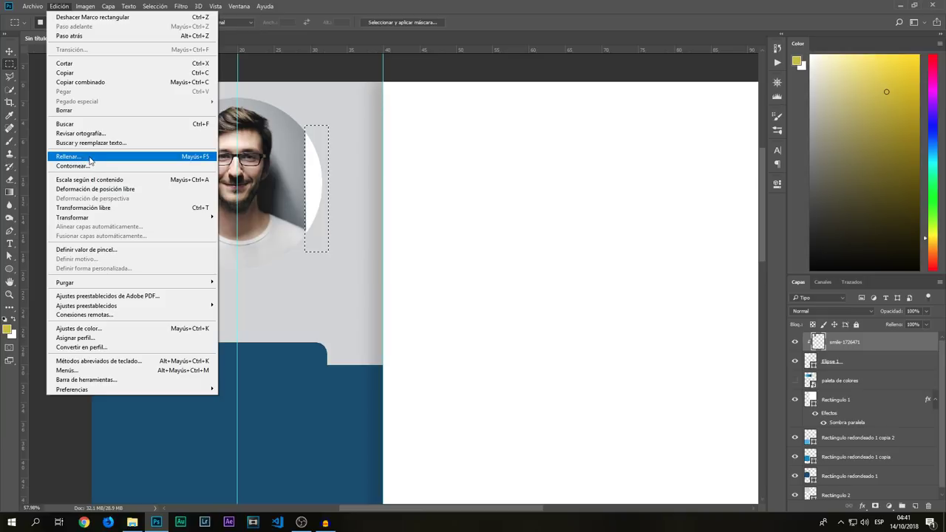
{"action": "left_click", "coordinate": [89, 157]}
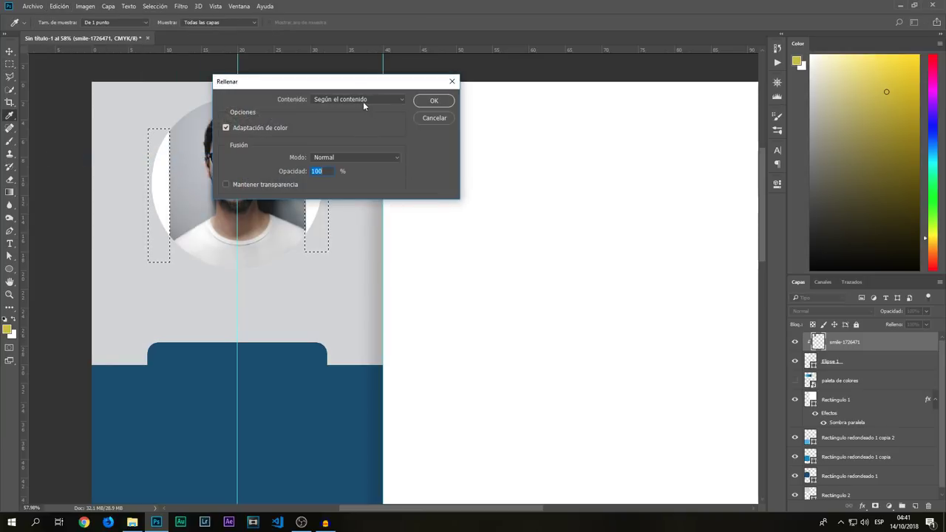
{"action": "left_click", "coordinate": [433, 100]}
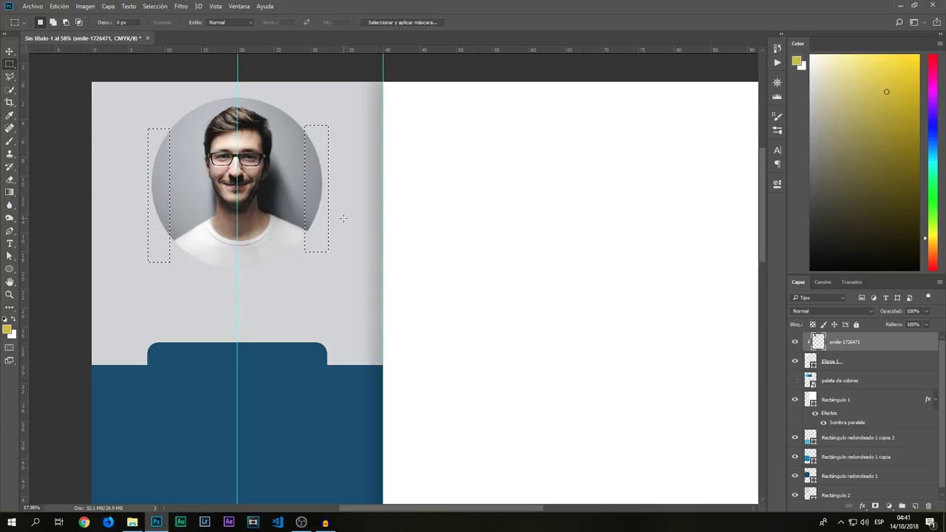
{"action": "key", "text": "ctrl+d"}
Step: Zoom the view and start a horizontal text layer, Capa 1, just below the portrait circle
{"action": "scroll", "coordinate": [342, 218], "scroll_direction": "down", "scroll_amount": 2}
{"action": "scroll", "coordinate": [347, 214], "scroll_direction": "down", "scroll_amount": 2}
{"action": "scroll", "coordinate": [358, 212], "scroll_direction": "down", "scroll_amount": 3}
{"action": "scroll", "coordinate": [361, 211], "scroll_direction": "up", "scroll_amount": 2}
{"action": "scroll", "coordinate": [370, 154], "scroll_direction": "up", "scroll_amount": 1}
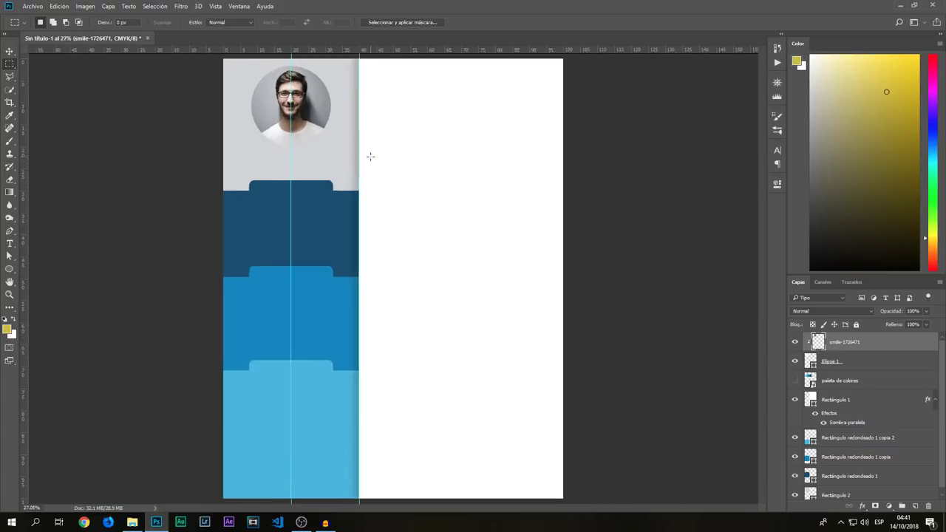
{"action": "scroll", "coordinate": [365, 159], "scroll_direction": "up", "scroll_amount": 2}
{"action": "scroll", "coordinate": [347, 187], "scroll_direction": "down", "scroll_amount": 4}
{"action": "scroll", "coordinate": [351, 186], "scroll_direction": "up", "scroll_amount": 1}
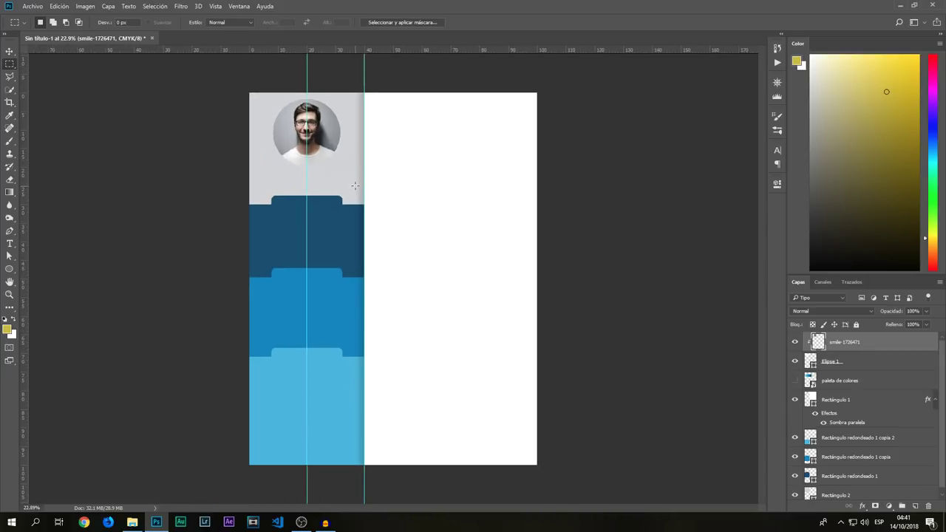
{"action": "scroll", "coordinate": [351, 201], "scroll_direction": "up", "scroll_amount": 1}
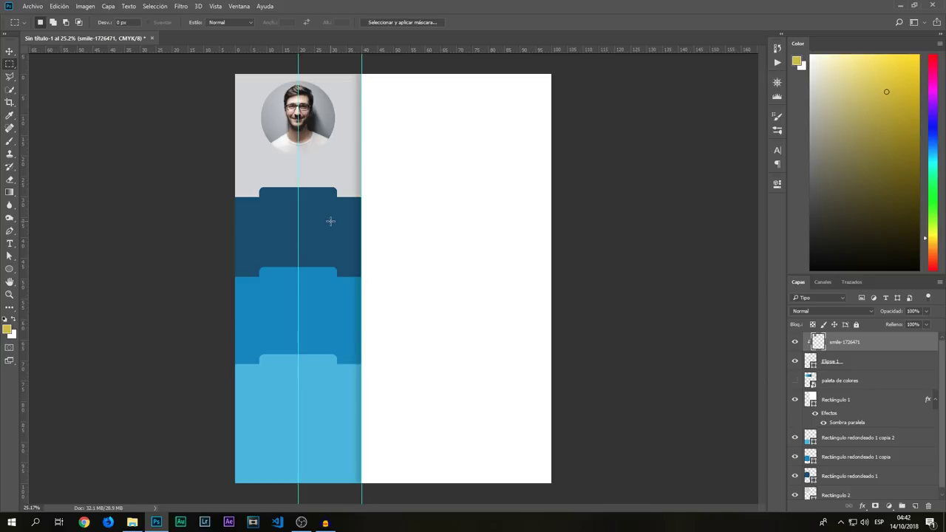
{"action": "scroll", "coordinate": [336, 198], "scroll_direction": "up", "scroll_amount": 1}
{"action": "scroll", "coordinate": [357, 222], "scroll_direction": "up", "scroll_amount": 1}
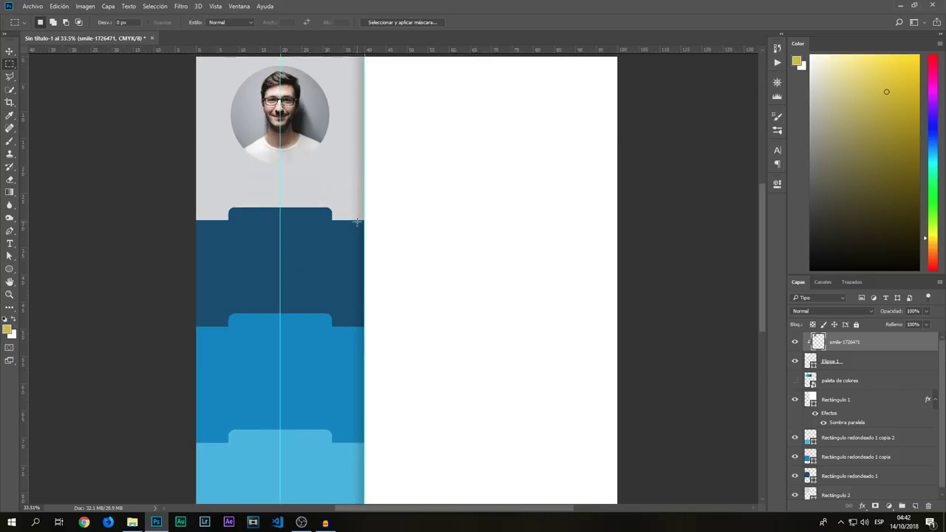
{"action": "left_click", "coordinate": [10, 244]}
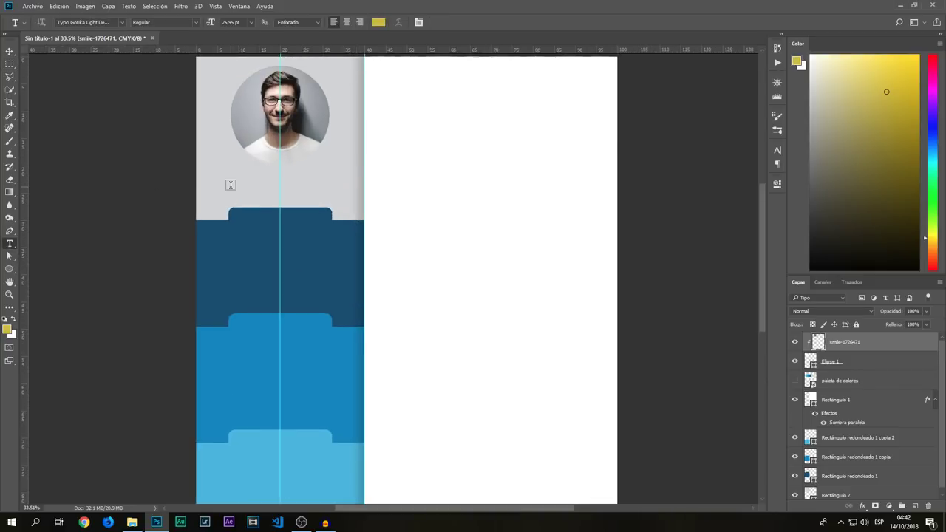
{"action": "left_click", "coordinate": [215, 186]}
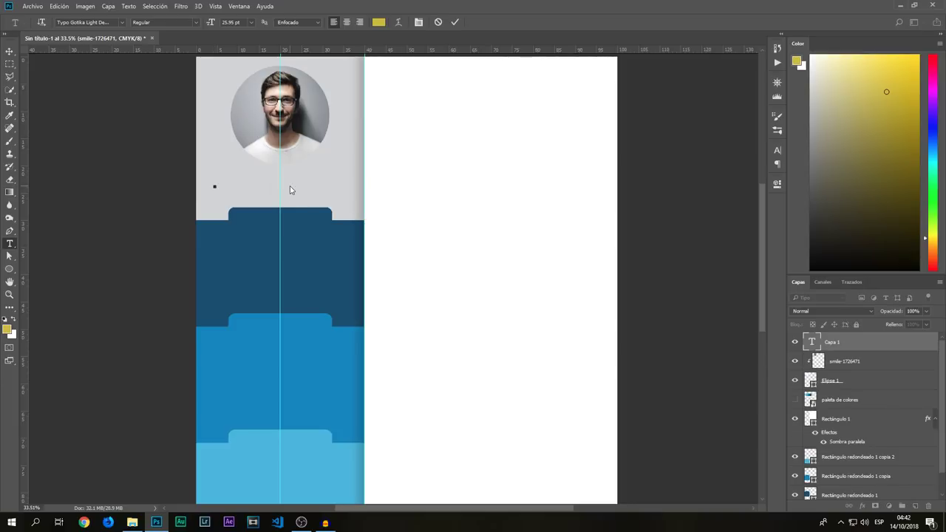
Step: Type the CV owner's name below the portrait and bring up its character settings
{"action": "type", "text": "MARTY MCFLY"}
{"action": "left_click", "coordinate": [455, 22]}
{"action": "left_click", "coordinate": [10, 51]}
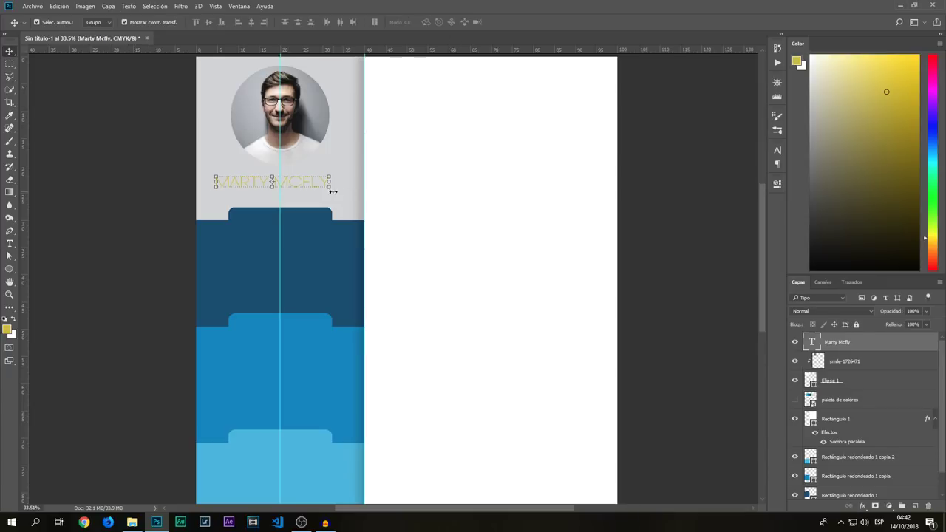
{"action": "left_click", "coordinate": [777, 150]}
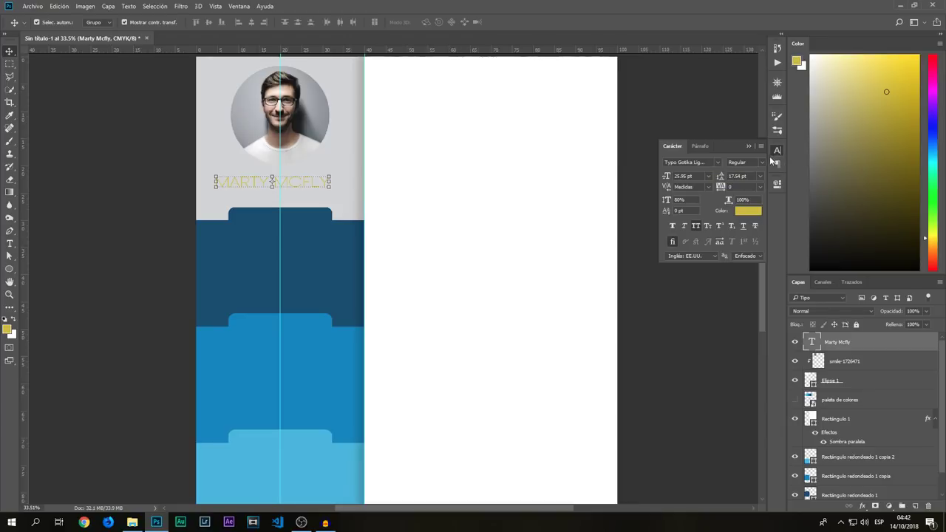
{"action": "left_click", "coordinate": [239, 6]}
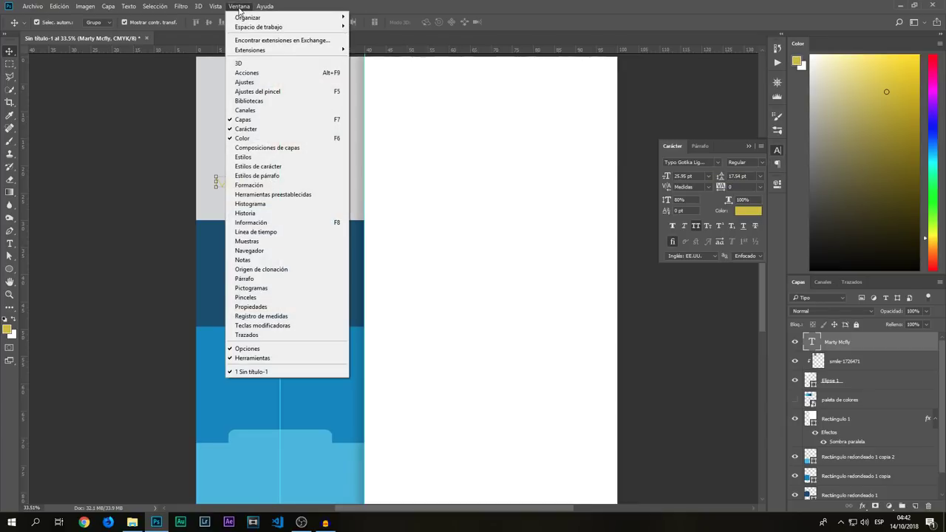
Step: Reopen the Carácter panel and change the name's font to Arial Bold
{"action": "left_click", "coordinate": [262, 130]}
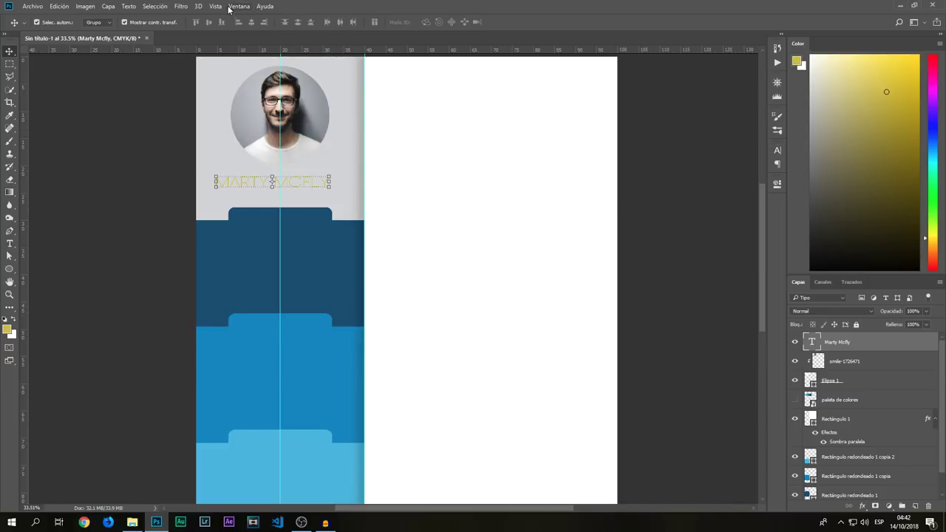
{"action": "left_click", "coordinate": [238, 6]}
{"action": "left_click", "coordinate": [259, 130]}
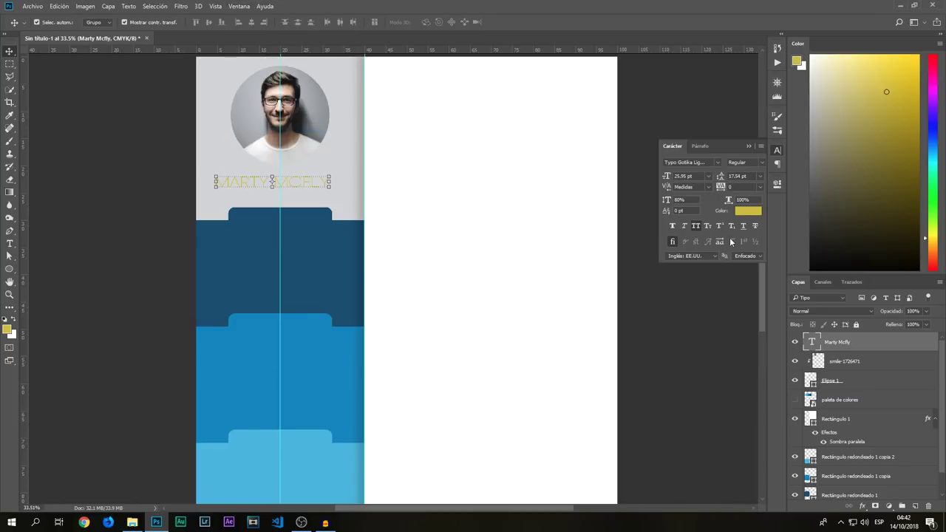
{"action": "left_click", "coordinate": [702, 162]}
{"action": "type", "text": "arial"}
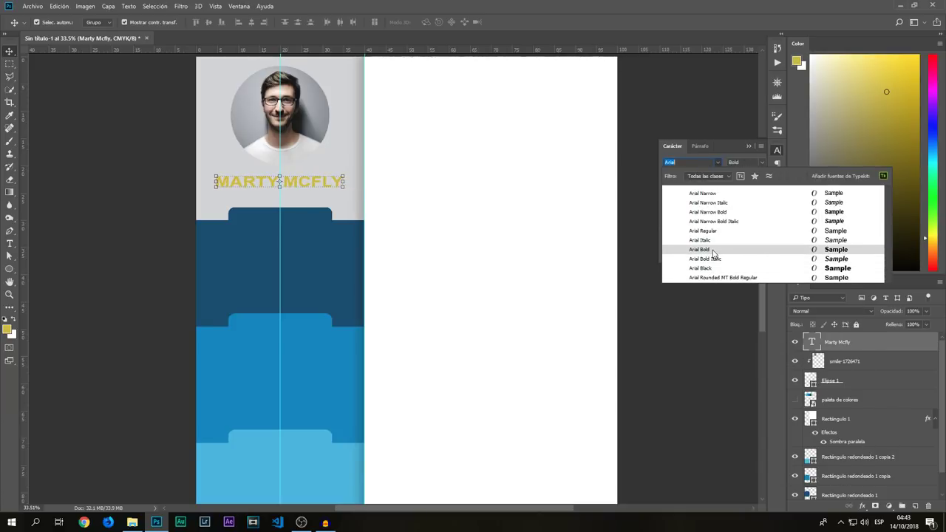
{"action": "left_click", "coordinate": [713, 251]}
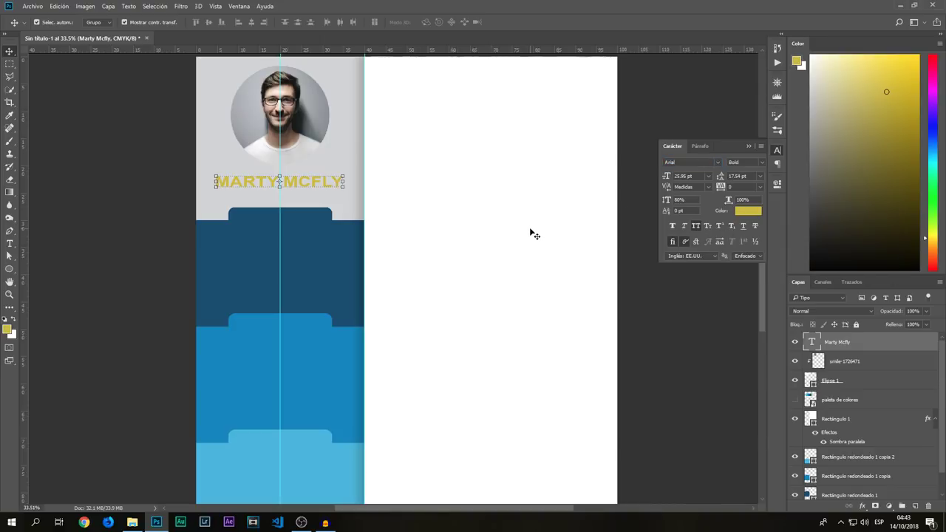
{"action": "left_click", "coordinate": [746, 211]}
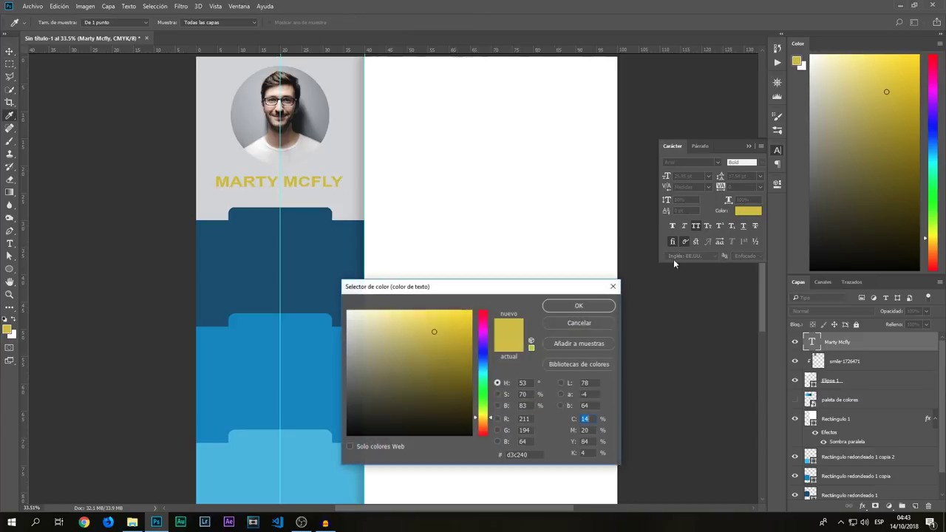
Step: Change the name's colour from gold to dark grey 4b4b4b, keeping all caps on
{"action": "left_click_drag", "start_coordinate": [407, 338], "coordinate": [326, 460]}
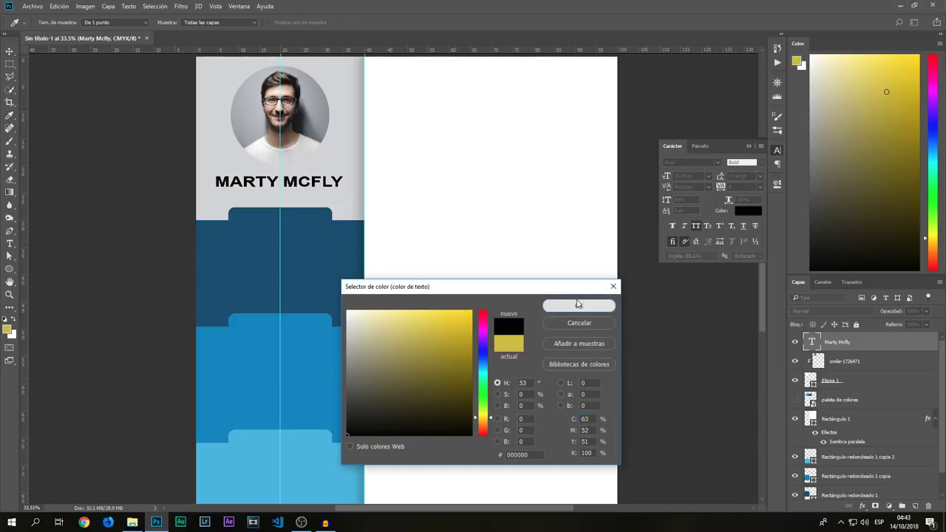
{"action": "left_click", "coordinate": [550, 306]}
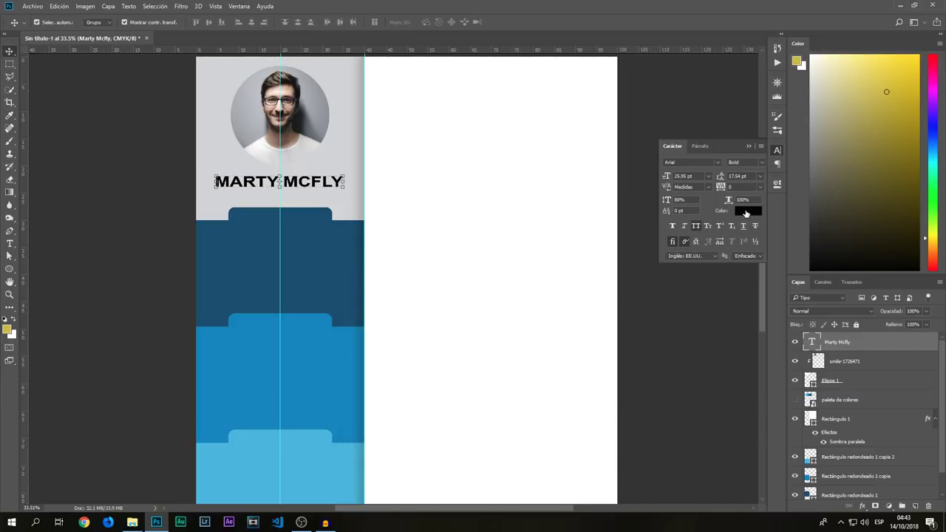
{"action": "left_click", "coordinate": [747, 212]}
{"action": "mouse_move", "coordinate": [437, 393]}
{"action": "left_mouse_down"}
{"action": "mouse_move", "coordinate": [371, 422]}
{"action": "mouse_move", "coordinate": [363, 411]}
{"action": "mouse_move", "coordinate": [376, 406]}
{"action": "mouse_move", "coordinate": [345, 400]}
{"action": "left_mouse_up"}
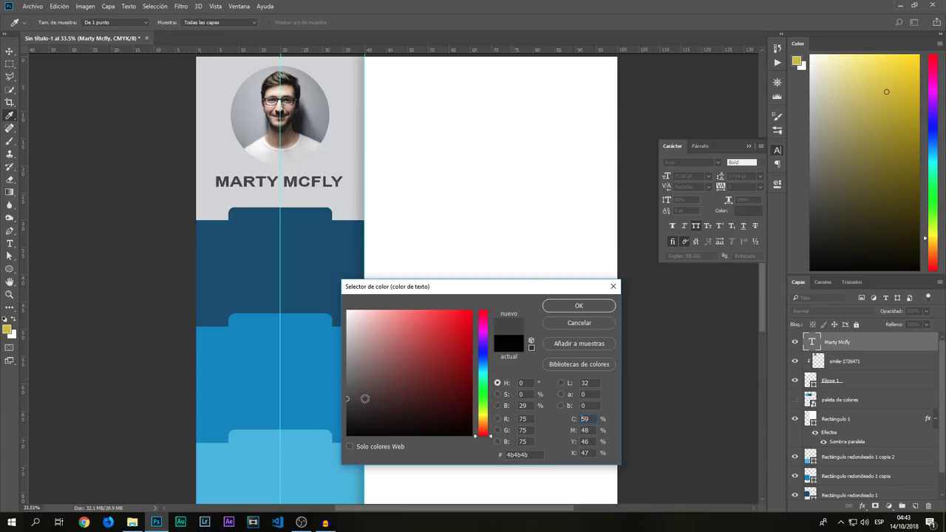
{"action": "left_click", "coordinate": [565, 306]}
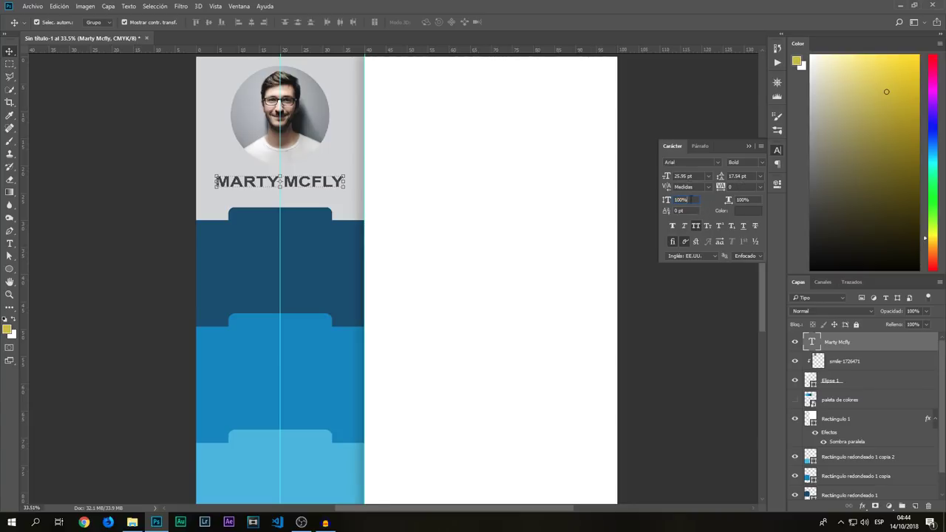
{"action": "left_click", "coordinate": [695, 226]}
{"action": "left_click", "coordinate": [695, 226]}
{"action": "left_click", "coordinate": [750, 146]}
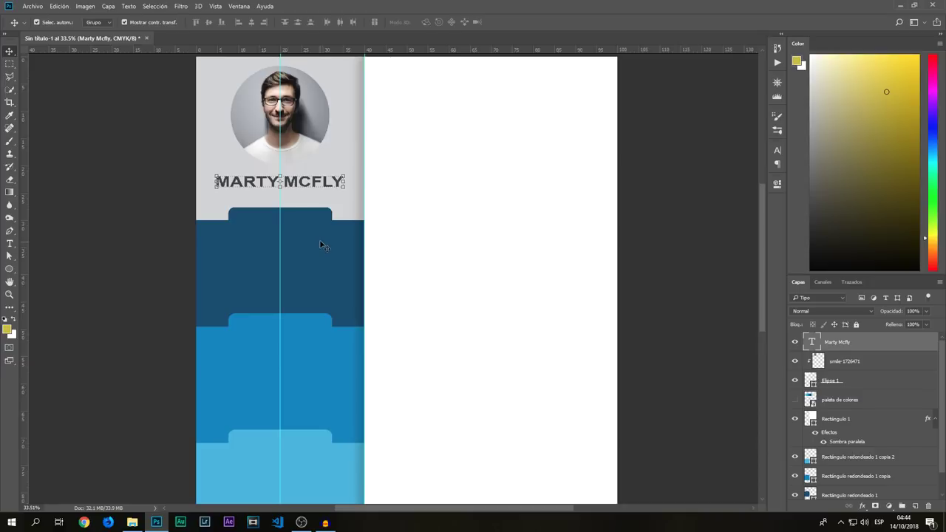
{"action": "left_click", "coordinate": [10, 243]}
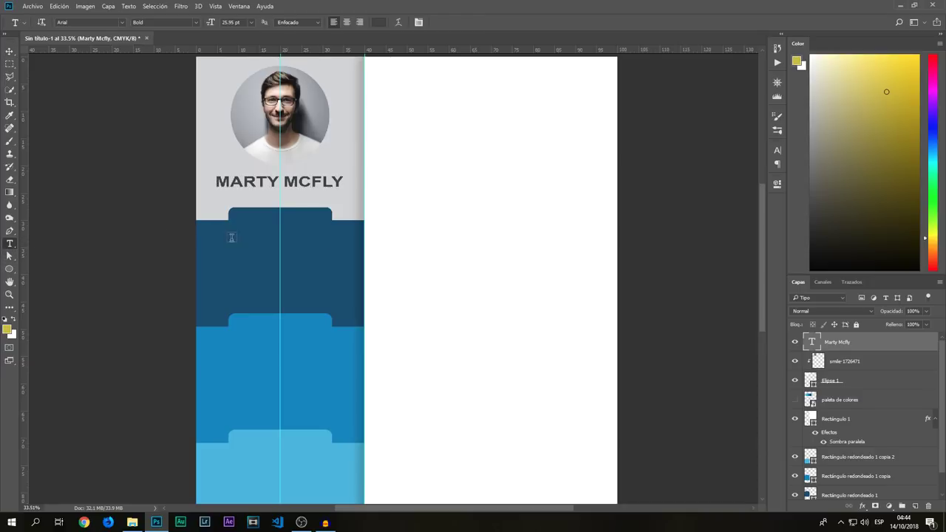
Step: Type the subtitle DISEÑADOR GRÁFICO below the name and commit it
{"action": "left_click", "coordinate": [235, 197]}
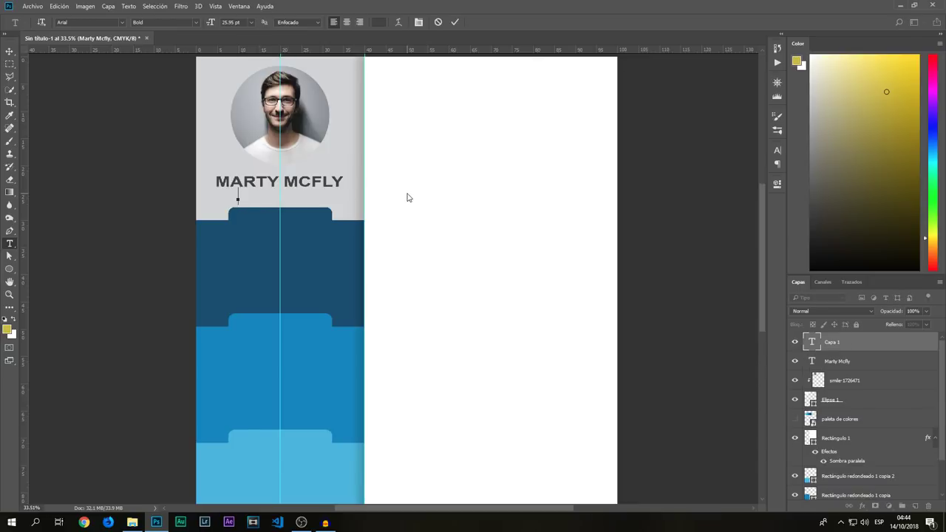
{"action": "type", "text": "DISEL"}
{"action": "key", "text": "BackSpace"}
{"action": "type", "text": "ÑARO"}
{"action": "key", "text": "BackSpace"}
{"action": "key", "text": "BackSpace"}
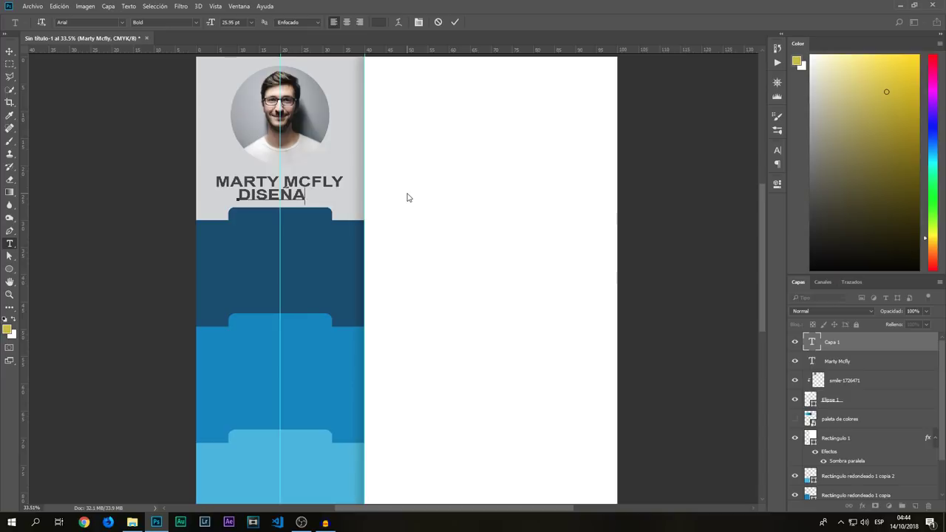
{"action": "type", "text": "DOR GRÁFICO"}
{"action": "left_click", "coordinate": [455, 22]}
Step: Set the subtitle to Regular style and turn off All Caps
{"action": "left_click", "coordinate": [777, 150]}
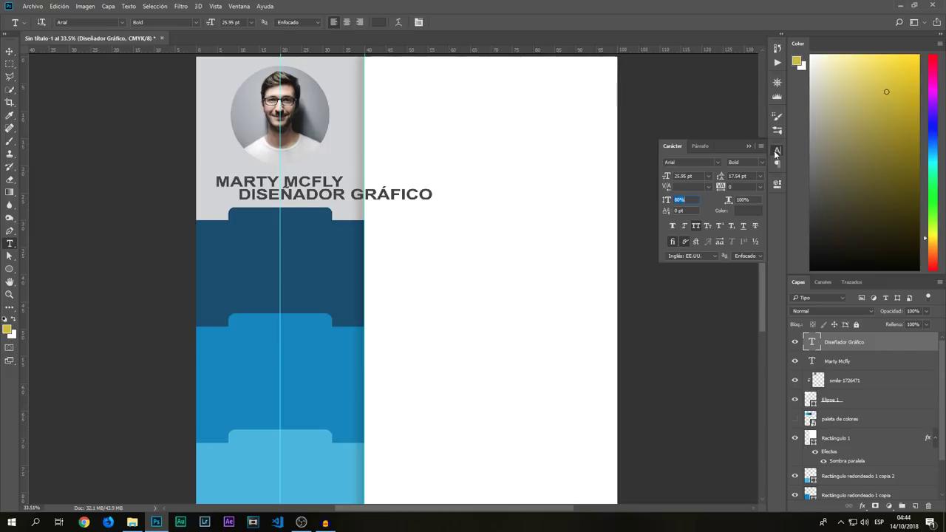
{"action": "left_click", "coordinate": [759, 163]}
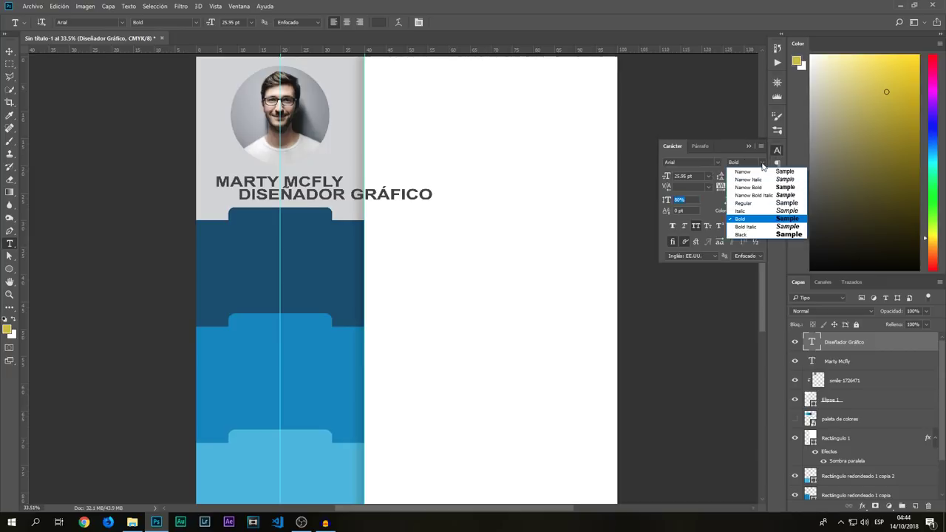
{"action": "left_click", "coordinate": [754, 203]}
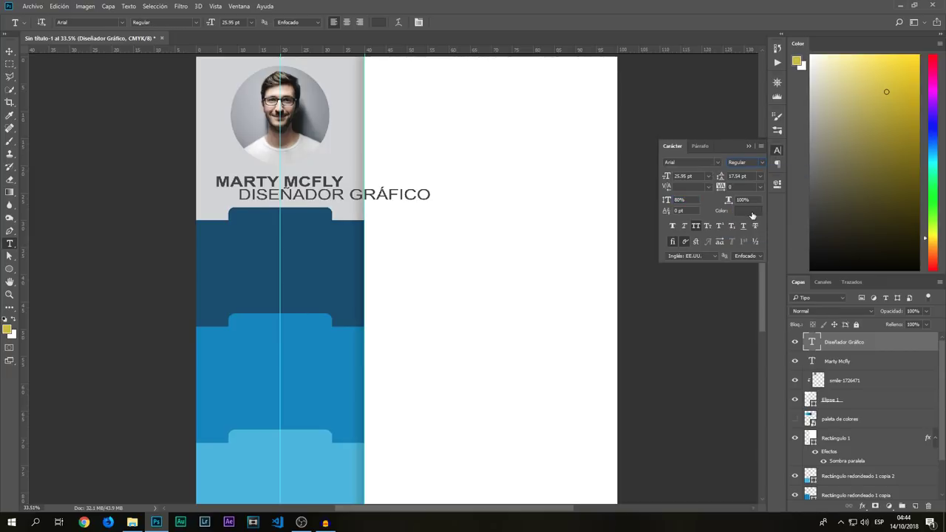
{"action": "left_click", "coordinate": [695, 226]}
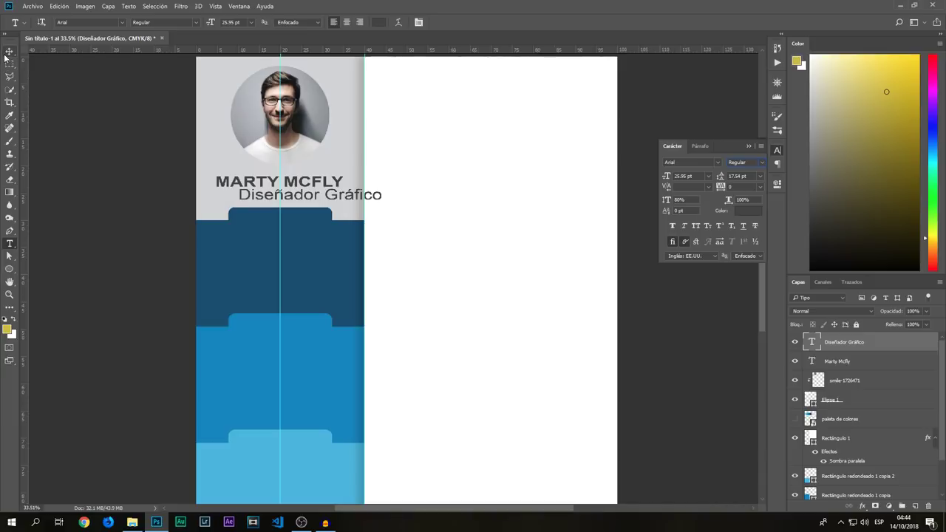
{"action": "left_click", "coordinate": [748, 212]}
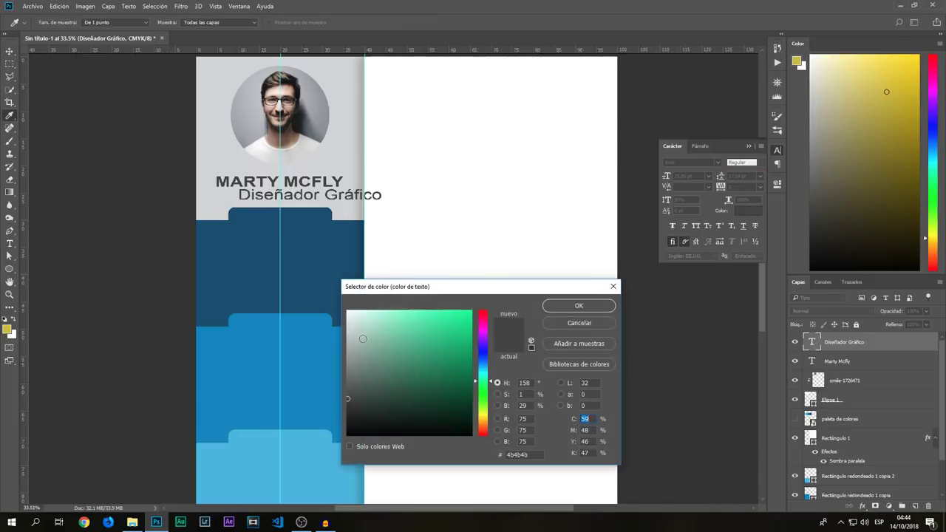
Step: Colour the subtitle with the page's blue and centre it under MARTY MCFLY
{"action": "left_click", "coordinate": [298, 370]}
{"action": "left_click", "coordinate": [579, 305]}
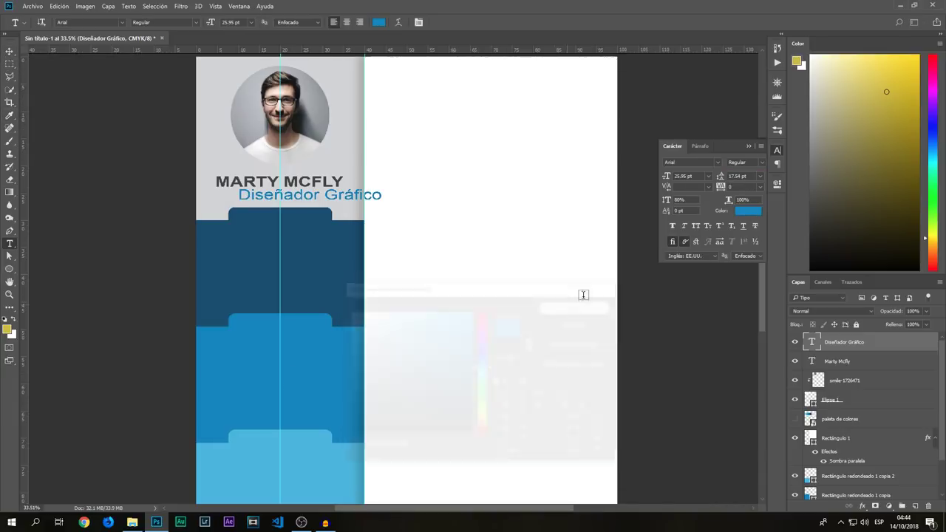
{"action": "left_click", "coordinate": [749, 146]}
{"action": "left_click", "coordinate": [10, 51]}
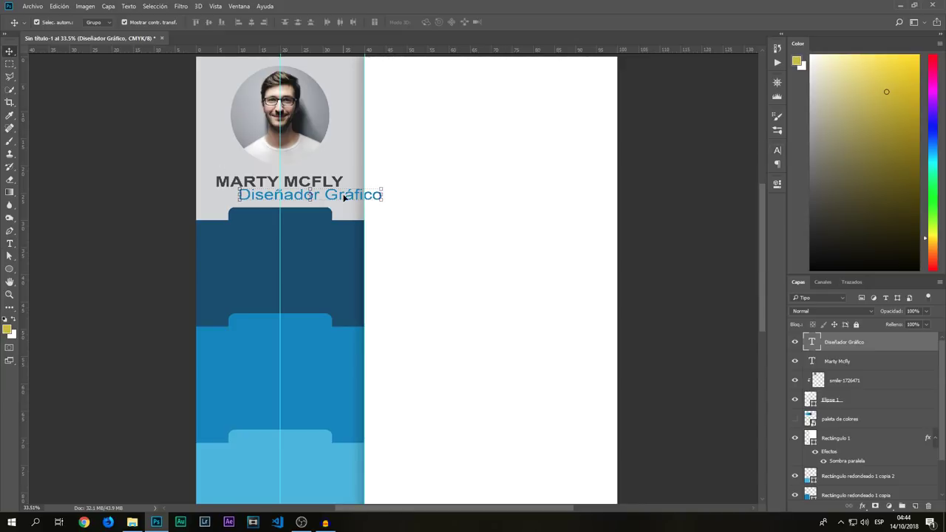
{"action": "left_click_drag", "start_coordinate": [341, 198], "coordinate": [312, 198]}
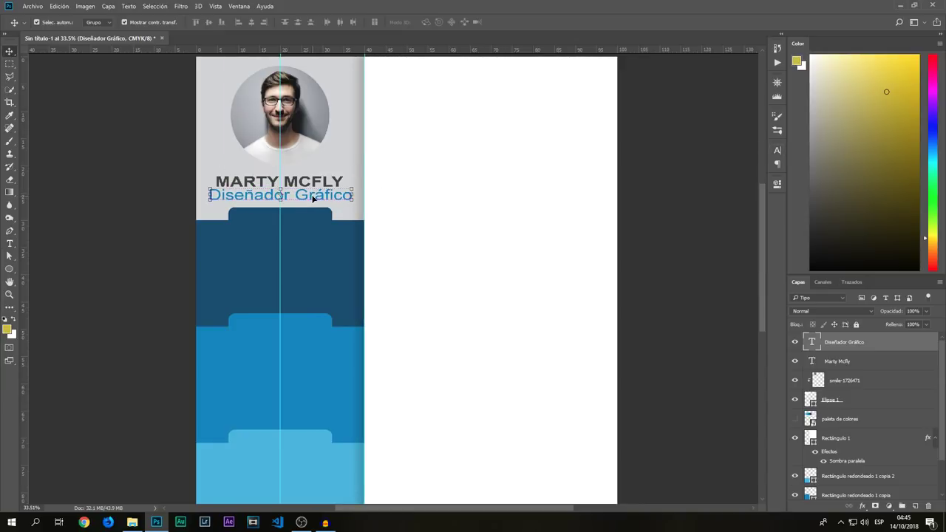
Step: Resize the subtitle to 20 pt and recentre it under the name
{"action": "left_click", "coordinate": [777, 150]}
{"action": "left_click", "coordinate": [709, 177]}
{"action": "left_click", "coordinate": [702, 299]}
{"action": "left_click", "coordinate": [702, 299]}
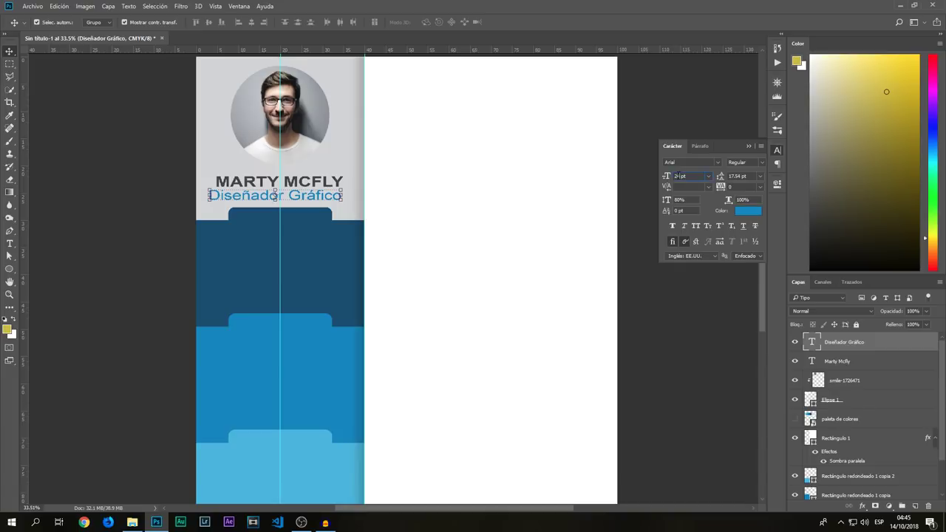
{"action": "type", "text": "20"}
{"action": "key", "text": "Return"}
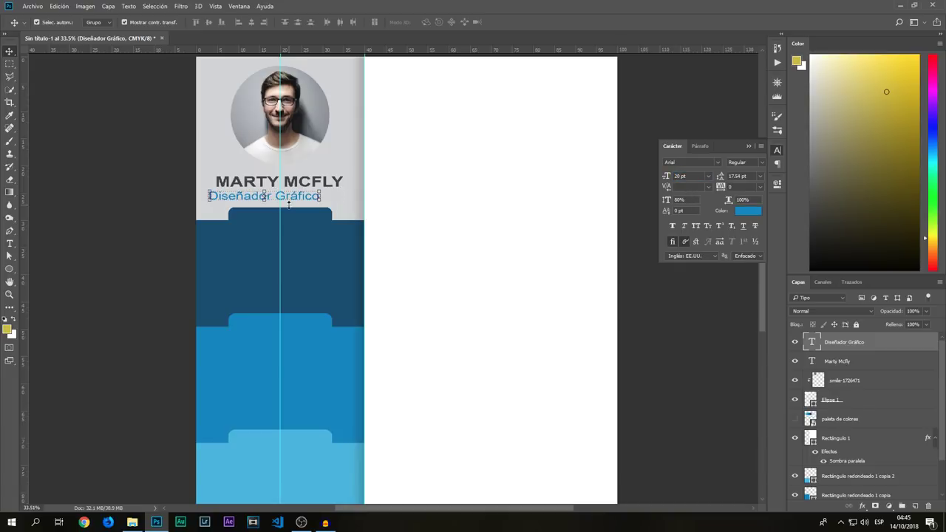
{"action": "left_click_drag", "start_coordinate": [293, 198], "coordinate": [309, 198]}
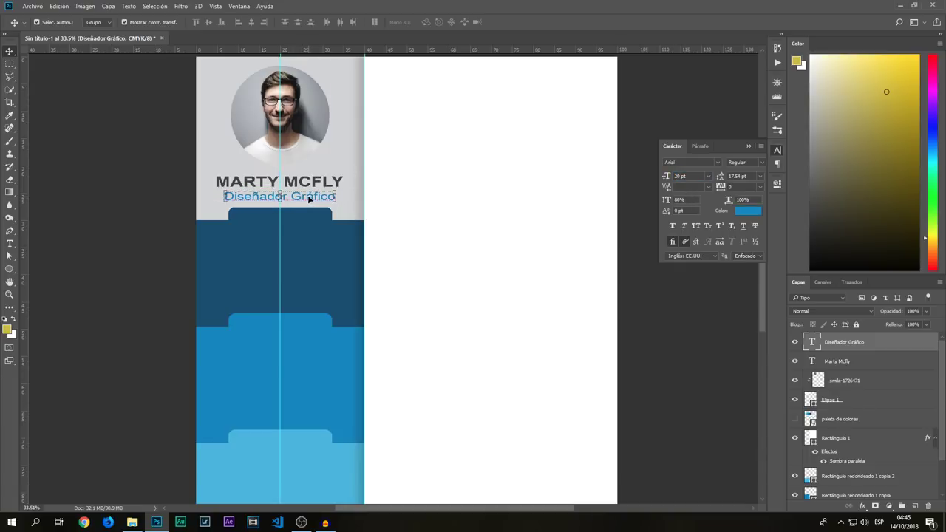
{"action": "left_click", "coordinate": [410, 203]}
{"action": "key", "text": "ctrl+minus"}
Step: Add the HABILIDADES heading text in the dark blue band
{"action": "key", "text": "t"}
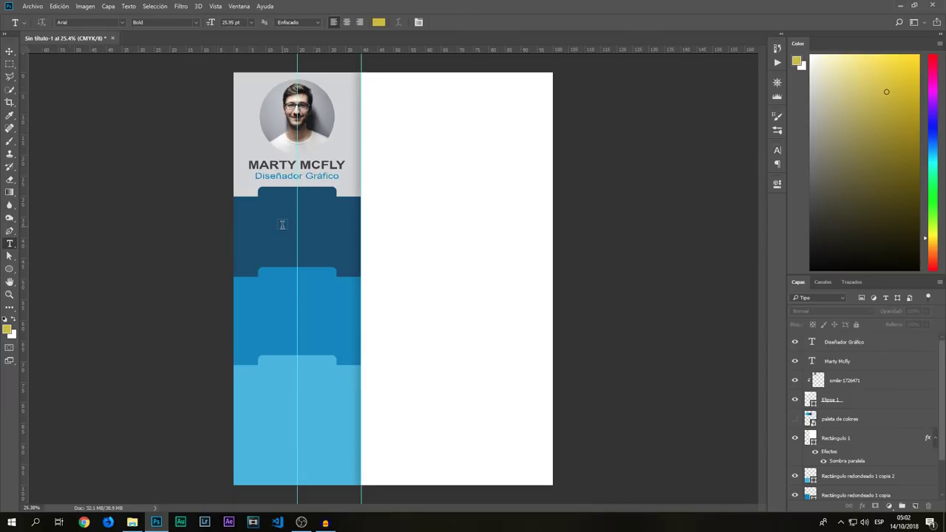
{"action": "left_click", "coordinate": [281, 226]}
{"action": "type", "text": "ABILIDADES"}
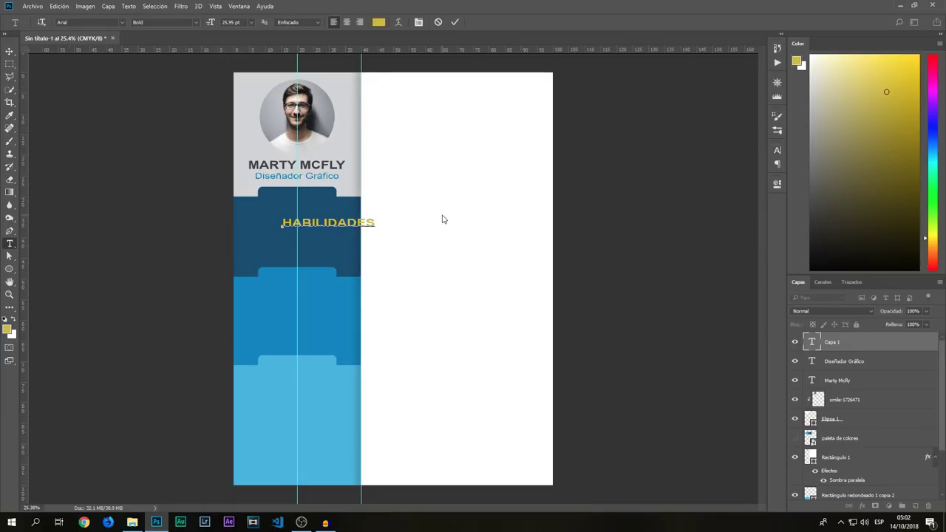
{"action": "left_click", "coordinate": [455, 22]}
{"action": "left_click", "coordinate": [10, 51]}
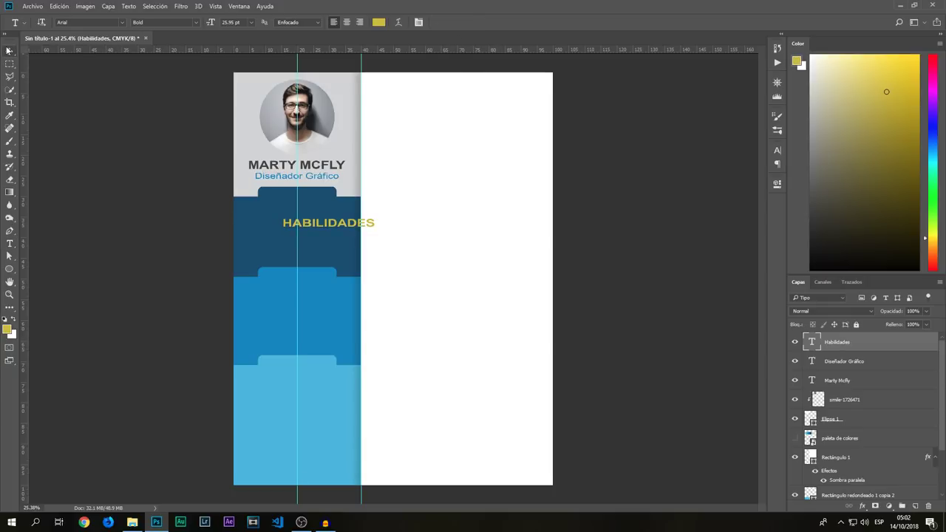
Step: Make HABILIDADES Narrow style and white, then move it up into the navy tab
{"action": "left_click", "coordinate": [778, 150]}
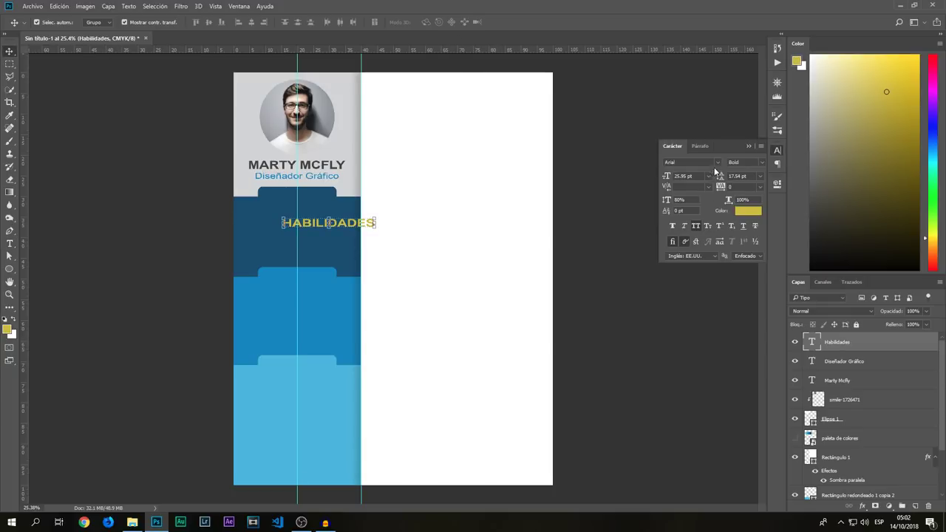
{"action": "left_click", "coordinate": [761, 162]}
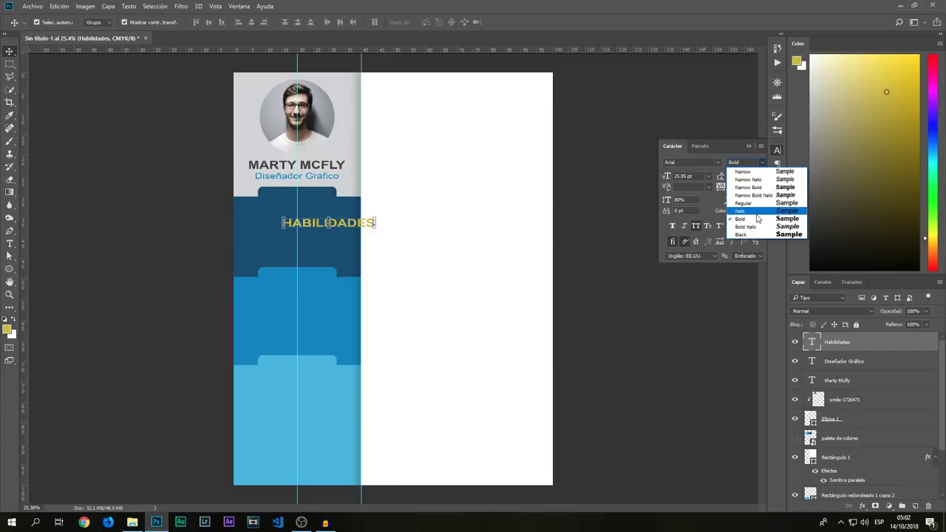
{"action": "left_click", "coordinate": [765, 172]}
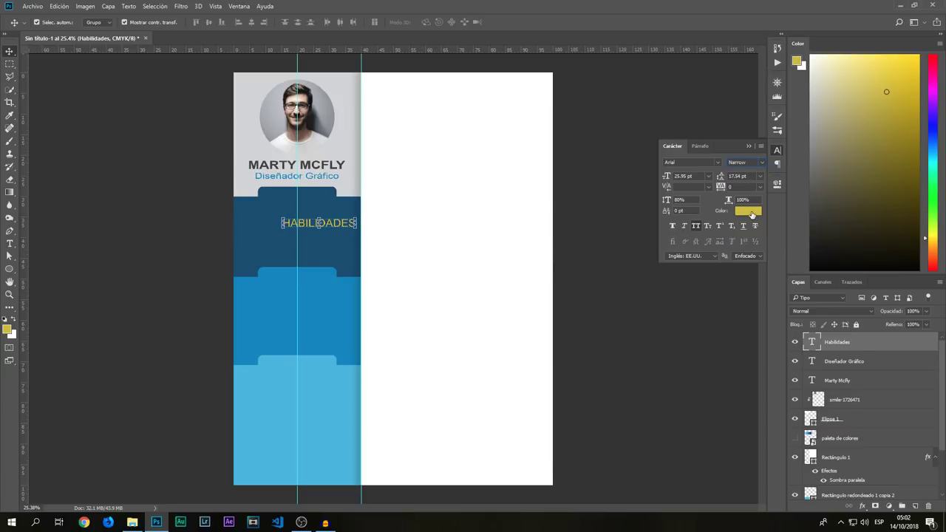
{"action": "left_click", "coordinate": [748, 211]}
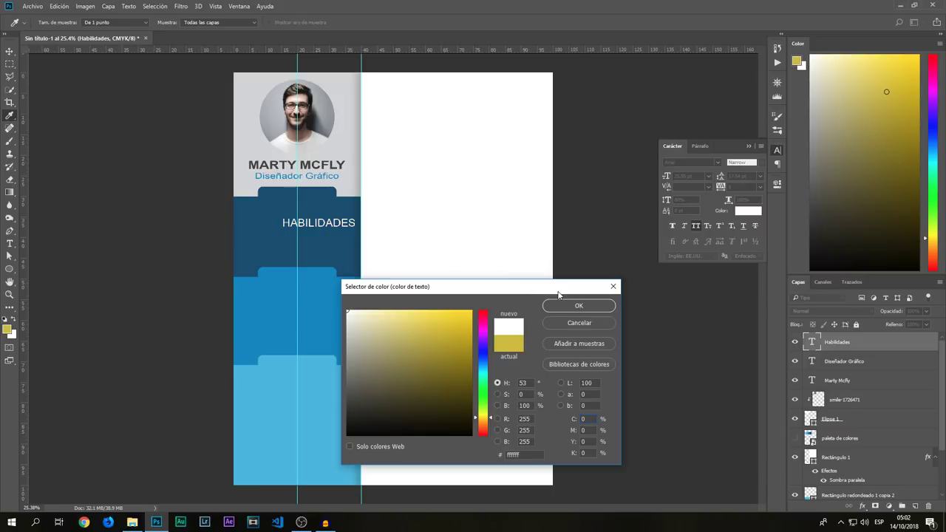
{"action": "left_click", "coordinate": [578, 305]}
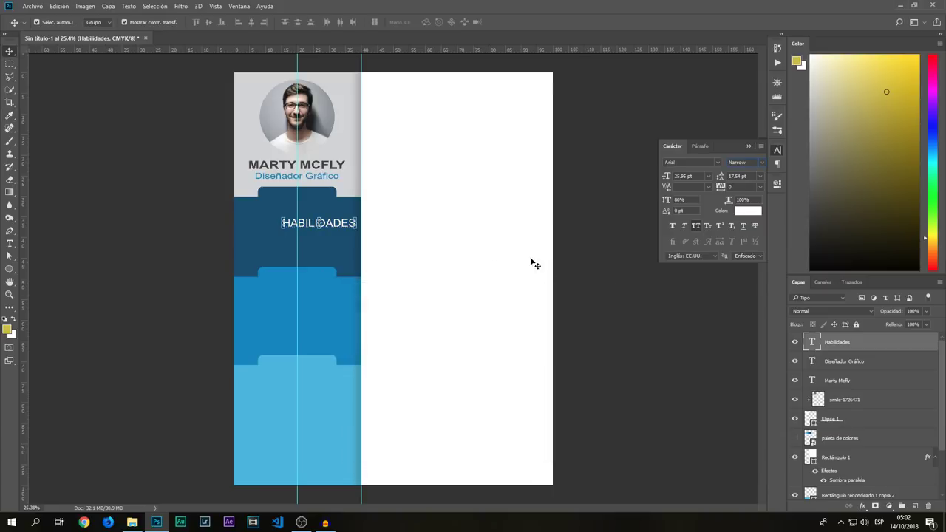
{"action": "left_click", "coordinate": [748, 145]}
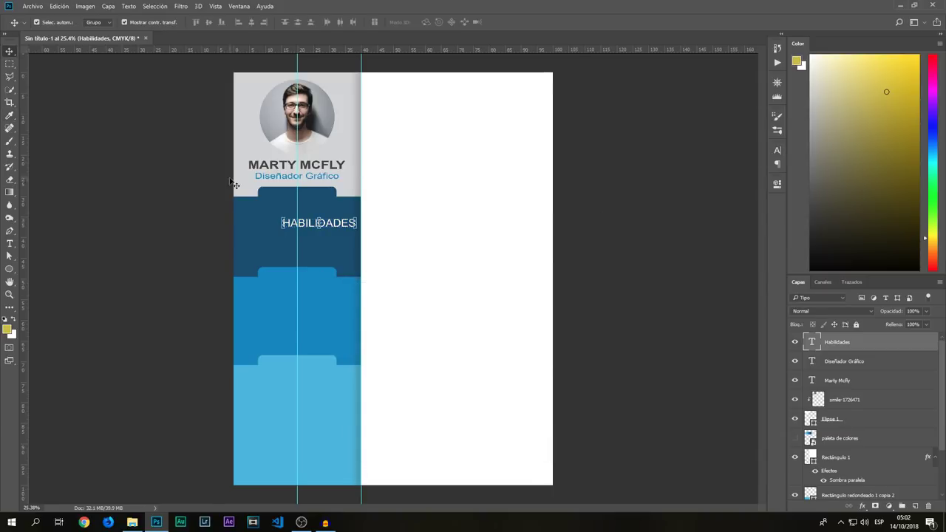
{"action": "scroll", "coordinate": [248, 184], "scroll_direction": "up", "scroll_amount": 3}
{"action": "left_click_drag", "start_coordinate": [381, 294], "coordinate": [376, 224]}
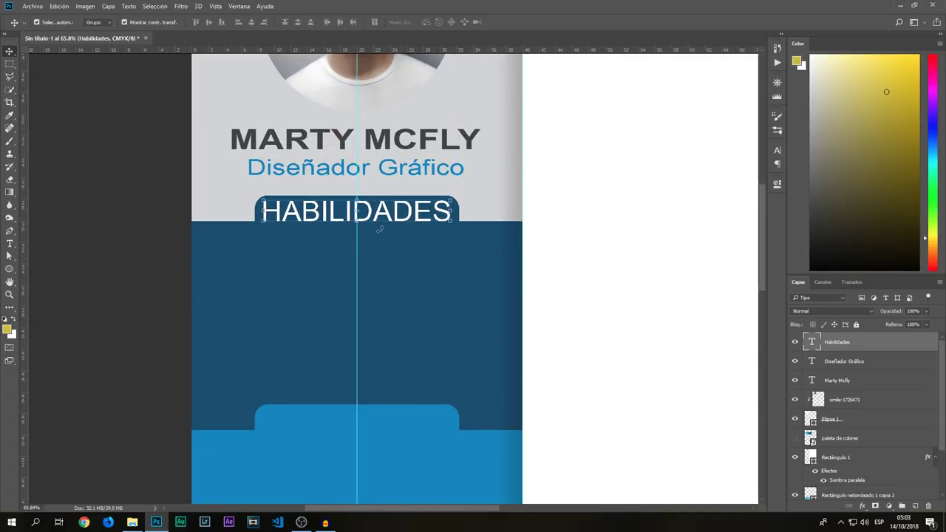
Step: Set HABILIDADES to 18 pt and centre it on the guide in the tab
{"action": "left_click", "coordinate": [777, 150]}
{"action": "left_click", "coordinate": [708, 176]}
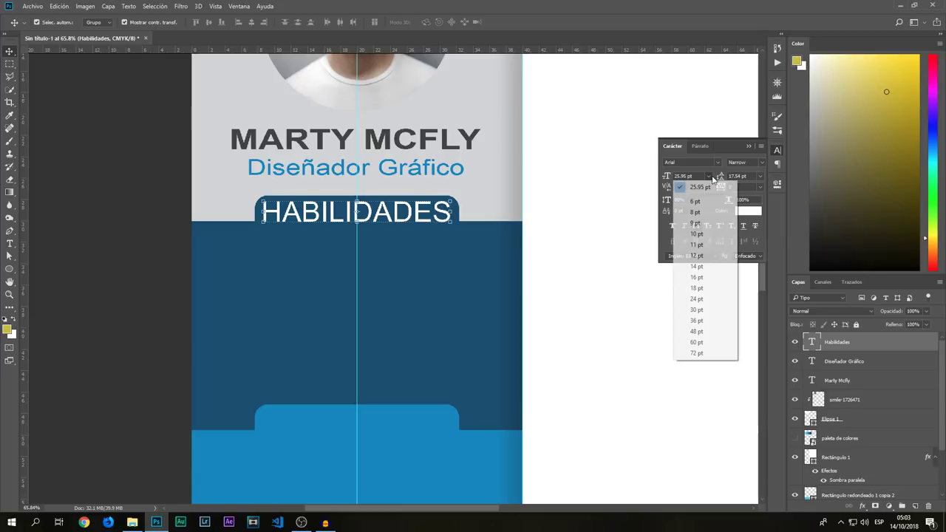
{"action": "left_click", "coordinate": [702, 288]}
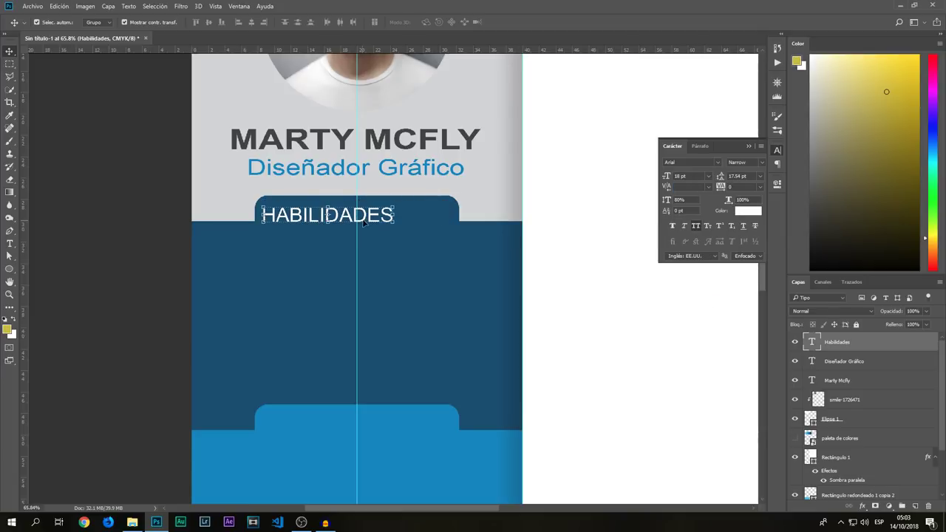
{"action": "left_click_drag", "start_coordinate": [367, 215], "coordinate": [397, 215]}
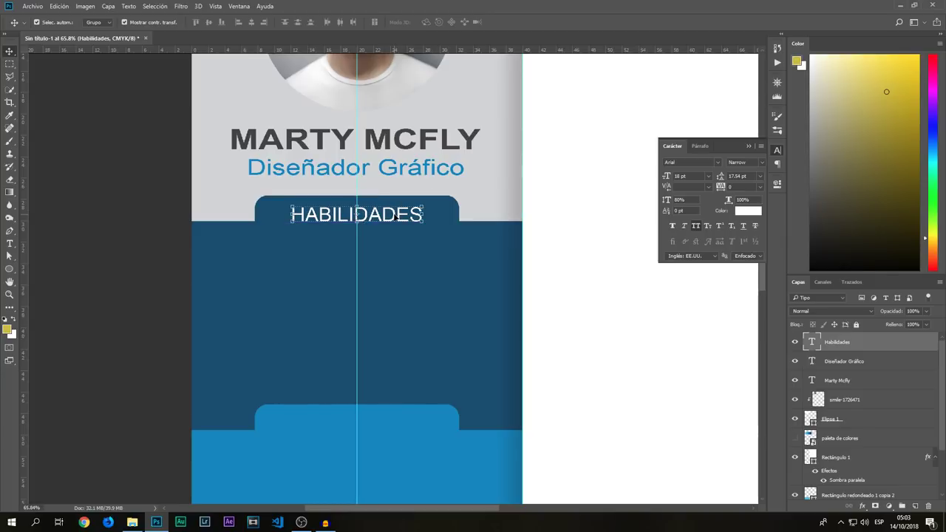
Step: Draw a paragraph text box below HABILIDADES from the Rectángulo 1 layer
{"action": "left_click", "coordinate": [564, 221]}
{"action": "scroll", "coordinate": [532, 206], "scroll_direction": "down", "scroll_amount": 2}
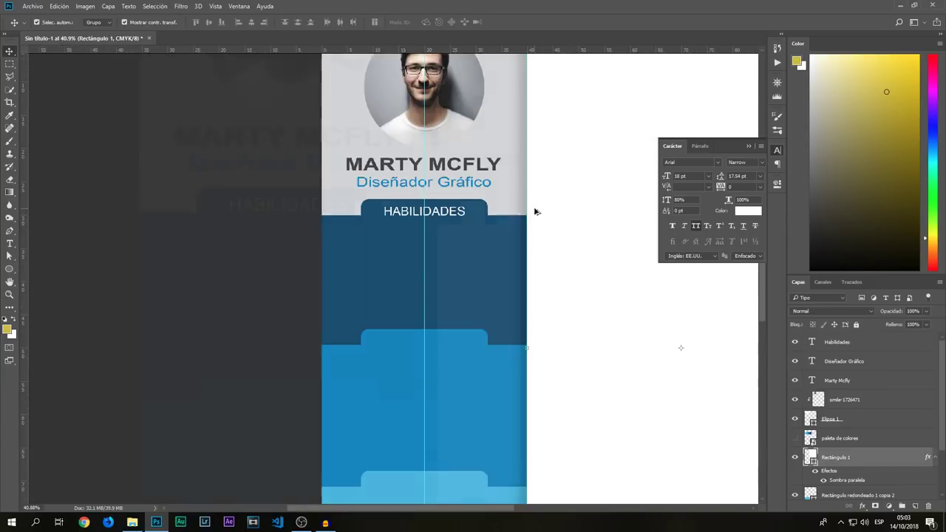
{"action": "key", "text": "t"}
{"action": "left_click_drag", "start_coordinate": [155, 233], "coordinate": [250, 359]}
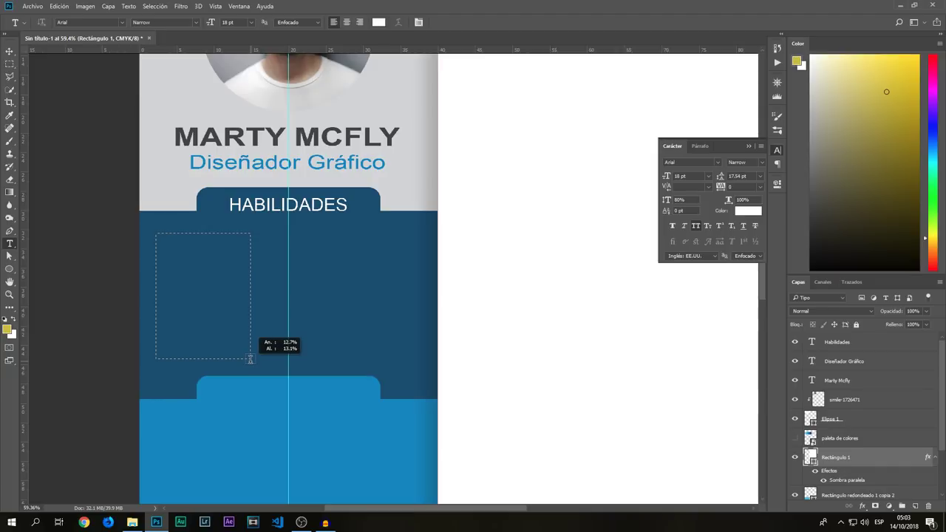
Step: Type DISEÑO GRÁFICO into the new text box and select all its text
{"action": "left_click_drag", "start_coordinate": [250, 359], "coordinate": [254, 364]}
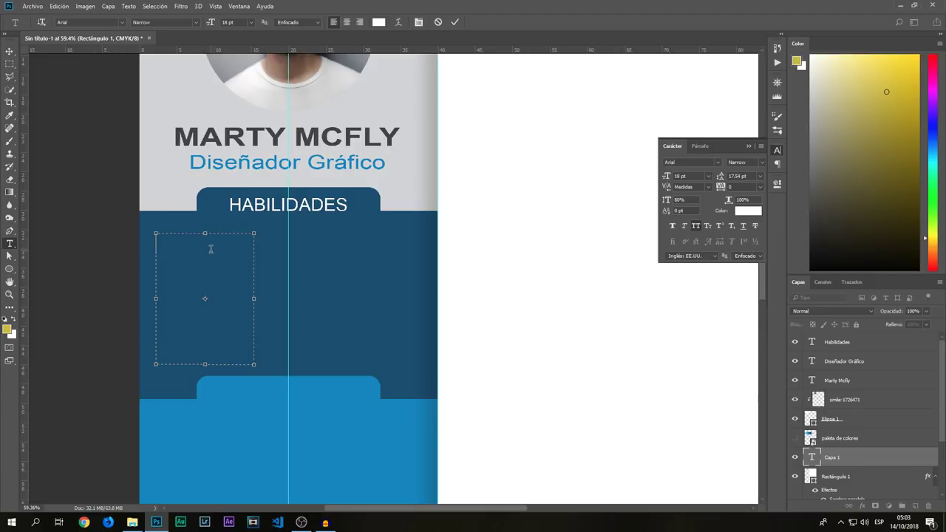
{"action": "type", "text": "DIS"}
{"action": "type", "text": "EÑO "}
{"action": "type", "text": "GRA"}
{"action": "key", "text": "BackSpace"}
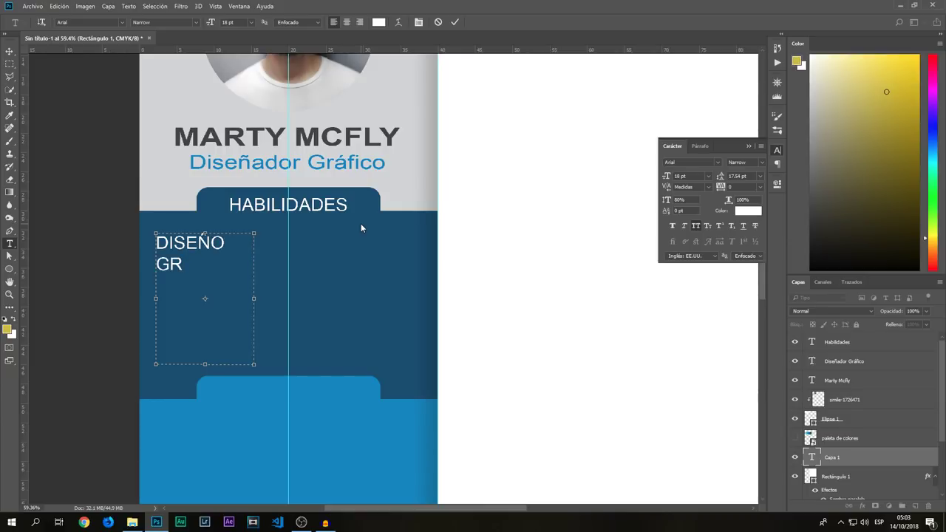
{"action": "type", "text": "ÁFICO"}
{"action": "key", "text": "ctrl+a"}
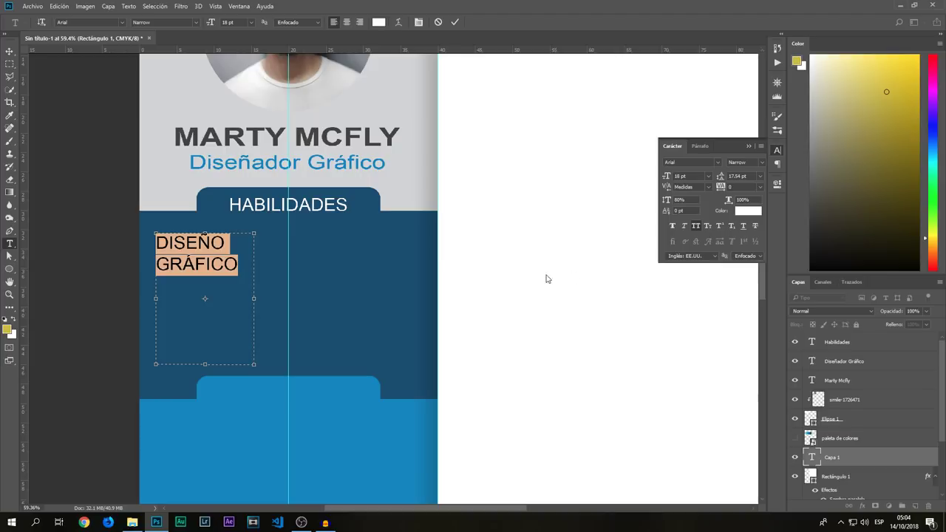
Step: Set the skills text to 12 pt and widen the box so DISEÑO GRÁFICO fits one line
{"action": "left_click", "coordinate": [709, 176]}
{"action": "left_click", "coordinate": [697, 263]}
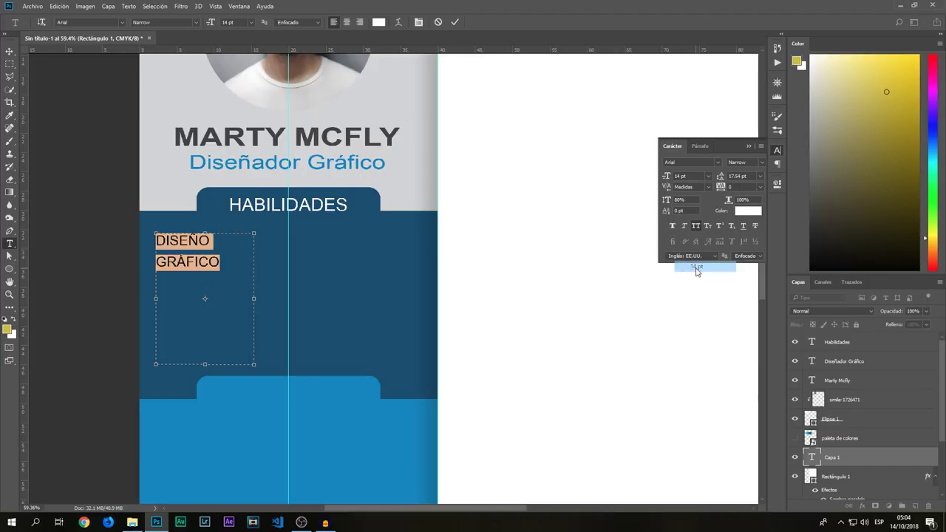
{"action": "left_click", "coordinate": [708, 176]}
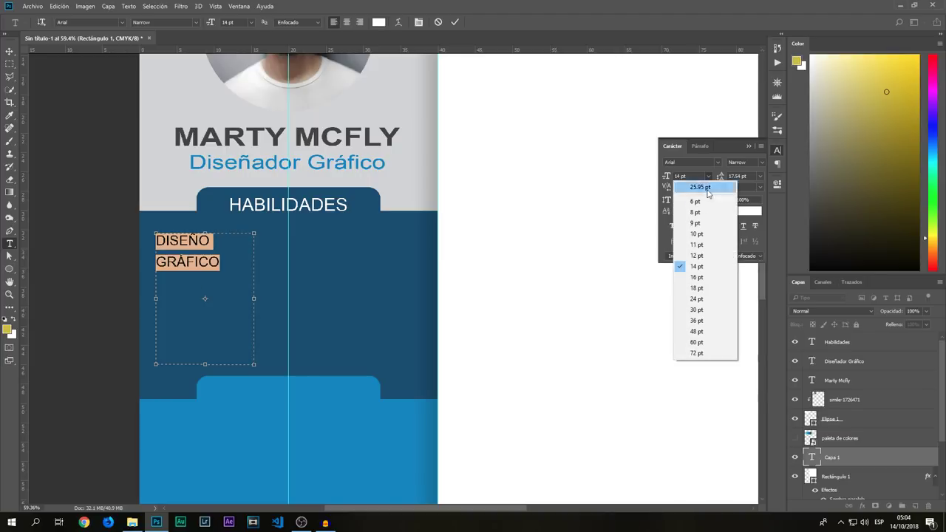
{"action": "left_click", "coordinate": [697, 258]}
{"action": "left_click_drag", "start_coordinate": [254, 299], "coordinate": [287, 300]}
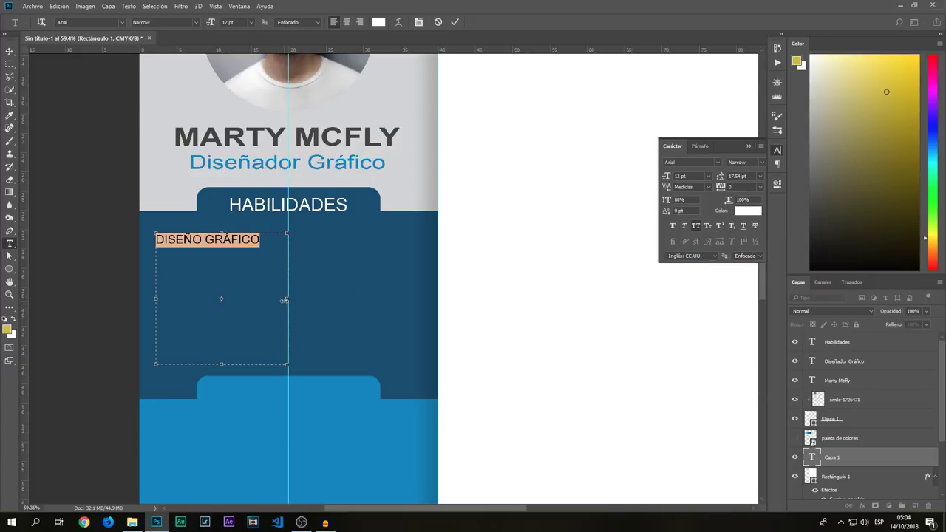
Step: Add DISEÑO WEB, DIBUJO, ANIMACIÓN and DISEÑO PUBLICITARIO as separate lines
{"action": "left_click", "coordinate": [269, 249]}
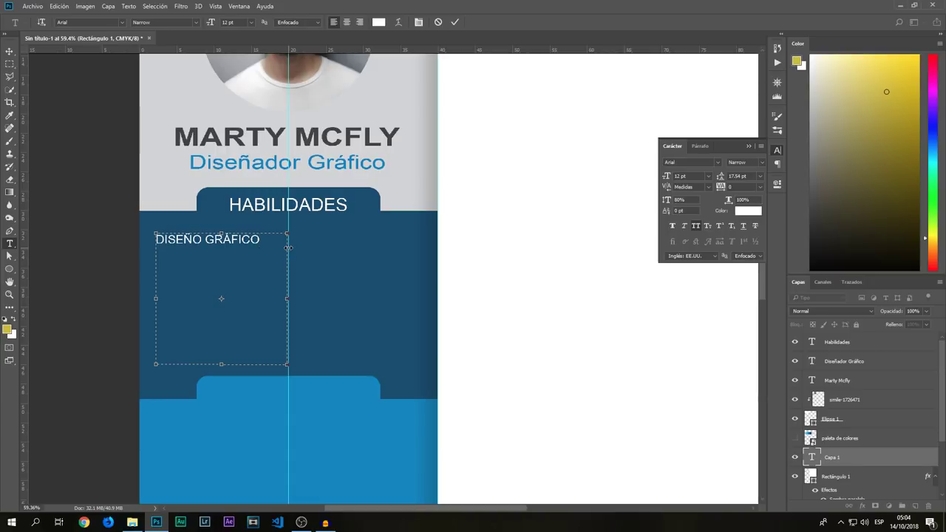
{"action": "type", "text": "DISEÑO"}
{"action": "type", "text": " WEB DI"}
{"action": "type", "text": "BUJO"}
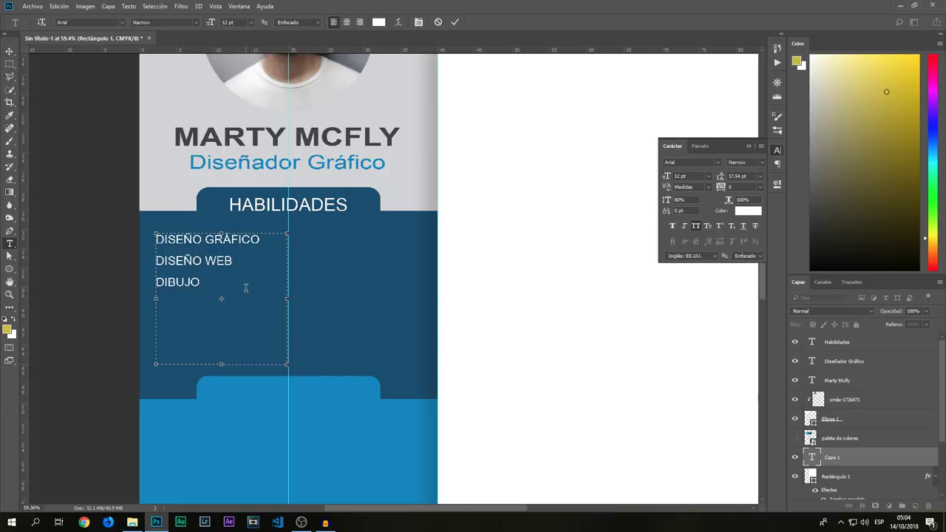
{"action": "key", "text": "Return"}
{"action": "type", "text": "ANIMACI"}
{"action": "type", "text": "ÓN"}
{"action": "key", "text": "Return"}
{"action": "type", "text": "ISEÑO PU"}
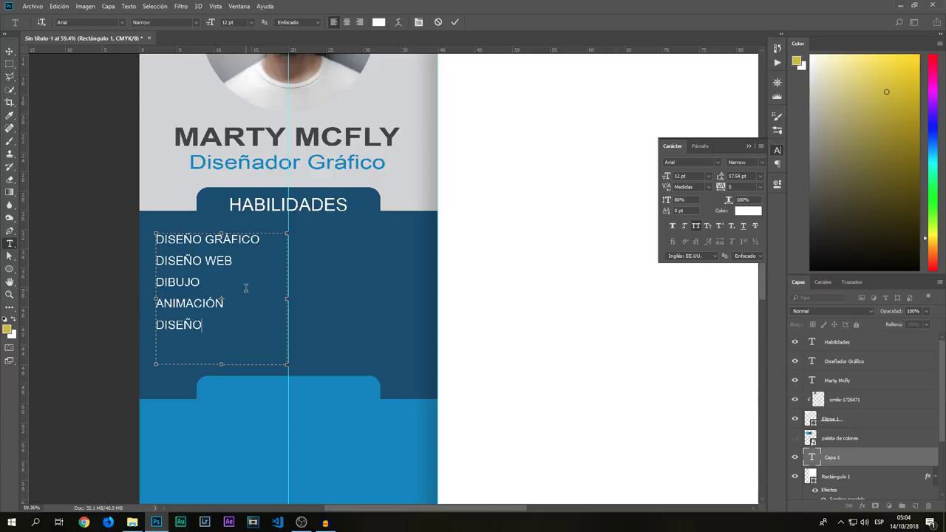
{"action": "type", "text": "BLICITA- RIO"}
{"action": "left_click_drag", "start_coordinate": [288, 299], "coordinate": [295, 298]}
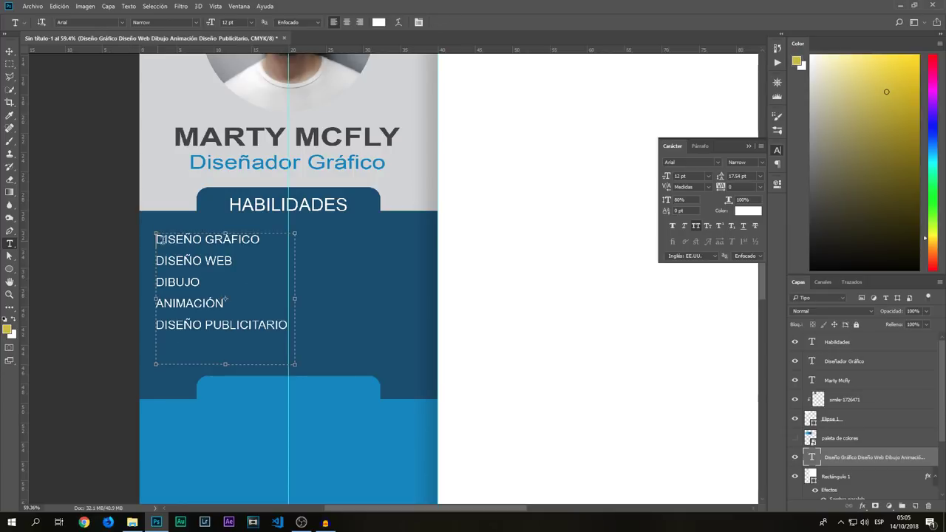
Step: Give all skills text 20 pt leading and commit the list
{"action": "key", "text": "ctrl+a"}
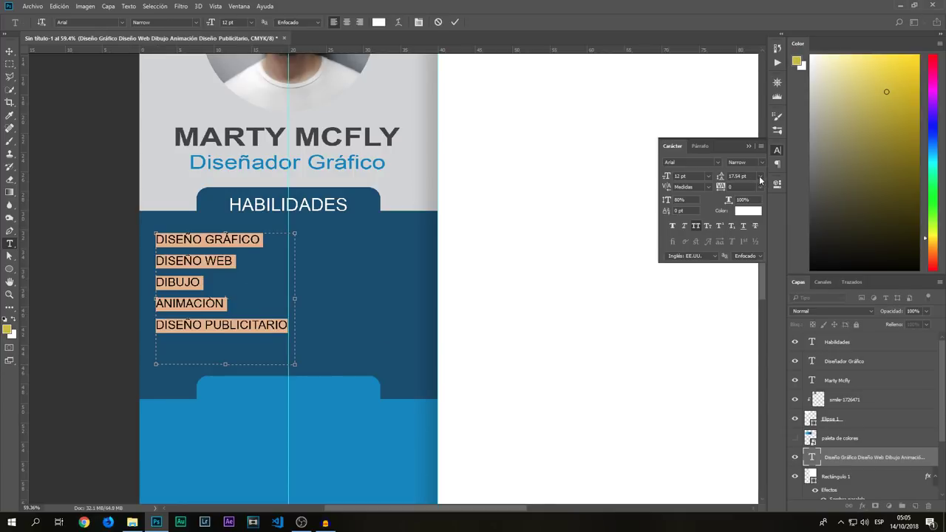
{"action": "left_click", "coordinate": [760, 180]}
{"action": "left_click", "coordinate": [767, 298]}
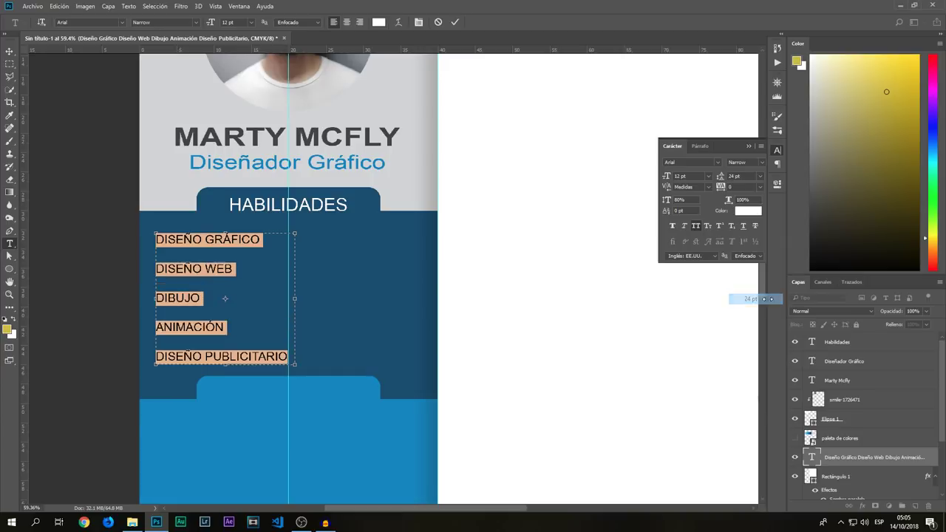
{"action": "left_click", "coordinate": [720, 180]}
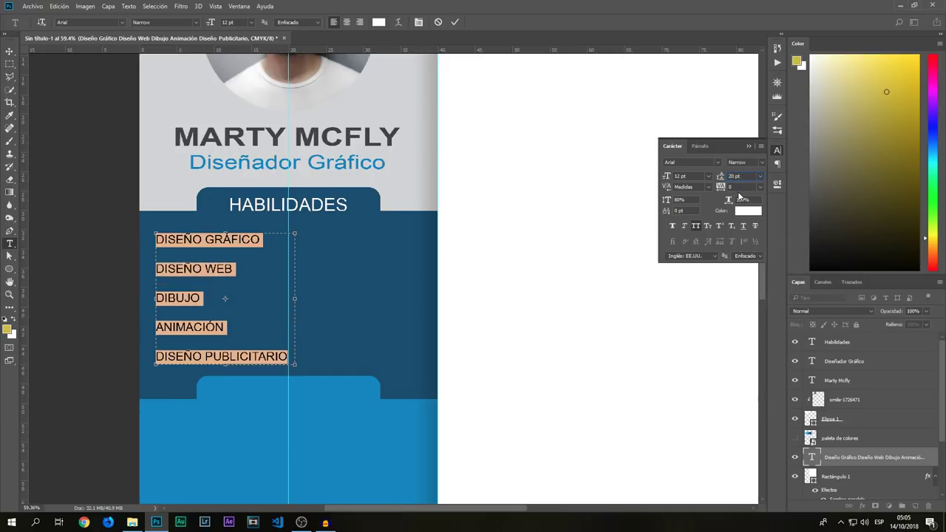
{"action": "key", "text": "Return"}
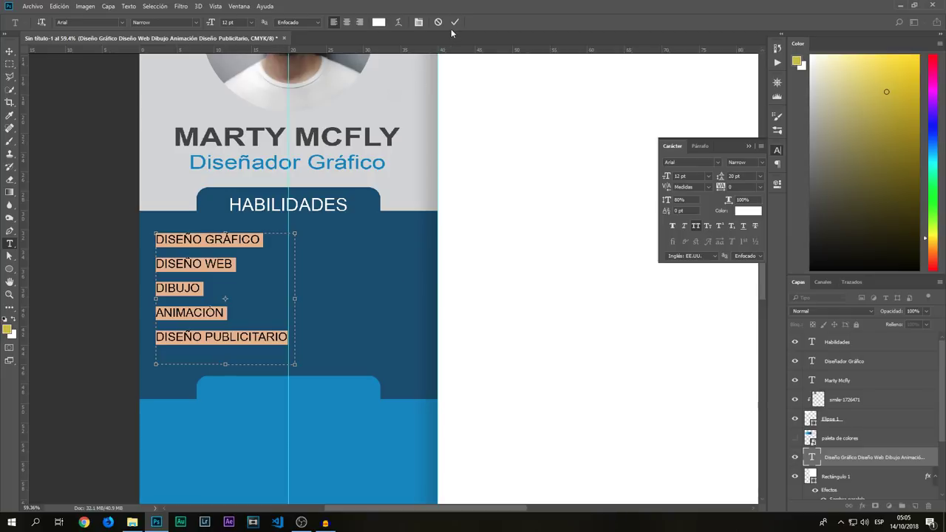
{"action": "left_click", "coordinate": [454, 21]}
{"action": "key", "text": "alt+bracketleft"}
{"action": "right_click", "coordinate": [12, 270]}
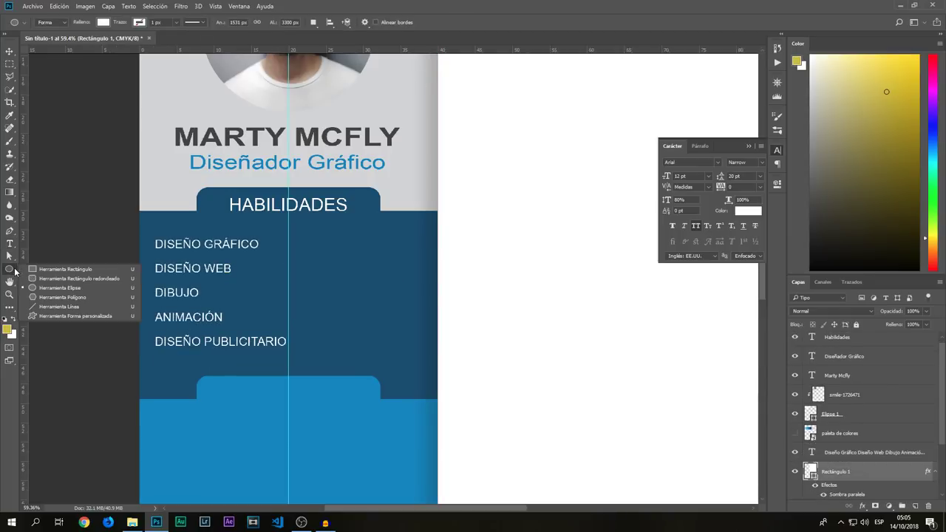
Step: Draw a small white star custom shape beside DISEÑO GRÁFICO
{"action": "left_click", "coordinate": [59, 315]}
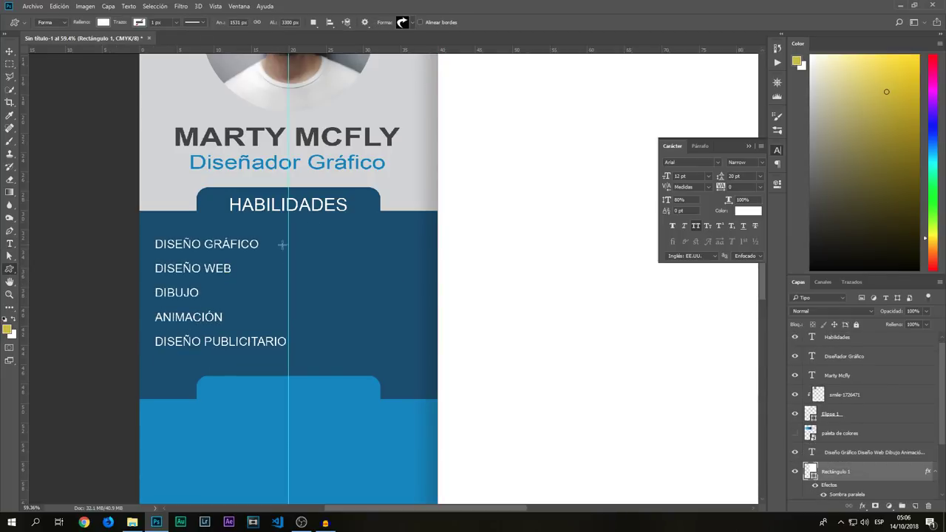
{"action": "left_click", "coordinate": [412, 25]}
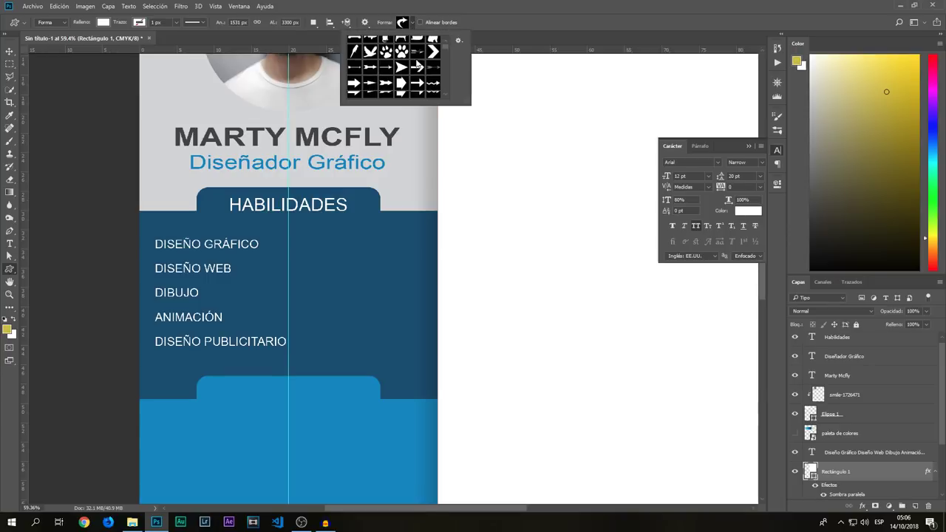
{"action": "scroll", "coordinate": [418, 62], "scroll_direction": "down", "scroll_amount": 2}
{"action": "scroll", "coordinate": [420, 63], "scroll_direction": "down", "scroll_amount": 2}
{"action": "scroll", "coordinate": [421, 63], "scroll_direction": "down", "scroll_amount": 2}
{"action": "scroll", "coordinate": [422, 64], "scroll_direction": "down", "scroll_amount": 2}
{"action": "scroll", "coordinate": [422, 64], "scroll_direction": "down", "scroll_amount": 2}
{"action": "scroll", "coordinate": [422, 64], "scroll_direction": "down", "scroll_amount": 2}
{"action": "scroll", "coordinate": [422, 65], "scroll_direction": "down", "scroll_amount": 2}
{"action": "scroll", "coordinate": [422, 65], "scroll_direction": "down", "scroll_amount": 2}
{"action": "scroll", "coordinate": [422, 65], "scroll_direction": "down", "scroll_amount": 2}
{"action": "scroll", "coordinate": [422, 65], "scroll_direction": "down", "scroll_amount": 2}
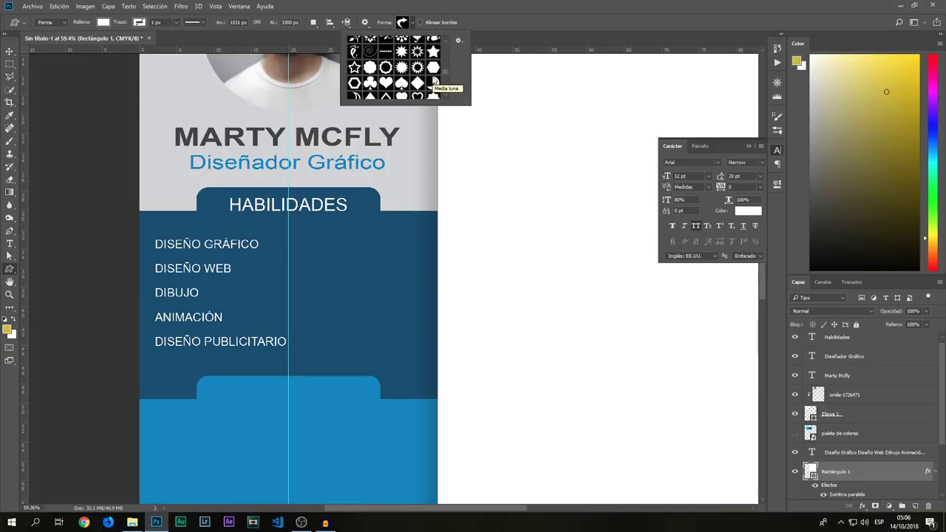
{"action": "left_click", "coordinate": [433, 51]}
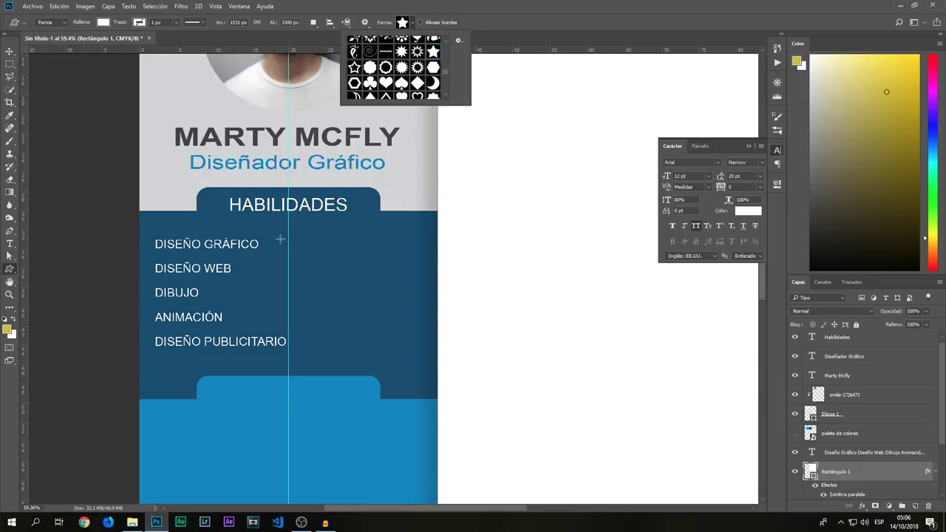
{"action": "left_click_drag", "start_coordinate": [280, 239], "coordinate": [300, 256]}
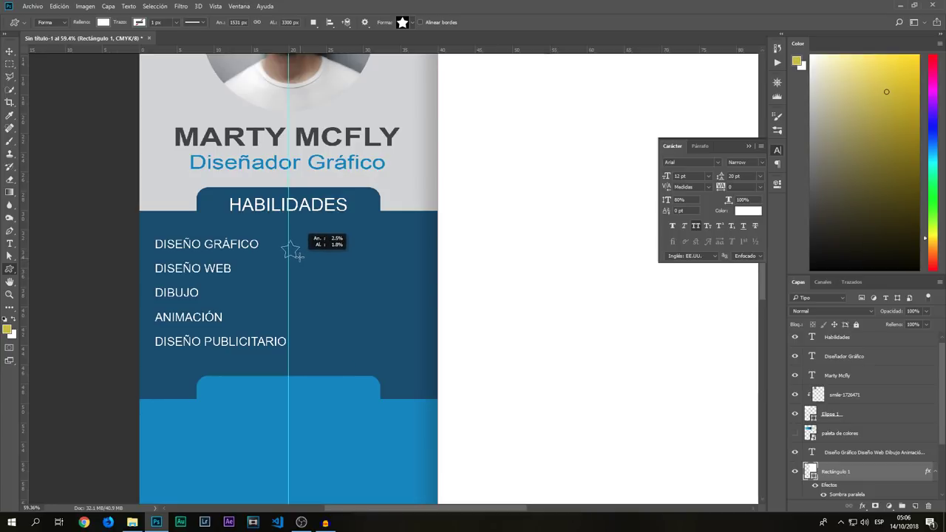
{"action": "left_click_drag", "start_coordinate": [299, 256], "coordinate": [299, 257]}
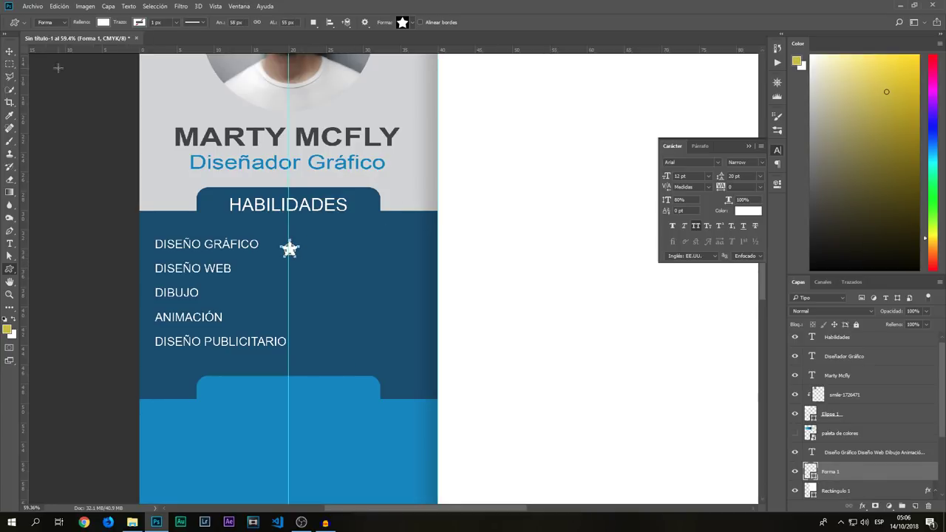
{"action": "left_click", "coordinate": [11, 49]}
Step: Shift the star right of DISEÑO GRÁFICO and pull horizontal guides onto each skill row
{"action": "scroll", "coordinate": [492, 253], "scroll_direction": "up", "scroll_amount": 1}
{"action": "scroll", "coordinate": [230, 272], "scroll_direction": "up", "scroll_amount": 1}
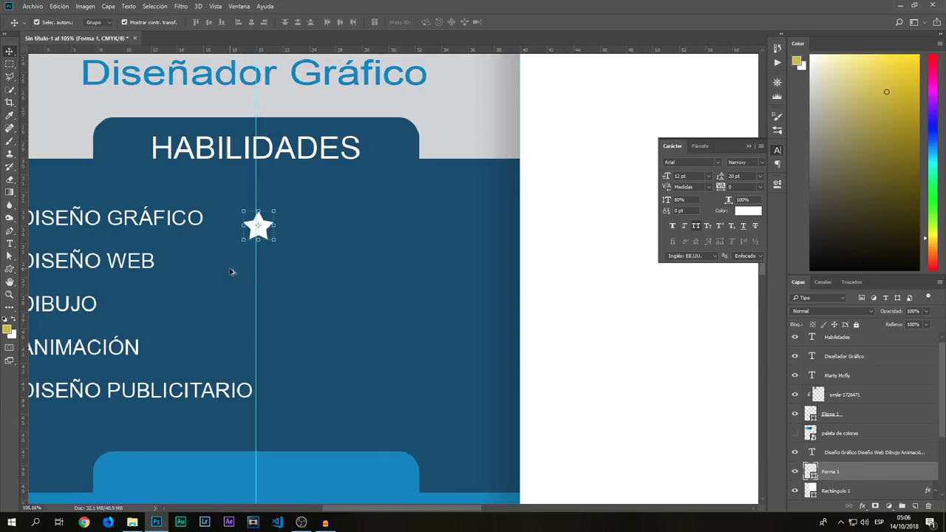
{"action": "scroll", "coordinate": [255, 252], "scroll_direction": "down", "scroll_amount": 1}
{"action": "scroll", "coordinate": [193, 259], "scroll_direction": "up", "scroll_amount": 1}
{"action": "left_click_drag", "start_coordinate": [271, 235], "coordinate": [302, 232]}
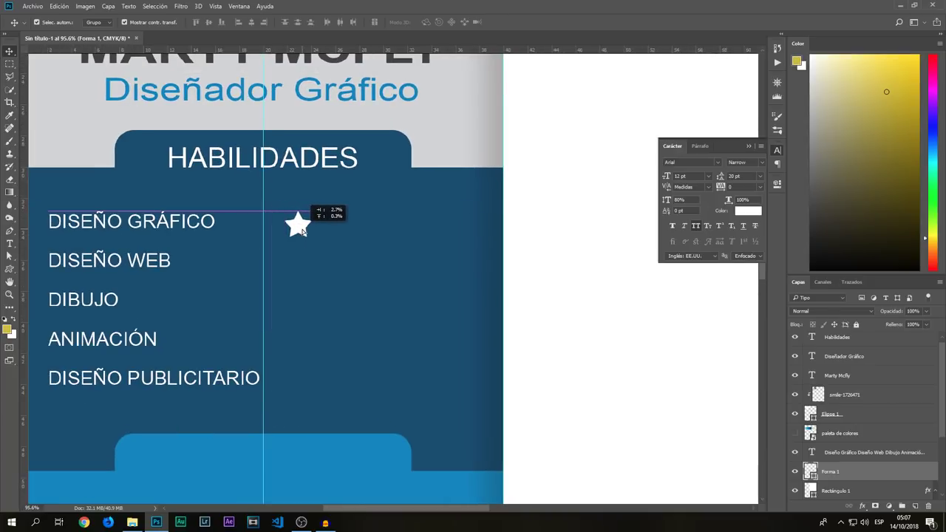
{"action": "left_click_drag", "start_coordinate": [302, 231], "coordinate": [313, 230]}
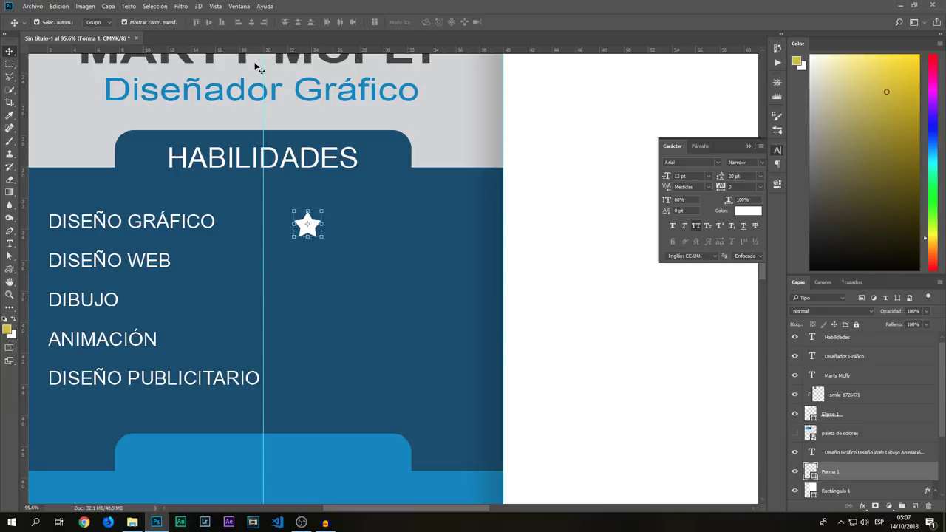
{"action": "left_click_drag", "start_coordinate": [298, 51], "coordinate": [310, 217]}
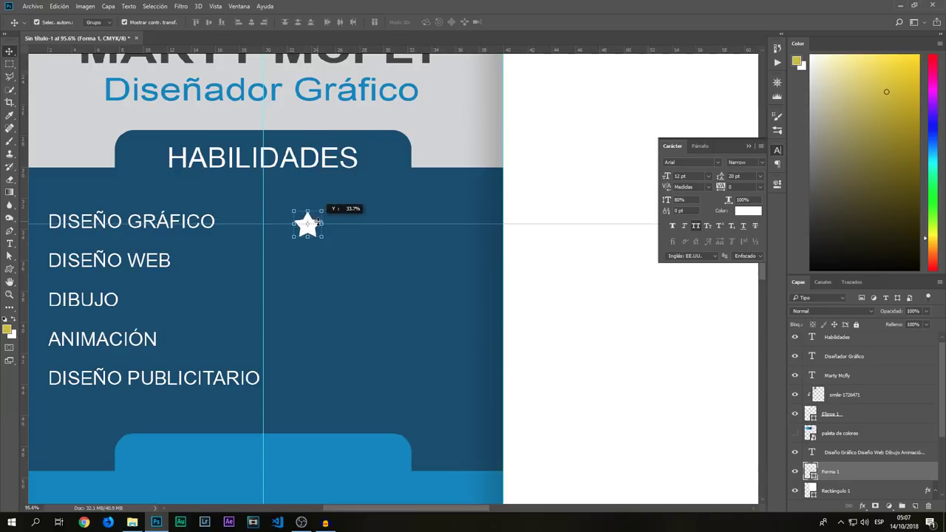
{"action": "mouse_move", "coordinate": [310, 218]}
{"action": "left_mouse_down"}
{"action": "mouse_move", "coordinate": [323, 221]}
{"action": "mouse_move", "coordinate": [359, 280]}
{"action": "left_mouse_up"}
{"action": "mouse_move", "coordinate": [292, 50]}
{"action": "left_mouse_down"}
{"action": "mouse_move", "coordinate": [334, 260]}
{"action": "mouse_move", "coordinate": [306, 300]}
{"action": "left_mouse_up"}
{"action": "left_click_drag", "start_coordinate": [340, 50], "coordinate": [348, 378]}
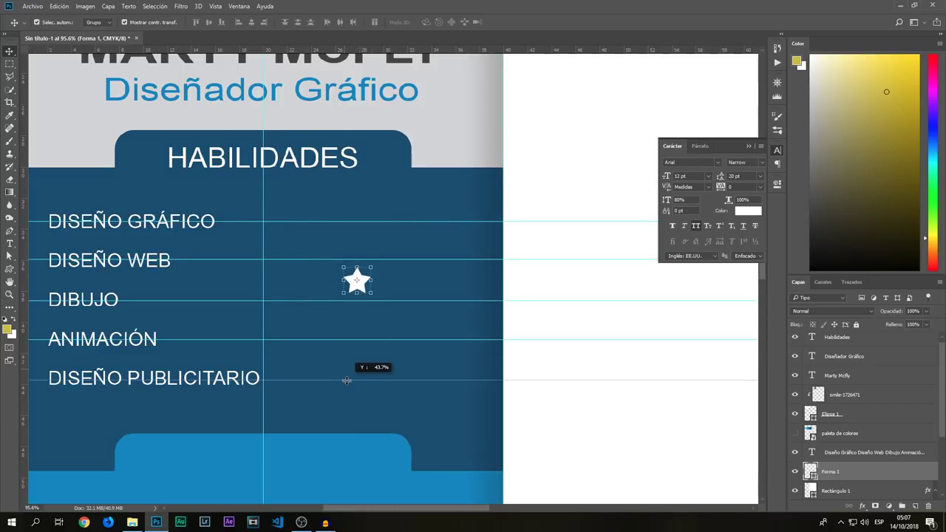
Step: Set the star on the DISEÑO GRÁFICO guide and copy it to the DISEÑO WEB and DIBUJO rows
{"action": "left_click_drag", "start_coordinate": [362, 292], "coordinate": [278, 229]}
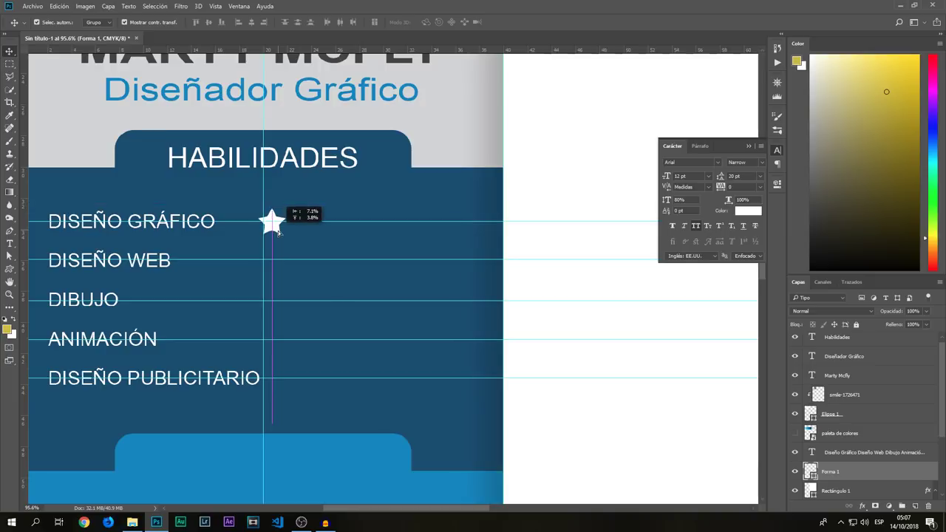
{"action": "left_click_drag", "start_coordinate": [278, 230], "coordinate": [278, 231]}
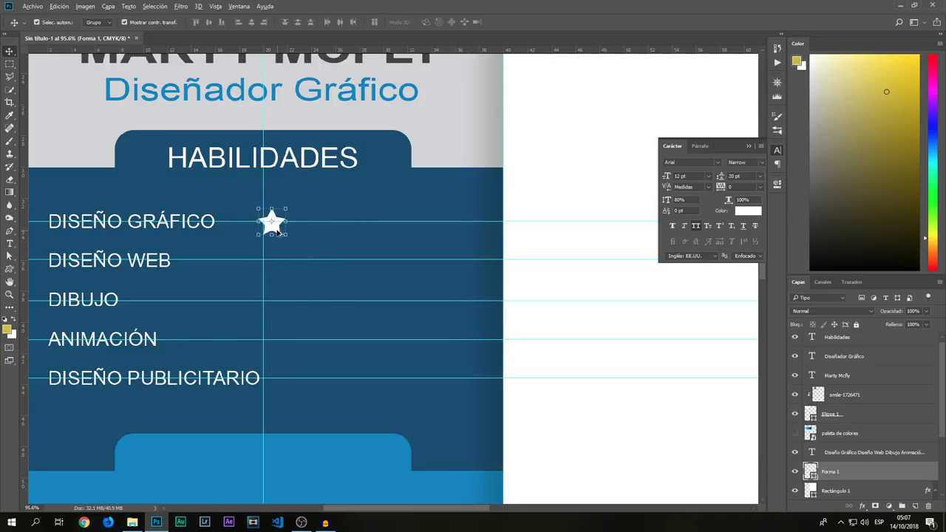
{"action": "left_click_drag", "start_coordinate": [276, 231], "coordinate": [277, 269]}
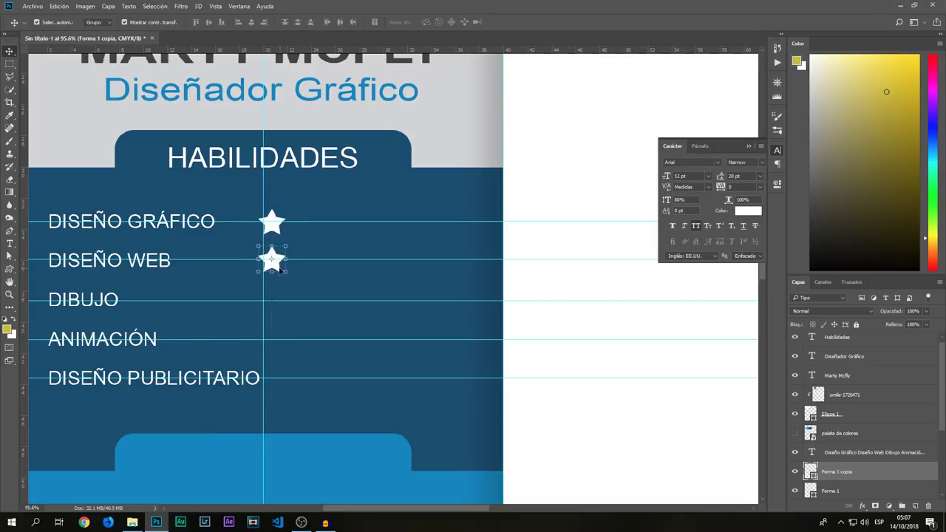
{"action": "left_click_drag", "start_coordinate": [280, 270], "coordinate": [277, 310]}
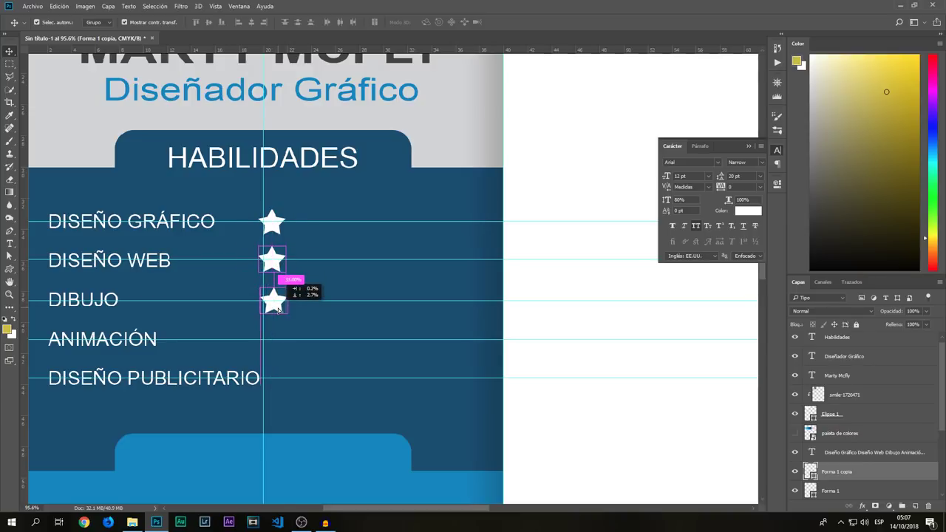
{"action": "left_click_drag", "start_coordinate": [278, 309], "coordinate": [278, 307]}
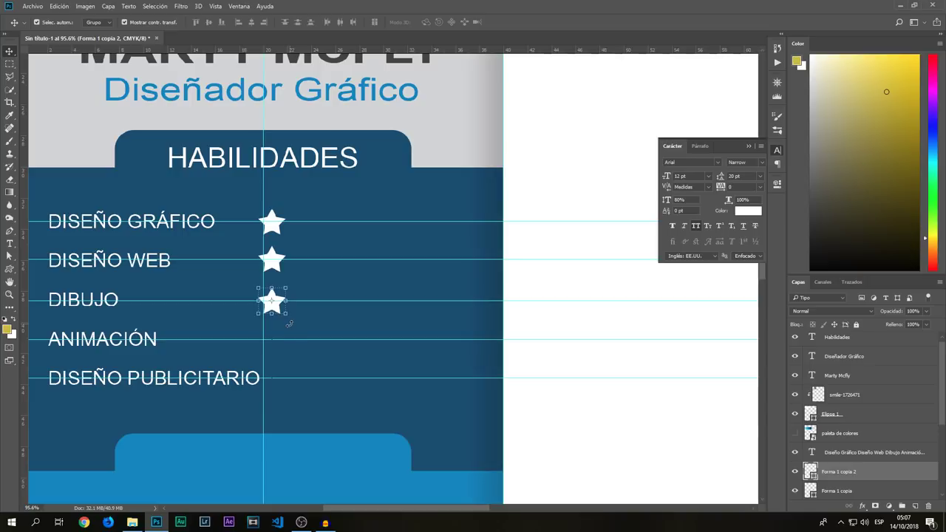
{"action": "left_click", "coordinate": [272, 260], "text": "shift"}
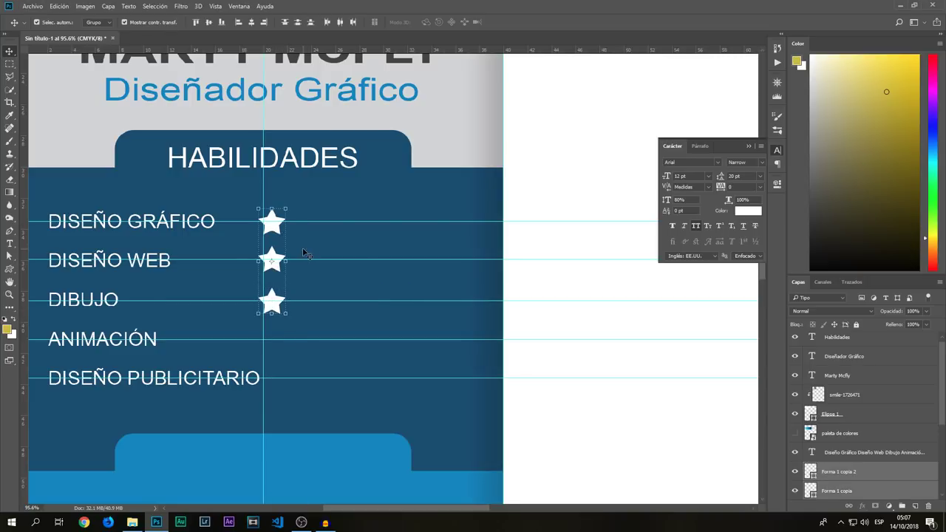
{"action": "key", "text": "shift+Right"}
{"action": "key", "text": "shift+Right"}
{"action": "left_click", "coordinate": [296, 300]}
Step: Copy star columns down and delete extras to rate the skills 5, 4, 4, 3 and 4 stars
{"action": "mouse_move", "coordinate": [296, 299]}
{"action": "left_mouse_down"}
{"action": "mouse_move", "coordinate": [295, 385]}
{"action": "mouse_move", "coordinate": [336, 365]}
{"action": "mouse_move", "coordinate": [480, 363]}
{"action": "left_mouse_up"}
{"action": "scroll", "coordinate": [296, 385], "scroll_direction": "up", "scroll_amount": 2}
{"action": "scroll", "coordinate": [507, 180], "scroll_direction": "down", "scroll_amount": 1}
{"action": "key", "text": "Delete"}
{"action": "left_click", "coordinate": [479, 228]}
{"action": "key", "text": "Delete"}
{"action": "key", "text": "Delete"}
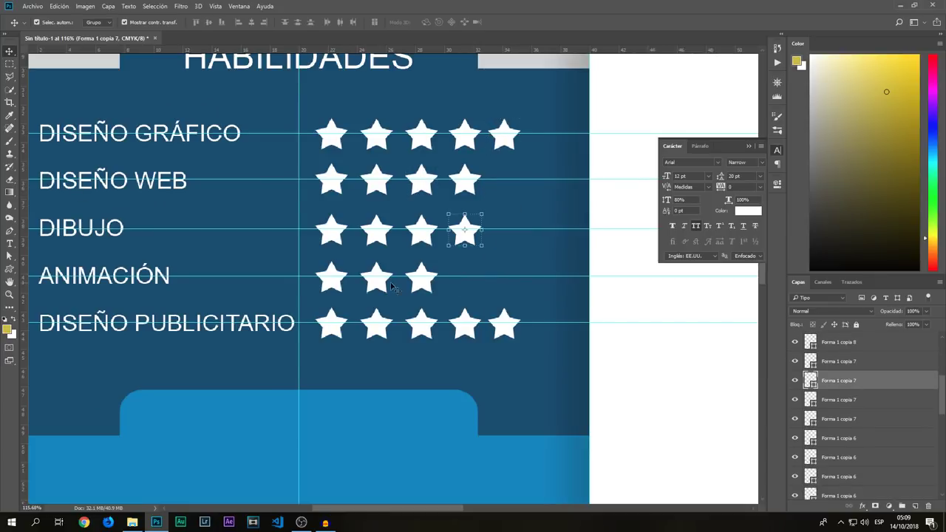
{"action": "left_click", "coordinate": [503, 333]}
{"action": "key", "text": "Delete"}
{"action": "scroll", "coordinate": [481, 330], "scroll_direction": "down", "scroll_amount": 5}
{"action": "scroll", "coordinate": [481, 330], "scroll_direction": "up", "scroll_amount": 1}
{"action": "scroll", "coordinate": [303, 227], "scroll_direction": "up", "scroll_amount": 2}
{"action": "left_click", "coordinate": [96, 299]}
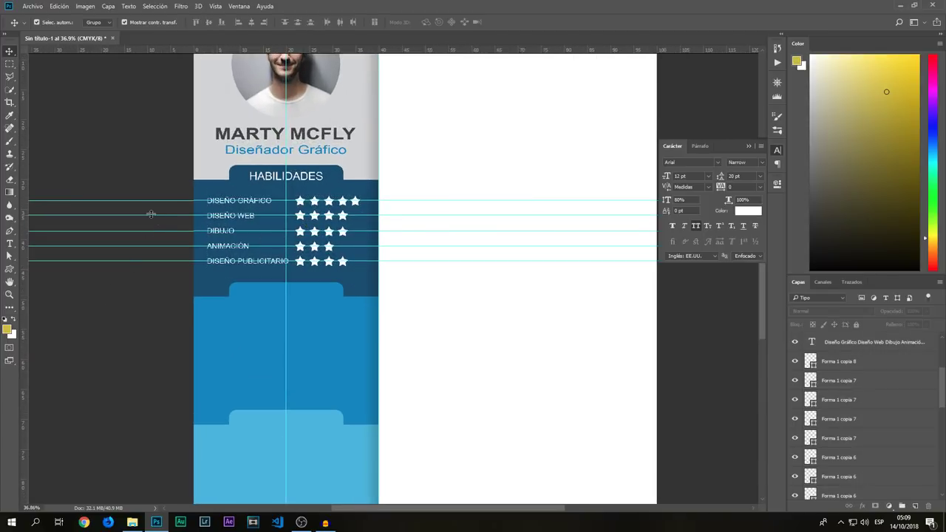
Step: Remove the five skill-row guides by dragging them back onto the ruler
{"action": "left_click_drag", "start_coordinate": [147, 201], "coordinate": [158, 49]}
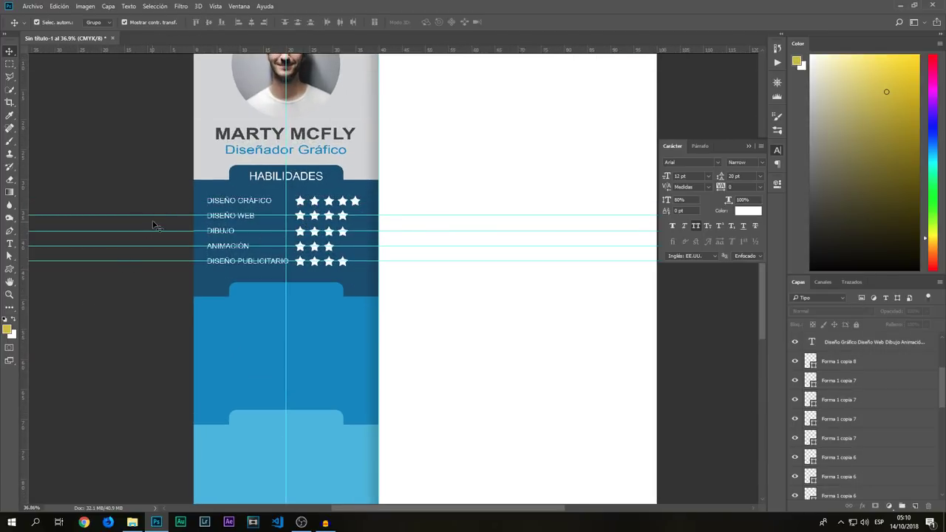
{"action": "left_click_drag", "start_coordinate": [155, 215], "coordinate": [137, 49]}
{"action": "mouse_move", "coordinate": [133, 231]}
{"action": "left_mouse_down"}
{"action": "mouse_move", "coordinate": [148, 183]}
{"action": "mouse_move", "coordinate": [158, 49]}
{"action": "left_mouse_up"}
{"action": "left_click_drag", "start_coordinate": [146, 247], "coordinate": [156, 49]}
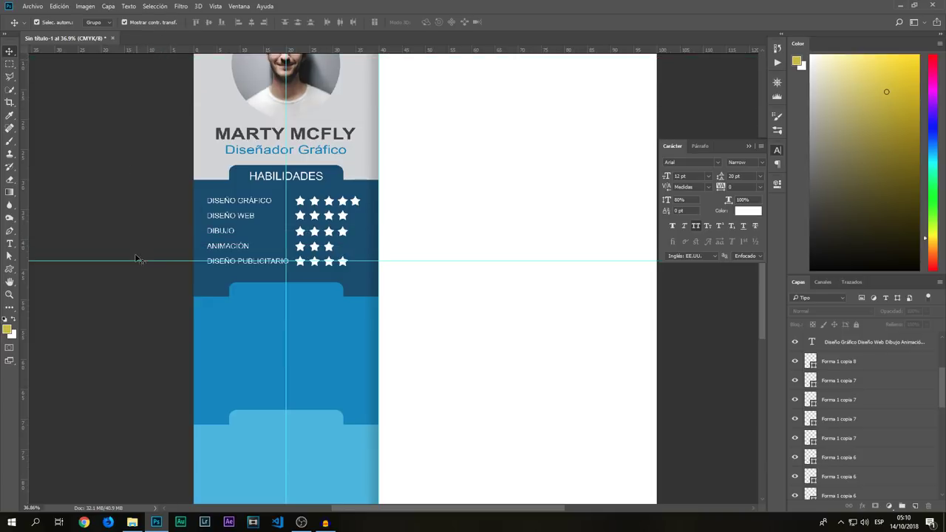
{"action": "left_click_drag", "start_coordinate": [136, 260], "coordinate": [148, 49]}
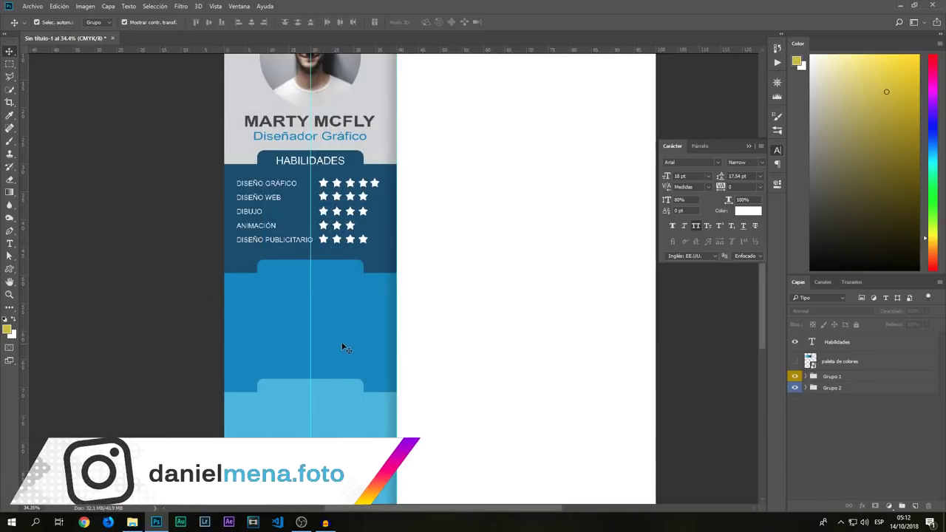
Step: Copy the HABILIDADES heading onto the lower tab and retype it as PASATIEMPOS
{"action": "left_click_drag", "start_coordinate": [334, 167], "coordinate": [331, 271]}
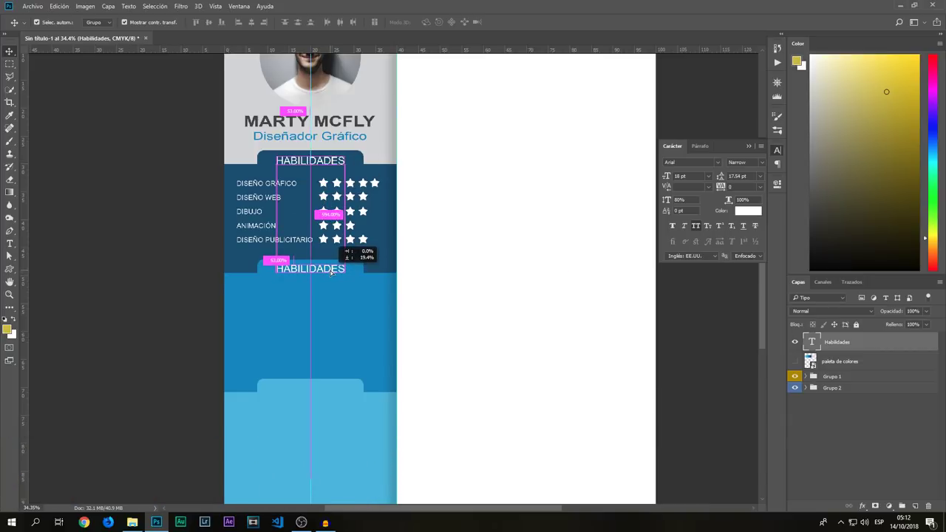
{"action": "left_click_drag", "start_coordinate": [332, 271], "coordinate": [332, 271]}
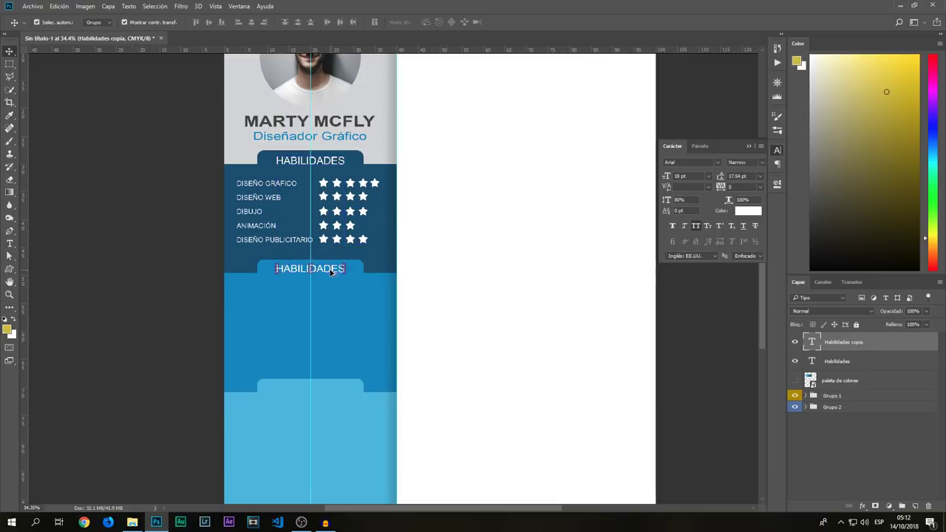
{"action": "key", "text": "Up"}
{"action": "key", "text": "Up"}
{"action": "key", "text": "Up"}
{"action": "left_click", "coordinate": [10, 244]}
{"action": "left_click_drag", "start_coordinate": [277, 269], "coordinate": [373, 272]}
{"action": "type", "text": "PASATIEMPOS"}
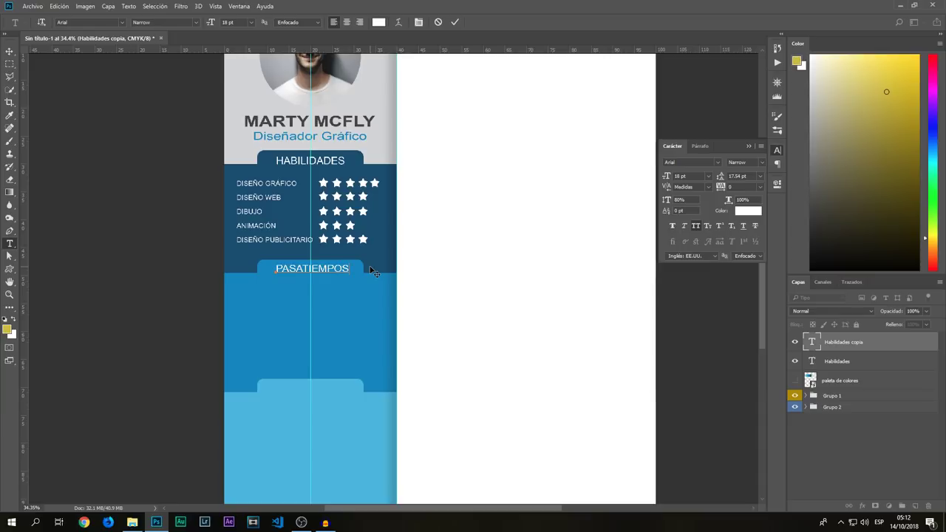
{"action": "left_click", "coordinate": [456, 21]}
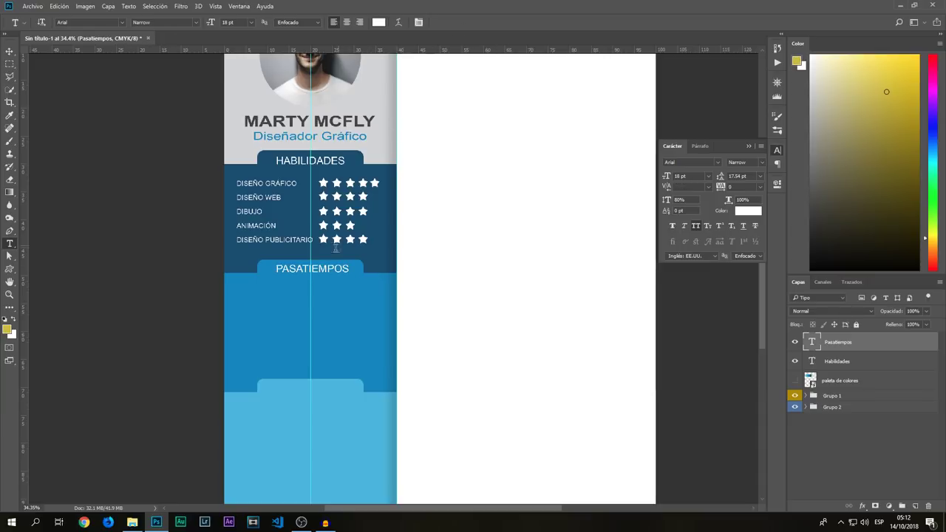
{"action": "left_click", "coordinate": [9, 51]}
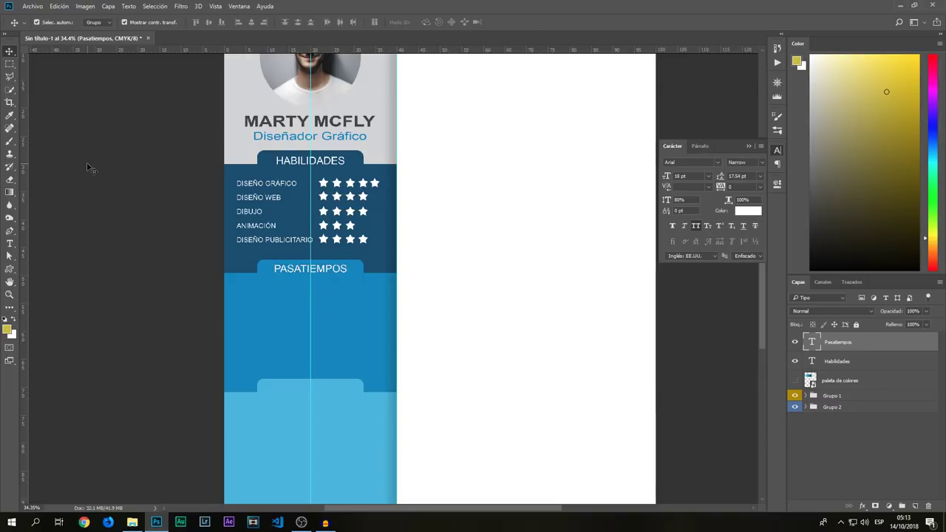
Step: Drag all eleven EPS icon files from the Iconos folder into the CV
{"action": "left_click", "coordinate": [425, 346]}
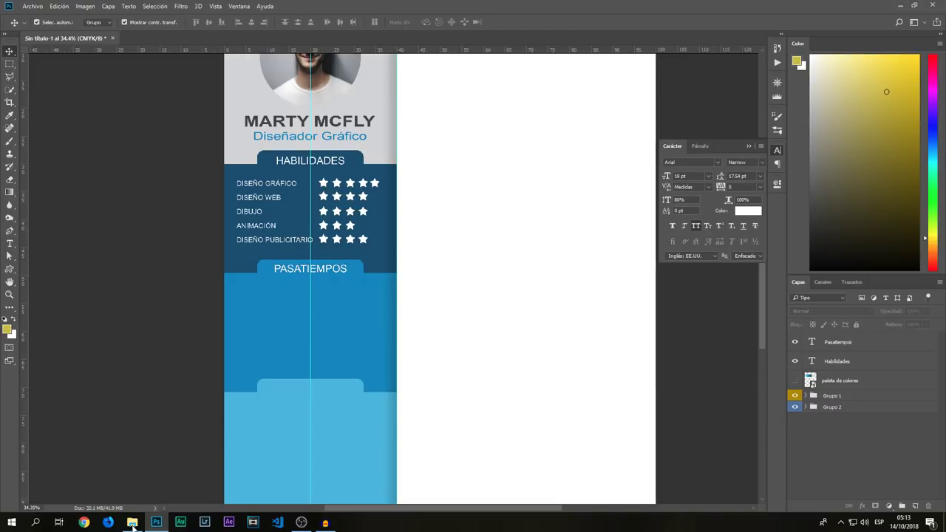
{"action": "left_click", "coordinate": [133, 523]}
{"action": "double_click", "coordinate": [111, 117]}
{"action": "mouse_move", "coordinate": [107, 255]}
{"action": "left_mouse_down"}
{"action": "mouse_move", "coordinate": [111, 111]}
{"action": "mouse_move", "coordinate": [161, 513]}
{"action": "mouse_move", "coordinate": [502, 278]}
{"action": "left_mouse_up"}
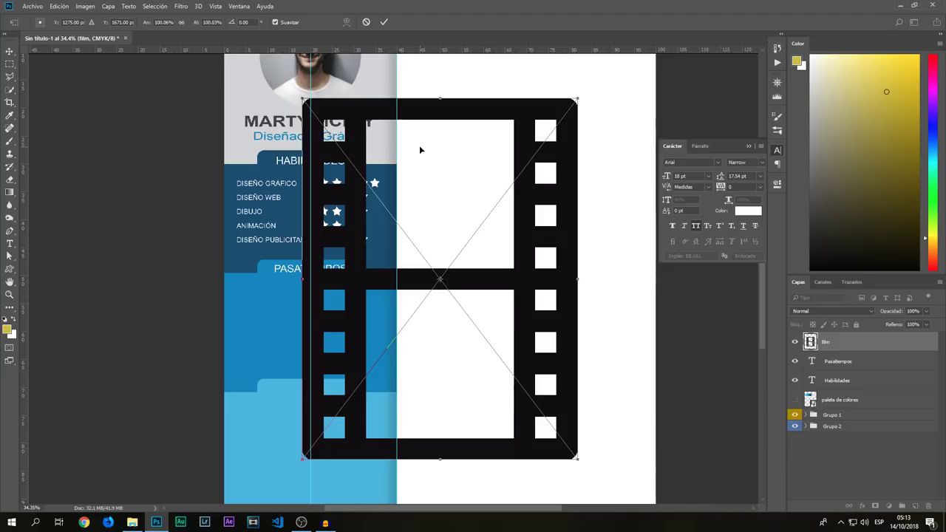
Step: Confirm placement of each of the eleven icons, from film to the last one
{"action": "left_click", "coordinate": [384, 22]}
{"action": "left_click", "coordinate": [385, 22]}
{"action": "left_click", "coordinate": [384, 22]}
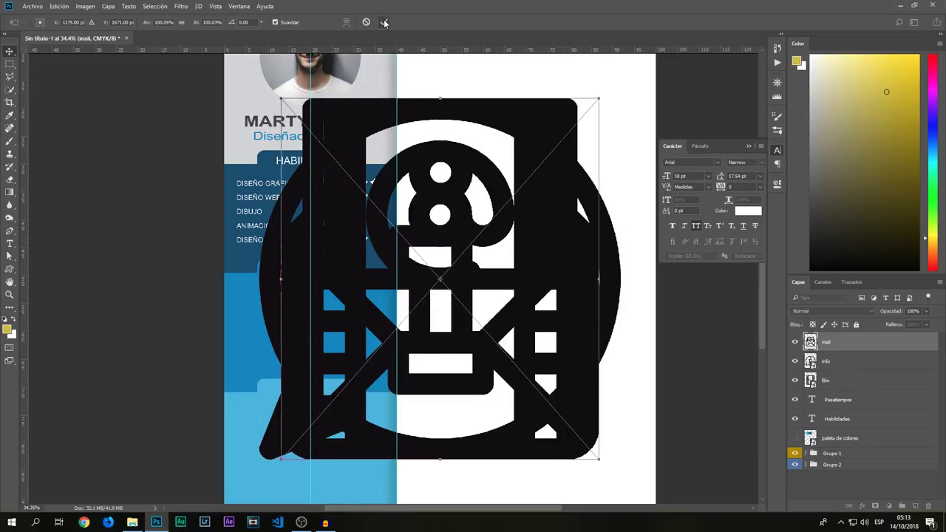
{"action": "left_click", "coordinate": [384, 22]}
{"action": "left_click", "coordinate": [384, 22]}
{"action": "left_click", "coordinate": [384, 22]}
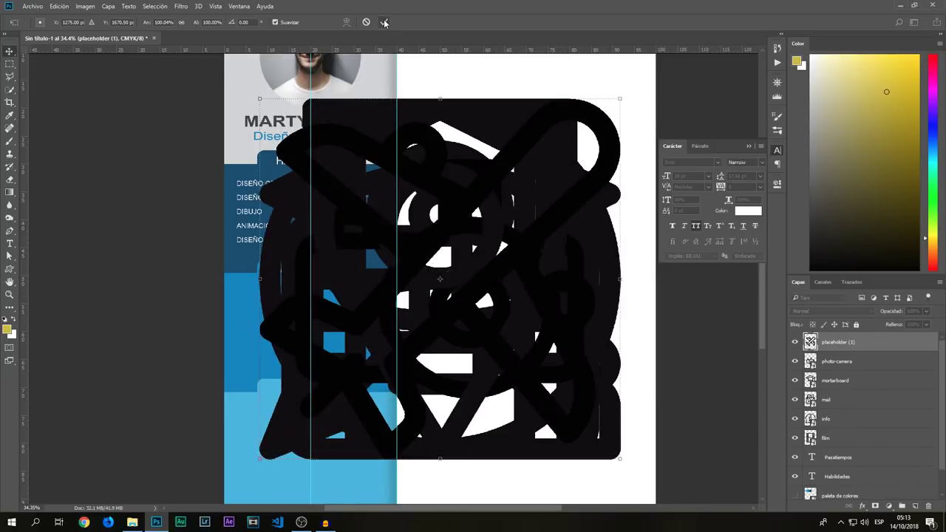
{"action": "left_click", "coordinate": [384, 22]}
{"action": "left_click", "coordinate": [384, 22]}
{"action": "left_click", "coordinate": [385, 23]}
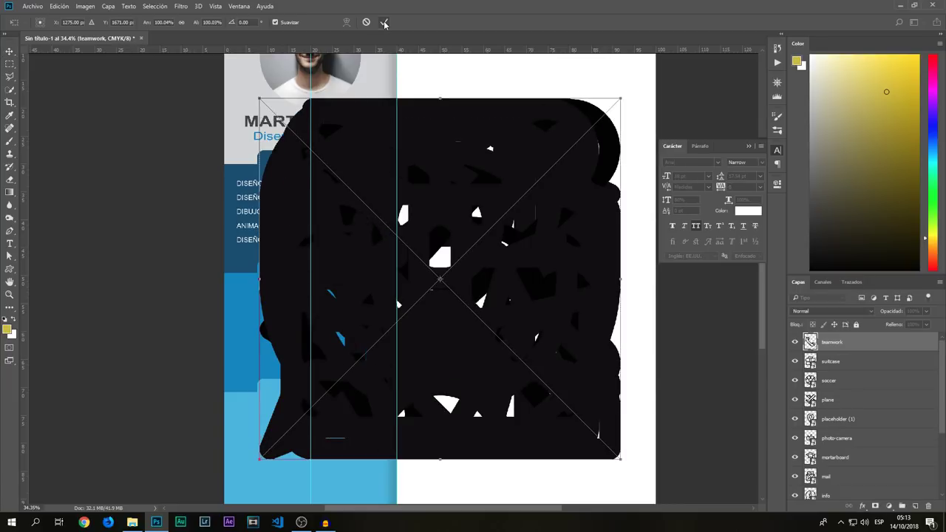
{"action": "left_click", "coordinate": [385, 22]}
{"action": "left_click", "coordinate": [385, 22]}
Step: Select all the icon layers and group them into Grupo 3
{"action": "scroll", "coordinate": [873, 376], "scroll_direction": "down", "scroll_amount": 5}
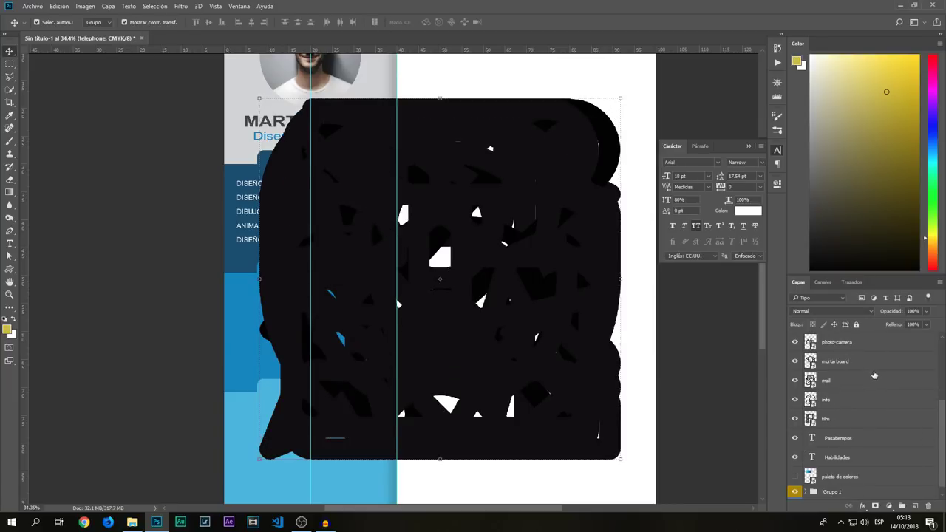
{"action": "left_click", "coordinate": [846, 422], "text": "shift"}
{"action": "key", "text": "ctrl+g"}
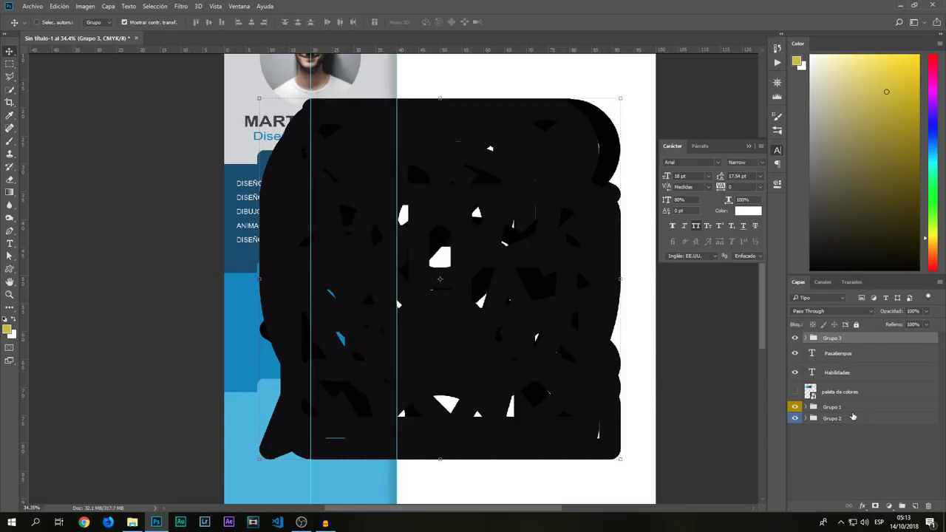
Step: Name the new icon group Iconos and expand it in the Layers panel
{"action": "double_click", "coordinate": [832, 337]}
{"action": "type", "text": "Iconos"}
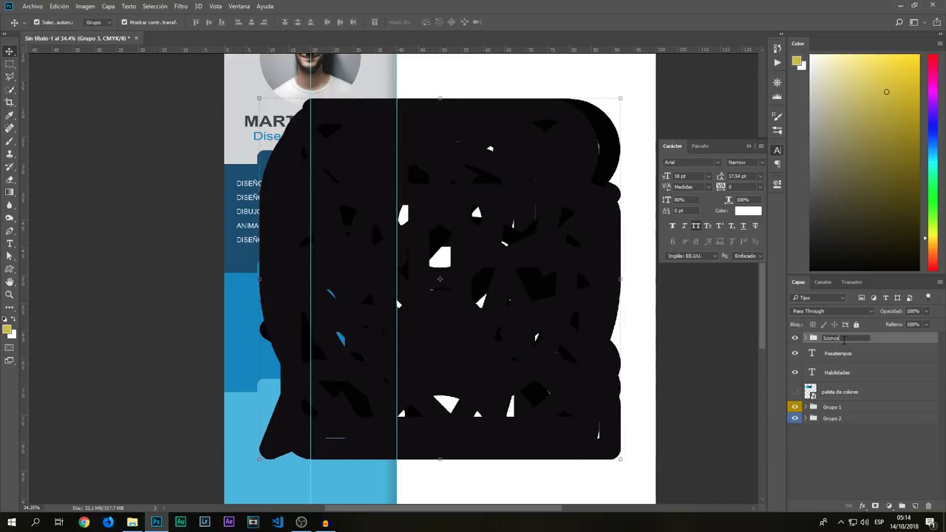
{"action": "key", "text": "Return"}
{"action": "left_click", "coordinate": [806, 338]}
{"action": "scroll", "coordinate": [846, 399], "scroll_direction": "down", "scroll_amount": 1}
{"action": "scroll", "coordinate": [846, 399], "scroll_direction": "down", "scroll_amount": 1}
{"action": "left_click", "coordinate": [848, 388]}
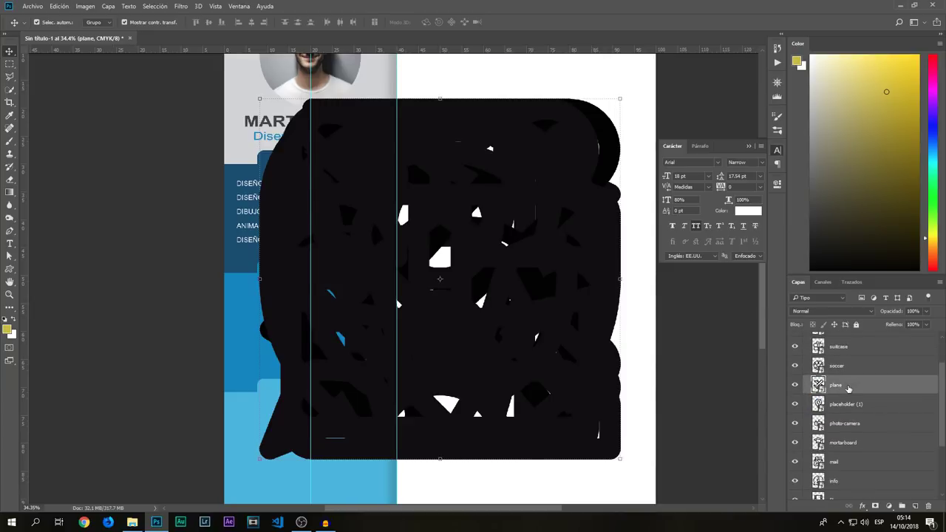
Step: Hide every icon in the group, from soccer and suitcase through mail and info
{"action": "scroll", "coordinate": [850, 389], "scroll_direction": "up", "scroll_amount": 1}
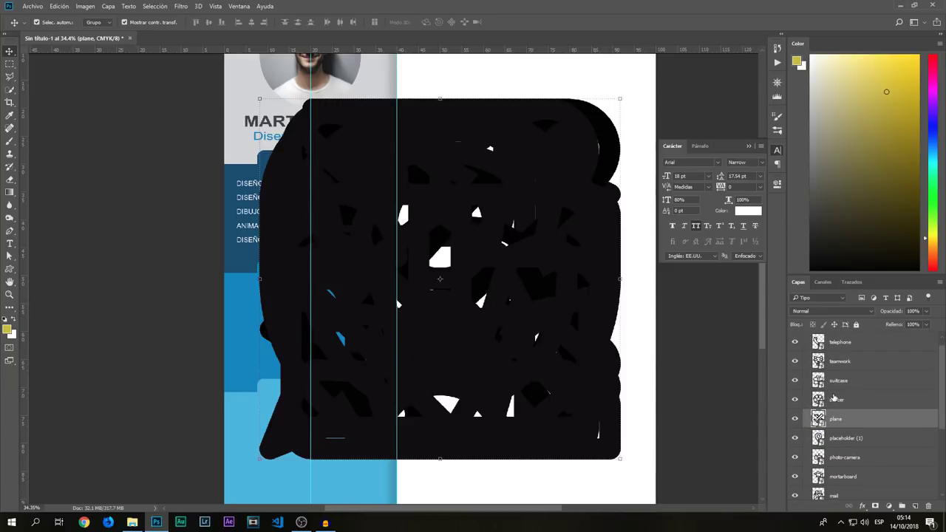
{"action": "left_click", "coordinate": [796, 400]}
{"action": "left_click", "coordinate": [795, 380]}
{"action": "left_click", "coordinate": [796, 363]}
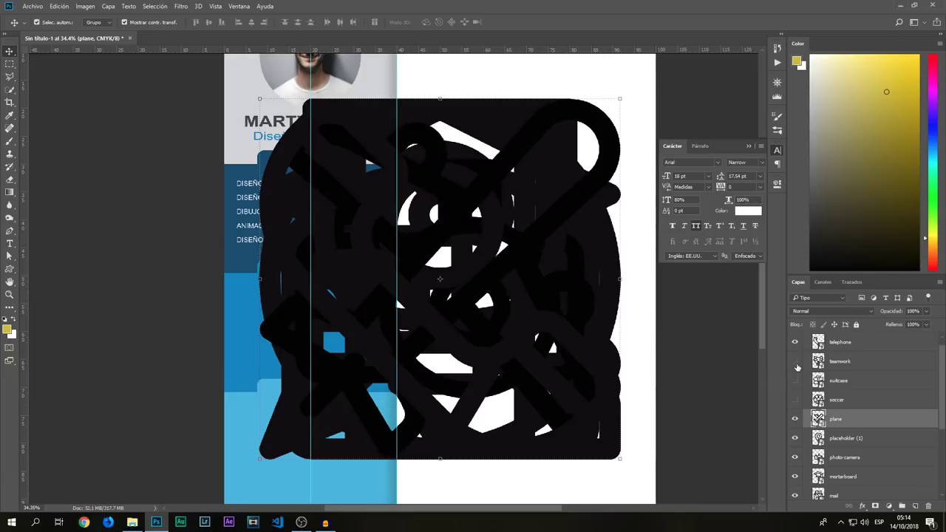
{"action": "scroll", "coordinate": [798, 368], "scroll_direction": "up", "scroll_amount": 1}
{"action": "left_click", "coordinate": [796, 362]}
{"action": "scroll", "coordinate": [934, 445], "scroll_direction": "down", "scroll_amount": 1}
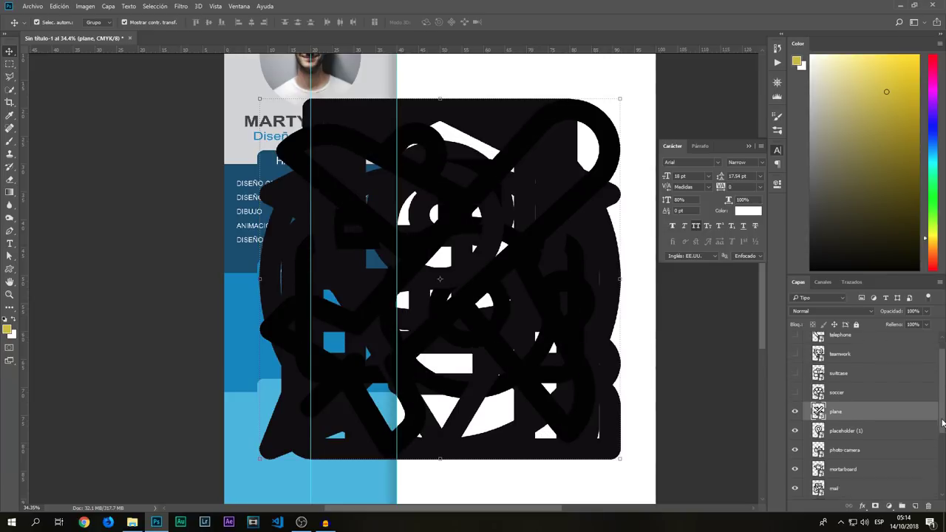
{"action": "scroll", "coordinate": [934, 444], "scroll_direction": "down", "scroll_amount": 2}
{"action": "left_click", "coordinate": [795, 361]}
{"action": "left_click", "coordinate": [796, 380]}
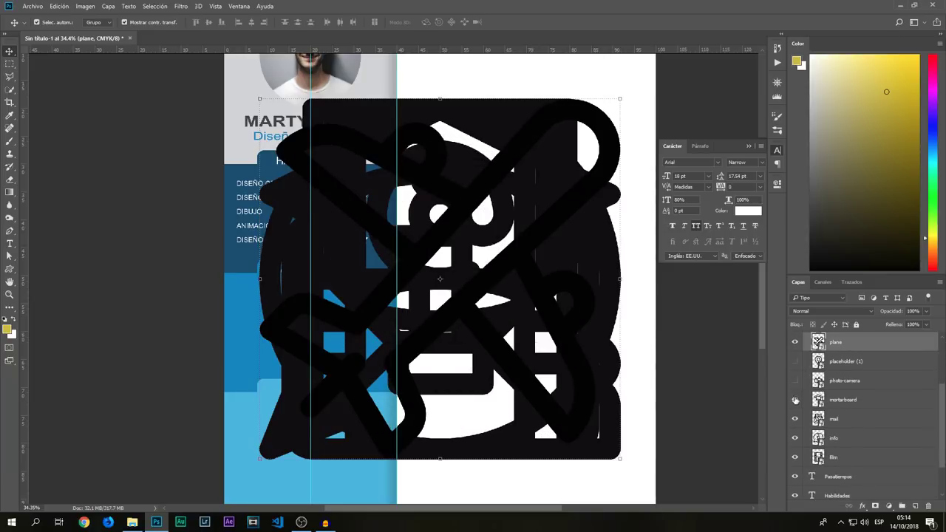
{"action": "left_click", "coordinate": [796, 400]}
{"action": "left_click", "coordinate": [796, 419]}
{"action": "left_click", "coordinate": [795, 439]}
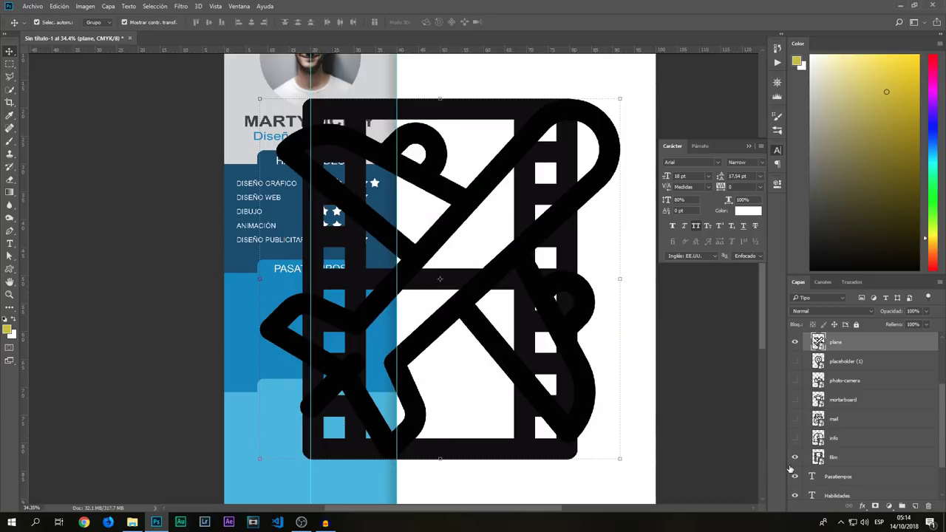
Step: Make the photo-camera and soccer ball icons visible again
{"action": "scroll", "coordinate": [937, 466], "scroll_direction": "up", "scroll_amount": 2}
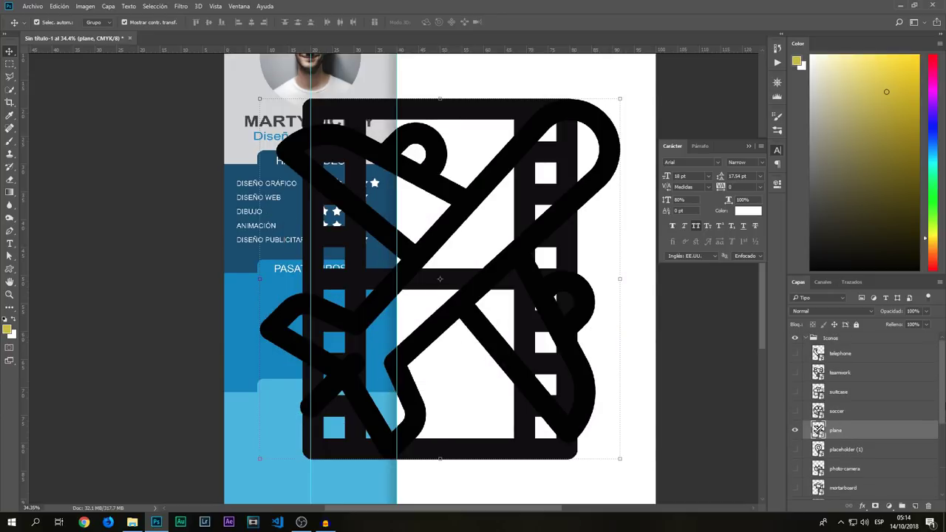
{"action": "left_click", "coordinate": [795, 418]}
{"action": "scroll", "coordinate": [793, 419], "scroll_direction": "up", "scroll_amount": 3}
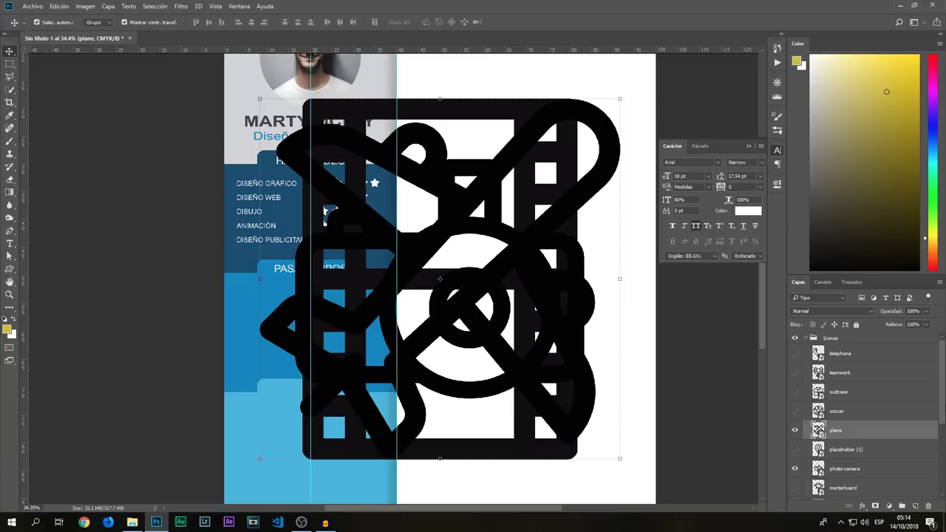
{"action": "left_click_drag", "start_coordinate": [944, 409], "coordinate": [943, 428]}
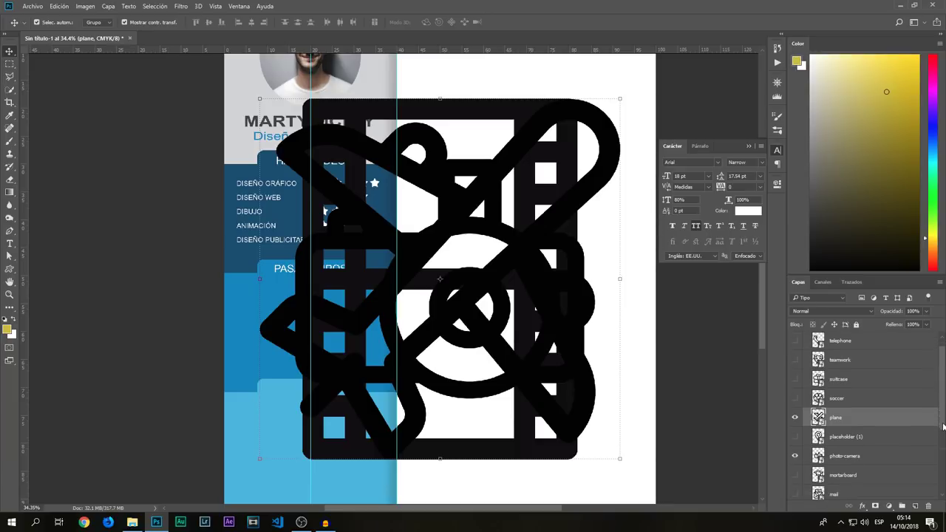
{"action": "left_click", "coordinate": [795, 398]}
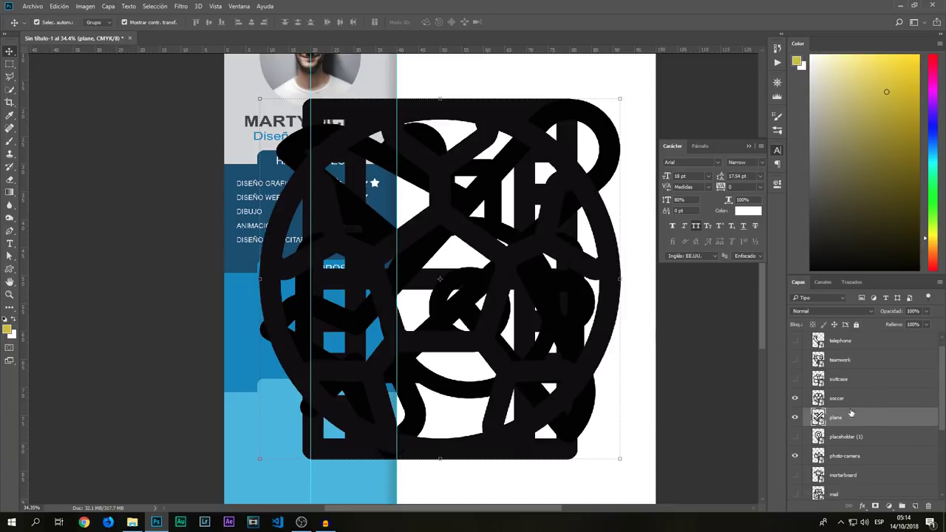
Step: Select the photo-camera, soccer and plane icon layers together
{"action": "left_click", "coordinate": [859, 456]}
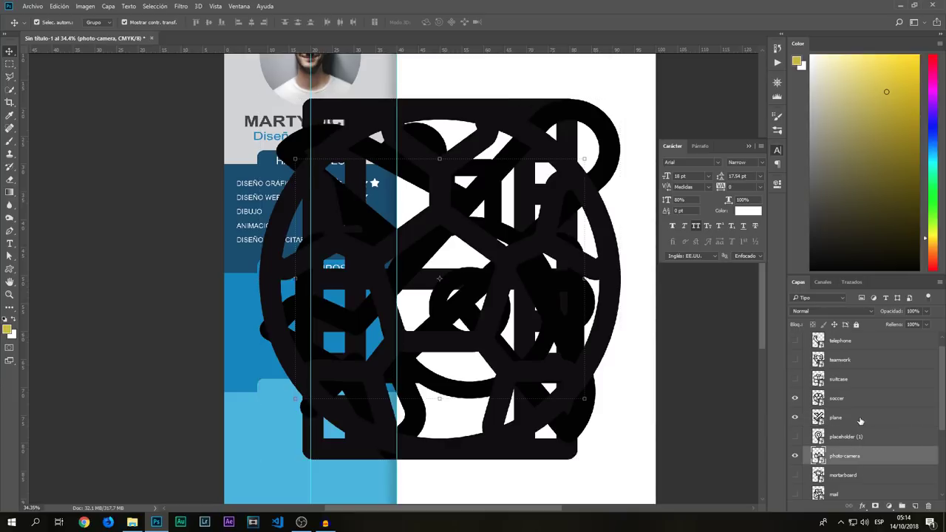
{"action": "left_click", "coordinate": [865, 418], "text": "ctrl"}
{"action": "left_click", "coordinate": [863, 400], "text": "ctrl"}
{"action": "mouse_move", "coordinate": [944, 411]}
{"action": "left_mouse_down"}
{"action": "mouse_move", "coordinate": [944, 367]}
{"action": "mouse_move", "coordinate": [943, 436]}
{"action": "left_mouse_up"}
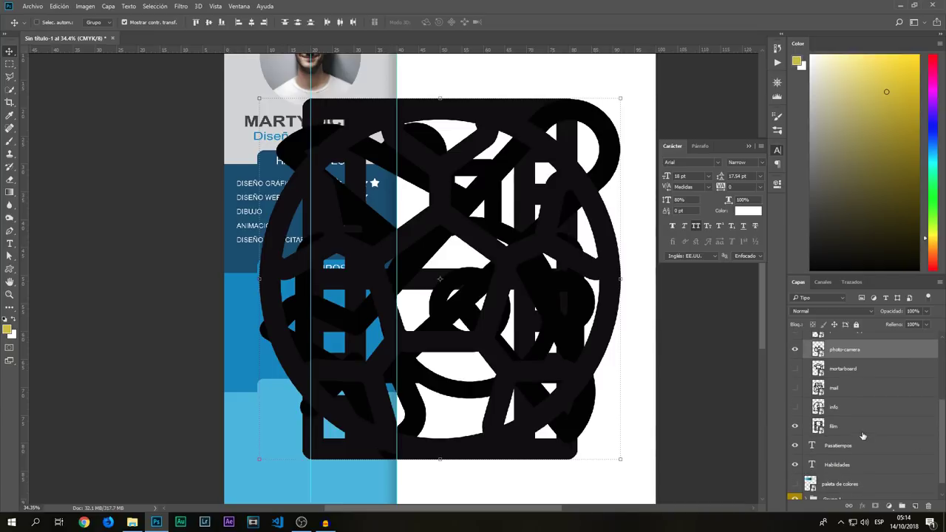
Step: Add the film icon and scale the selected icons to about 4% toward the lower-left
{"action": "left_click", "coordinate": [840, 429], "text": "ctrl"}
{"action": "left_click_drag", "start_coordinate": [621, 99], "coordinate": [290, 423]}
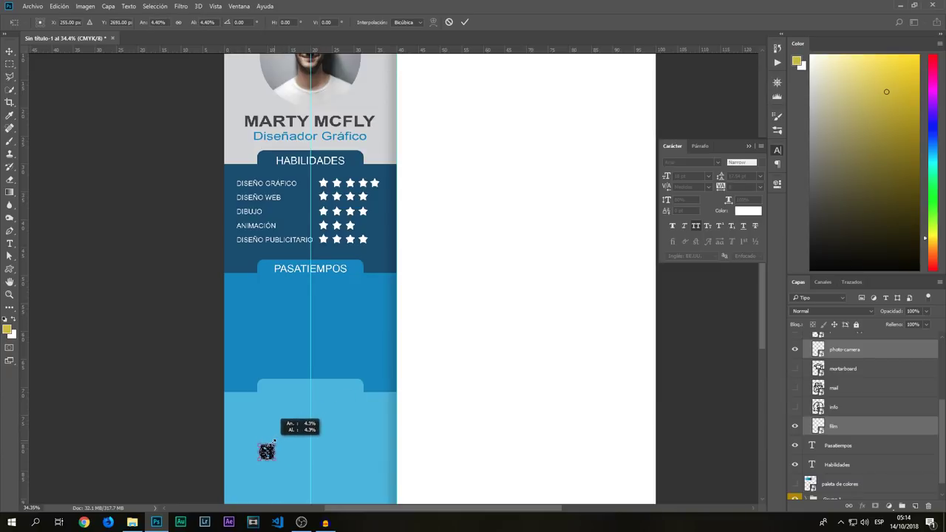
{"action": "left_click_drag", "start_coordinate": [290, 423], "coordinate": [275, 444]}
{"action": "left_click", "coordinate": [464, 22]}
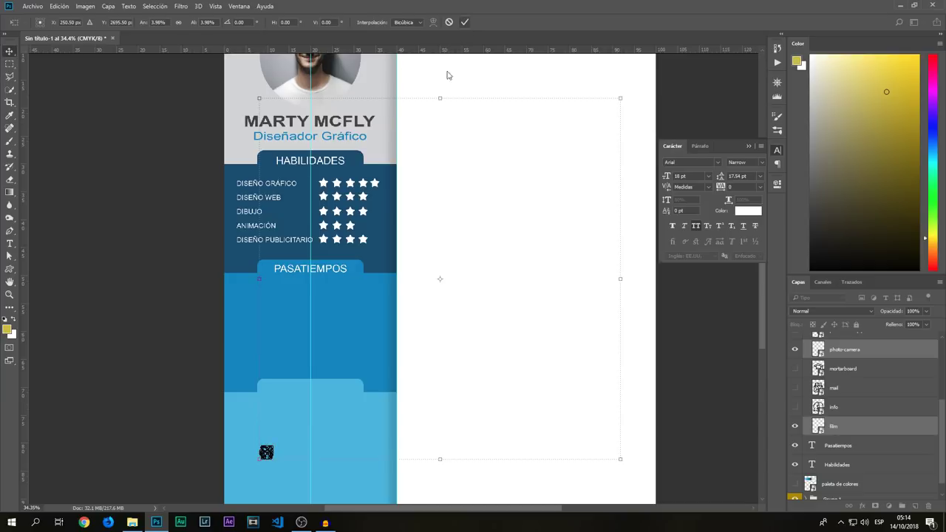
Step: Draw a circle shape below the PASATIEMPOS heading
{"action": "scroll", "coordinate": [249, 384], "scroll_direction": "up", "scroll_amount": 3}
{"action": "scroll", "coordinate": [269, 364], "scroll_direction": "down", "scroll_amount": 1}
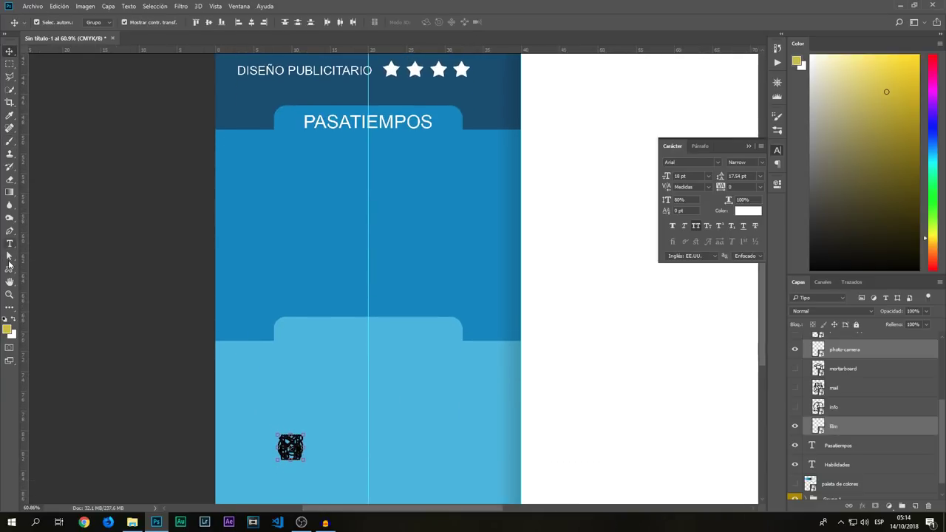
{"action": "left_click_drag", "start_coordinate": [9, 269], "coordinate": [51, 288]}
{"action": "left_click_drag", "start_coordinate": [243, 164], "coordinate": [284, 206]}
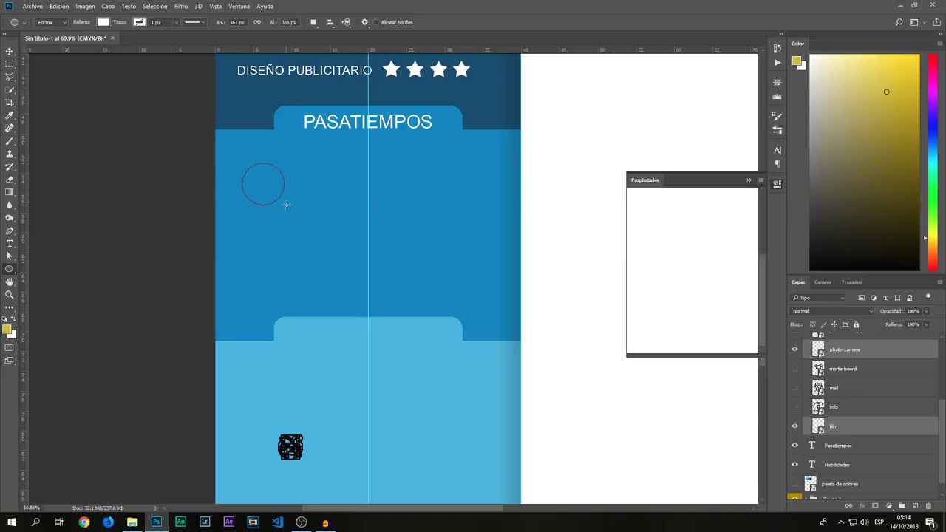
Step: Move the Elipse 2 layer above the Iconos group and collapse the group
{"action": "left_click", "coordinate": [749, 180]}
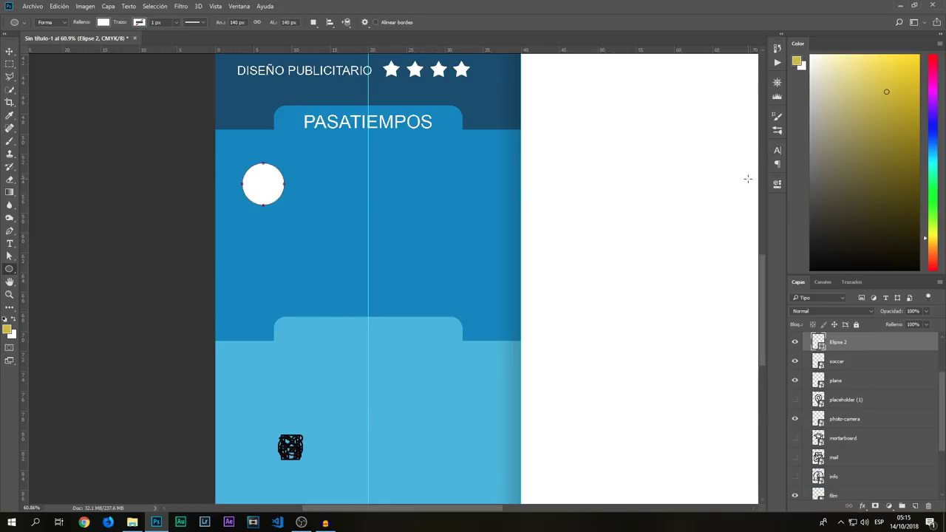
{"action": "scroll", "coordinate": [843, 340], "scroll_direction": "up", "scroll_amount": 1}
{"action": "scroll", "coordinate": [845, 342], "scroll_direction": "up", "scroll_amount": 2}
{"action": "left_click_drag", "start_coordinate": [859, 414], "coordinate": [847, 331]}
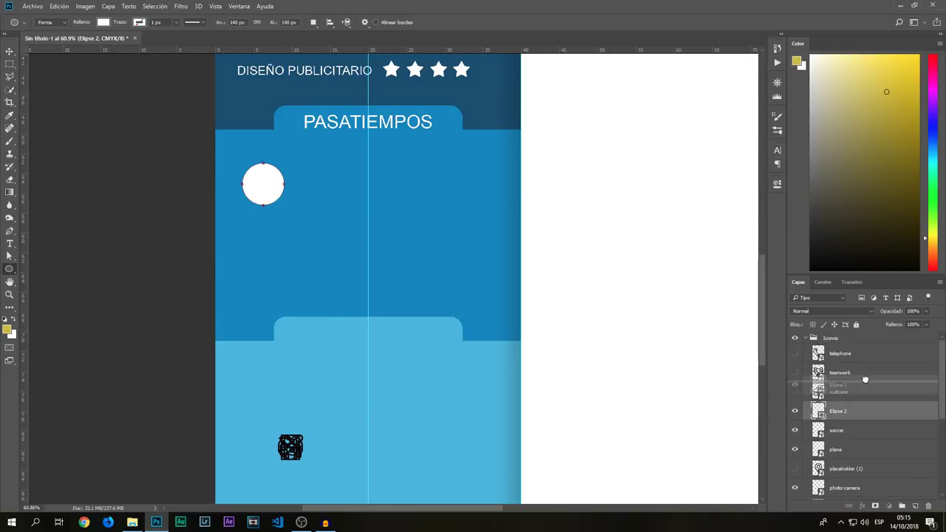
{"action": "left_click_drag", "start_coordinate": [847, 331], "coordinate": [822, 356]}
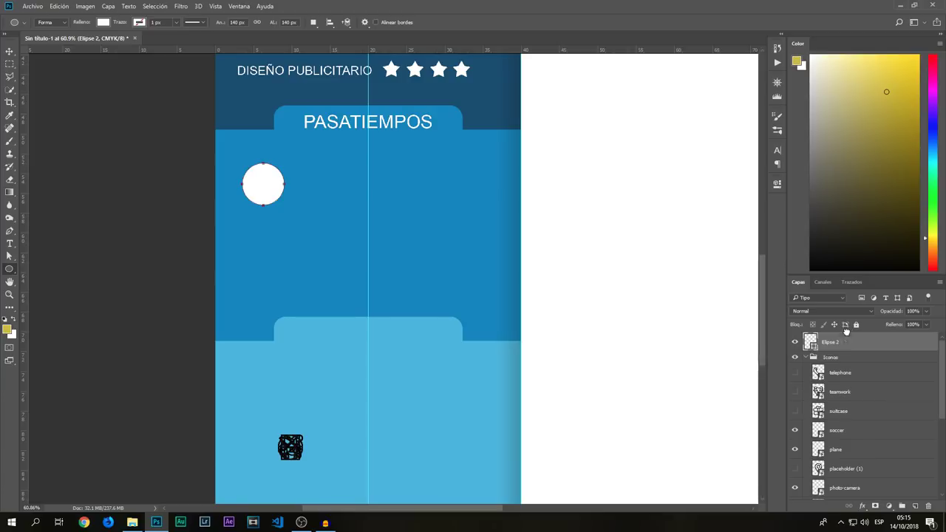
{"action": "left_click", "coordinate": [806, 357]}
{"action": "left_click", "coordinate": [835, 359]}
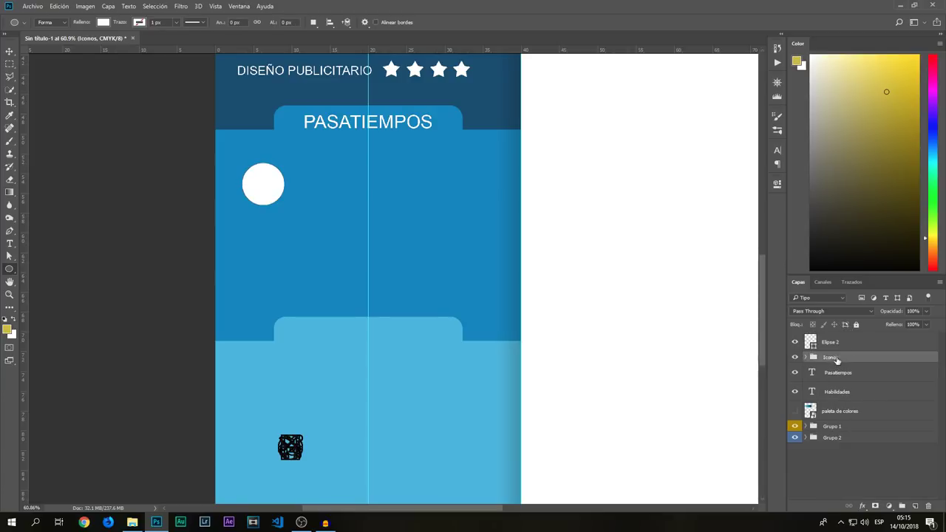
Step: Duplicate the white circle below and to the right, forming a two-by-two grid
{"action": "left_click", "coordinate": [839, 340]}
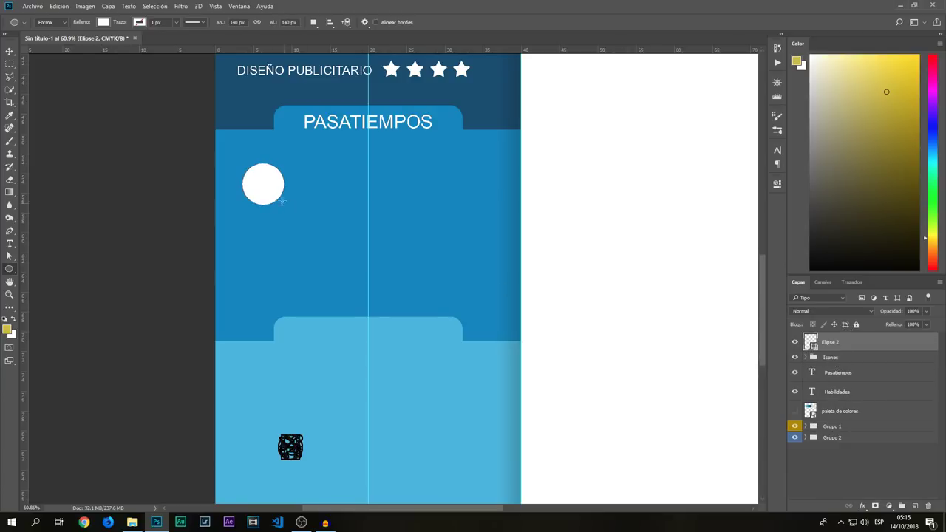
{"action": "left_click", "coordinate": [9, 52]}
{"action": "left_click_drag", "start_coordinate": [270, 198], "coordinate": [272, 264], "text": "alt"}
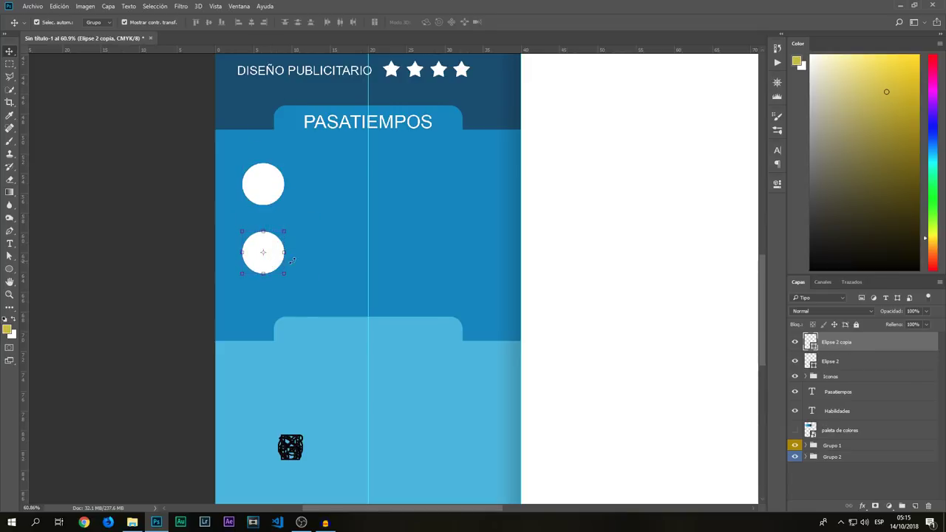
{"action": "left_click", "coordinate": [271, 197]}
{"action": "key", "text": "ctrl"}
{"action": "left_click_drag", "start_coordinate": [279, 198], "coordinate": [401, 199]}
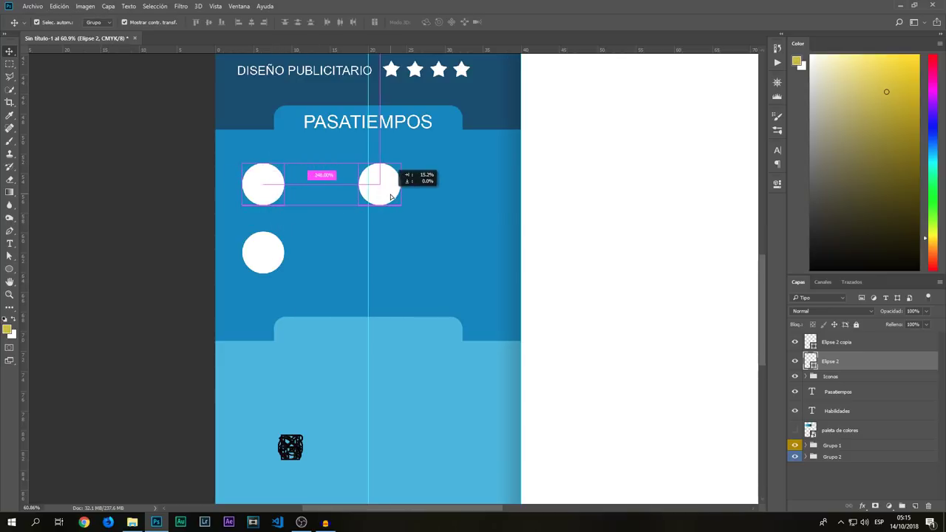
{"action": "left_click_drag", "start_coordinate": [401, 200], "coordinate": [402, 267]}
{"action": "scroll", "coordinate": [76, 220], "scroll_direction": "down", "scroll_amount": 3}
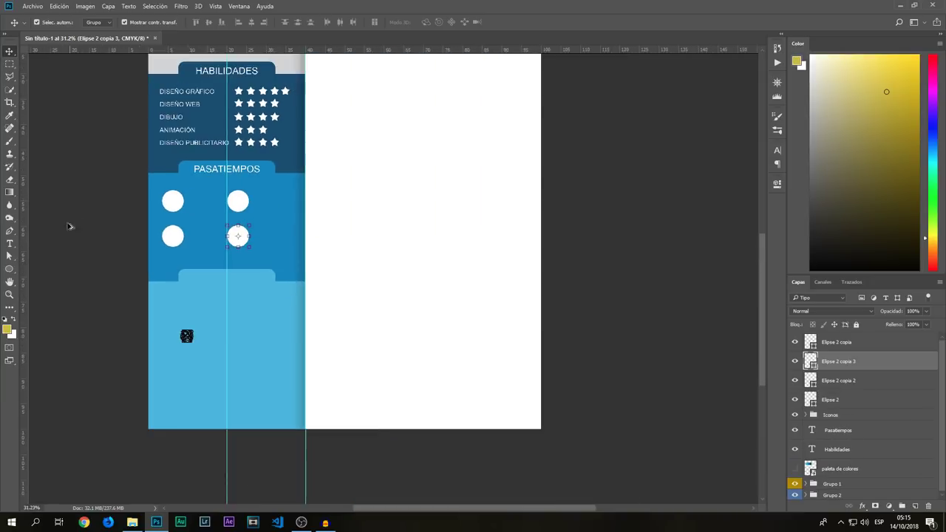
{"action": "scroll", "coordinate": [69, 227], "scroll_direction": "up", "scroll_amount": 2}
{"action": "scroll", "coordinate": [173, 212], "scroll_direction": "up", "scroll_amount": 2}
Step: Add a VIAJAR label beside the first circle and nudge it slightly down
{"action": "key", "text": "t"}
{"action": "left_click", "coordinate": [271, 359]}
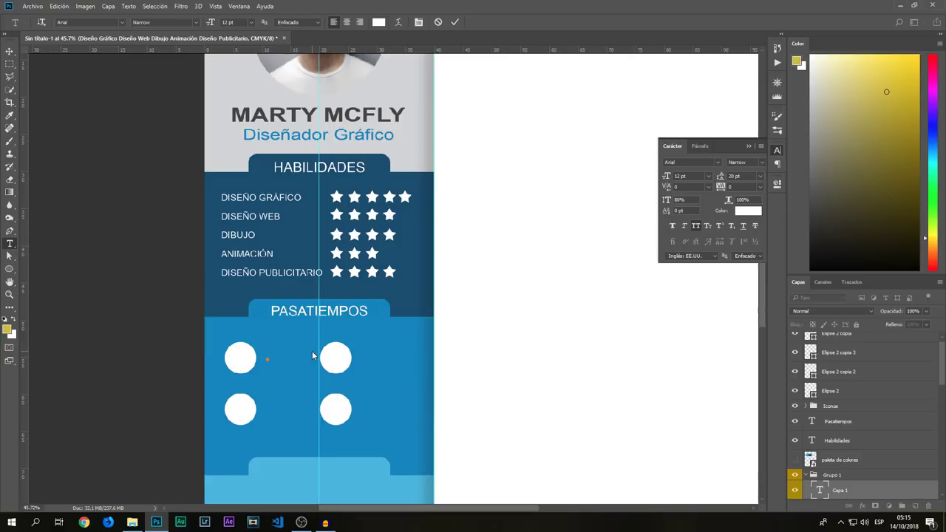
{"action": "type", "text": "VIAJAR"}
{"action": "left_click", "coordinate": [456, 22]}
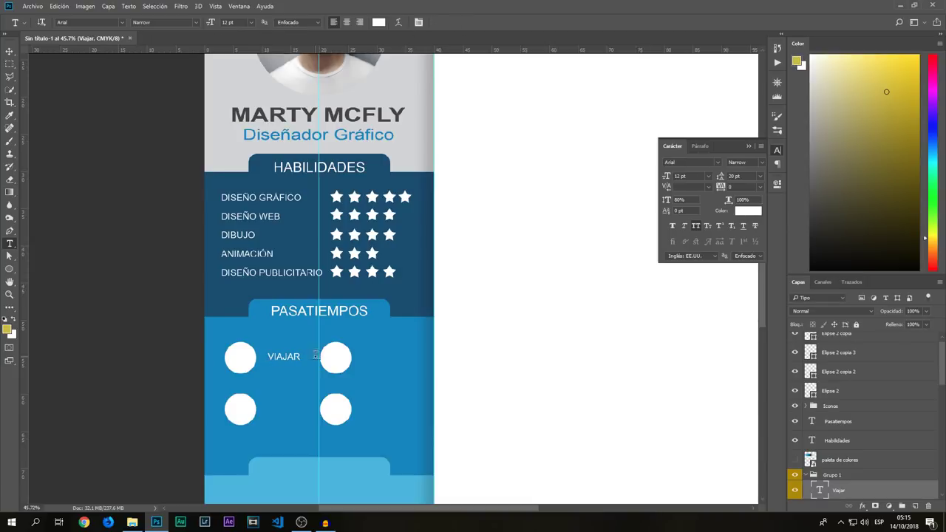
{"action": "left_click", "coordinate": [10, 51]}
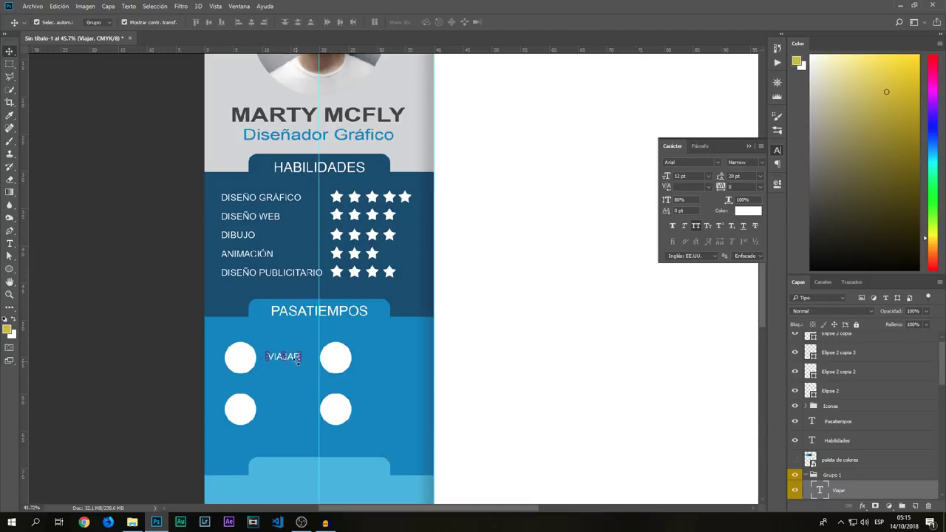
{"action": "key", "text": "Down"}
Step: Copy the VIAJAR label beside another circle and retype it as DEPORTE
{"action": "scroll", "coordinate": [289, 385], "scroll_direction": "up", "scroll_amount": 5}
{"action": "mouse_move", "coordinate": [343, 333]}
{"action": "left_mouse_down"}
{"action": "mouse_move", "coordinate": [343, 454]}
{"action": "mouse_move", "coordinate": [575, 333]}
{"action": "mouse_move", "coordinate": [575, 456]}
{"action": "left_mouse_up"}
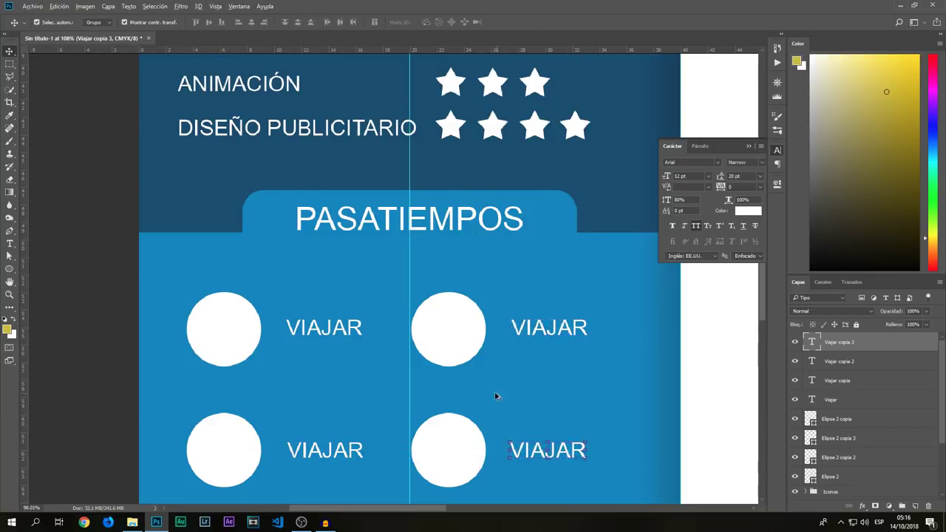
{"action": "scroll", "coordinate": [405, 422], "scroll_direction": "down", "scroll_amount": 1}
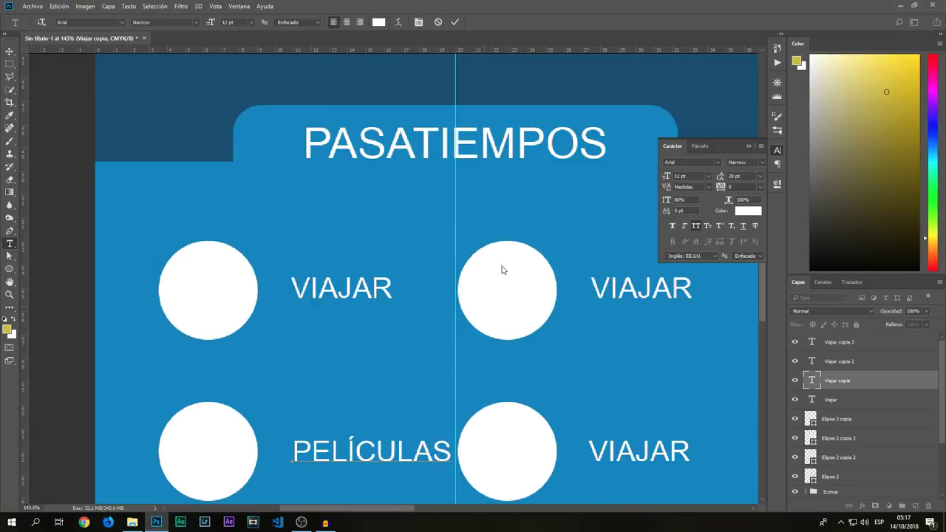
{"action": "key", "text": "ctrl+Return"}
{"action": "key", "text": "shift+Left"}
{"action": "key", "text": "shift+Left"}
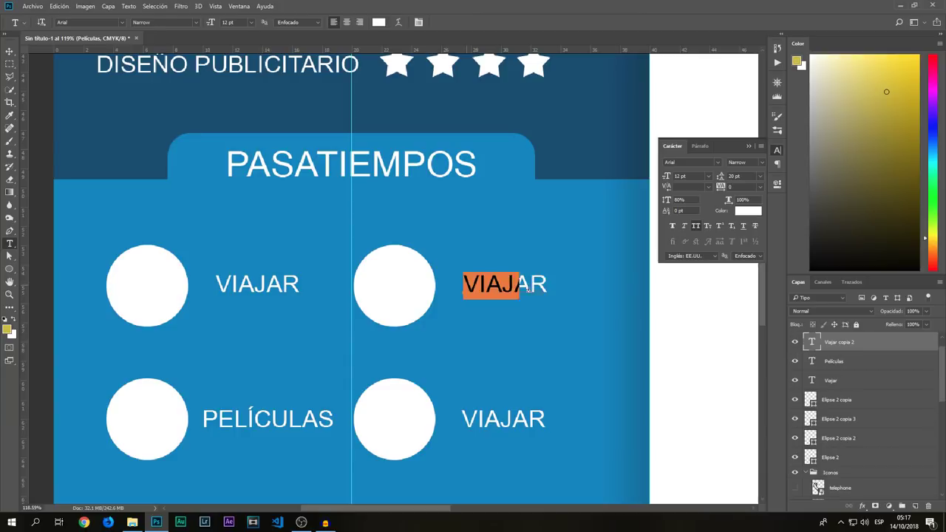
{"action": "type", "text": "DEPORTE"}
{"action": "key", "text": "ctrl+Return"}
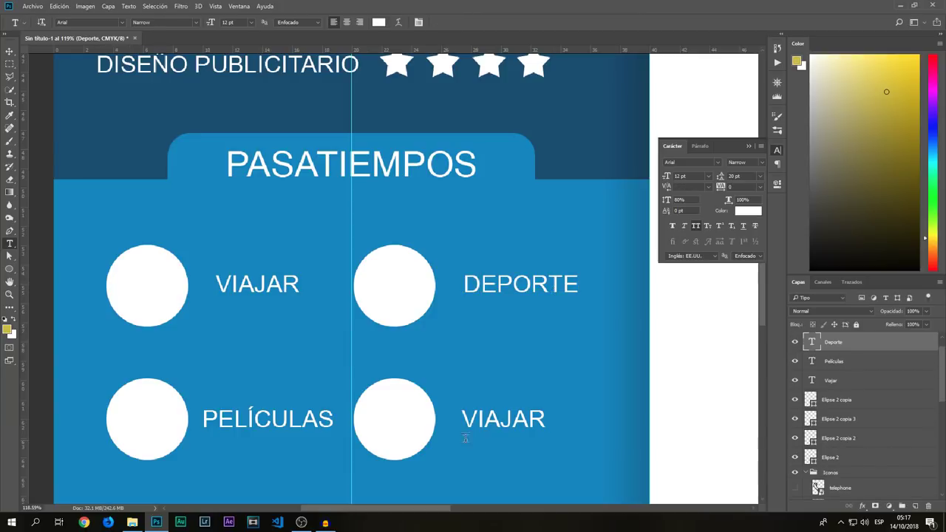
Step: Retype the bottom-right label copy as FOTOGRAFÍA
{"action": "left_click_drag", "start_coordinate": [461, 419], "coordinate": [552, 420]}
{"action": "type", "text": "OTOGRFAFÍA"}
{"action": "left_click", "coordinate": [455, 22]}
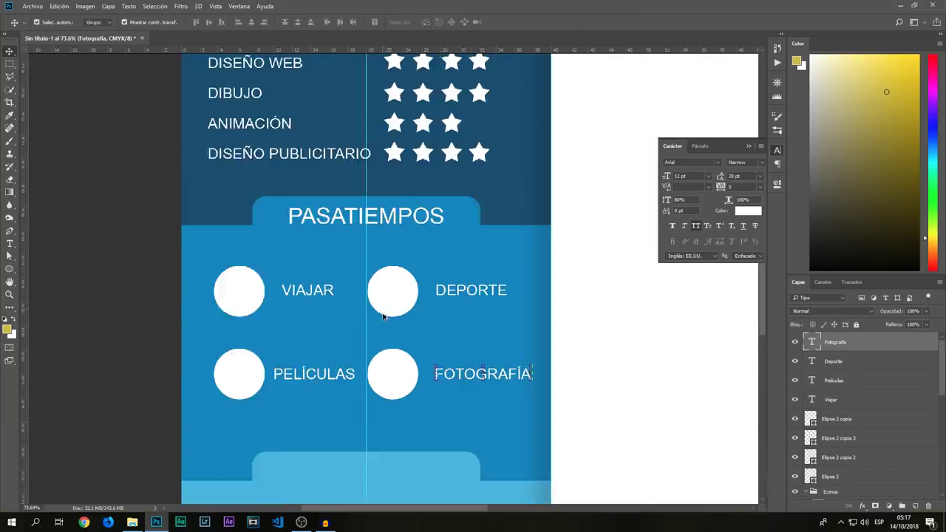
{"action": "scroll", "coordinate": [383, 317], "scroll_direction": "up", "scroll_amount": 1}
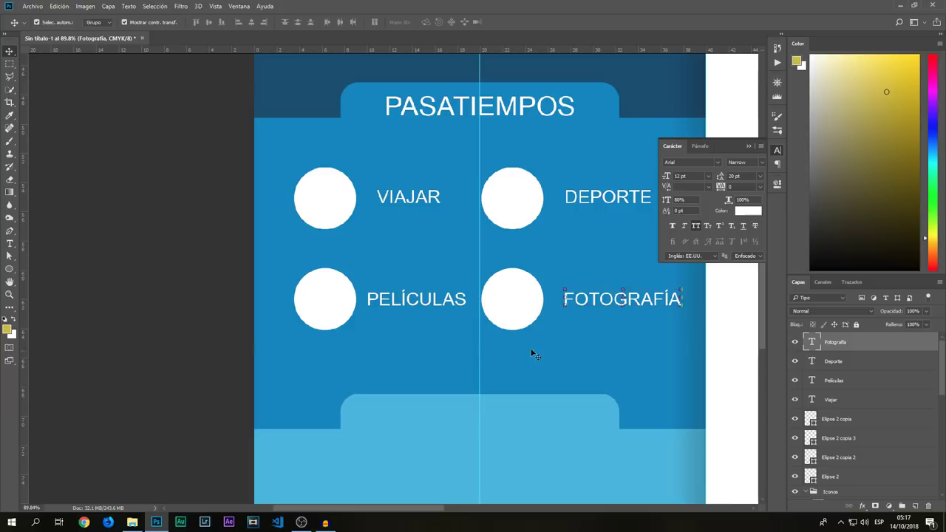
{"action": "scroll", "coordinate": [608, 373], "scroll_direction": "down", "scroll_amount": 1}
{"action": "scroll", "coordinate": [592, 391], "scroll_direction": "down", "scroll_amount": 1}
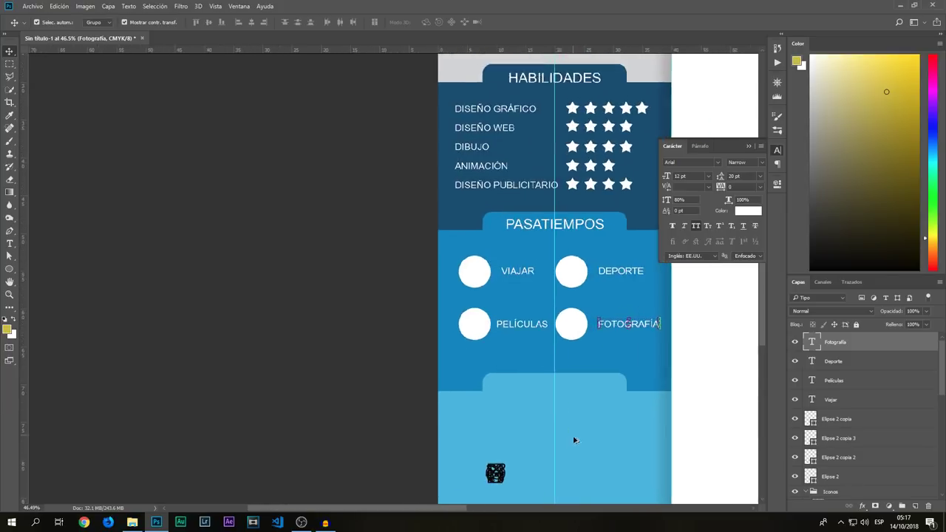
{"action": "scroll", "coordinate": [572, 439], "scroll_direction": "down", "scroll_amount": 1}
{"action": "left_click", "coordinate": [487, 477]}
{"action": "left_click", "coordinate": [487, 477]}
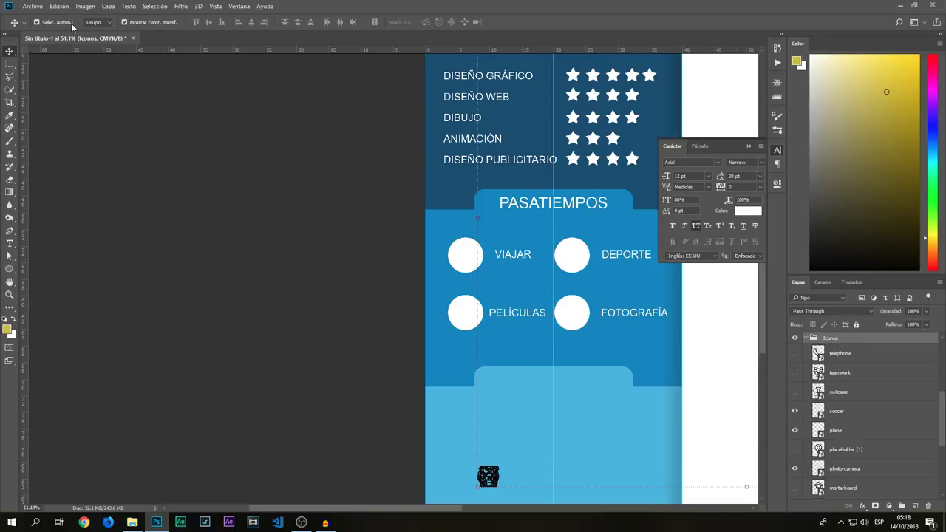
Step: Set the Move tool's Auto-Select to Layer so clicks pick single layers, not groups
{"action": "left_click", "coordinate": [109, 24]}
{"action": "left_click", "coordinate": [108, 24]}
{"action": "left_click", "coordinate": [109, 24]}
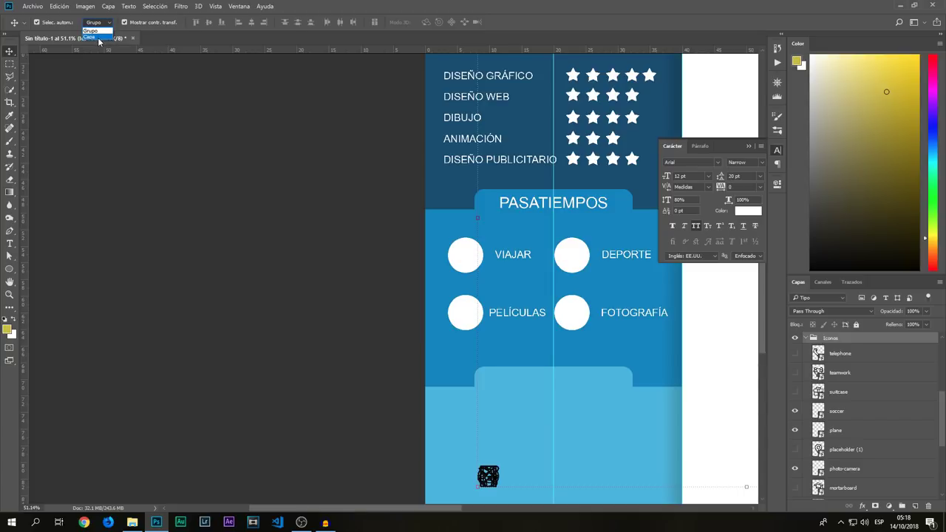
{"action": "left_click", "coordinate": [98, 37]}
{"action": "left_click", "coordinate": [151, 131]}
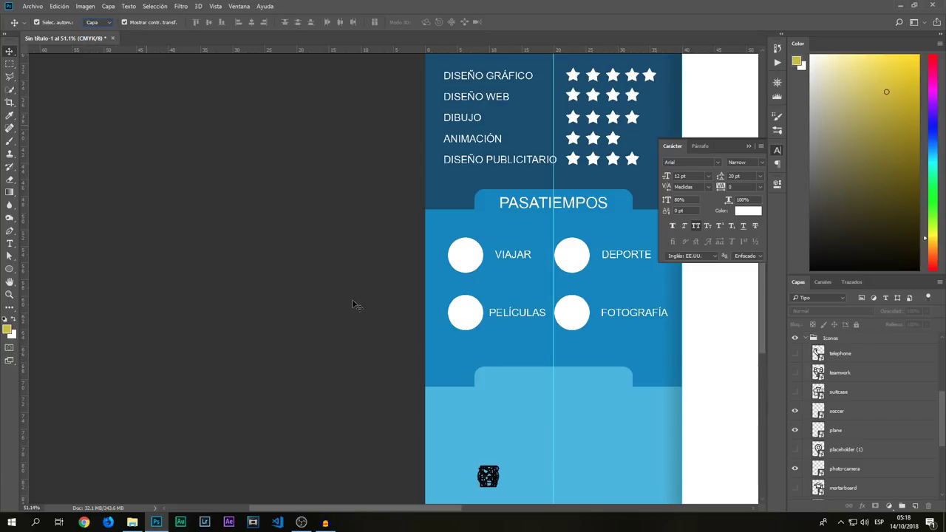
Step: Drag the plane icon into the VIAJAR circle and move the Iconos group above the circles
{"action": "left_click", "coordinate": [488, 477]}
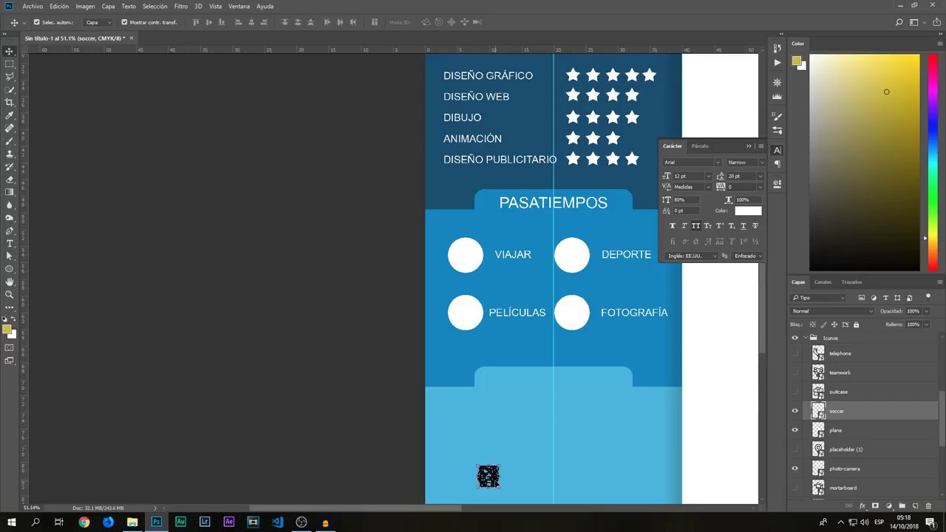
{"action": "left_click_drag", "start_coordinate": [488, 477], "coordinate": [475, 266]}
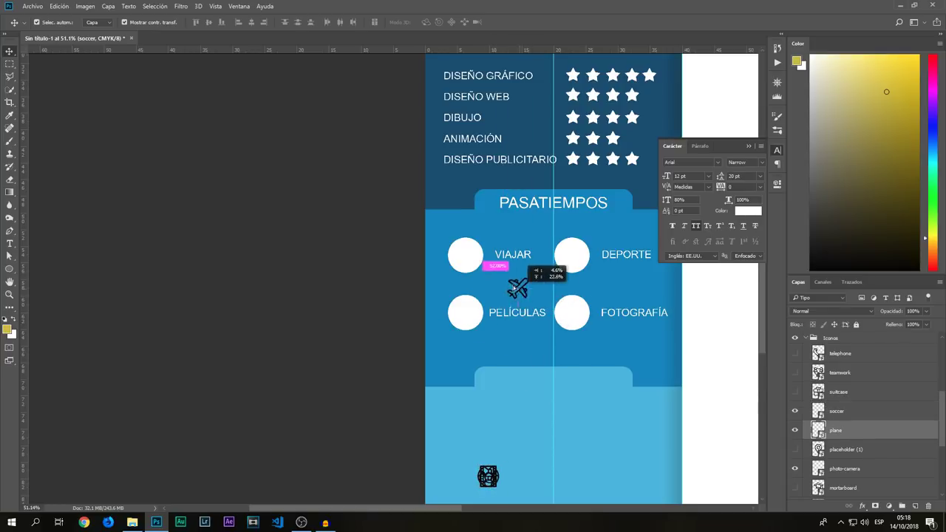
{"action": "left_click_drag", "start_coordinate": [475, 266], "coordinate": [474, 265]}
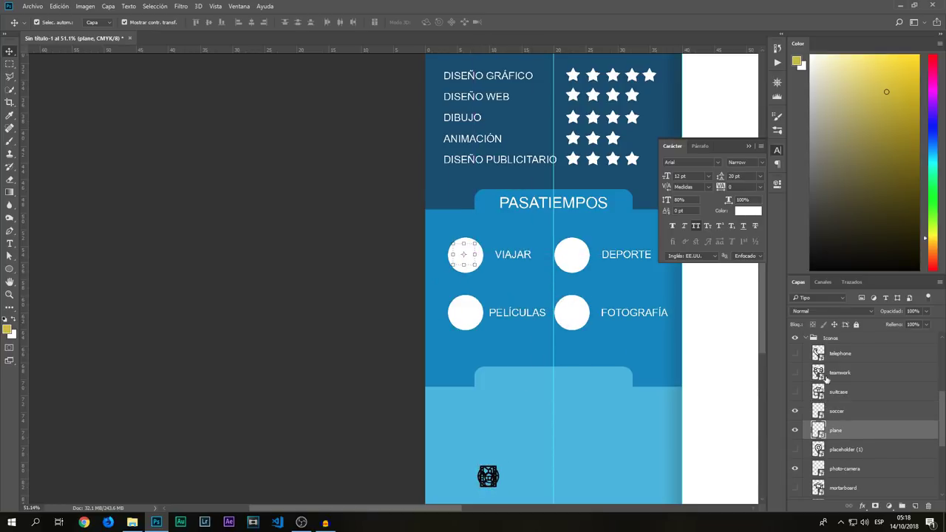
{"action": "scroll", "coordinate": [827, 387], "scroll_direction": "up", "scroll_amount": 5}
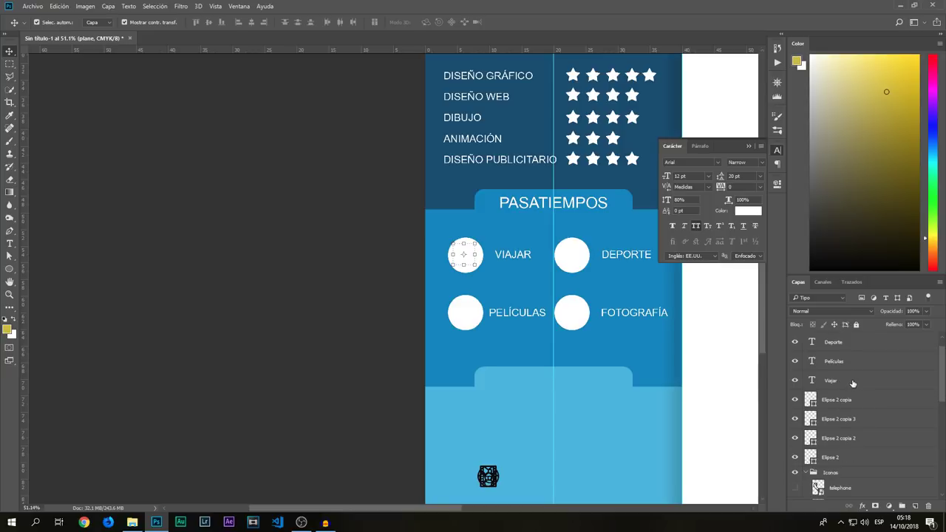
{"action": "left_click", "coordinate": [806, 473]}
{"action": "left_click_drag", "start_coordinate": [847, 479], "coordinate": [851, 333]}
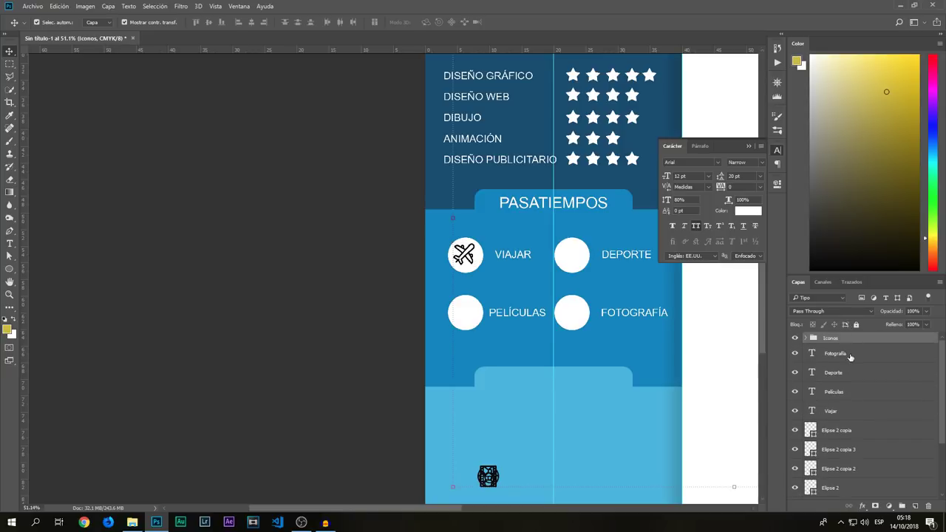
Step: Place the soccer ball in the DEPORTE circle and the film icon in PELÍCULAS
{"action": "left_click", "coordinate": [465, 254]}
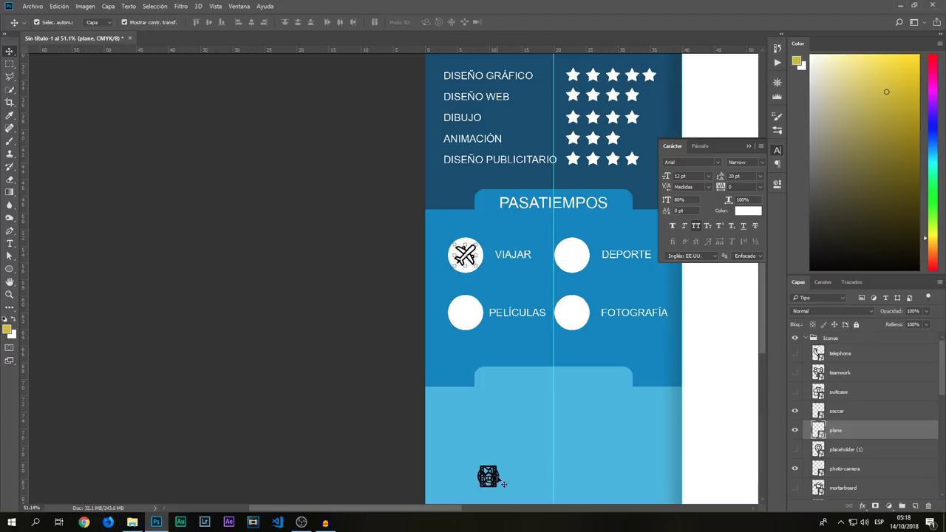
{"action": "left_click", "coordinate": [491, 479]}
{"action": "left_click_drag", "start_coordinate": [488, 476], "coordinate": [571, 254]}
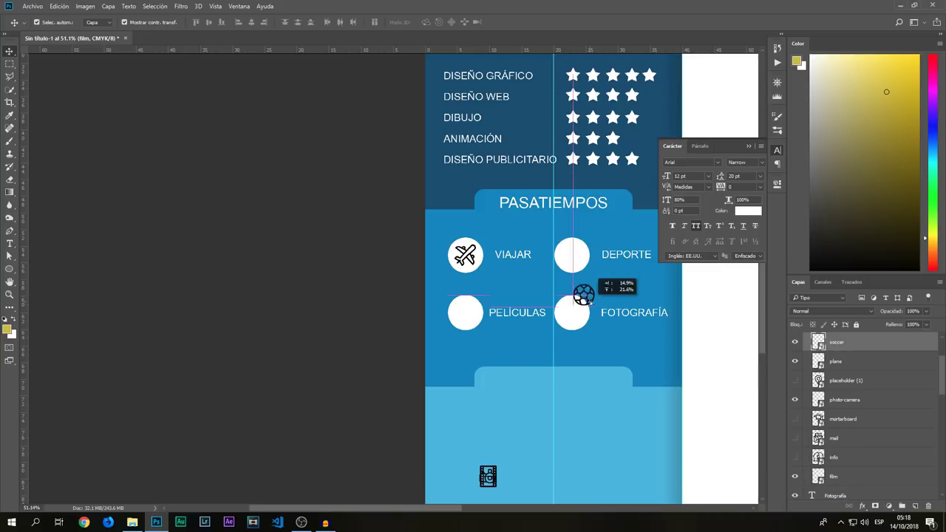
{"action": "left_click", "coordinate": [488, 477]}
{"action": "left_click_drag", "start_coordinate": [488, 477], "coordinate": [465, 312]}
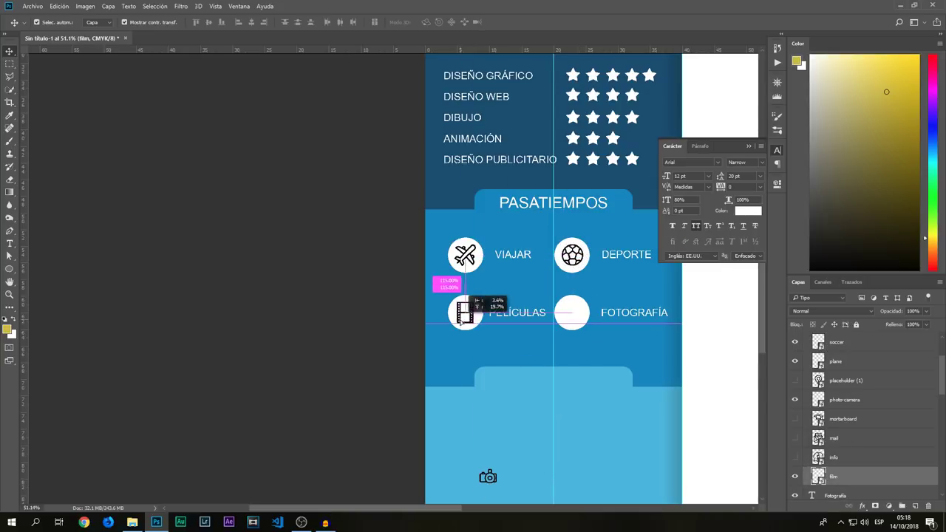
Step: Free-transform the camera icon into the FOTOGRAFÍA circle
{"action": "left_click", "coordinate": [487, 477]}
{"action": "scroll", "coordinate": [488, 476], "scroll_direction": "up", "scroll_amount": 3}
{"action": "key", "text": "ctrl+t"}
{"action": "left_click_drag", "start_coordinate": [486, 462], "coordinate": [657, 121]}
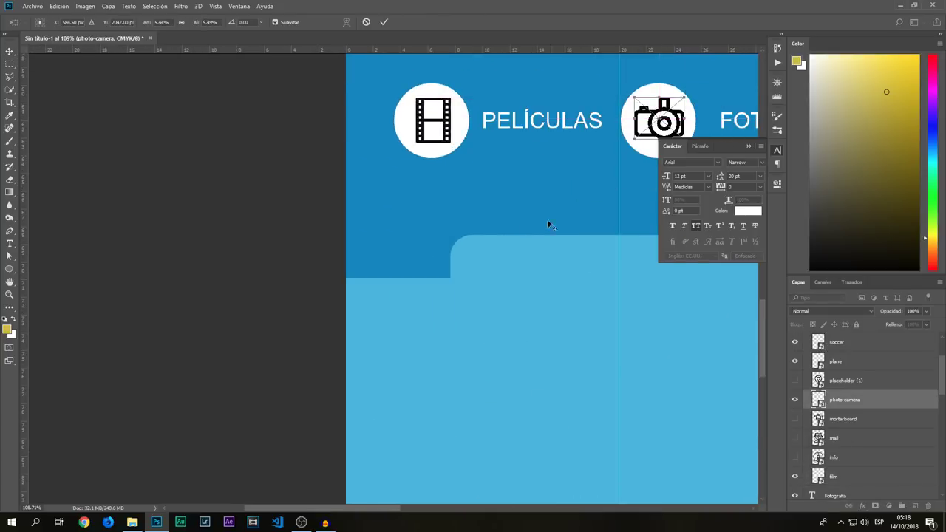
{"action": "key", "text": "Return"}
{"action": "scroll", "coordinate": [547, 219], "scroll_direction": "down", "scroll_amount": 5}
{"action": "left_click", "coordinate": [332, 168]}
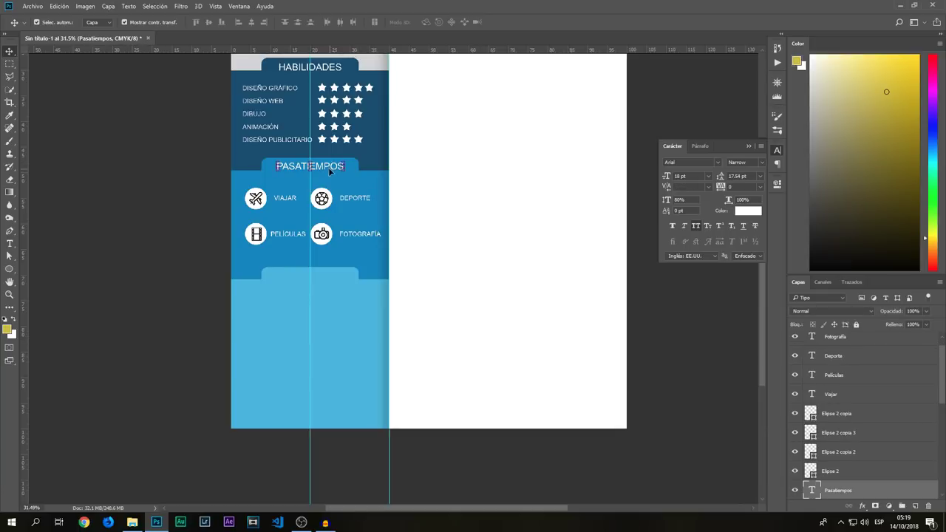
Step: Alt-drag a copy of the PASATIEMPOS title down onto the lower section's tab
{"action": "left_click_drag", "start_coordinate": [328, 169], "coordinate": [328, 276]}
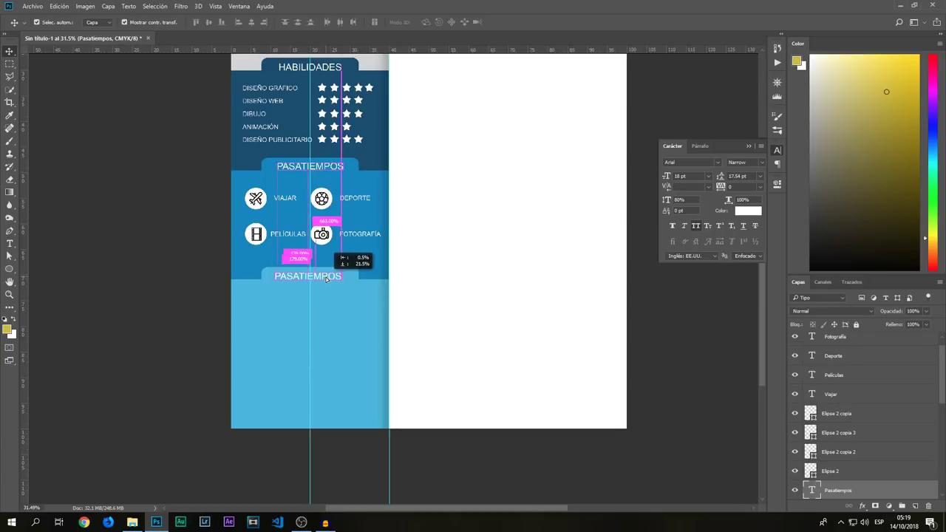
{"action": "left_click_drag", "start_coordinate": [327, 276], "coordinate": [327, 277]}
{"action": "key", "text": "Down"}
{"action": "key", "text": "Down"}
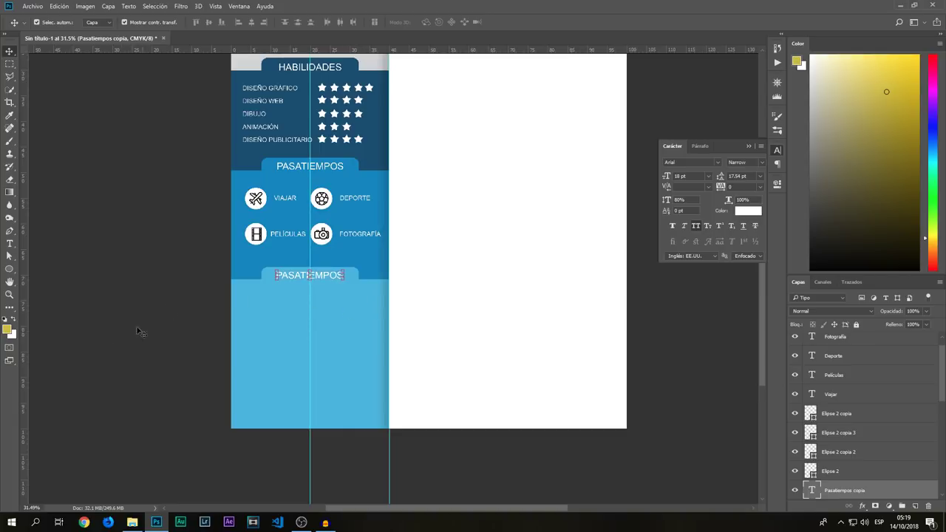
Step: Retype the copied title as CONTACTO and nudge it to centre on the tab
{"action": "left_click", "coordinate": [10, 244]}
{"action": "left_click_drag", "start_coordinate": [277, 275], "coordinate": [353, 289]}
{"action": "key", "text": "BackSpace"}
{"action": "type", "text": "CONTACTO"}
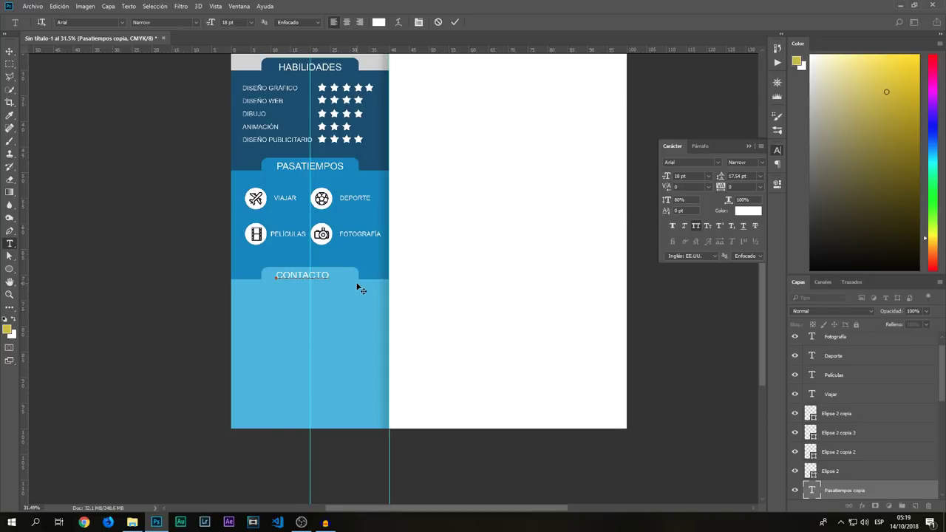
{"action": "left_click", "coordinate": [455, 22]}
{"action": "key", "text": "v"}
{"action": "key", "text": "shift+Right"}
{"action": "key", "text": "shift+Right"}
{"action": "key", "text": "shift+Right"}
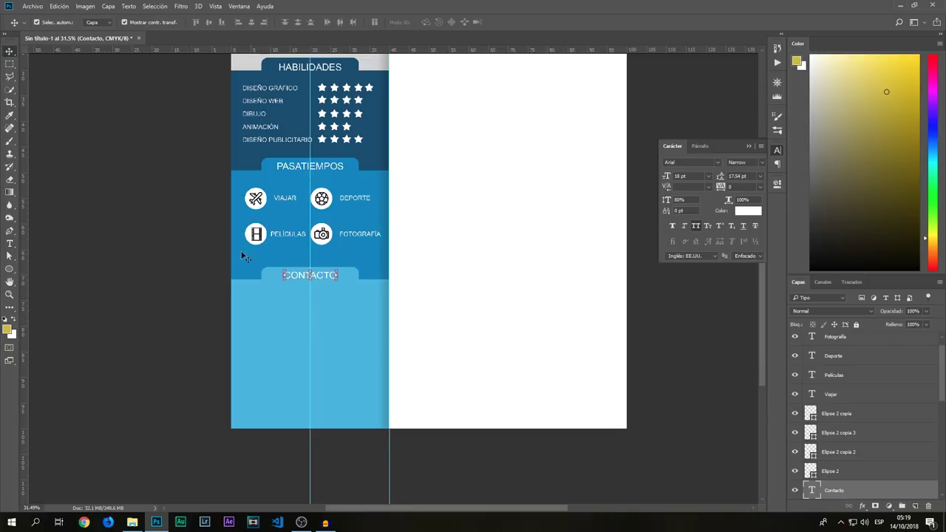
{"action": "scroll", "coordinate": [238, 258], "scroll_direction": "up", "scroll_amount": 2}
{"action": "scroll", "coordinate": [217, 229], "scroll_direction": "up", "scroll_amount": 2}
Step: Copy a hobby circle into the CONTACTO section four times and shift the circles slightly lower
{"action": "left_click", "coordinate": [294, 246]}
{"action": "scroll", "coordinate": [325, 266], "scroll_direction": "up", "scroll_amount": 2}
{"action": "left_click_drag", "start_coordinate": [316, 284], "coordinate": [319, 451]}
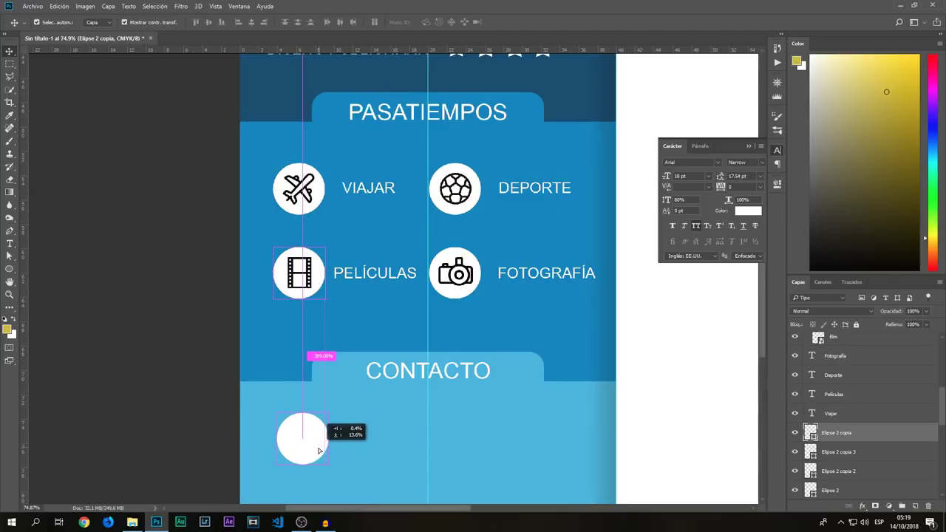
{"action": "scroll", "coordinate": [300, 438], "scroll_direction": "down", "scroll_amount": 4}
{"action": "left_click_drag", "start_coordinate": [334, 285], "coordinate": [336, 411]}
{"action": "left_click", "coordinate": [327, 365], "text": "shift"}
{"action": "left_click", "coordinate": [328, 326], "text": "shift"}
{"action": "left_click", "coordinate": [332, 289], "text": "shift"}
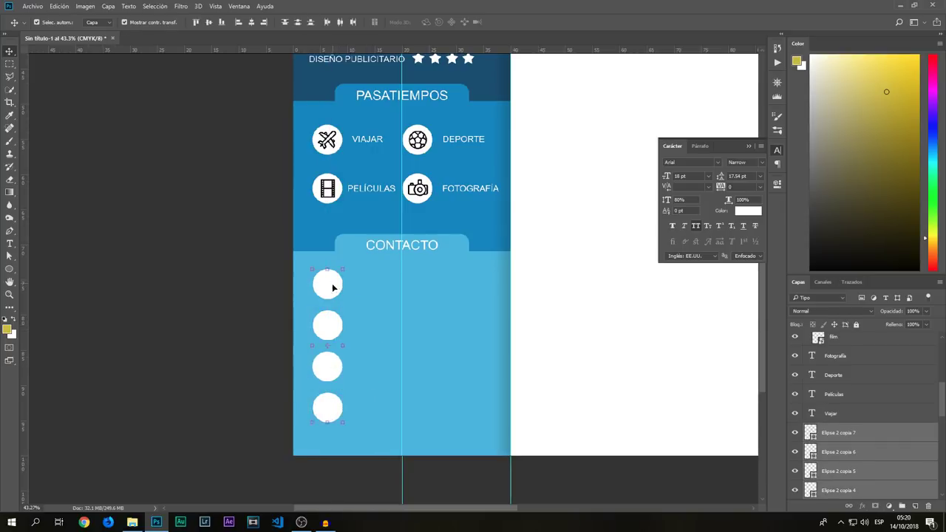
{"action": "left_click_drag", "start_coordinate": [333, 288], "coordinate": [342, 298]}
{"action": "scroll", "coordinate": [417, 300], "scroll_direction": "up", "scroll_amount": 2}
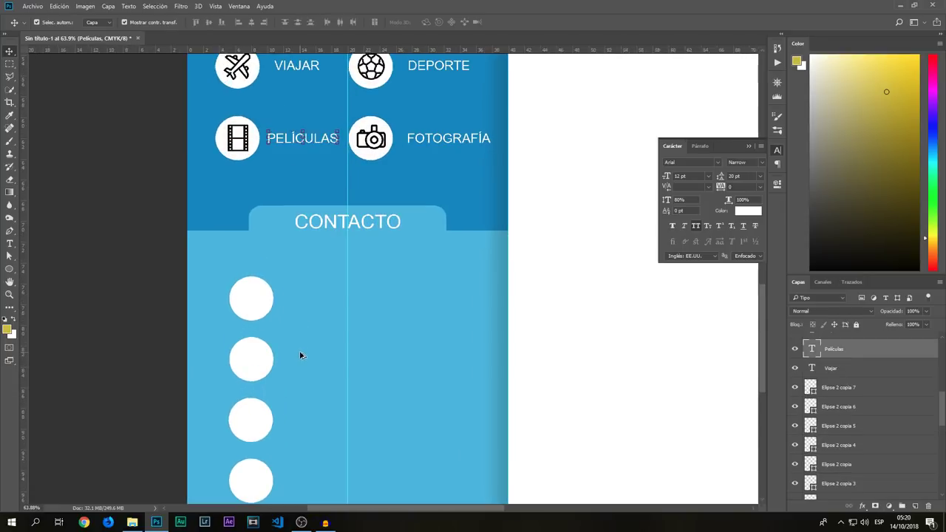
{"action": "scroll", "coordinate": [300, 356], "scroll_direction": "down", "scroll_amount": 1}
Step: Copy PELÍCULAS beside the first circle at 18 pt, retype it as the phone number, duplicate it
{"action": "left_click_drag", "start_coordinate": [315, 177], "coordinate": [339, 311]}
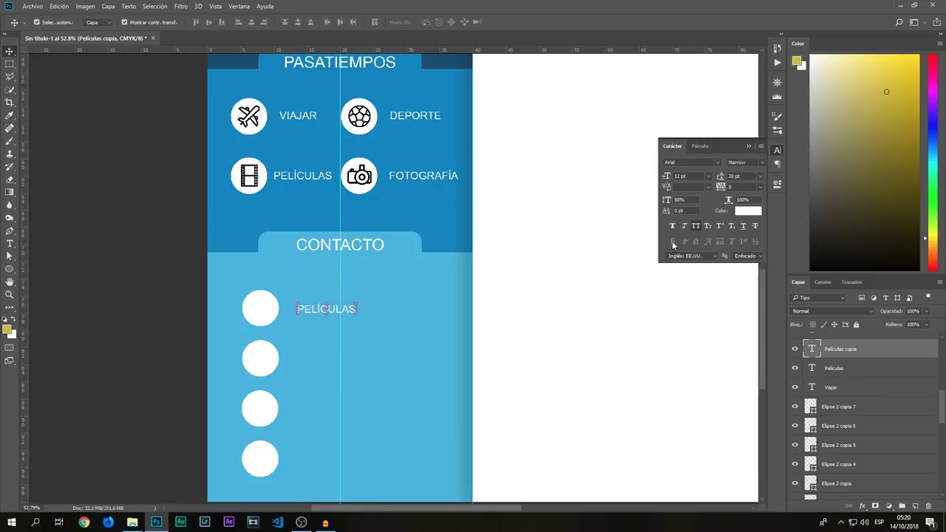
{"action": "left_click", "coordinate": [709, 177]}
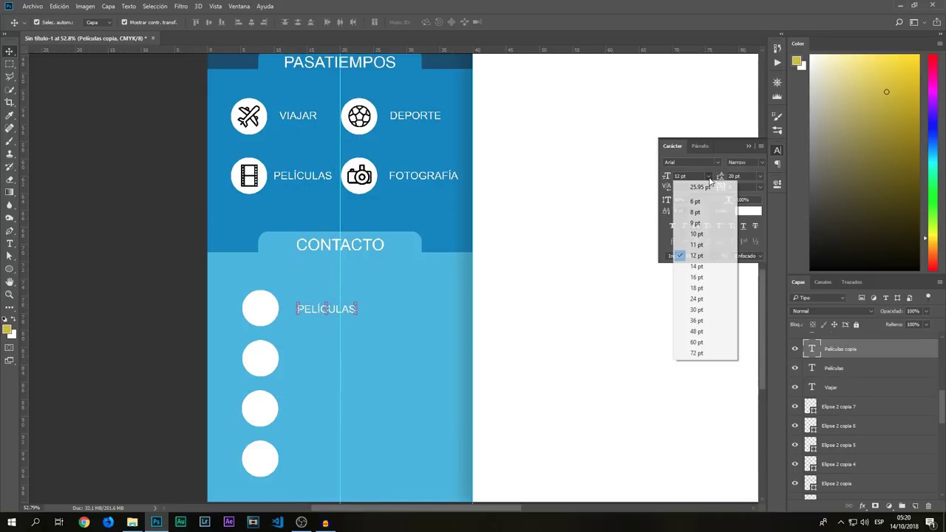
{"action": "left_click", "coordinate": [703, 288]}
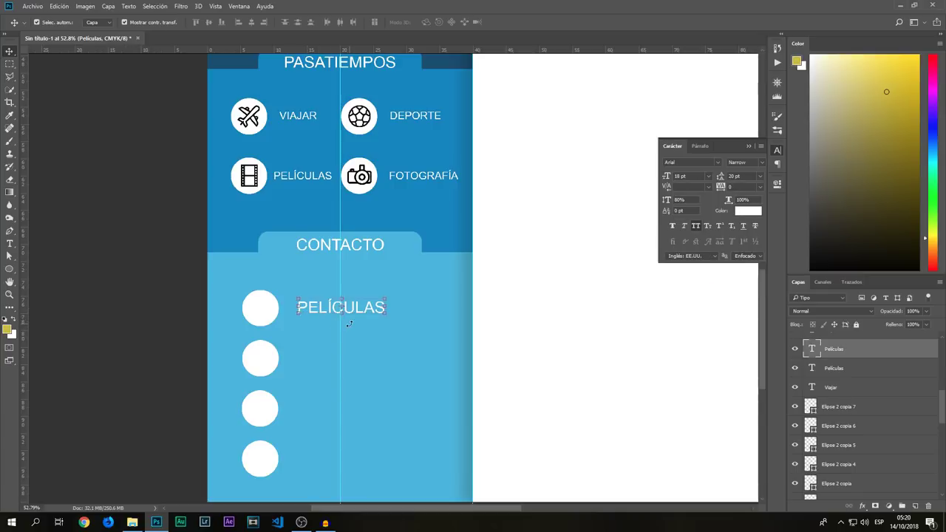
{"action": "left_click", "coordinate": [9, 243]}
{"action": "left_click_drag", "start_coordinate": [306, 311], "coordinate": [420, 317]}
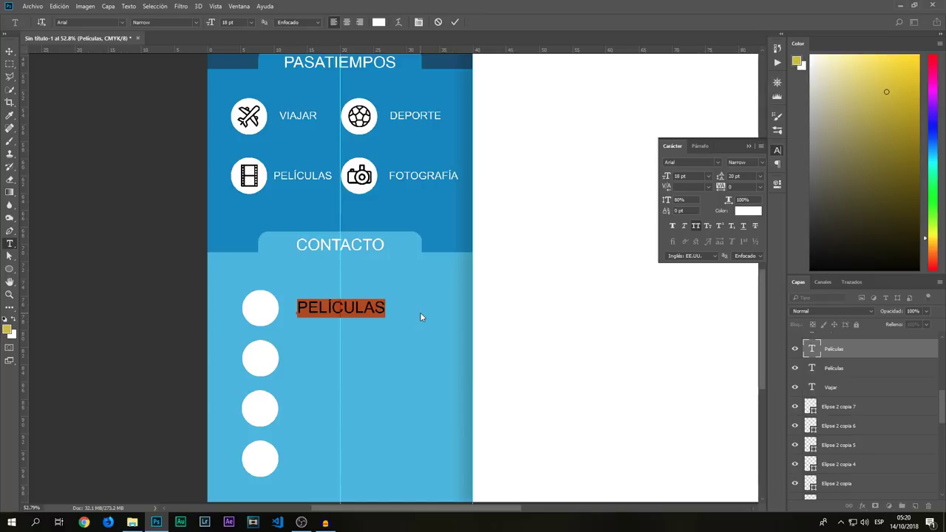
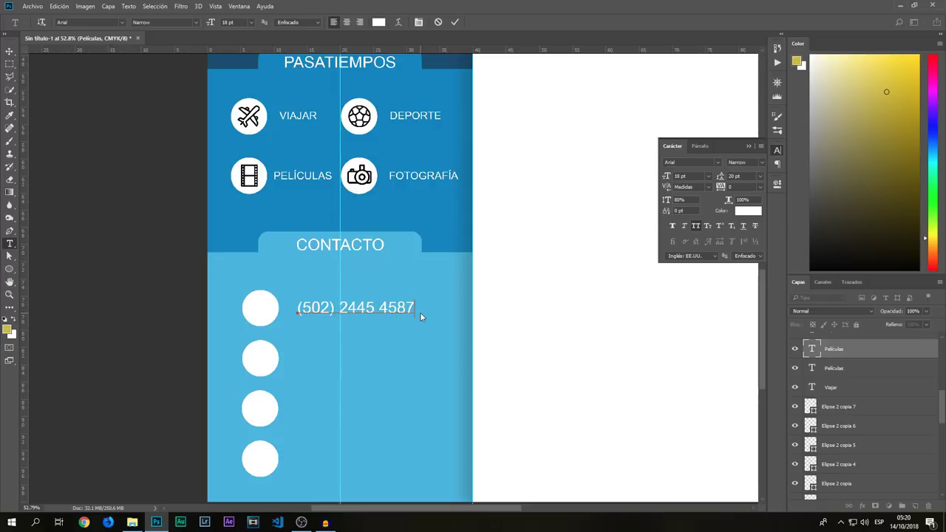
{"action": "key", "text": "ctrl+Return"}
{"action": "mouse_move", "coordinate": [420, 316]}
{"action": "left_mouse_down"}
{"action": "mouse_move", "coordinate": [382, 363]}
{"action": "mouse_move", "coordinate": [371, 357]}
{"action": "left_mouse_up"}
Step: Retype the second contact line as SAN SALVADOR
{"action": "left_click", "coordinate": [9, 244]}
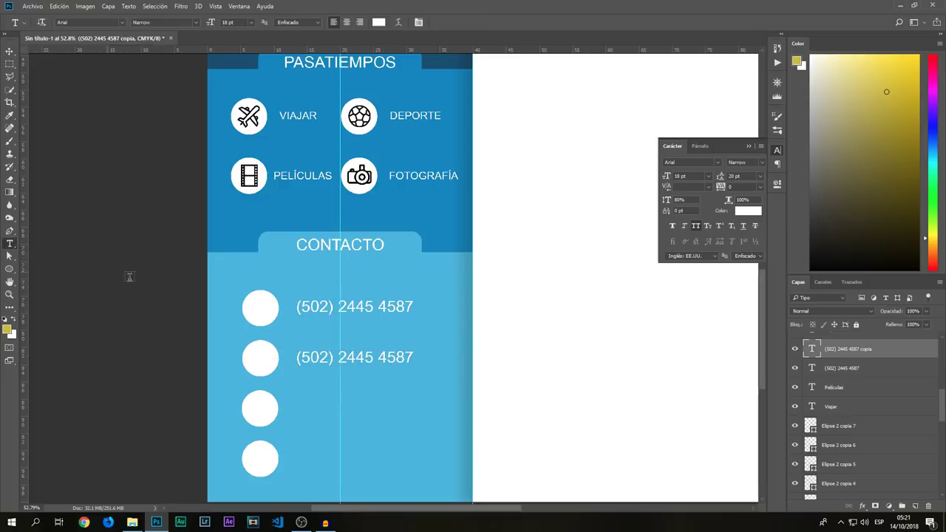
{"action": "left_click_drag", "start_coordinate": [298, 358], "coordinate": [431, 357]}
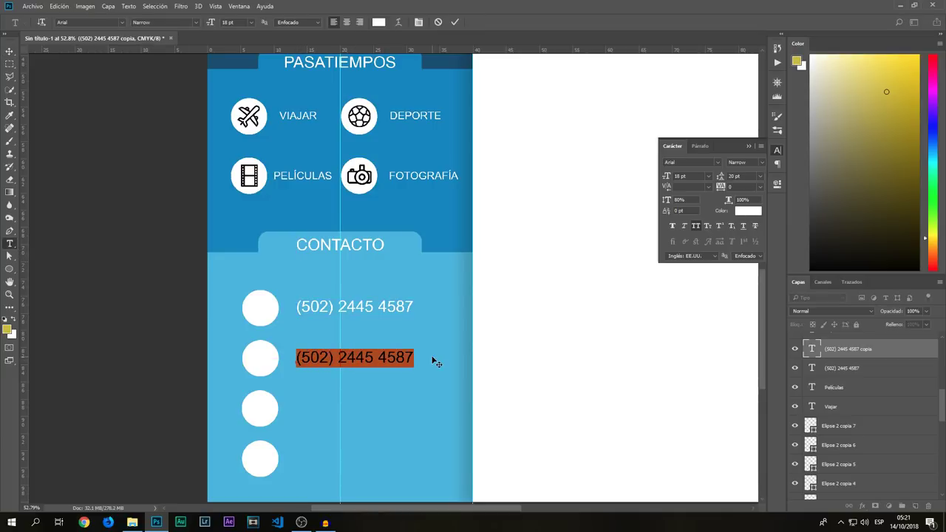
{"action": "type", "text": "EL"}
{"action": "key", "text": "BackSpace"}
{"action": "key", "text": "BackSpace"}
{"action": "type", "text": "SAN SALVADOR"}
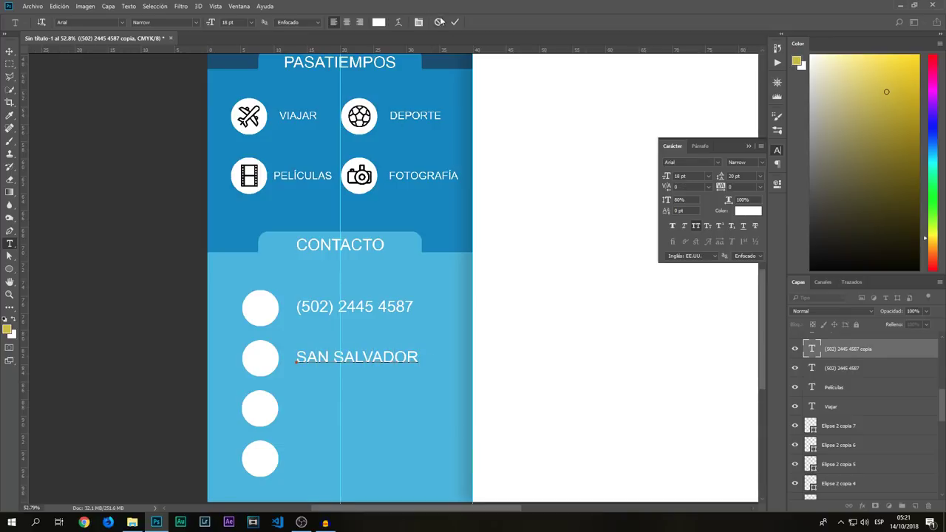
{"action": "left_click", "coordinate": [455, 22]}
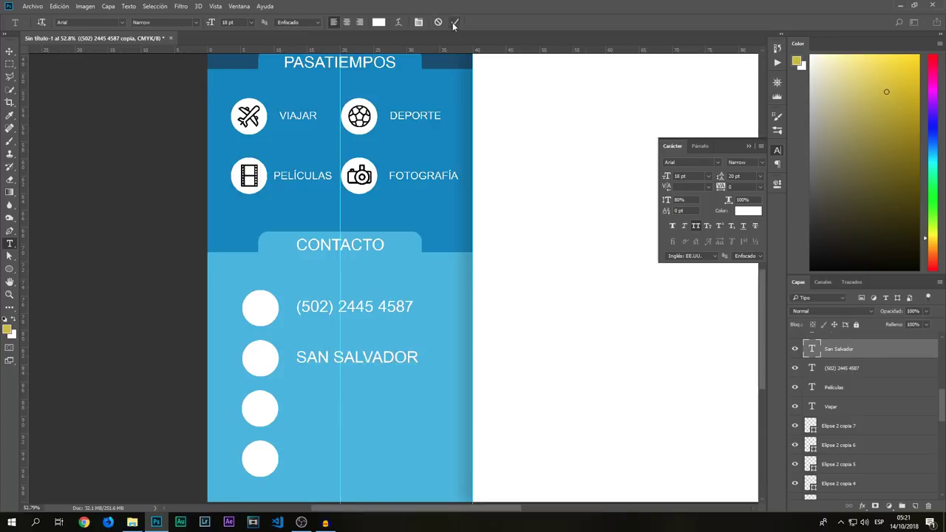
{"action": "key", "text": "v"}
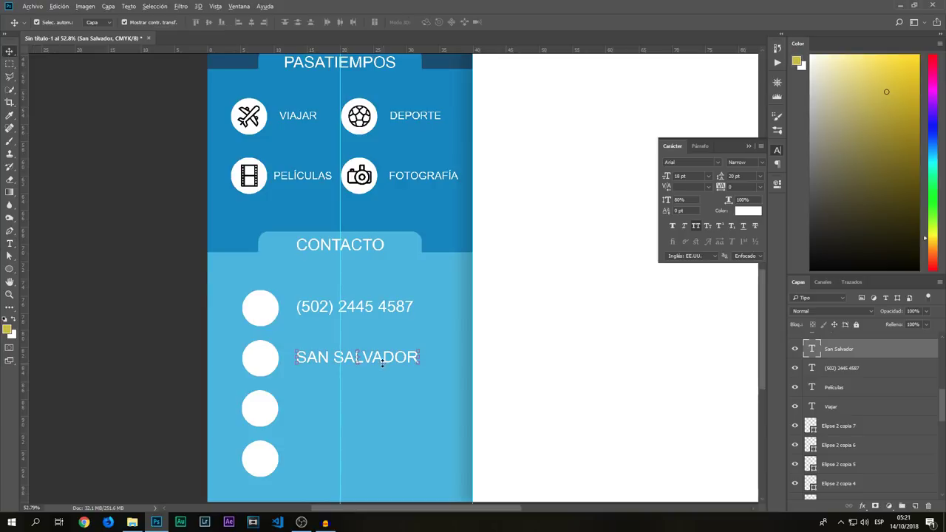
Step: Copy the line beside the third circle, retype it as the e-mail address at 12 pt
{"action": "left_click_drag", "start_coordinate": [380, 361], "coordinate": [382, 415]}
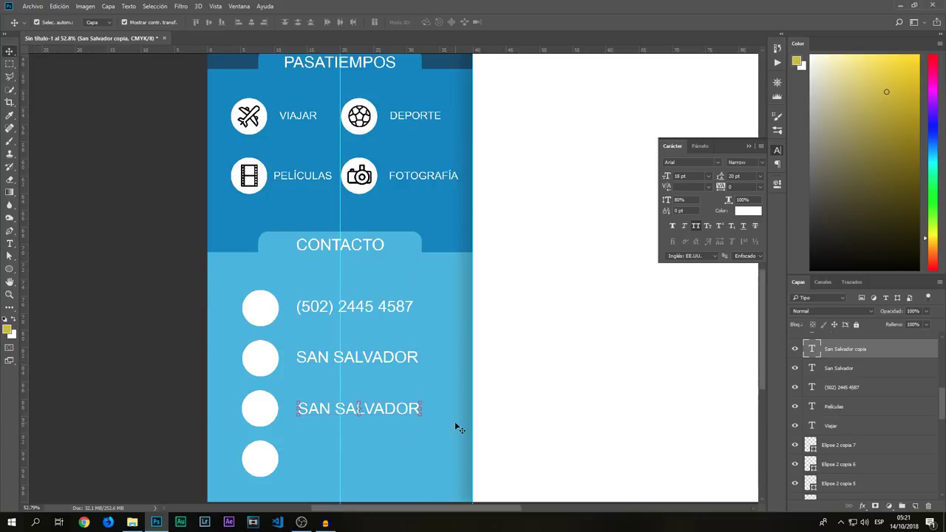
{"action": "key", "text": "t"}
{"action": "left_click_drag", "start_coordinate": [300, 412], "coordinate": [439, 412]}
{"action": "type", "text": "MICORREO"}
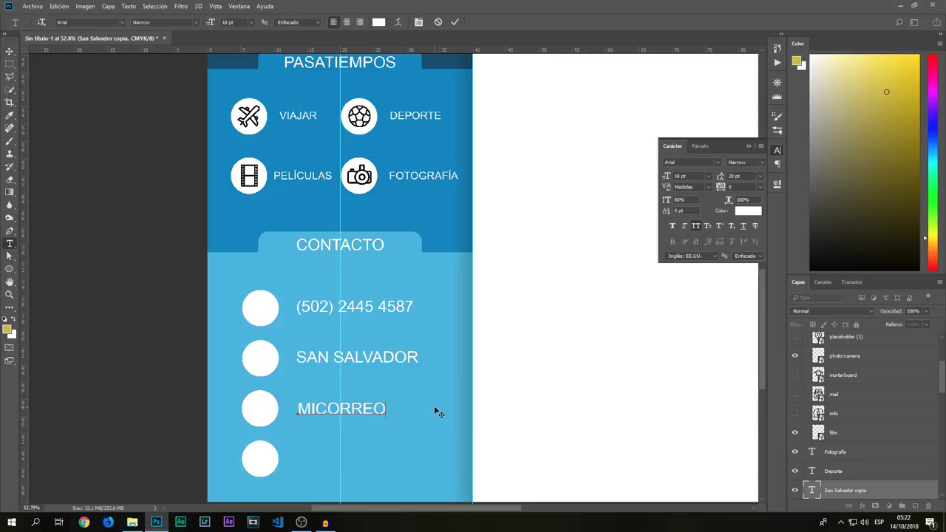
{"action": "type", "text": "@GMAIL.CO"}
{"action": "left_click", "coordinate": [455, 22]}
{"action": "left_click", "coordinate": [709, 177]}
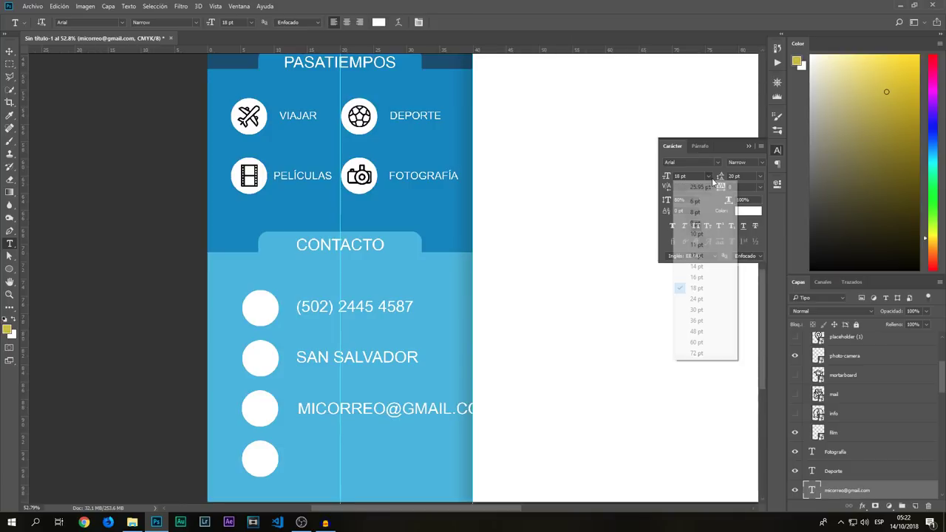
{"action": "left_click", "coordinate": [696, 255]}
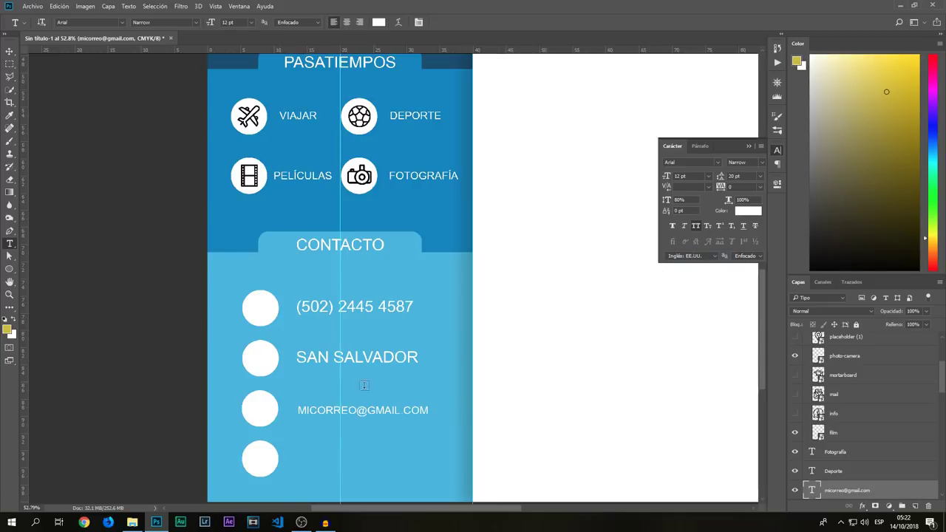
{"action": "left_click", "coordinate": [9, 51]}
{"action": "scroll", "coordinate": [356, 439], "scroll_direction": "down", "scroll_amount": 1}
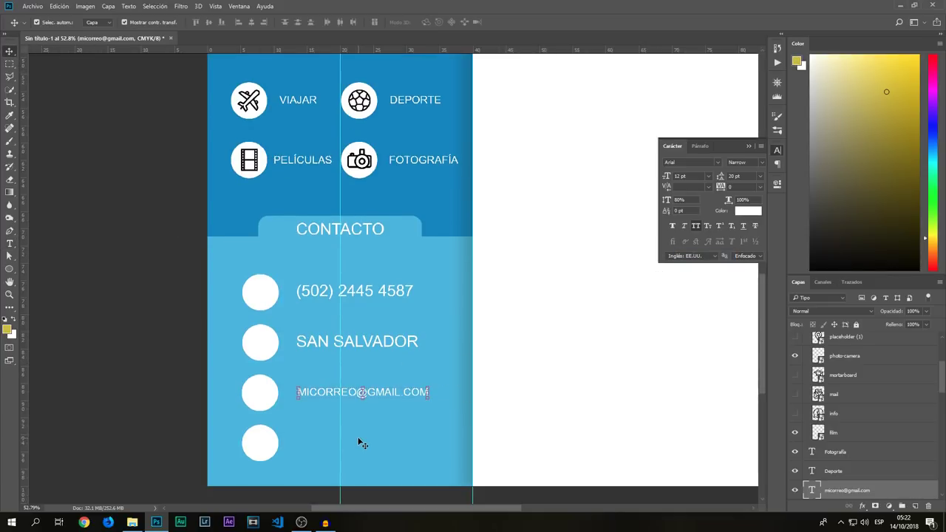
Step: Copy the e-mail line beside the fourth circle and retype it as '25 AÑOS - SOLTERO'
{"action": "scroll", "coordinate": [361, 443], "scroll_direction": "up", "scroll_amount": 2}
{"action": "left_click_drag", "start_coordinate": [405, 381], "coordinate": [412, 445]}
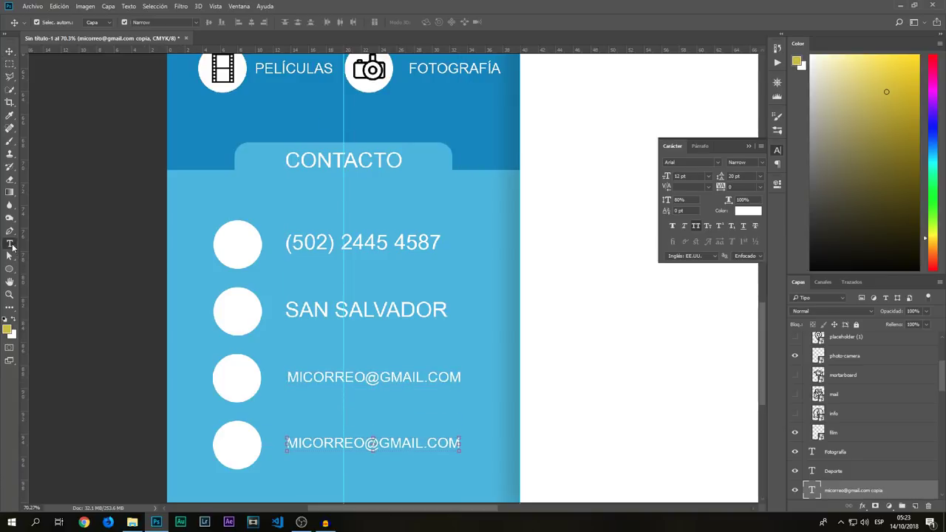
{"action": "left_click", "coordinate": [10, 244]}
{"action": "left_click_drag", "start_coordinate": [289, 443], "coordinate": [477, 444]}
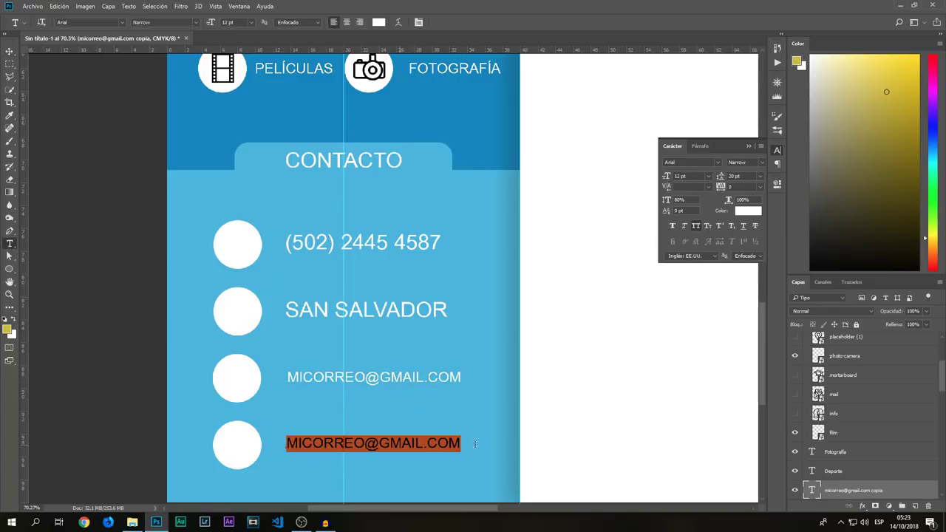
{"action": "type", "text": "EDAD"}
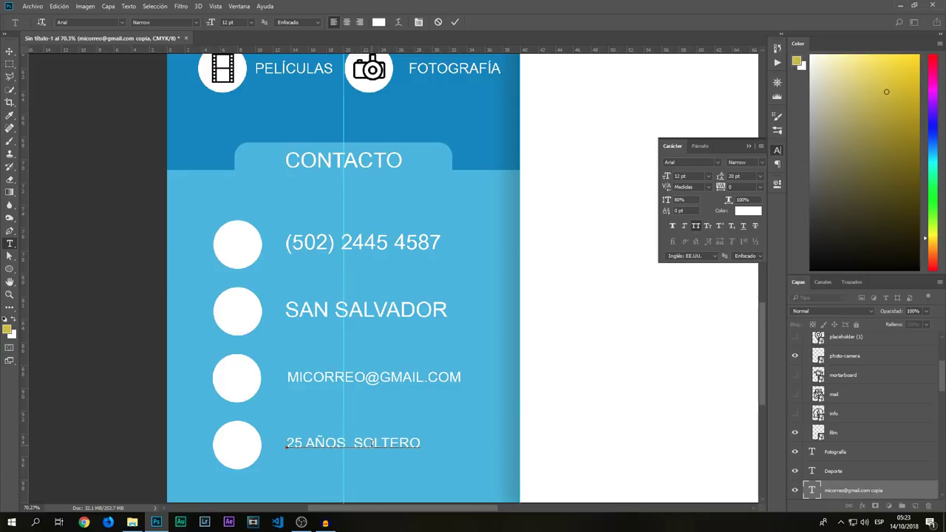
{"action": "type", "text": "-"}
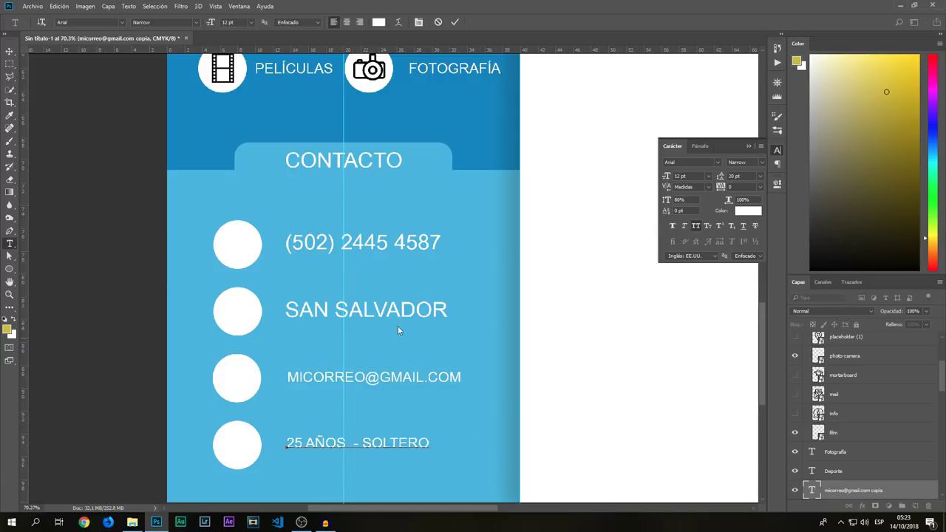
{"action": "left_click", "coordinate": [455, 22]}
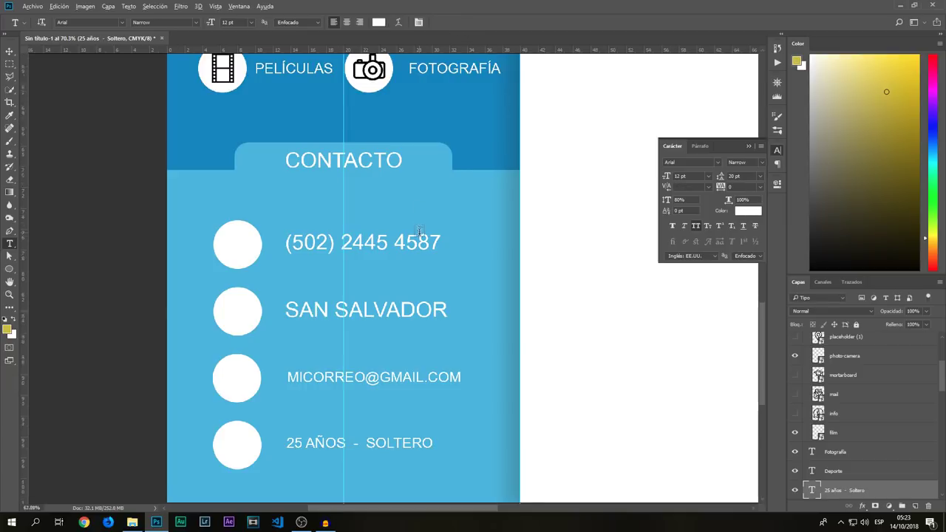
{"action": "scroll", "coordinate": [293, 357], "scroll_direction": "up", "scroll_amount": 5}
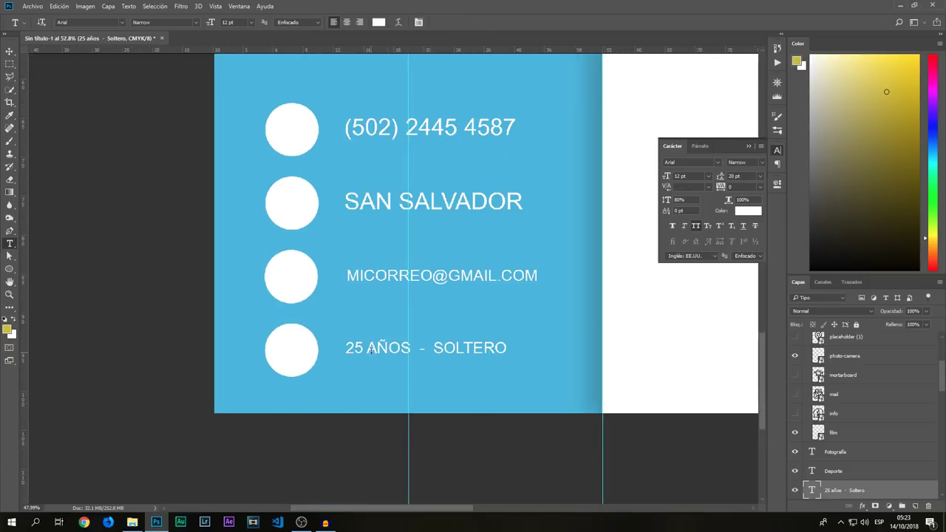
{"action": "scroll", "coordinate": [390, 354], "scroll_direction": "down", "scroll_amount": 3}
{"action": "scroll", "coordinate": [390, 355], "scroll_direction": "up", "scroll_amount": 1}
{"action": "scroll", "coordinate": [390, 354], "scroll_direction": "down", "scroll_amount": 1}
{"action": "scroll", "coordinate": [370, 370], "scroll_direction": "down", "scroll_amount": 2}
{"action": "scroll", "coordinate": [331, 407], "scroll_direction": "down", "scroll_amount": 1}
{"action": "scroll", "coordinate": [331, 407], "scroll_direction": "up", "scroll_amount": 2}
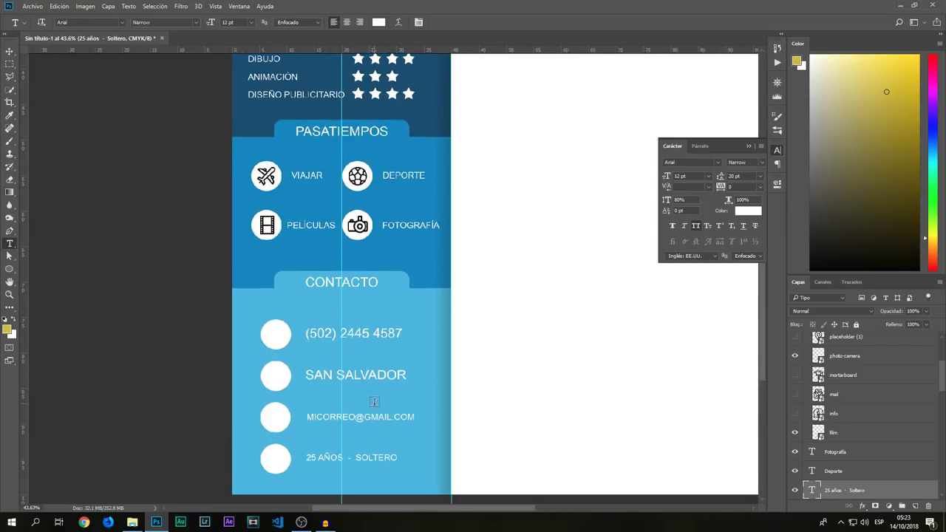
{"action": "scroll", "coordinate": [375, 401], "scroll_direction": "up", "scroll_amount": 1}
{"action": "scroll", "coordinate": [397, 406], "scroll_direction": "up", "scroll_amount": 1}
{"action": "left_click", "coordinate": [10, 51]}
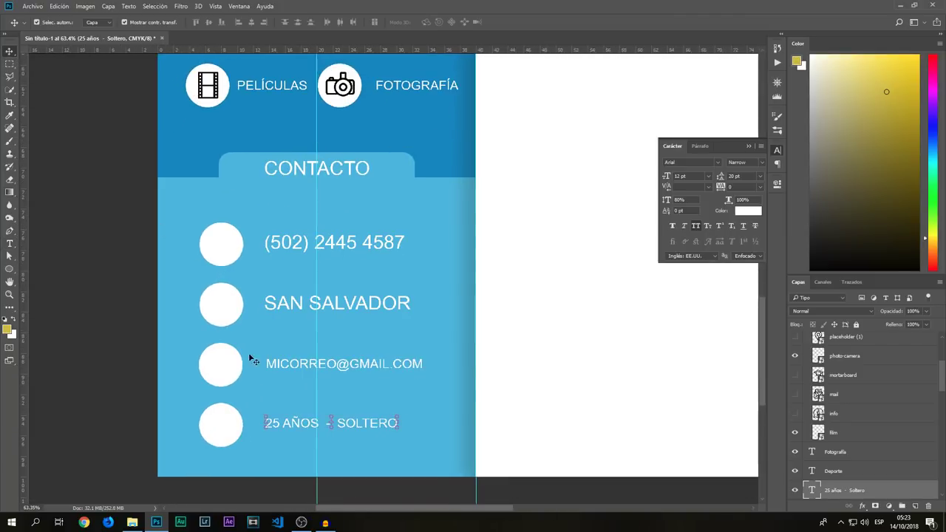
Step: Show the mail icon layer and scale the huge envelope down toward the contact circles
{"action": "scroll", "coordinate": [856, 429], "scroll_direction": "up", "scroll_amount": 2}
{"action": "left_click", "coordinate": [850, 446]}
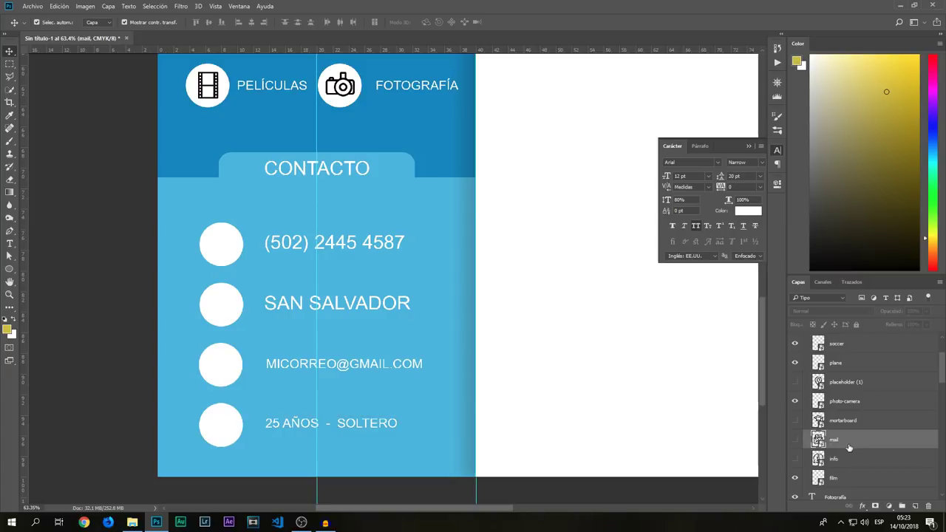
{"action": "left_click", "coordinate": [792, 439]}
{"action": "scroll", "coordinate": [528, 345], "scroll_direction": "down", "scroll_amount": 3}
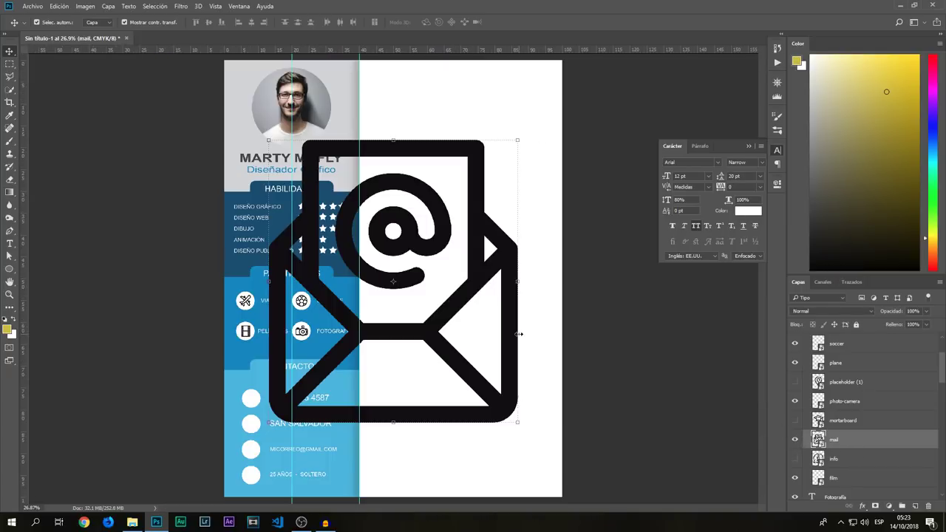
{"action": "left_click_drag", "start_coordinate": [518, 120], "coordinate": [294, 433]}
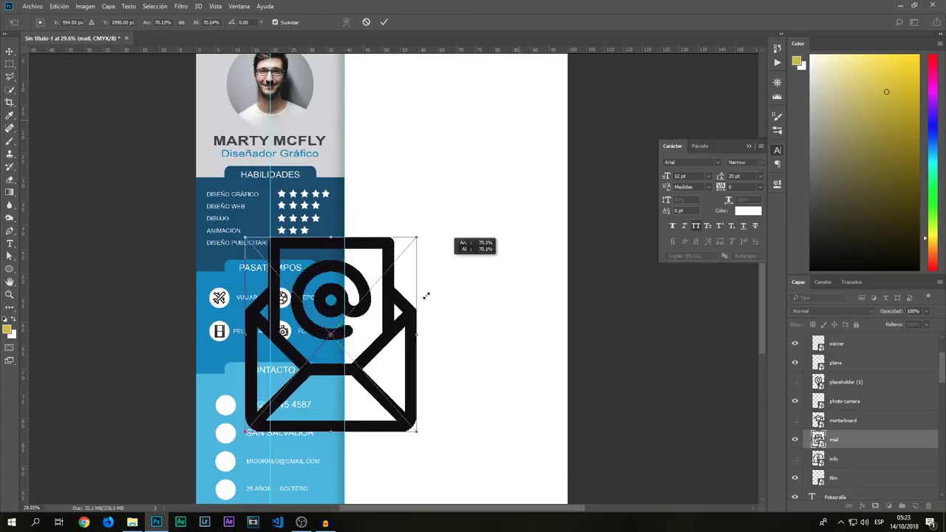
{"action": "scroll", "coordinate": [201, 468], "scroll_direction": "up", "scroll_amount": 2}
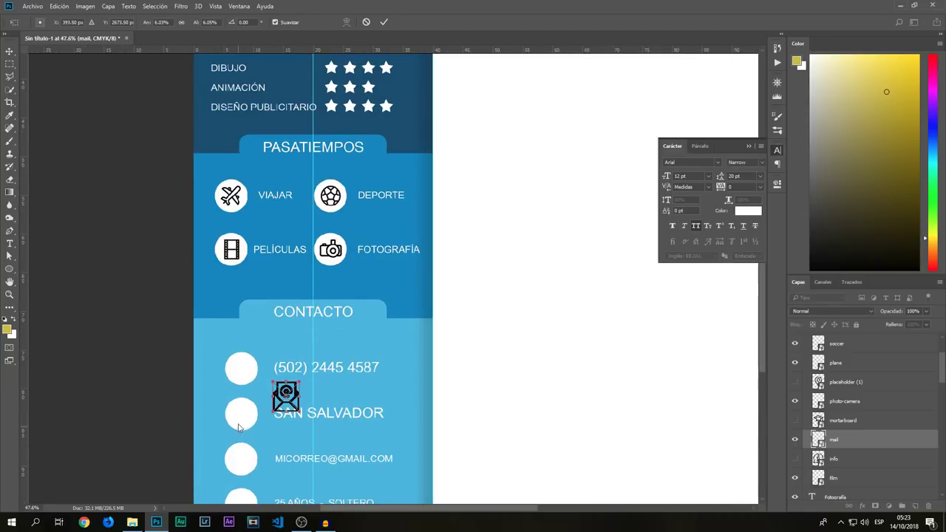
{"action": "scroll", "coordinate": [630, 277], "scroll_direction": "down", "scroll_amount": 3}
{"action": "scroll", "coordinate": [629, 277], "scroll_direction": "up", "scroll_amount": 2}
{"action": "left_click_drag", "start_coordinate": [338, 244], "coordinate": [271, 399]}
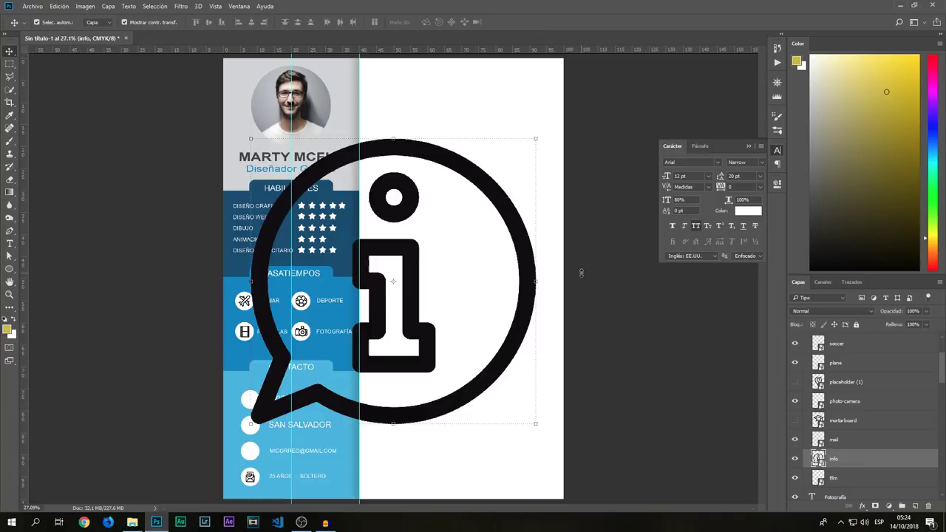
Step: Fit the info icon into the age circle, the envelope into the e-mail circle, then shrink the pin
{"action": "left_click_drag", "start_coordinate": [538, 140], "coordinate": [272, 425]}
{"action": "scroll", "coordinate": [230, 472], "scroll_direction": "up", "scroll_amount": 2}
{"action": "scroll", "coordinate": [215, 482], "scroll_direction": "up", "scroll_amount": 2}
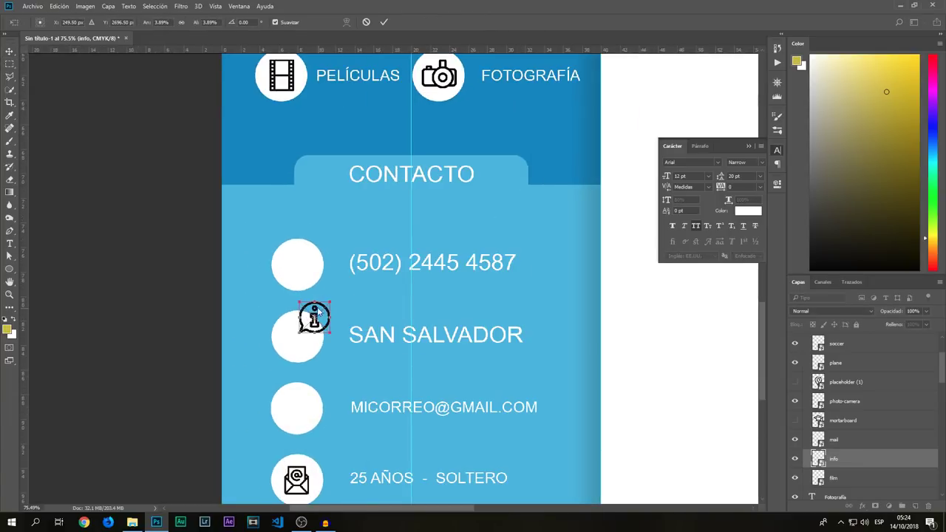
{"action": "mouse_move", "coordinate": [314, 317]}
{"action": "left_mouse_down"}
{"action": "mouse_move", "coordinate": [316, 329]}
{"action": "mouse_move", "coordinate": [243, 397]}
{"action": "left_mouse_up"}
{"action": "left_click", "coordinate": [383, 21]}
{"action": "mouse_move", "coordinate": [296, 479]}
{"action": "left_mouse_down"}
{"action": "mouse_move", "coordinate": [295, 407]}
{"action": "mouse_move", "coordinate": [297, 479]}
{"action": "left_mouse_up"}
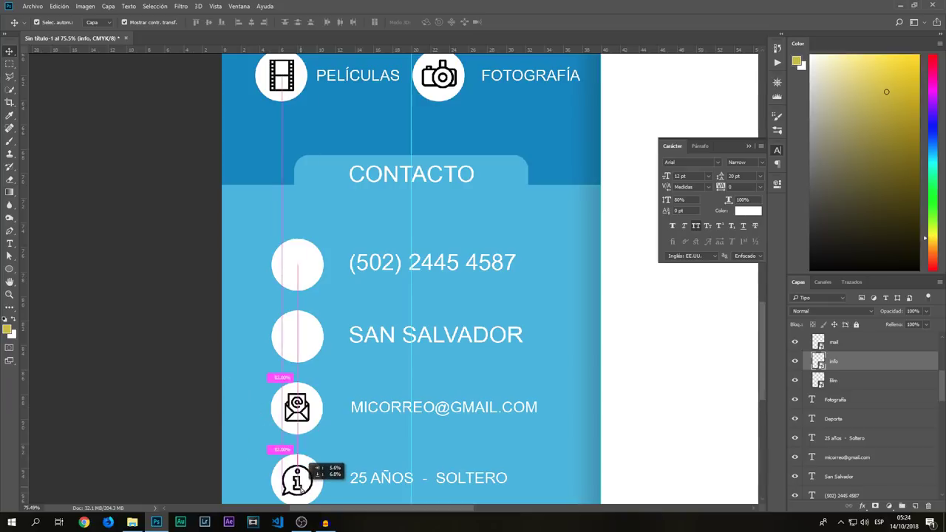
{"action": "scroll", "coordinate": [744, 421], "scroll_direction": "down", "scroll_amount": 3}
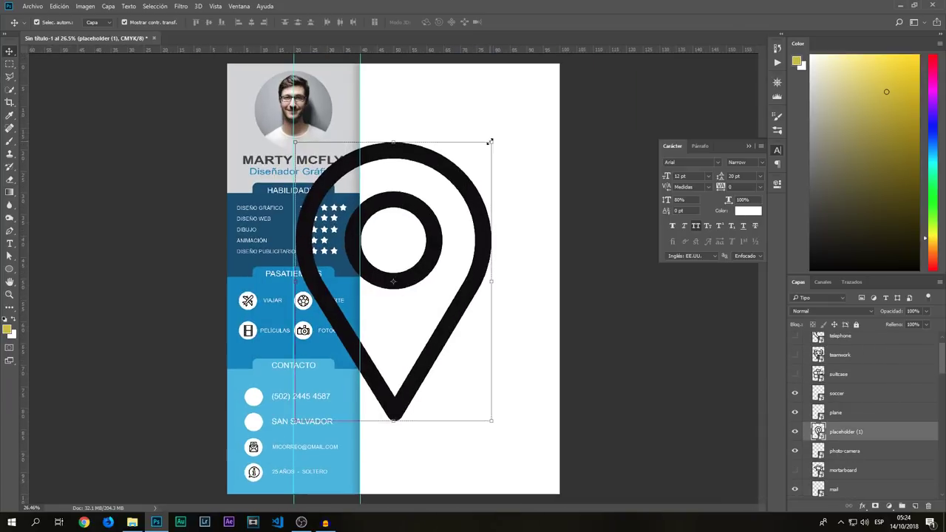
{"action": "left_click_drag", "start_coordinate": [490, 141], "coordinate": [308, 405]}
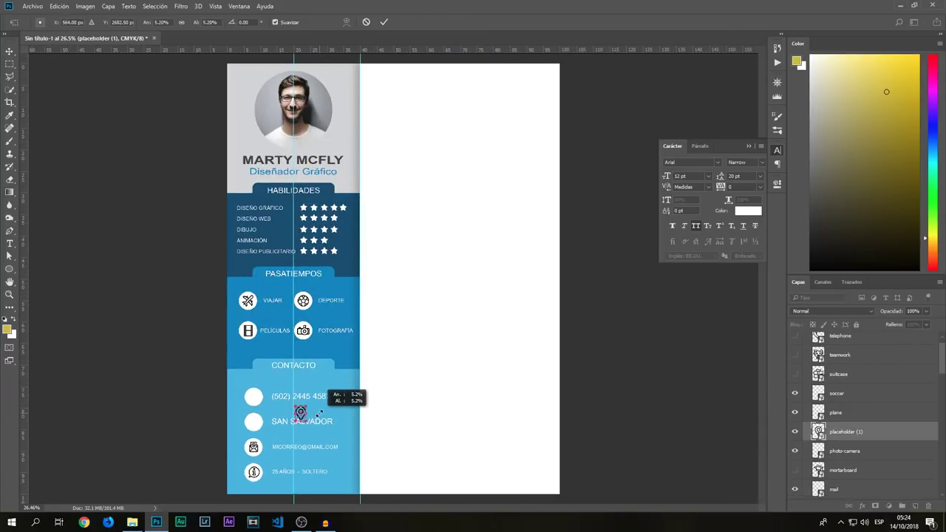
Step: Move and shrink the location pin into the SAN SALVADOR circle
{"action": "scroll", "coordinate": [238, 426], "scroll_direction": "up", "scroll_amount": 2}
{"action": "scroll", "coordinate": [238, 427], "scroll_direction": "up", "scroll_amount": 3}
{"action": "left_click_drag", "start_coordinate": [526, 360], "coordinate": [310, 401]}
{"action": "left_click_drag", "start_coordinate": [329, 369], "coordinate": [324, 388]}
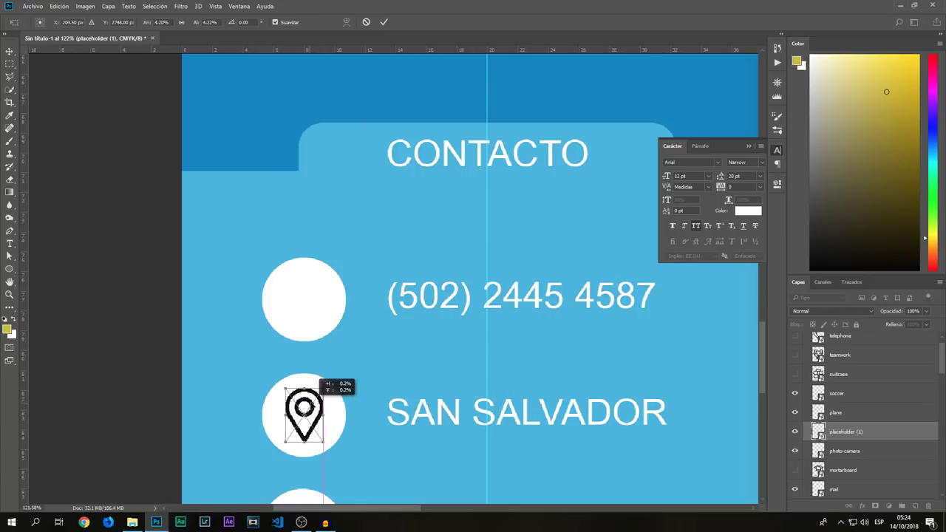
{"action": "left_click", "coordinate": [384, 23]}
{"action": "scroll", "coordinate": [413, 292], "scroll_direction": "down", "scroll_amount": 5}
{"action": "scroll", "coordinate": [401, 308], "scroll_direction": "up", "scroll_amount": 4}
Step: Show the telephone icon layer and scale the huge phone icon down
{"action": "left_click", "coordinate": [858, 412]}
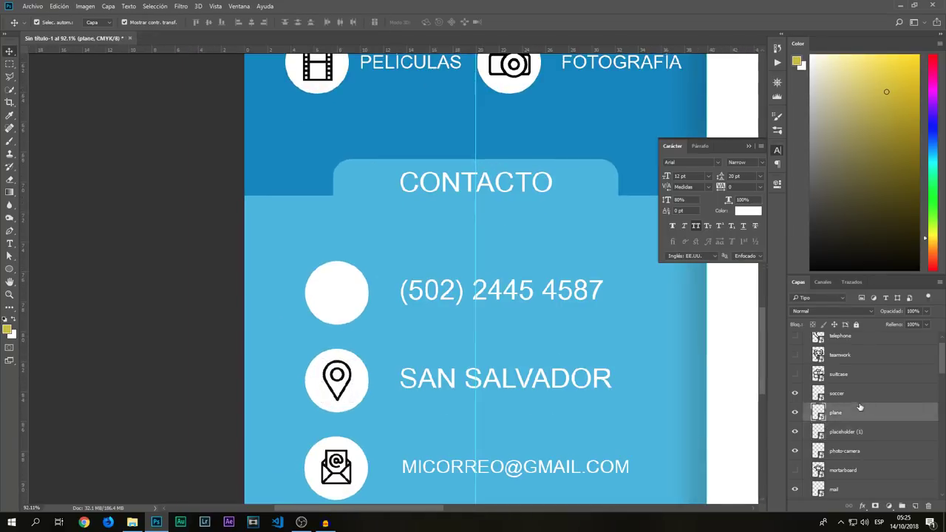
{"action": "scroll", "coordinate": [860, 404], "scroll_direction": "up", "scroll_amount": 1}
{"action": "scroll", "coordinate": [861, 402], "scroll_direction": "up", "scroll_amount": 3}
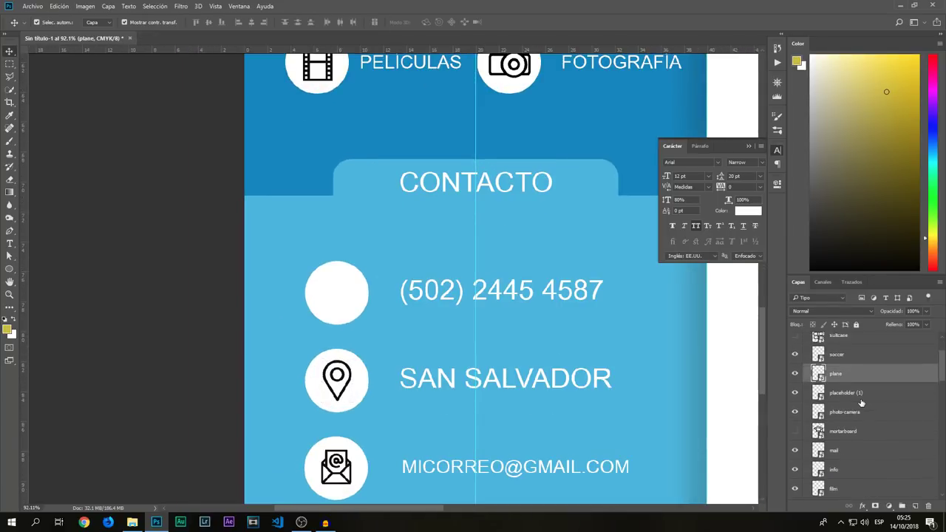
{"action": "scroll", "coordinate": [864, 404], "scroll_direction": "up", "scroll_amount": 2}
{"action": "left_click", "coordinate": [848, 354]}
{"action": "left_click", "coordinate": [795, 354]}
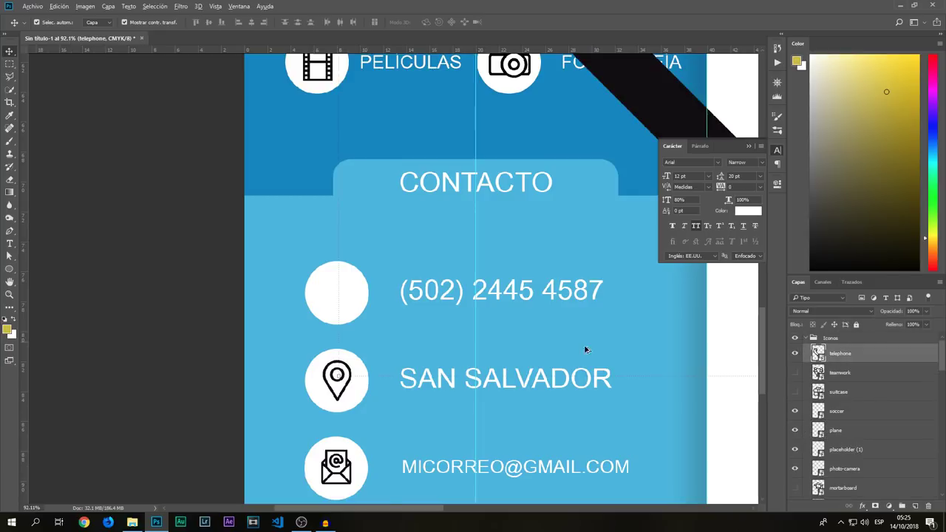
{"action": "scroll", "coordinate": [576, 336], "scroll_direction": "down", "scroll_amount": 5, "text": "alt"}
{"action": "scroll", "coordinate": [368, 322], "scroll_direction": "up", "scroll_amount": 1, "text": "alt"}
{"action": "mouse_move", "coordinate": [517, 160]}
{"action": "left_mouse_down"}
{"action": "mouse_move", "coordinate": [325, 374]}
{"action": "mouse_move", "coordinate": [281, 392]}
{"action": "left_mouse_up"}
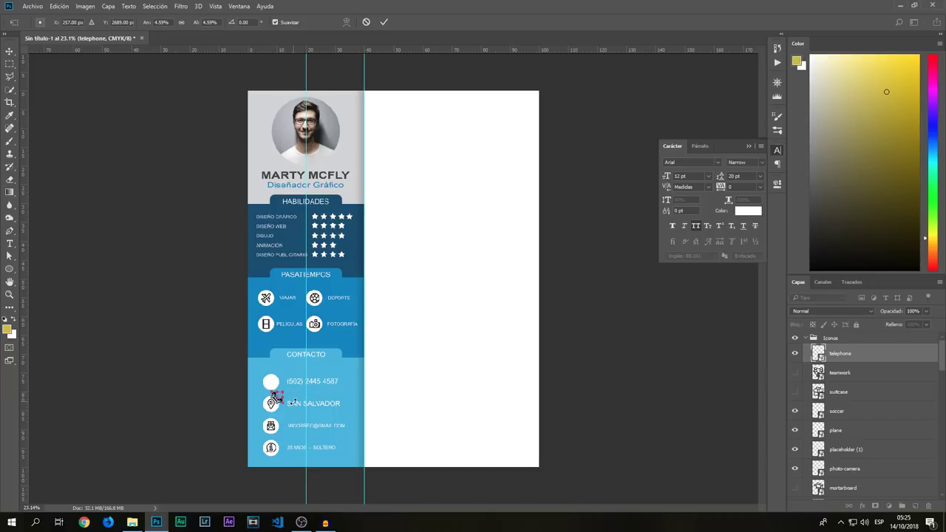
Step: Fit and centre the phone icon inside the top phone-number circle
{"action": "scroll", "coordinate": [260, 423], "scroll_direction": "up", "scroll_amount": 3, "text": "alt"}
{"action": "scroll", "coordinate": [260, 422], "scroll_direction": "up", "scroll_amount": 4, "text": "alt"}
{"action": "left_click_drag", "start_coordinate": [332, 402], "coordinate": [289, 222]}
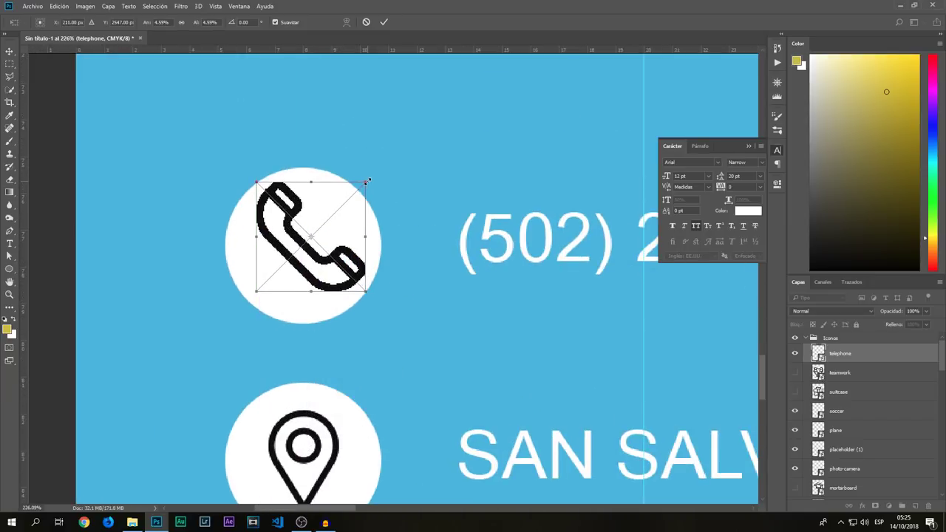
{"action": "left_click_drag", "start_coordinate": [367, 179], "coordinate": [349, 198]}
{"action": "left_click_drag", "start_coordinate": [288, 226], "coordinate": [287, 224]}
{"action": "scroll", "coordinate": [405, 118], "scroll_direction": "down", "scroll_amount": 3}
{"action": "scroll", "coordinate": [414, 185], "scroll_direction": "down", "scroll_amount": 4}
{"action": "scroll", "coordinate": [420, 214], "scroll_direction": "down", "scroll_amount": 5}
{"action": "scroll", "coordinate": [397, 332], "scroll_direction": "down", "scroll_amount": 2}
{"action": "scroll", "coordinate": [395, 380], "scroll_direction": "up", "scroll_amount": 2}
{"action": "scroll", "coordinate": [382, 355], "scroll_direction": "down", "scroll_amount": 2}
{"action": "scroll", "coordinate": [352, 421], "scroll_direction": "up", "scroll_amount": 1}
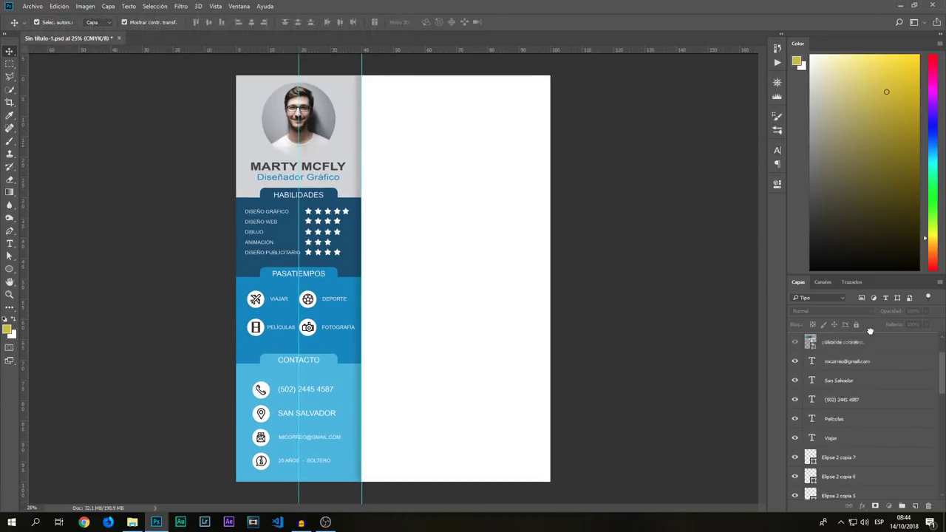
Step: Move paleta de colores to the top of the layers and group the text layers
{"action": "left_click_drag", "start_coordinate": [870, 330], "coordinate": [869, 334]}
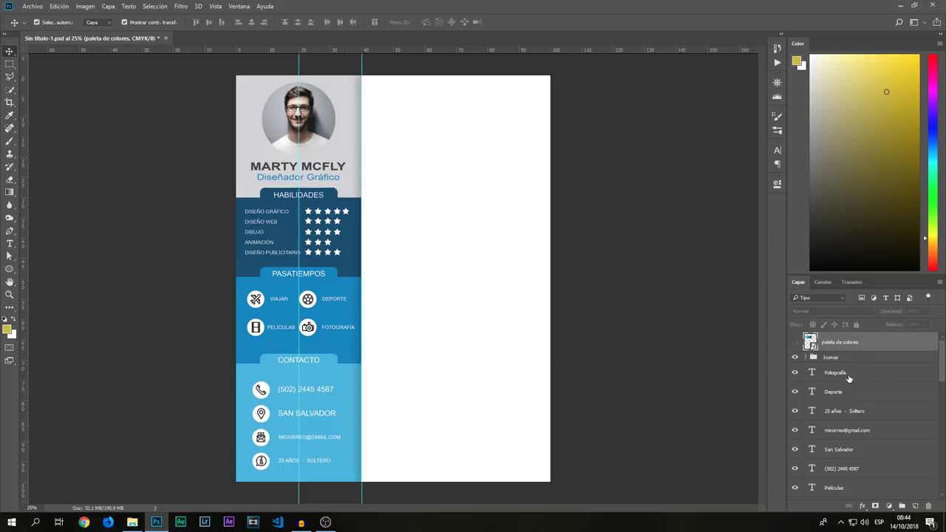
{"action": "scroll", "coordinate": [943, 367], "scroll_direction": "down", "scroll_amount": 3}
{"action": "left_click", "coordinate": [843, 432]}
{"action": "scroll", "coordinate": [858, 400], "scroll_direction": "up", "scroll_amount": 3}
{"action": "left_click", "coordinate": [866, 374], "text": "shift"}
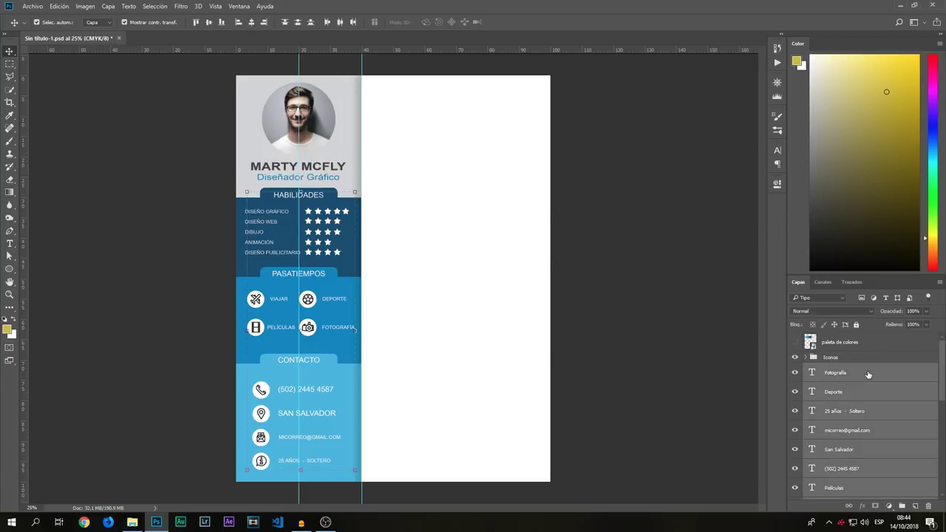
{"action": "key", "text": "ctrl+g"}
Step: Rename the new text-layer group to Panel Izquierdo
{"action": "right_click", "coordinate": [847, 374]}
{"action": "left_click", "coordinate": [866, 327]}
{"action": "right_click", "coordinate": [842, 367]}
{"action": "left_click", "coordinate": [850, 363]}
{"action": "double_click", "coordinate": [832, 369]}
{"action": "type", "text": "Panel Izquierdo"}
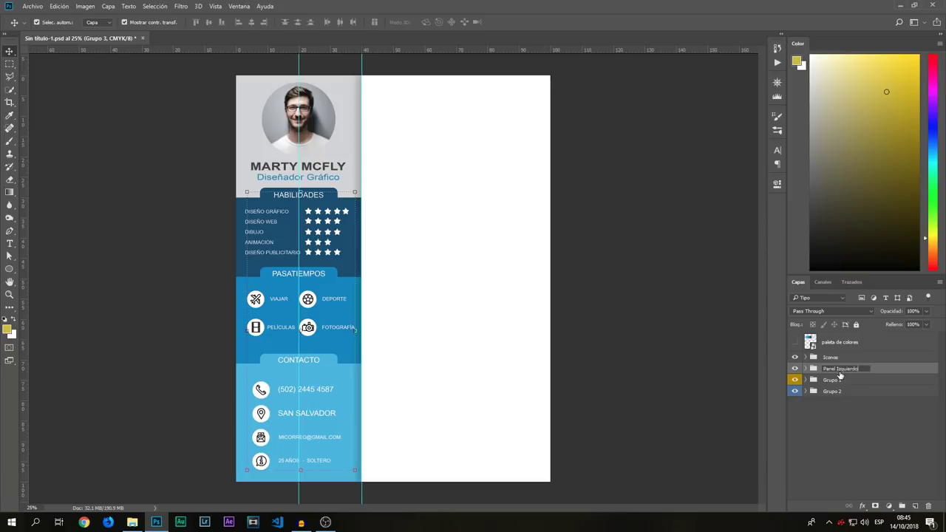
{"action": "left_click", "coordinate": [808, 380]}
Step: Nest Grupo 1 inside Grupo 2 and name the combined group Formas
{"action": "left_click_drag", "start_coordinate": [832, 380], "coordinate": [845, 390]}
{"action": "type", "text": "ormas"}
{"action": "left_click", "coordinate": [856, 392]}
{"action": "left_click", "coordinate": [699, 326]}
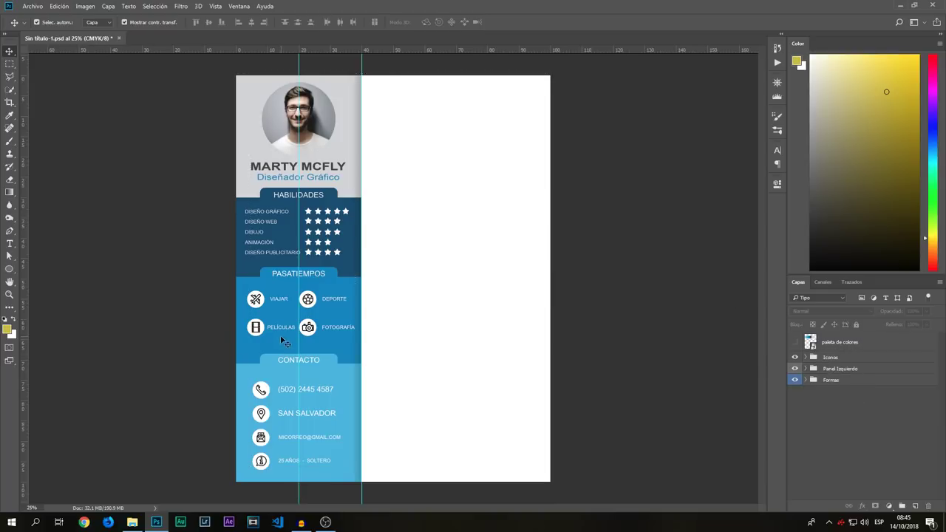
{"action": "left_click", "coordinate": [285, 198]}
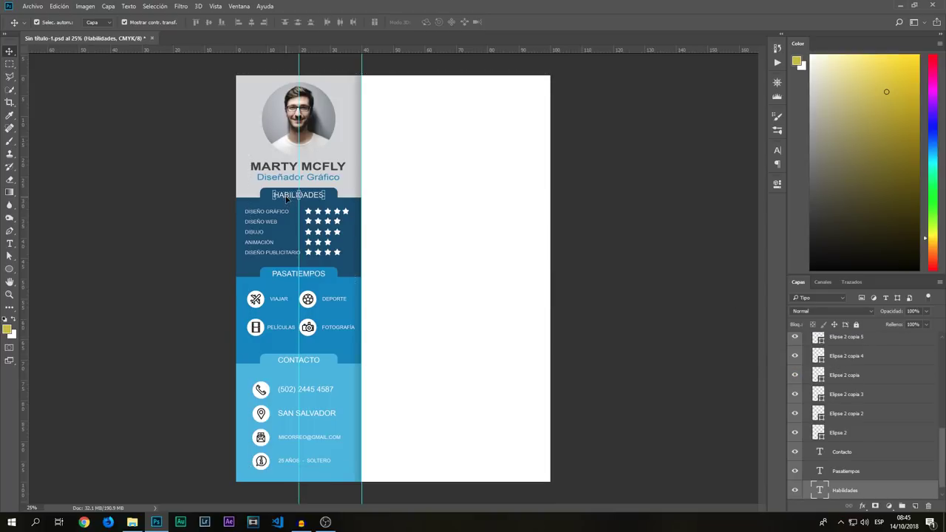
Step: Duplicate the HABILIDADES heading to the top of the white page and move its layer to the top
{"action": "left_click_drag", "start_coordinate": [287, 198], "coordinate": [446, 94]}
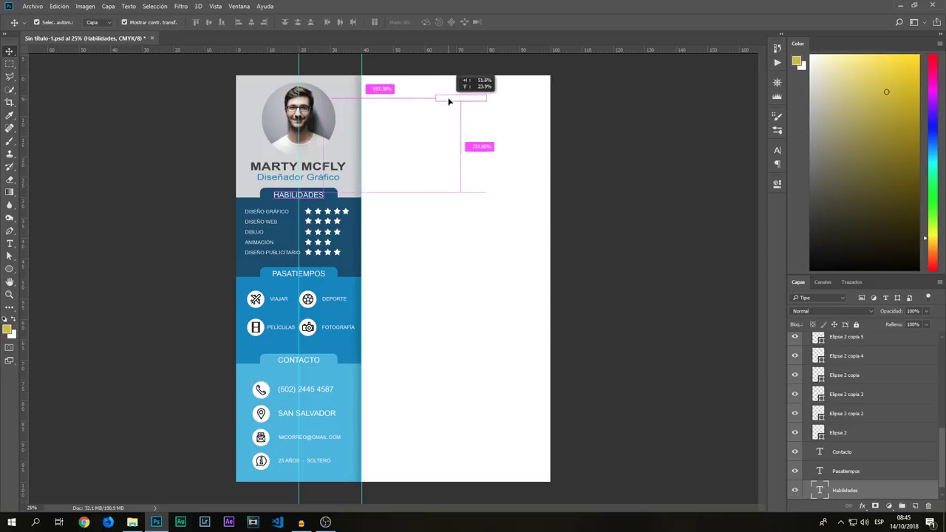
{"action": "left_click_drag", "start_coordinate": [446, 95], "coordinate": [448, 93]}
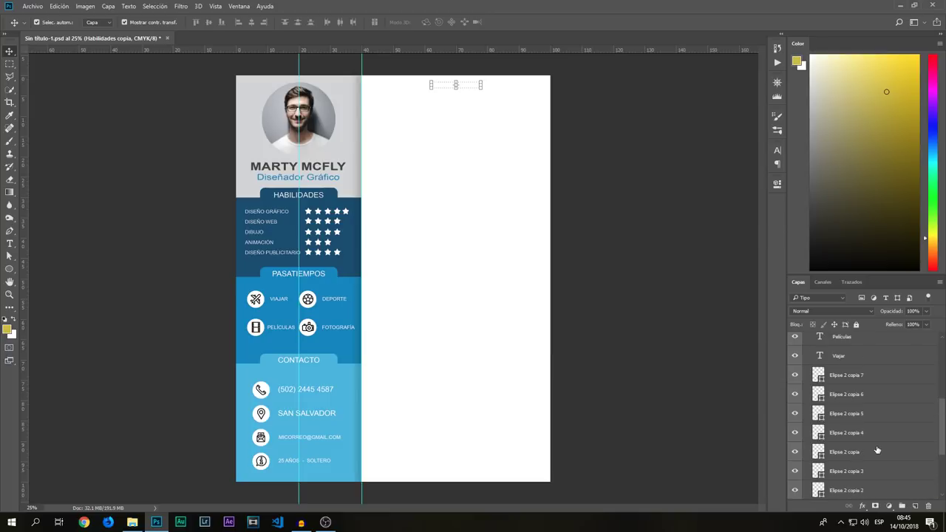
{"action": "scroll", "coordinate": [876, 462], "scroll_direction": "down", "scroll_amount": 2}
{"action": "mouse_move", "coordinate": [880, 454]}
{"action": "left_mouse_down"}
{"action": "mouse_move", "coordinate": [862, 327]}
{"action": "mouse_move", "coordinate": [855, 334]}
{"action": "left_mouse_up"}
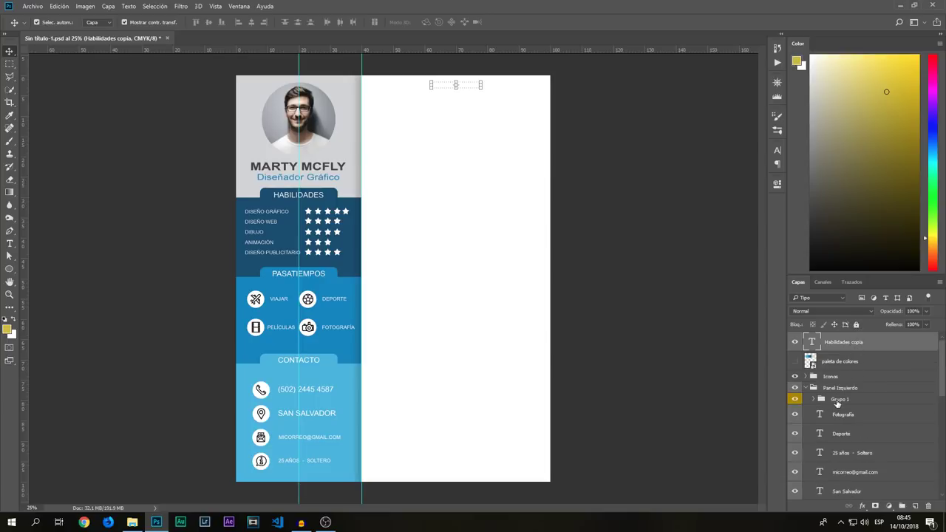
{"action": "left_click", "coordinate": [814, 400]}
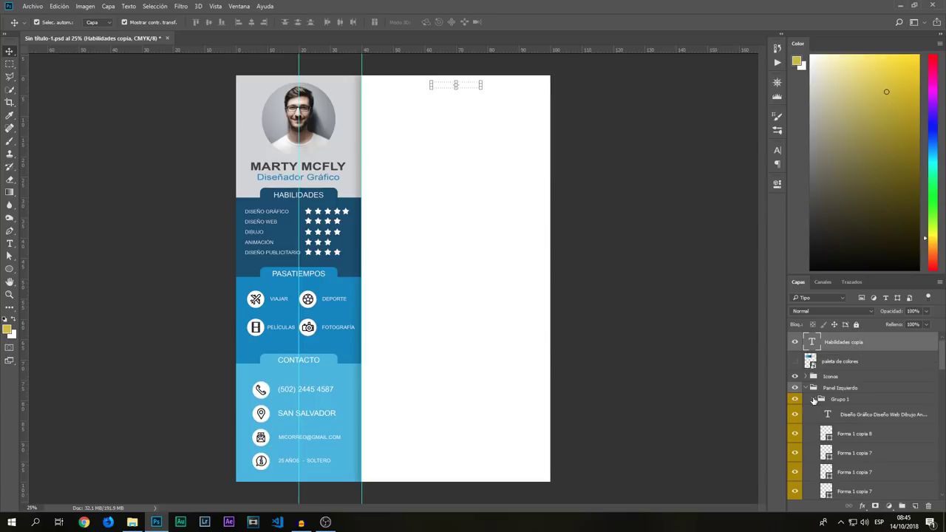
{"action": "left_click", "coordinate": [814, 400]}
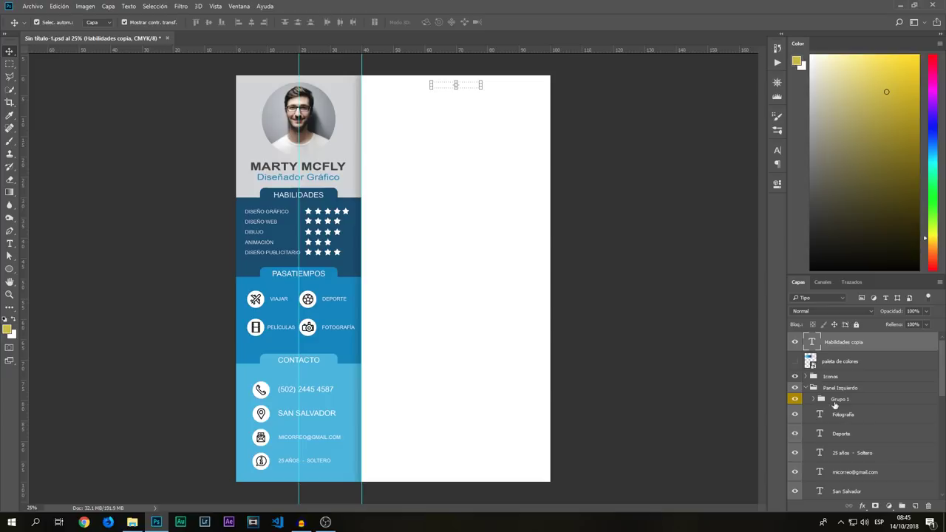
{"action": "left_click", "coordinate": [805, 388]}
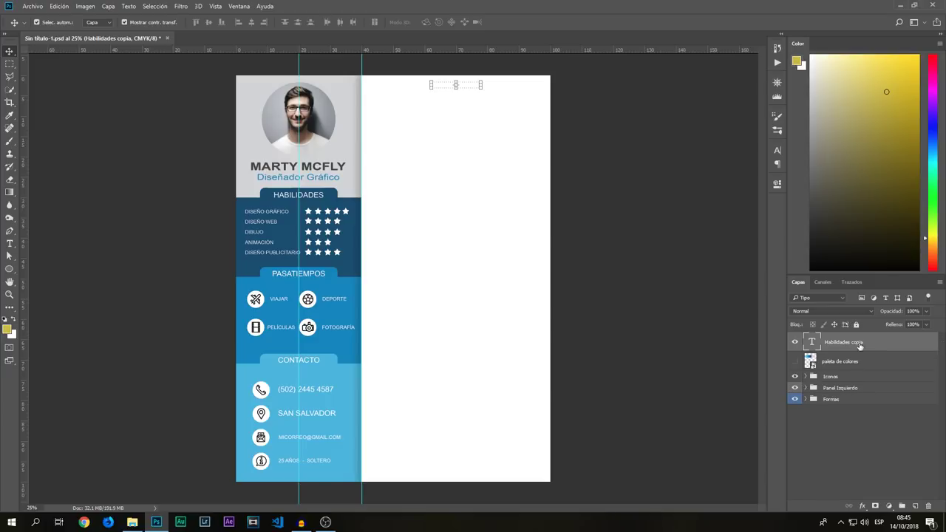
Step: Set the copied HABILIDADES heading's text colour to black
{"action": "left_click", "coordinate": [778, 150]}
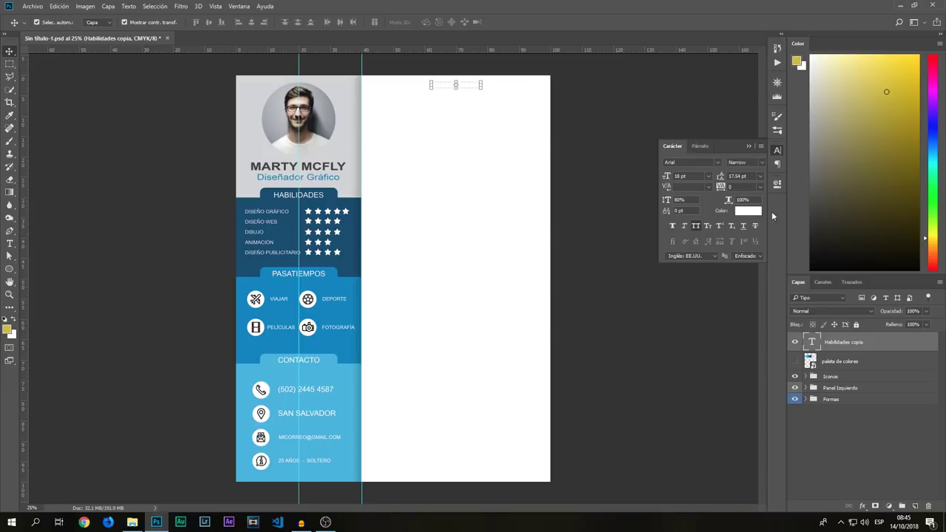
{"action": "left_click", "coordinate": [753, 215]}
{"action": "left_click_drag", "start_coordinate": [386, 396], "coordinate": [347, 436]}
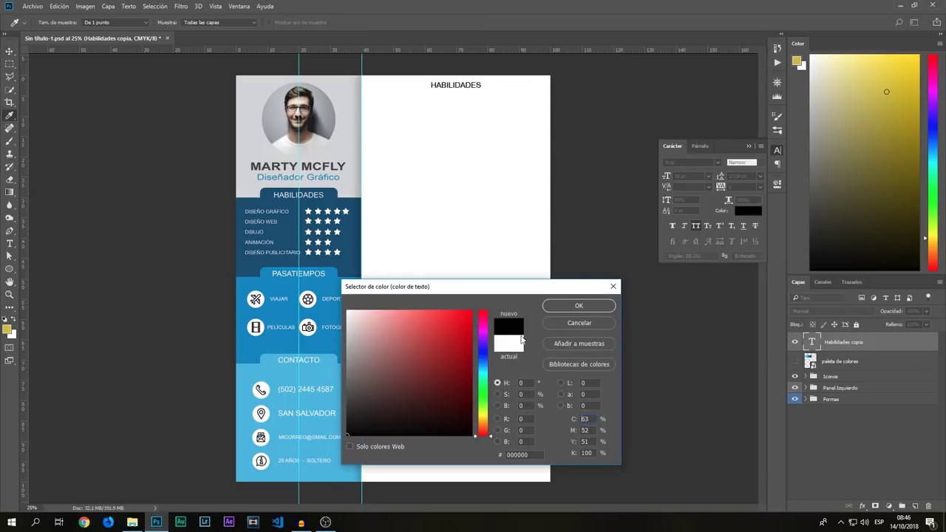
{"action": "left_click", "coordinate": [577, 306]}
{"action": "left_click", "coordinate": [747, 147]}
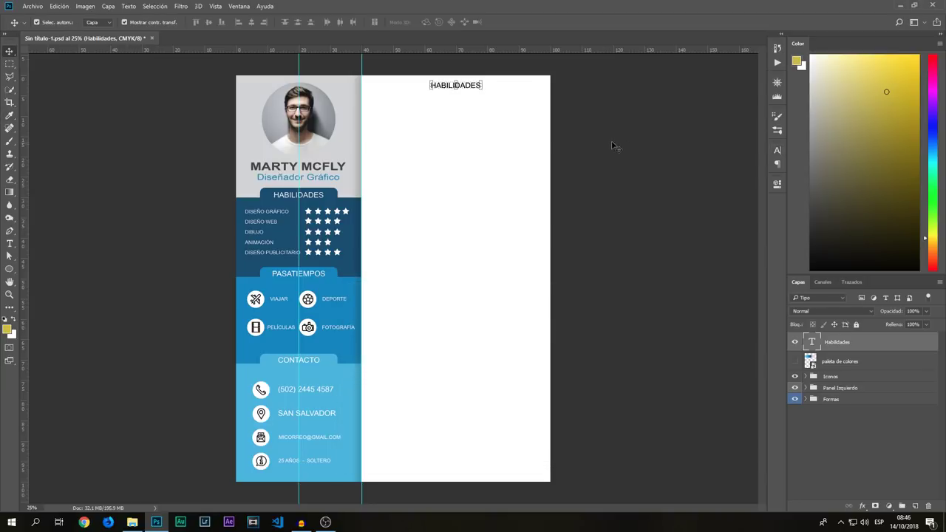
{"action": "scroll", "coordinate": [494, 92], "scroll_direction": "up", "scroll_amount": 3}
{"action": "left_click_drag", "start_coordinate": [447, 83], "coordinate": [460, 93]}
Step: Add a vertical centre guide and centre the regular-weight, 100%-scaled heading on it
{"action": "left_click_drag", "start_coordinate": [25, 151], "coordinate": [421, 119]}
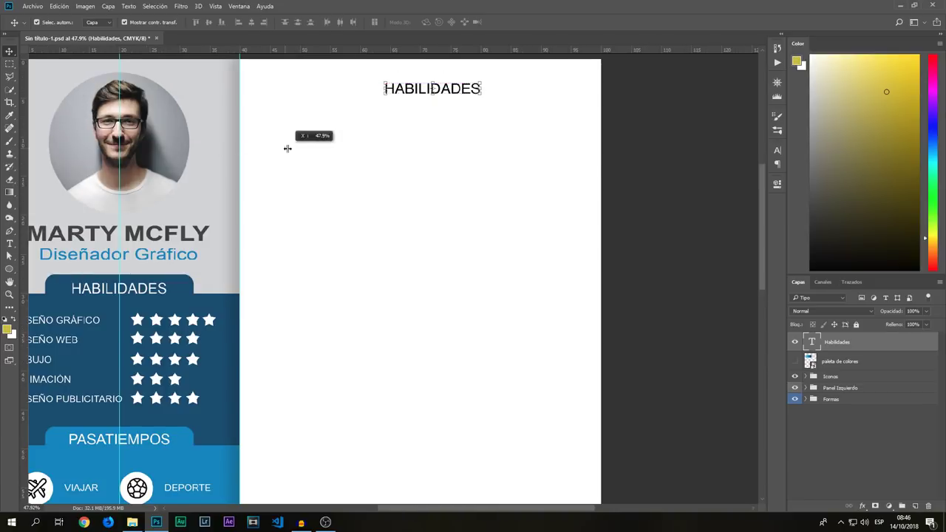
{"action": "scroll", "coordinate": [720, 160], "scroll_direction": "down", "scroll_amount": 1}
{"action": "left_click", "coordinate": [777, 150]}
{"action": "left_click", "coordinate": [745, 162]}
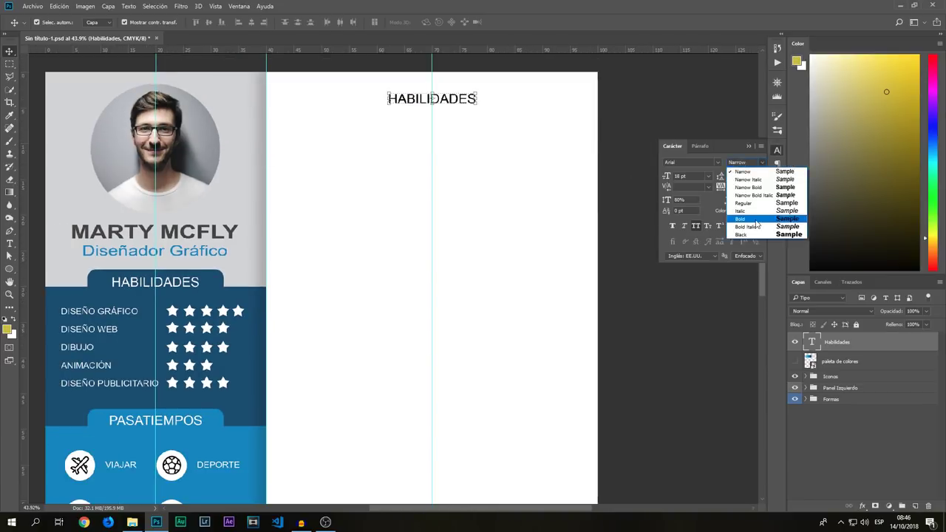
{"action": "left_click", "coordinate": [745, 216]}
{"action": "type", "text": "100"}
{"action": "key", "text": "Return"}
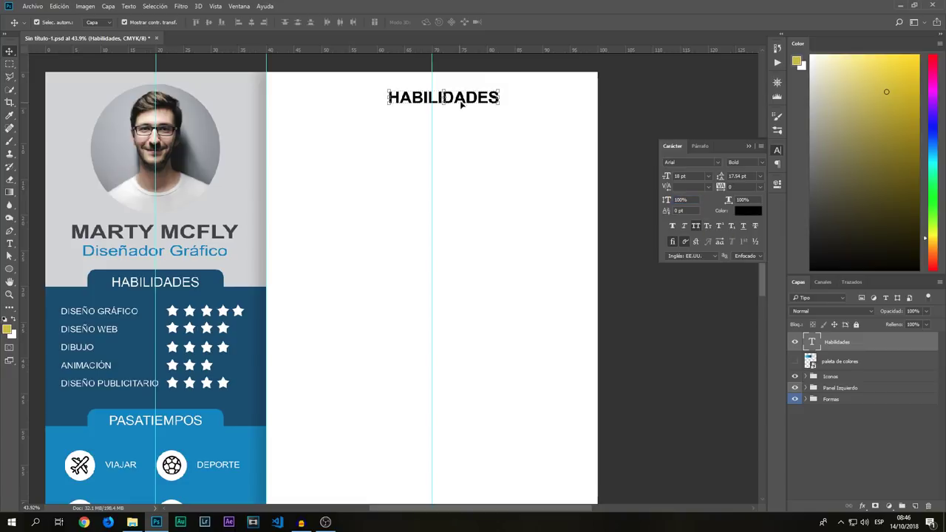
{"action": "left_click", "coordinate": [761, 163]}
{"action": "left_click", "coordinate": [743, 231]}
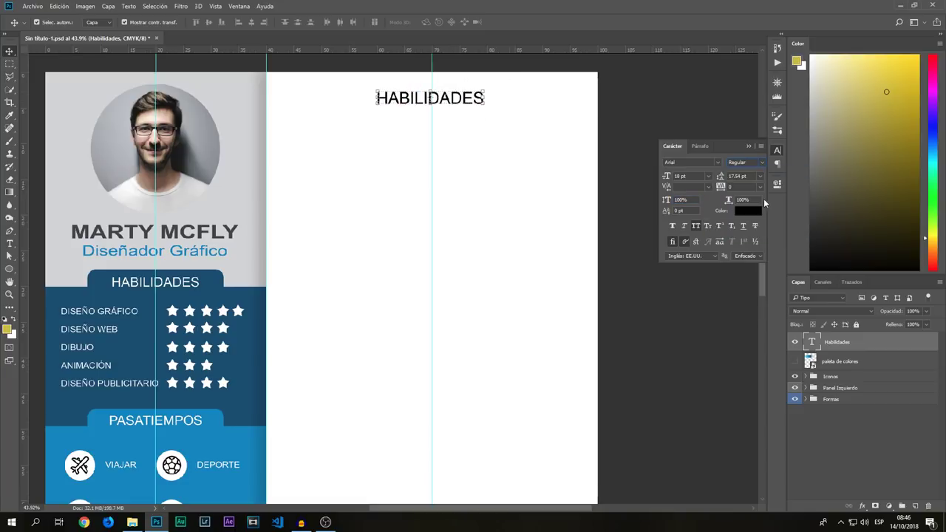
{"action": "left_click_drag", "start_coordinate": [453, 106], "coordinate": [460, 102]}
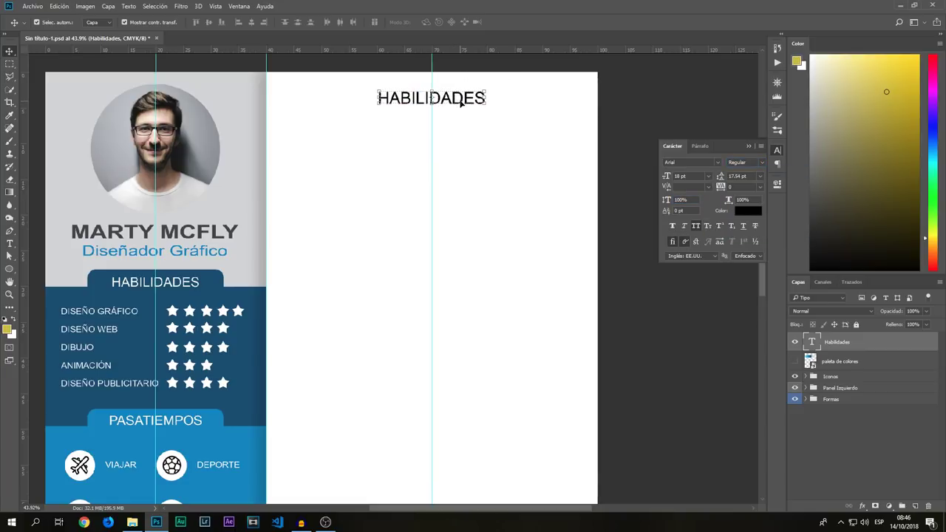
{"action": "key", "text": "Down"}
{"action": "key", "text": "Down"}
{"action": "key", "text": "Down"}
{"action": "key", "text": "Down"}
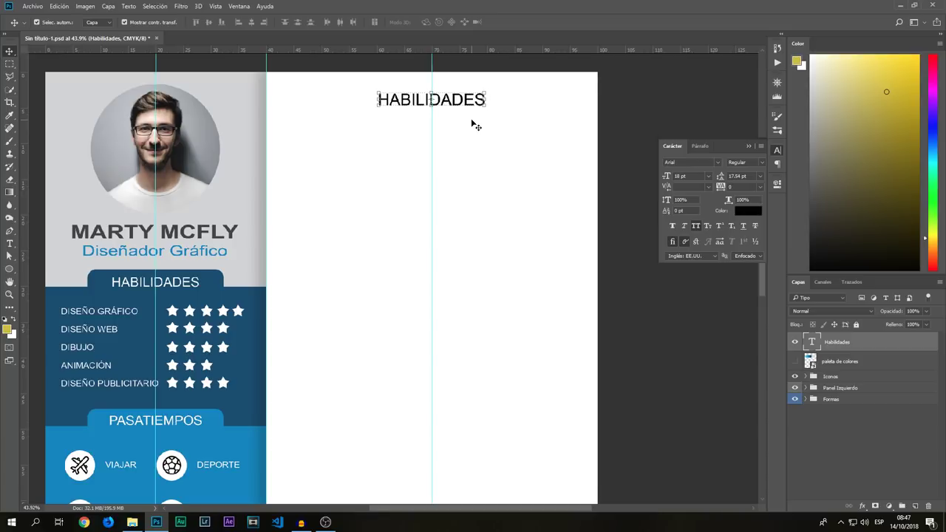
Step: Duplicate the heading twice further down the white page
{"action": "left_click_drag", "start_coordinate": [462, 104], "coordinate": [468, 341]}
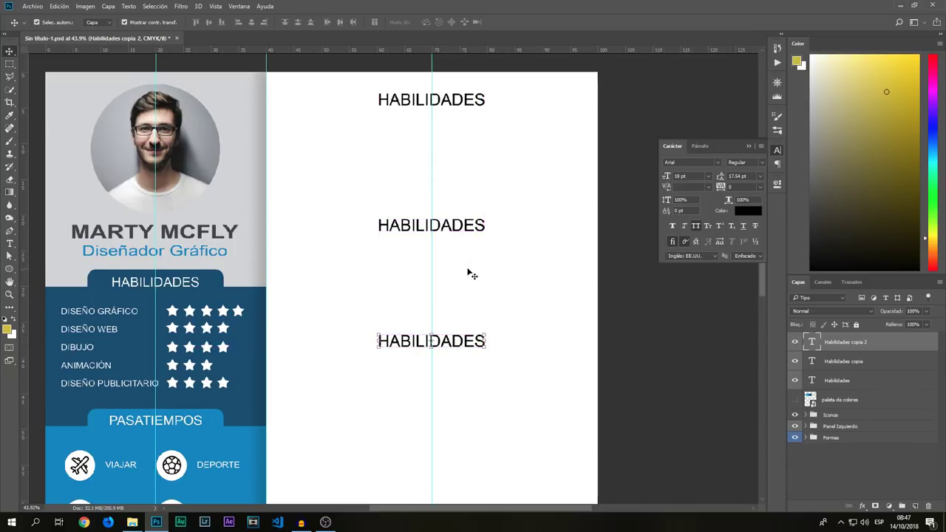
{"action": "scroll", "coordinate": [468, 266], "scroll_direction": "down", "scroll_amount": 3}
{"action": "scroll", "coordinate": [480, 224], "scroll_direction": "down", "scroll_amount": 2}
{"action": "scroll", "coordinate": [481, 222], "scroll_direction": "down", "scroll_amount": 2}
{"action": "scroll", "coordinate": [479, 218], "scroll_direction": "down", "scroll_amount": 2}
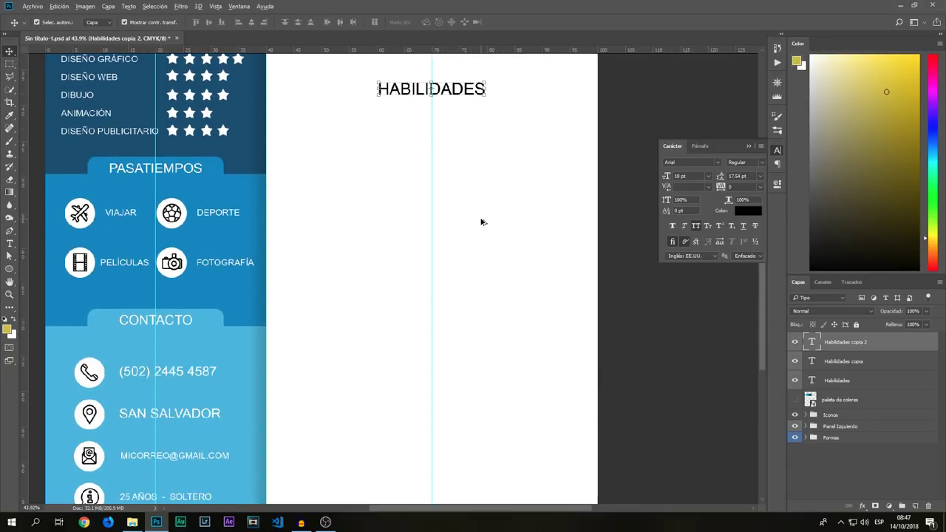
{"action": "scroll", "coordinate": [481, 220], "scroll_direction": "down", "scroll_amount": 3}
{"action": "left_click_drag", "start_coordinate": [477, 229], "coordinate": [476, 428]}
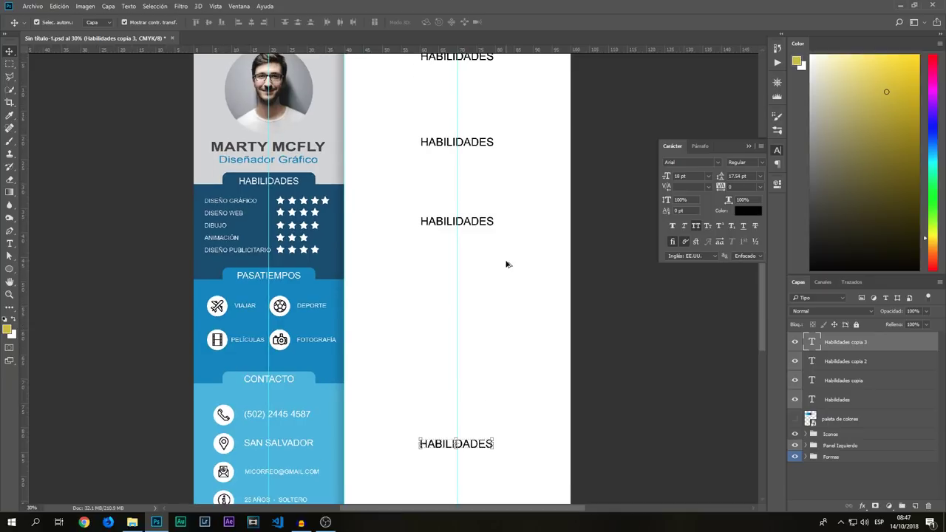
Step: Change the top heading to SOBRE MI and centre it on the guide
{"action": "left_click", "coordinate": [10, 243]}
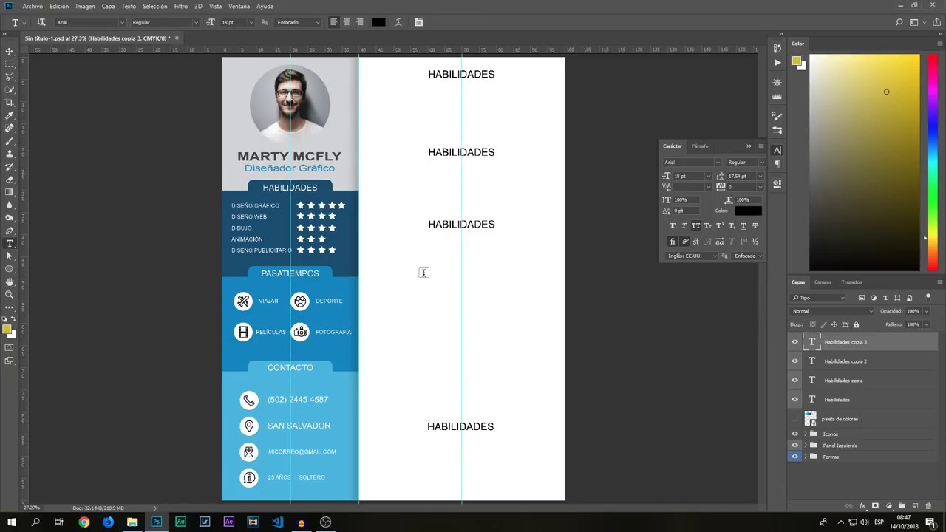
{"action": "left_click_drag", "start_coordinate": [428, 74], "coordinate": [514, 86]}
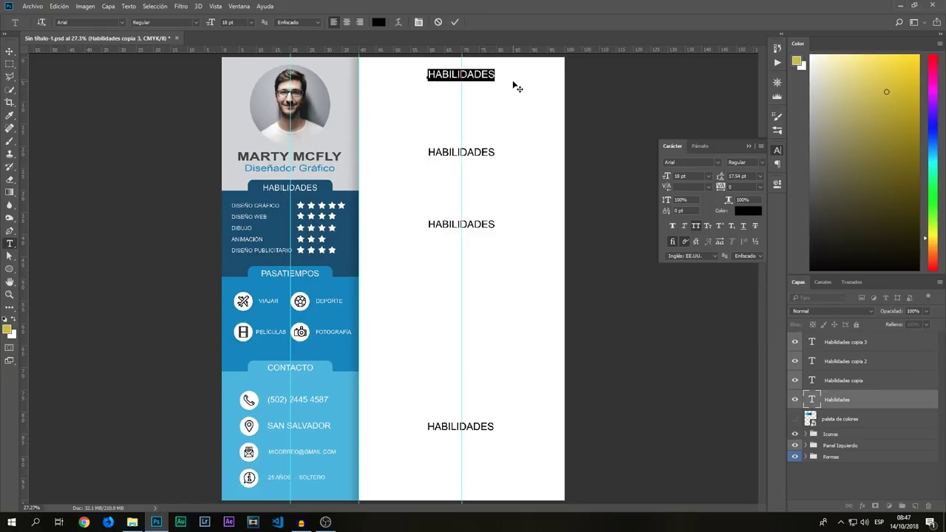
{"action": "type", "text": "SOBRE MI"}
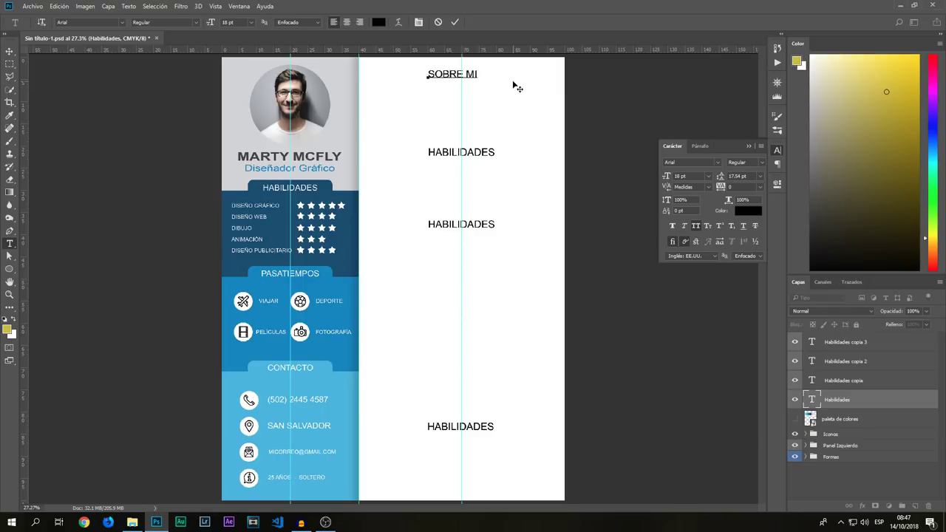
{"action": "left_click", "coordinate": [455, 24]}
{"action": "key", "text": "v"}
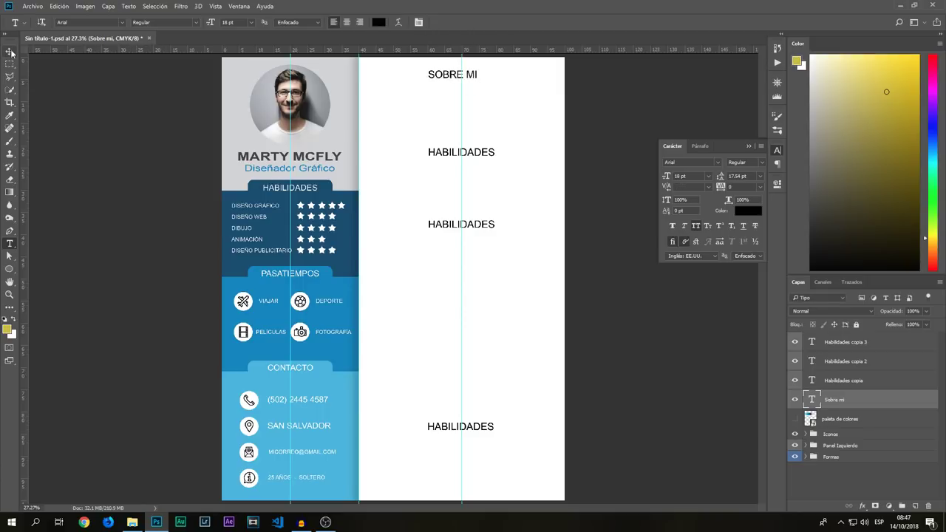
{"action": "left_click_drag", "start_coordinate": [438, 85], "coordinate": [467, 88]}
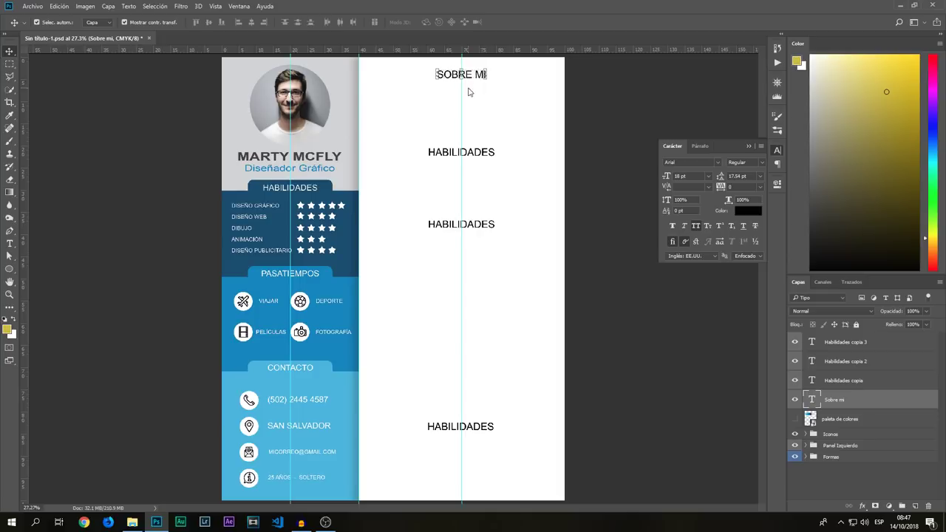
{"action": "left_click_drag", "start_coordinate": [471, 88], "coordinate": [468, 89]}
Step: Change the second heading to EDUCACIÓN and centre it on the guide
{"action": "left_click", "coordinate": [10, 243]}
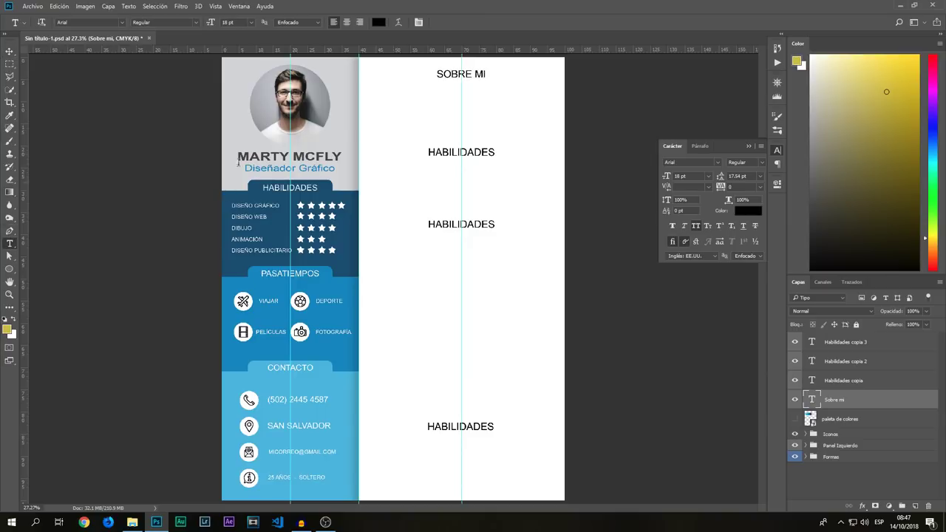
{"action": "left_click_drag", "start_coordinate": [428, 152], "coordinate": [495, 153]}
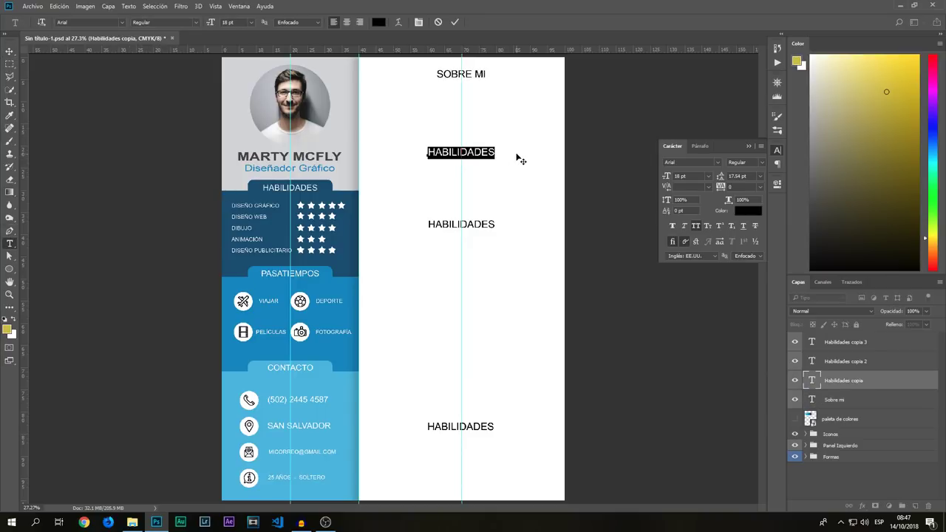
{"action": "type", "text": "EDUCACI"}
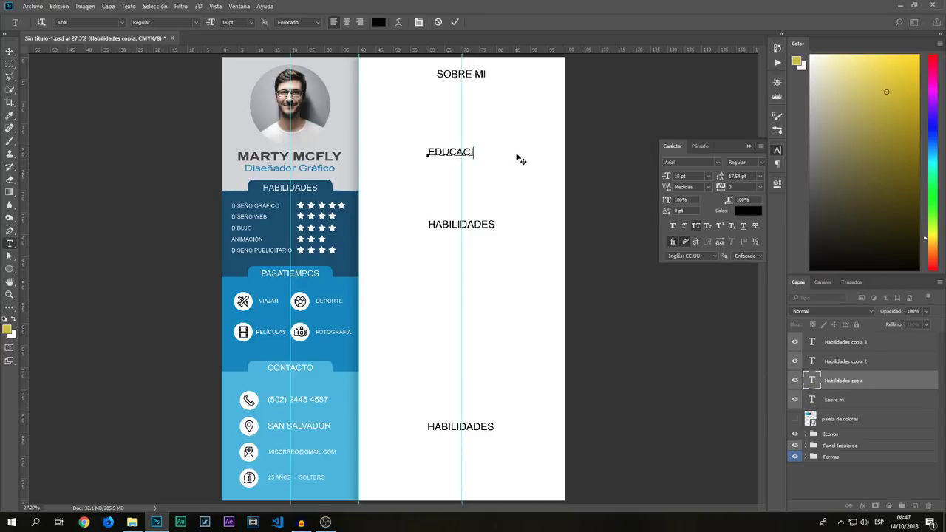
{"action": "left_click", "coordinate": [455, 21]}
{"action": "left_click", "coordinate": [10, 51]}
{"action": "key", "text": "Right"}
{"action": "key", "text": "Right"}
{"action": "key", "text": "Right"}
{"action": "key", "text": "Right"}
{"action": "key", "text": "Right"}
{"action": "key", "text": "Right"}
{"action": "key", "text": "Right"}
{"action": "key", "text": "Right"}
{"action": "key", "text": "Right"}
{"action": "key", "text": "Right"}
{"action": "key", "text": "Right"}
{"action": "key", "text": "Right"}
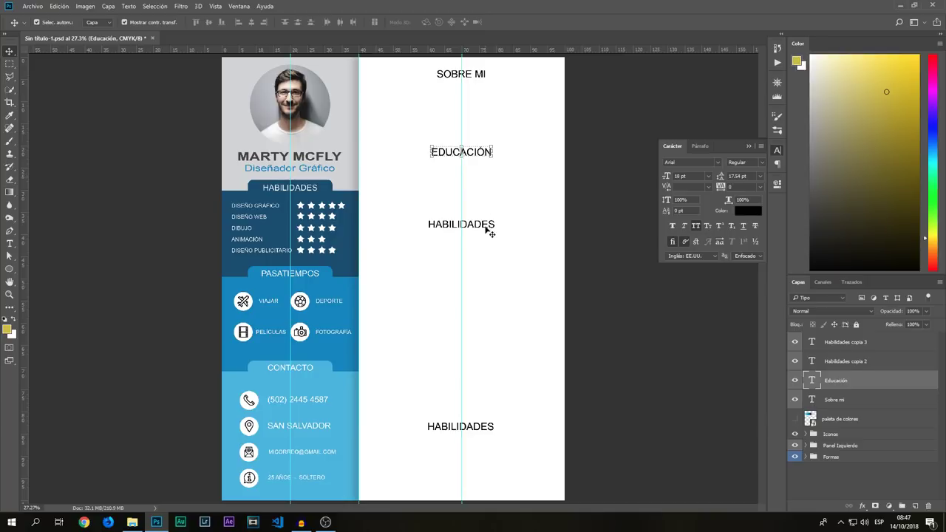
Step: Change the third heading to EXPERIENCIA LABORAL and centre it on the guide
{"action": "left_click", "coordinate": [485, 230]}
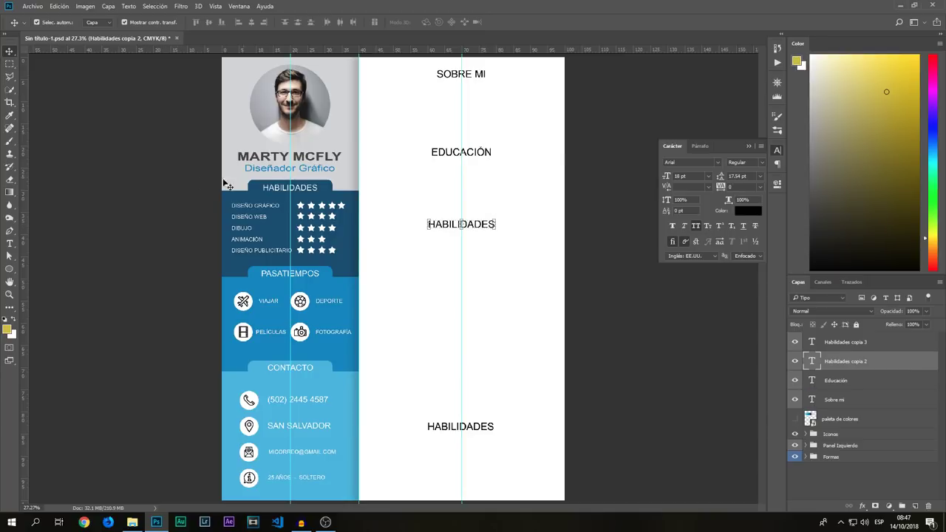
{"action": "left_click", "coordinate": [10, 243]}
{"action": "left_click_drag", "start_coordinate": [427, 225], "coordinate": [514, 229]}
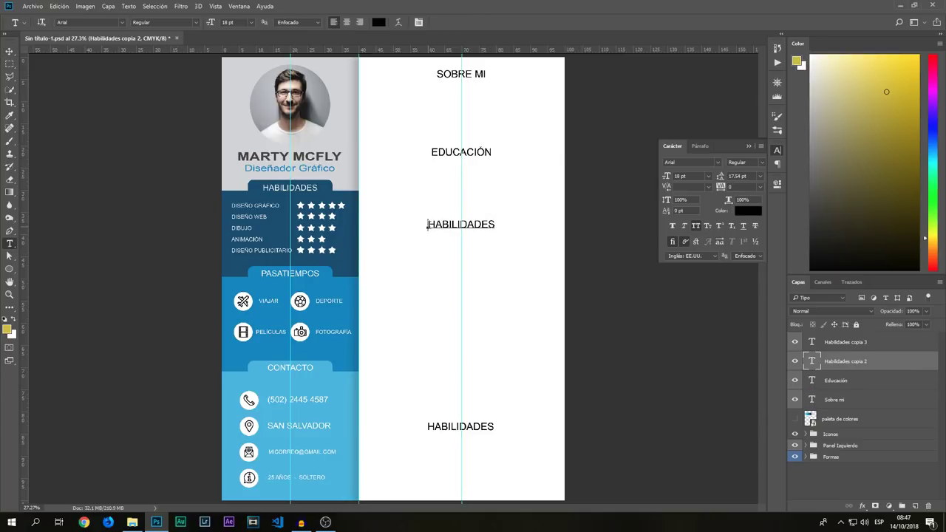
{"action": "type", "text": "EXP"}
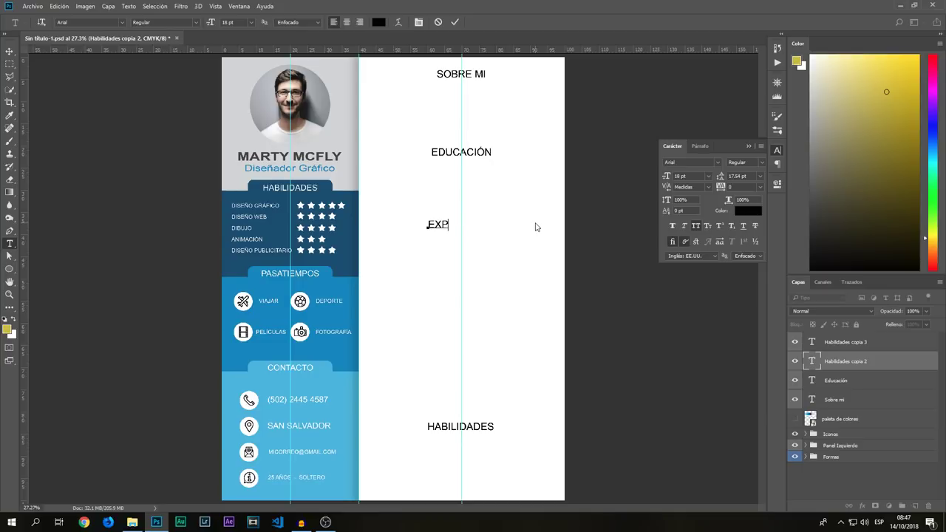
{"action": "type", "text": "BOR"}
{"action": "left_click", "coordinate": [455, 21]}
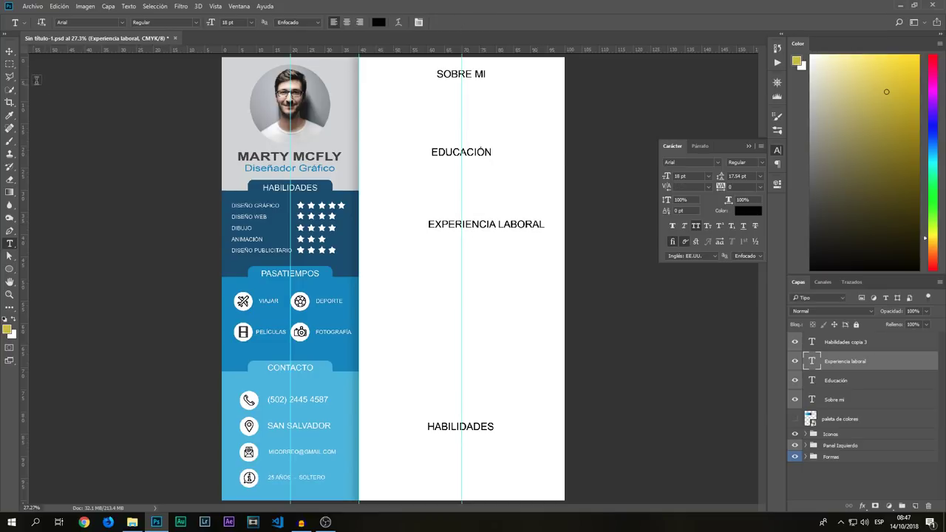
{"action": "left_click", "coordinate": [11, 53]}
{"action": "mouse_move", "coordinate": [479, 228]}
{"action": "left_mouse_down"}
{"action": "mouse_move", "coordinate": [455, 229]}
{"action": "mouse_move", "coordinate": [474, 232]}
{"action": "left_mouse_up"}
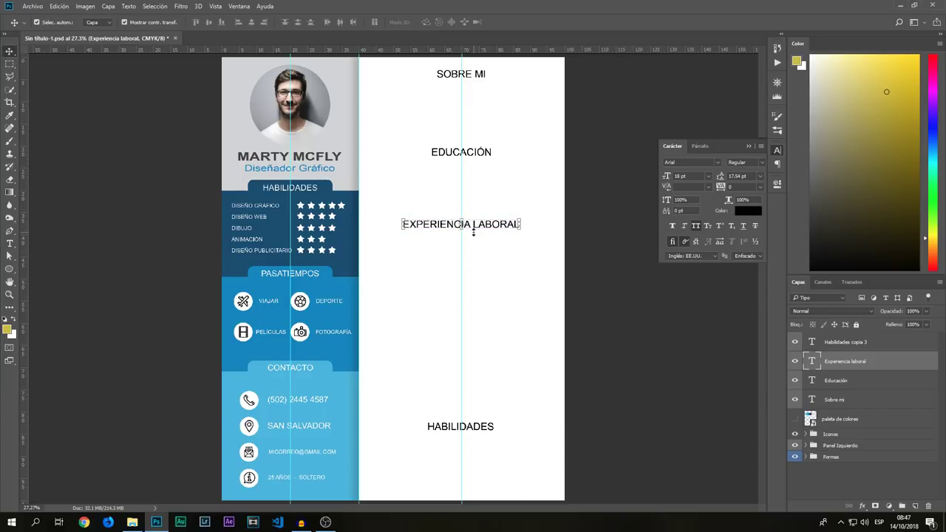
Step: Nudge the bottom heading down and retype it as REFERNCIAS
{"action": "left_click", "coordinate": [480, 427]}
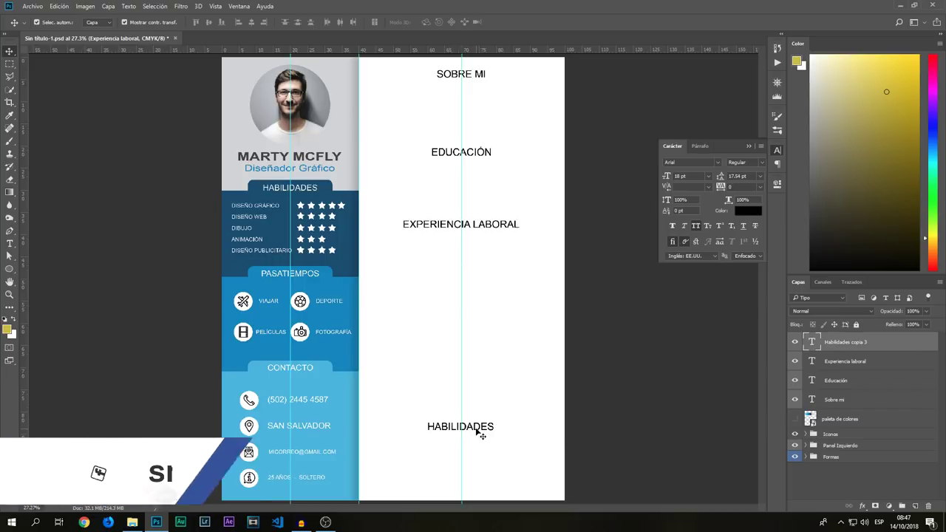
{"action": "key", "text": "shift+Down"}
{"action": "key", "text": "shift+Down"}
{"action": "key", "text": "shift+Down"}
{"action": "key", "text": "shift+Down"}
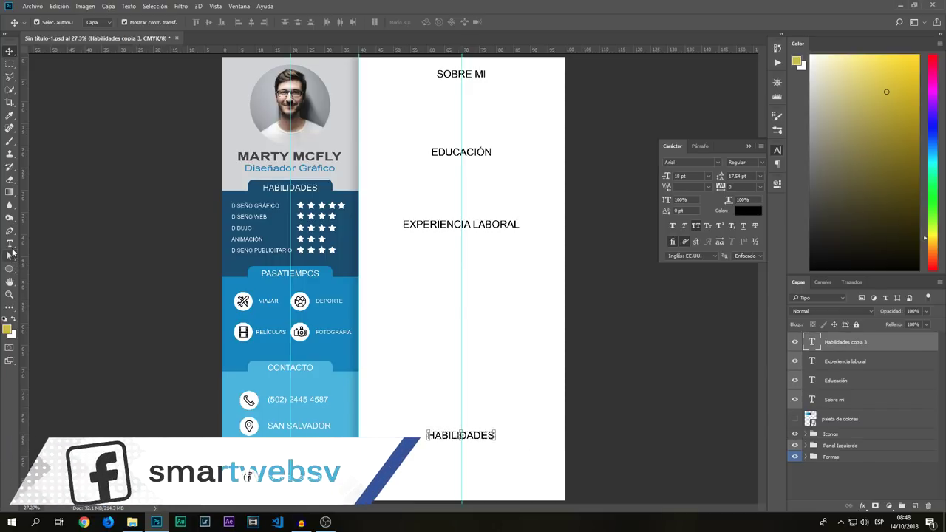
{"action": "left_click", "coordinate": [8, 243]}
{"action": "left_click_drag", "start_coordinate": [430, 436], "coordinate": [524, 439]}
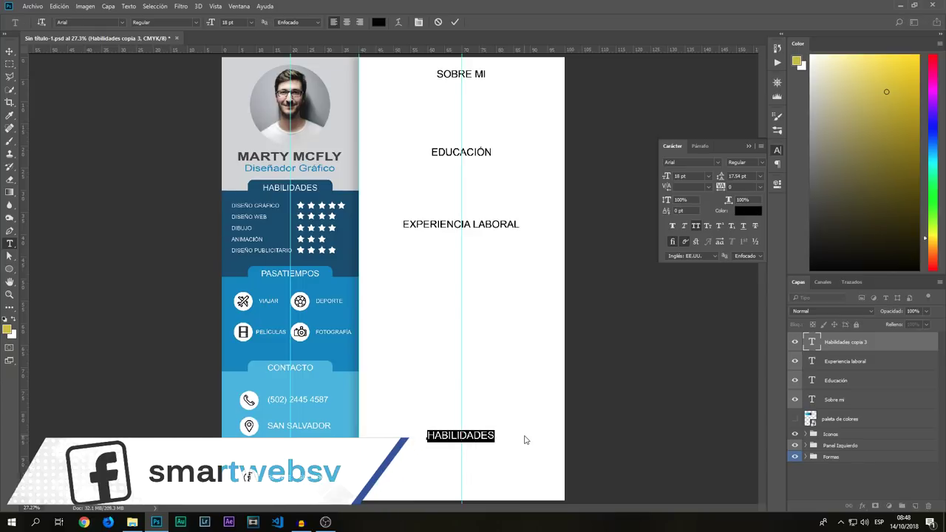
{"action": "type", "text": "REFERNCIAS"}
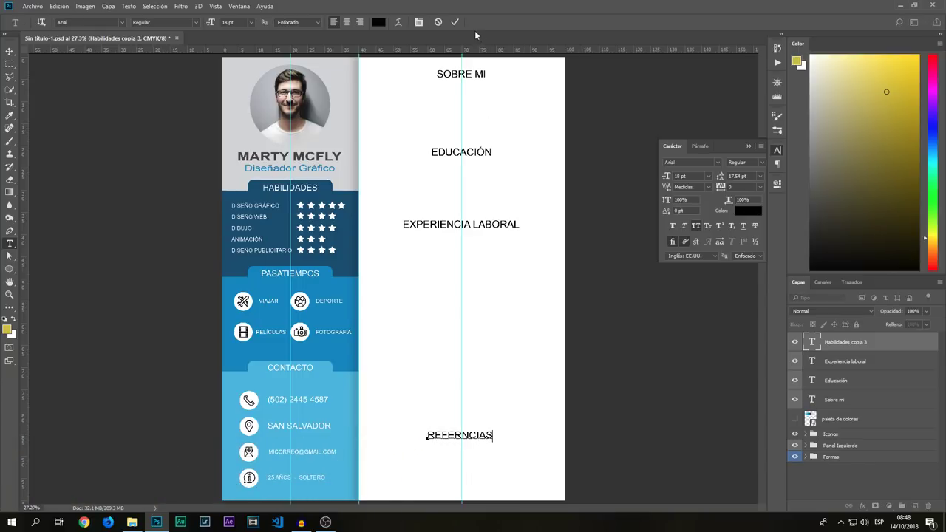
{"action": "left_click", "coordinate": [454, 22]}
Step: Correct the spelling to REFERENCIAS and centre the heading on the guide
{"action": "scroll", "coordinate": [488, 440], "scroll_direction": "up", "scroll_amount": 3}
{"action": "left_click", "coordinate": [448, 423]}
{"action": "type", "text": "E"}
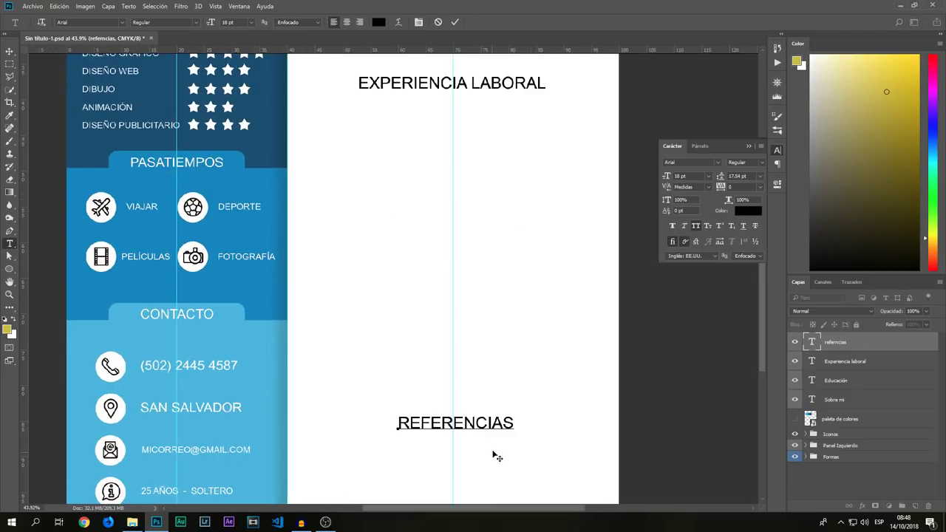
{"action": "left_click", "coordinate": [454, 22]}
{"action": "scroll", "coordinate": [449, 348], "scroll_direction": "down", "scroll_amount": 1}
{"action": "key", "text": "v"}
{"action": "left_click_drag", "start_coordinate": [471, 412], "coordinate": [474, 411]}
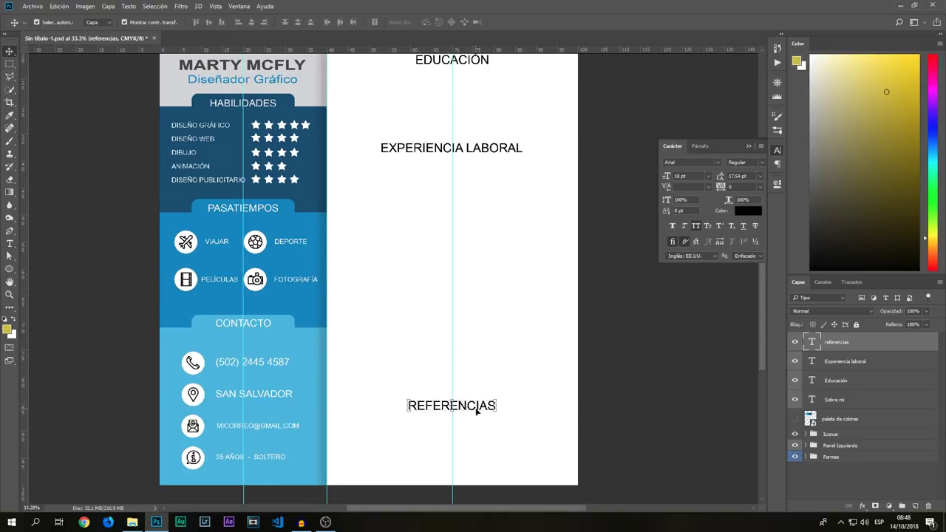
{"action": "scroll", "coordinate": [477, 406], "scroll_direction": "down", "scroll_amount": 1}
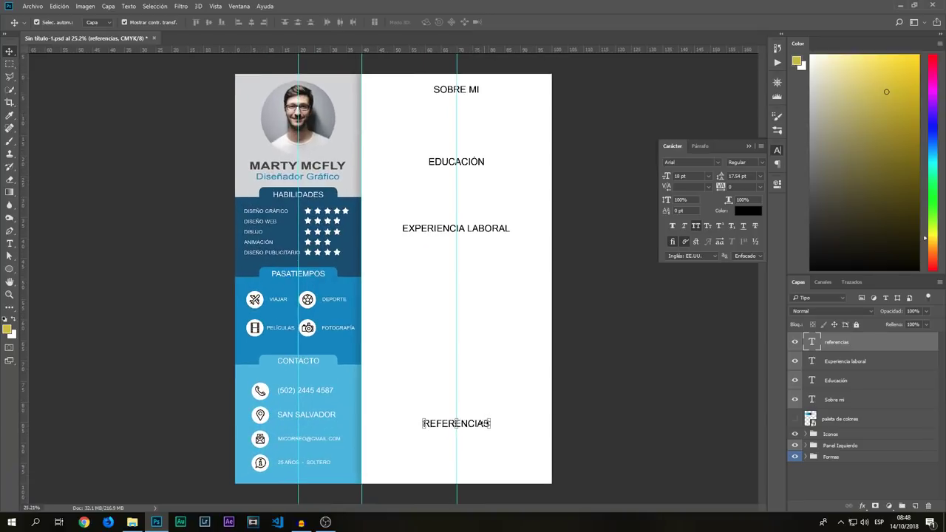
{"action": "left_click", "coordinate": [490, 229]}
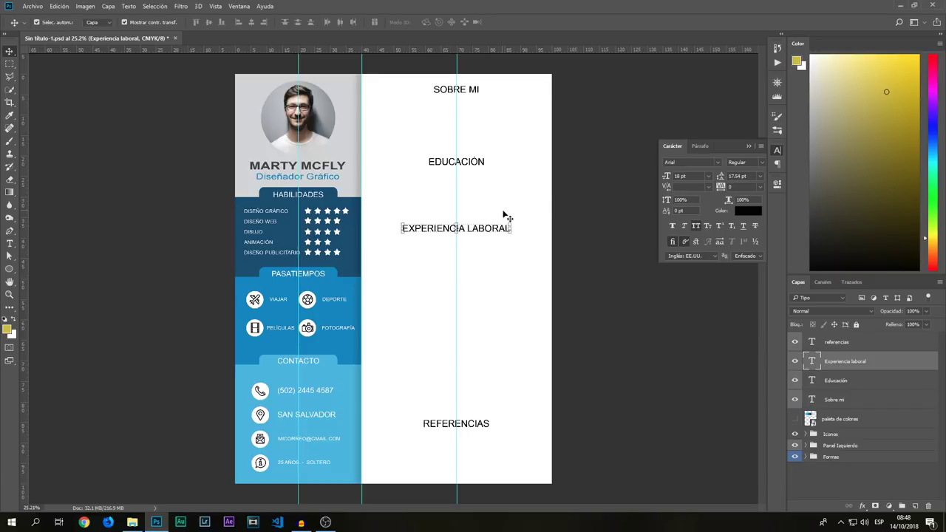
{"action": "scroll", "coordinate": [517, 206], "scroll_direction": "up", "scroll_amount": 1}
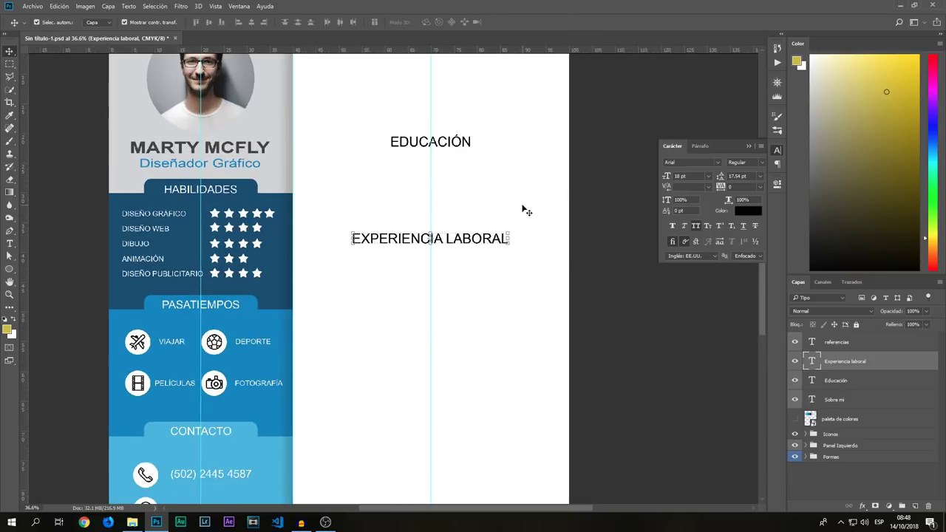
Step: Draw a paragraph text box under SOBRE MI with 12 pt text size
{"action": "key", "text": "t"}
{"action": "scroll", "coordinate": [524, 209], "scroll_direction": "up", "scroll_amount": 3}
{"action": "left_click_drag", "start_coordinate": [313, 150], "coordinate": [554, 221]}
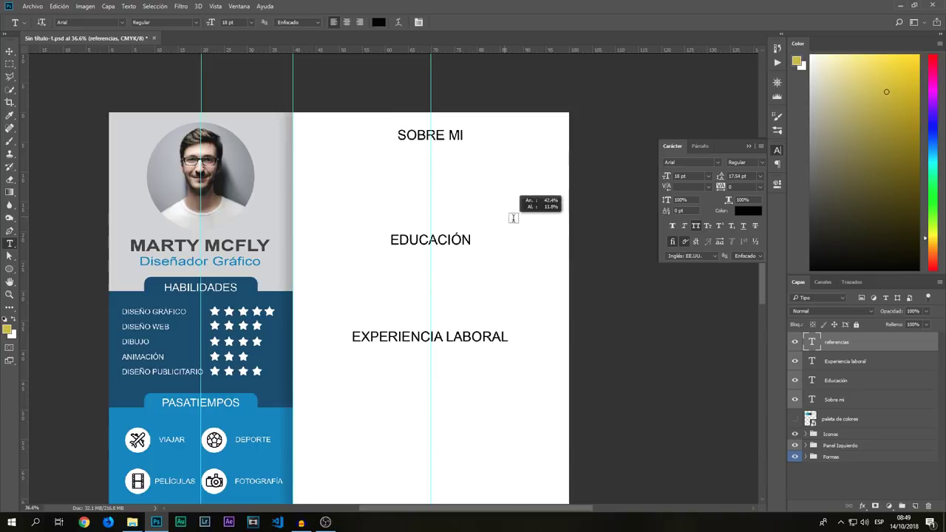
{"action": "left_click_drag", "start_coordinate": [554, 221], "coordinate": [551, 224]}
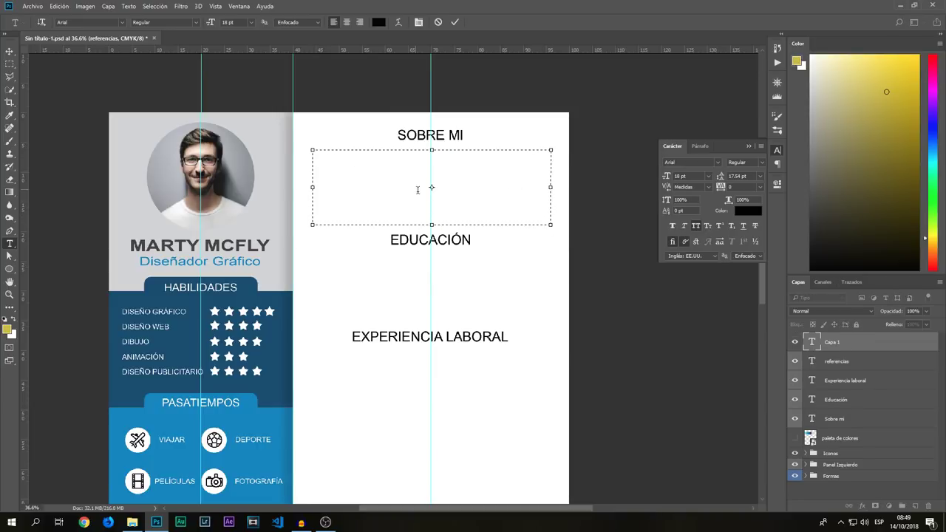
{"action": "left_click", "coordinate": [708, 176]}
{"action": "left_click", "coordinate": [699, 252]}
Step: Fill the box with Lorem Ipsum, justify it, and trim the box to drop the last line
{"action": "left_click", "coordinate": [94, 8]}
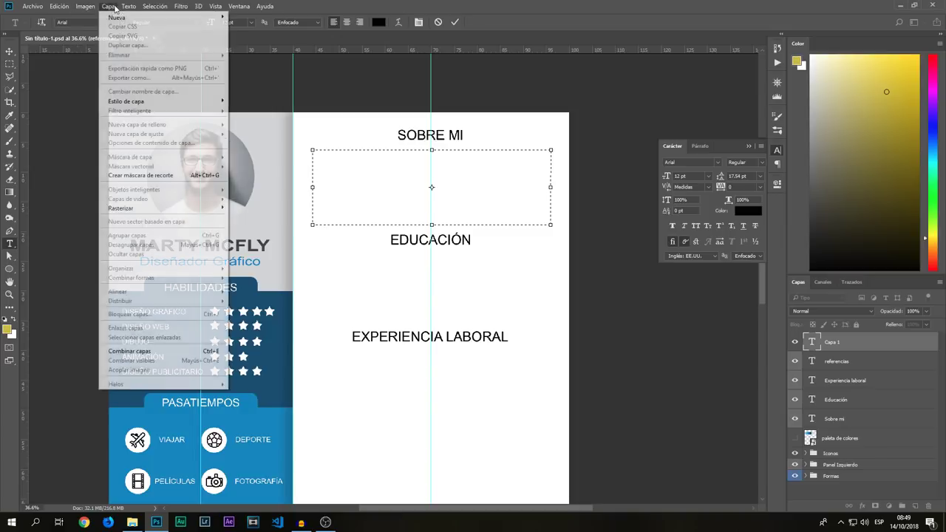
{"action": "left_click", "coordinate": [148, 221]}
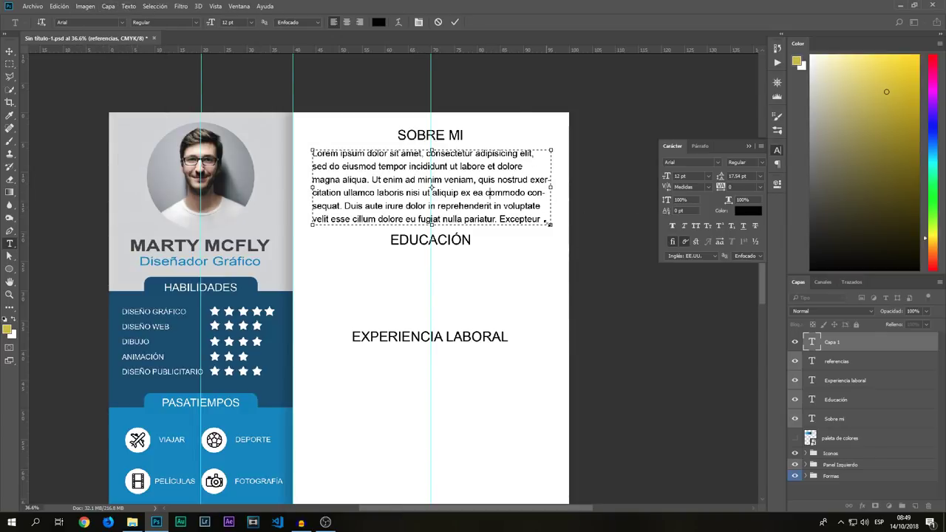
{"action": "mouse_move", "coordinate": [544, 219]}
{"action": "left_mouse_down"}
{"action": "mouse_move", "coordinate": [370, 179]}
{"action": "mouse_move", "coordinate": [314, 153]}
{"action": "left_mouse_up"}
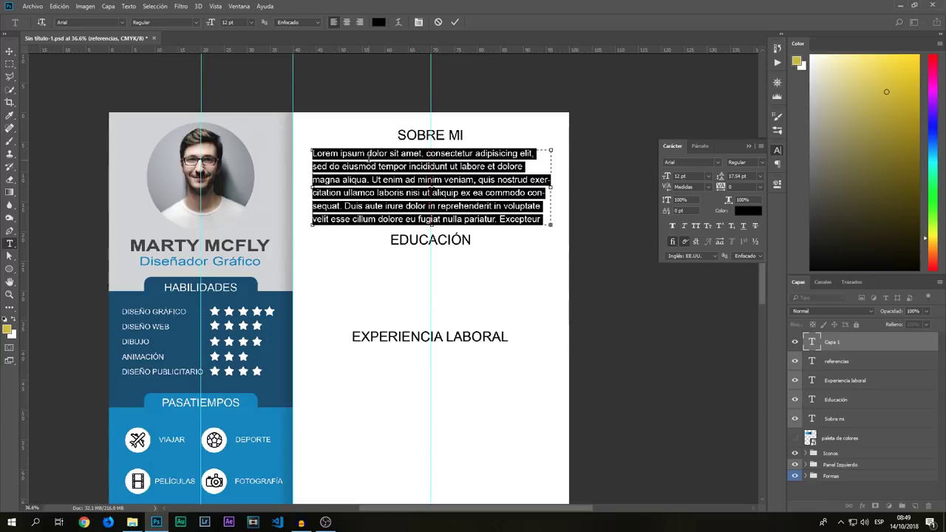
{"action": "left_click", "coordinate": [701, 147]}
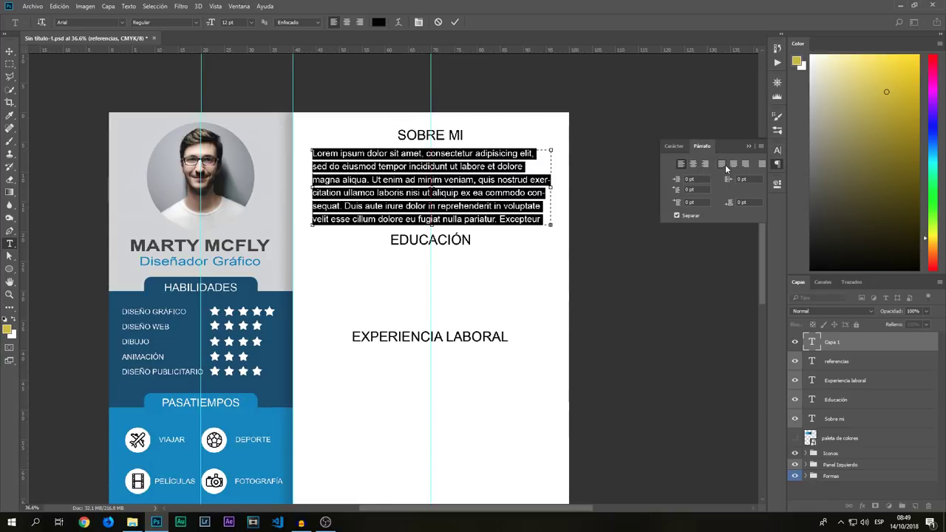
{"action": "left_click", "coordinate": [722, 164]}
{"action": "left_click", "coordinate": [475, 174]}
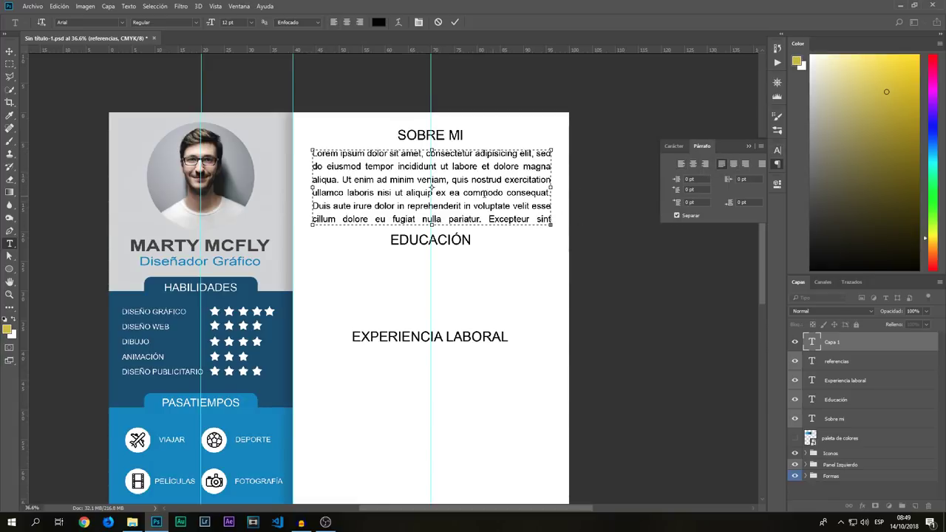
{"action": "left_click_drag", "start_coordinate": [432, 226], "coordinate": [432, 219]}
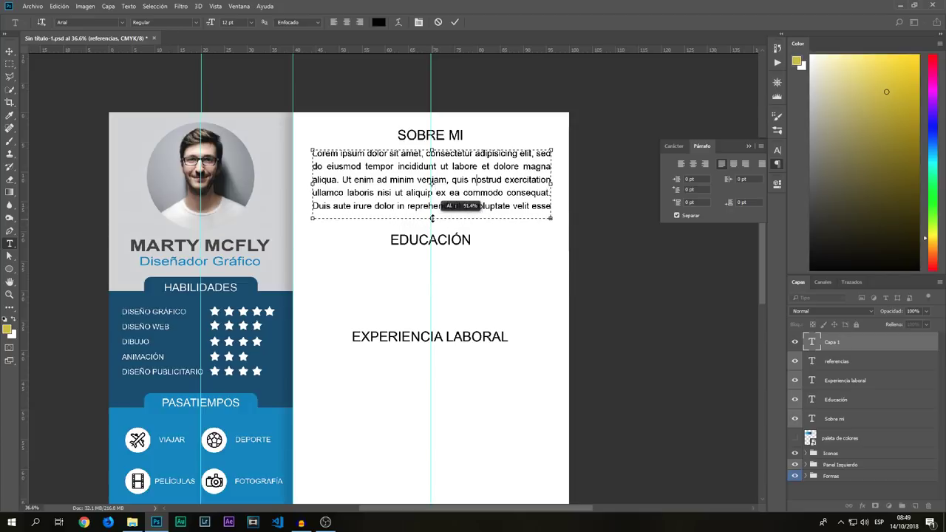
{"action": "left_click", "coordinate": [455, 21]}
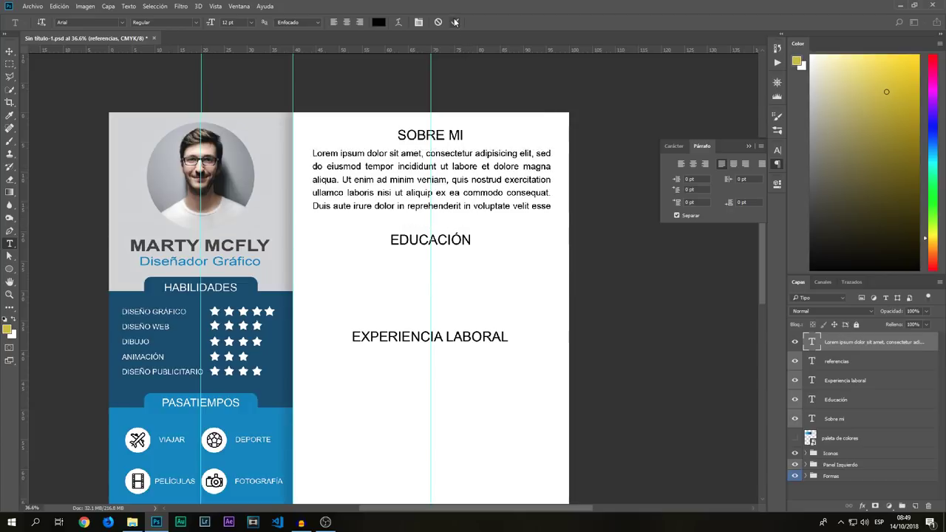
{"action": "key", "text": "v"}
{"action": "scroll", "coordinate": [509, 151], "scroll_direction": "down", "scroll_amount": 2}
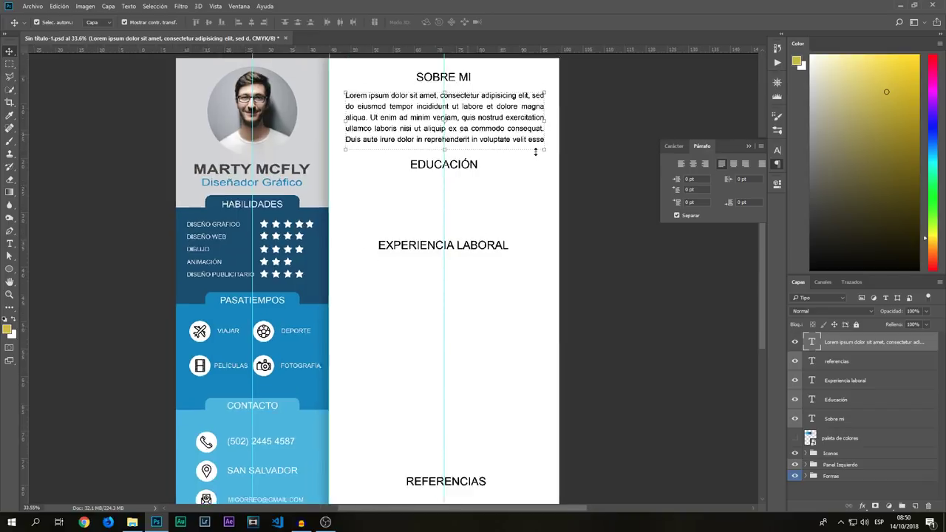
Step: Copy the paragraph under EDUCACIÓN and resize its text box to two lines
{"action": "left_click_drag", "start_coordinate": [496, 126], "coordinate": [496, 190]}
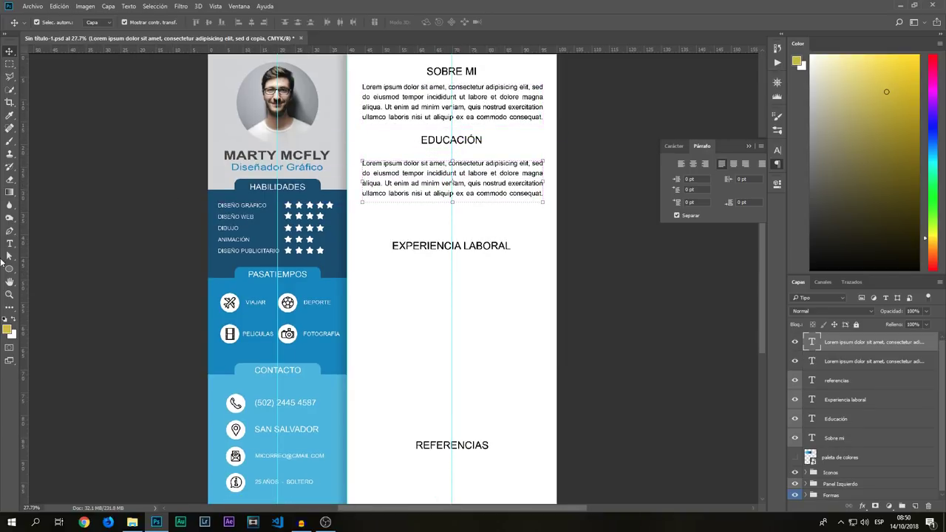
{"action": "left_click", "coordinate": [10, 244]}
{"action": "left_click", "coordinate": [384, 190]}
{"action": "mouse_move", "coordinate": [361, 161]}
{"action": "left_mouse_down"}
{"action": "mouse_move", "coordinate": [451, 184]}
{"action": "mouse_move", "coordinate": [498, 210]}
{"action": "left_mouse_up"}
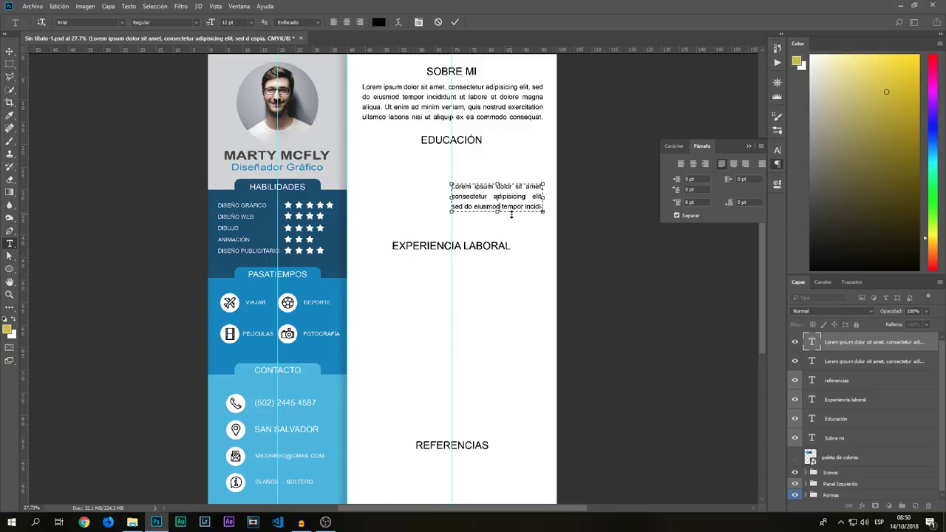
{"action": "scroll", "coordinate": [511, 214], "scroll_direction": "up", "scroll_amount": 2}
{"action": "left_click_drag", "start_coordinate": [421, 171], "coordinate": [340, 178]}
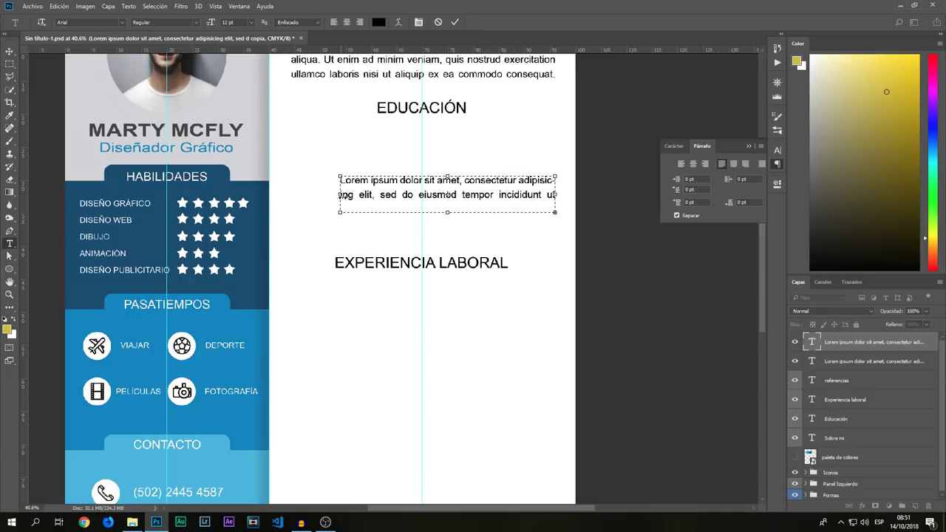
{"action": "left_click_drag", "start_coordinate": [340, 212], "coordinate": [363, 212]}
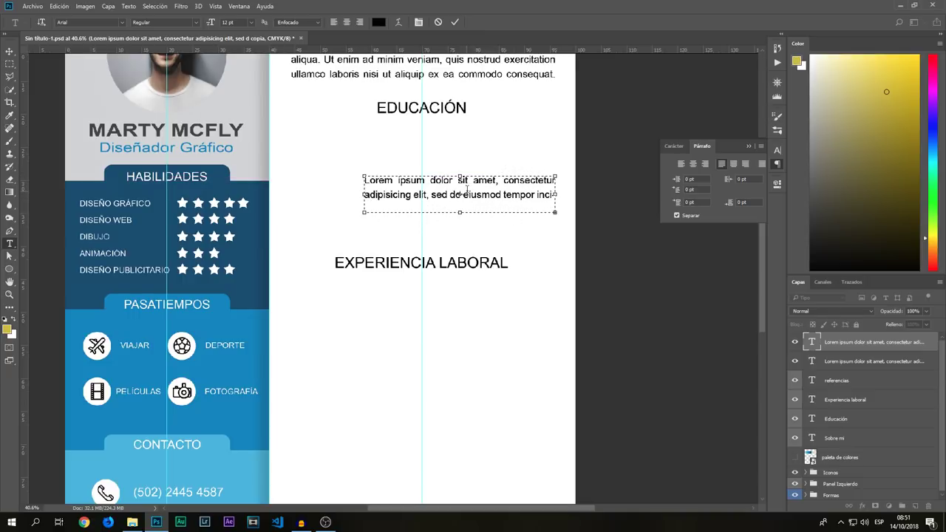
{"action": "left_click", "coordinate": [455, 22]}
Step: Position the paragraph under EDUCACIÓN, add a second copy, and move EXPERIENCIA LABORAL down
{"action": "key", "text": "v"}
{"action": "left_click_drag", "start_coordinate": [458, 188], "coordinate": [455, 228]}
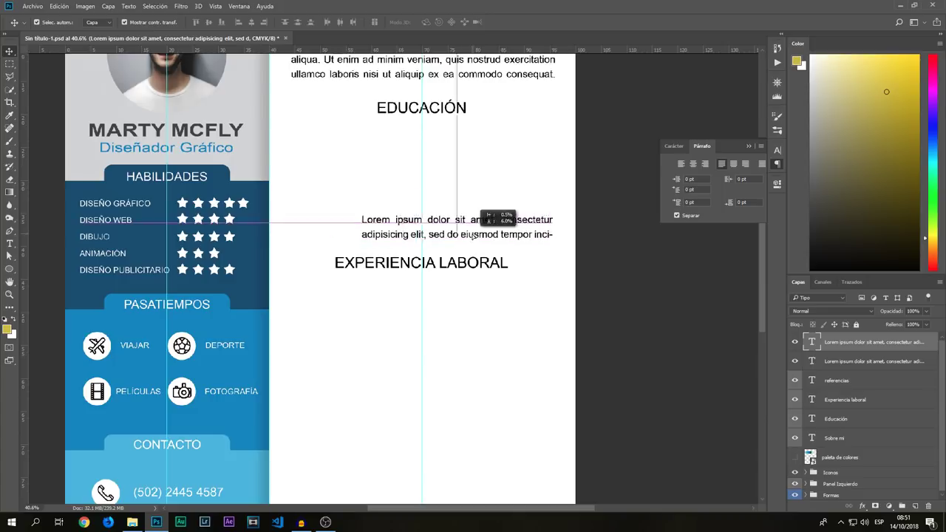
{"action": "mouse_move", "coordinate": [475, 262]}
{"action": "left_mouse_down"}
{"action": "mouse_move", "coordinate": [475, 286]}
{"action": "mouse_move", "coordinate": [481, 279]}
{"action": "left_mouse_up"}
{"action": "mouse_move", "coordinate": [492, 222]}
{"action": "left_mouse_down"}
{"action": "mouse_move", "coordinate": [495, 169]}
{"action": "mouse_move", "coordinate": [486, 260]}
{"action": "left_mouse_up"}
{"action": "left_click", "coordinate": [458, 294]}
{"action": "key", "text": "shift+Down"}
{"action": "key", "text": "shift+Down"}
{"action": "key", "text": "shift+Down"}
{"action": "key", "text": "shift+Down"}
{"action": "key", "text": "shift+Down"}
{"action": "key", "text": "shift+Down"}
{"action": "left_click", "coordinate": [464, 262]}
{"action": "left_click", "coordinate": [10, 269]}
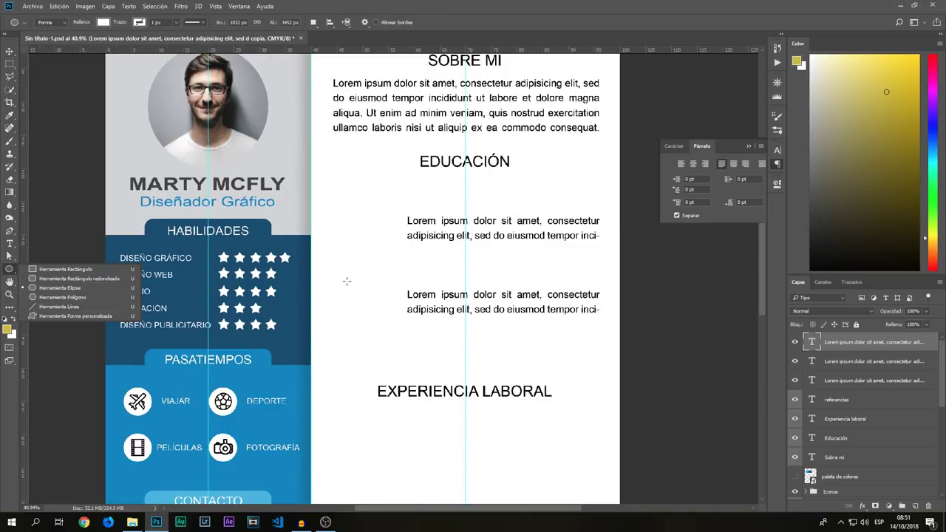
Step: Draw a small grey circle left of the EDUCACIÓN paragraphs
{"action": "left_click_drag", "start_coordinate": [353, 186], "coordinate": [358, 190]}
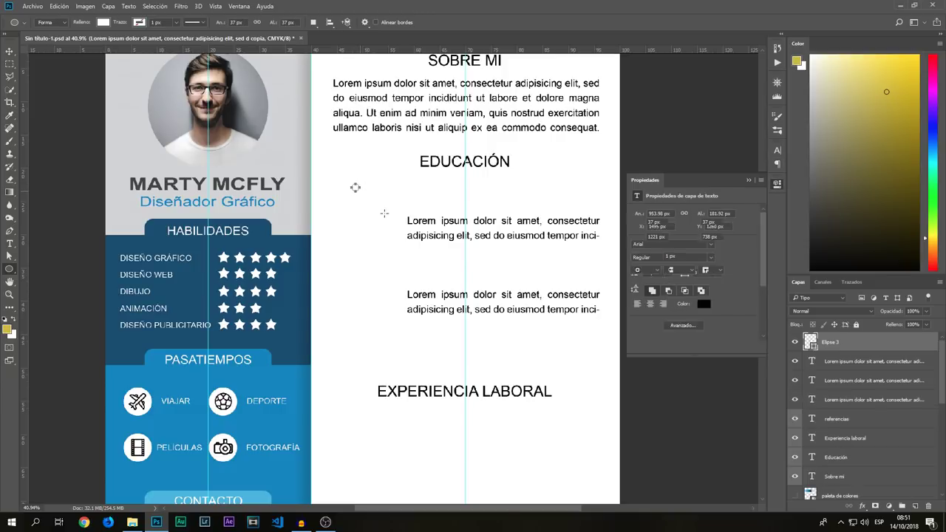
{"action": "left_click", "coordinate": [638, 256]}
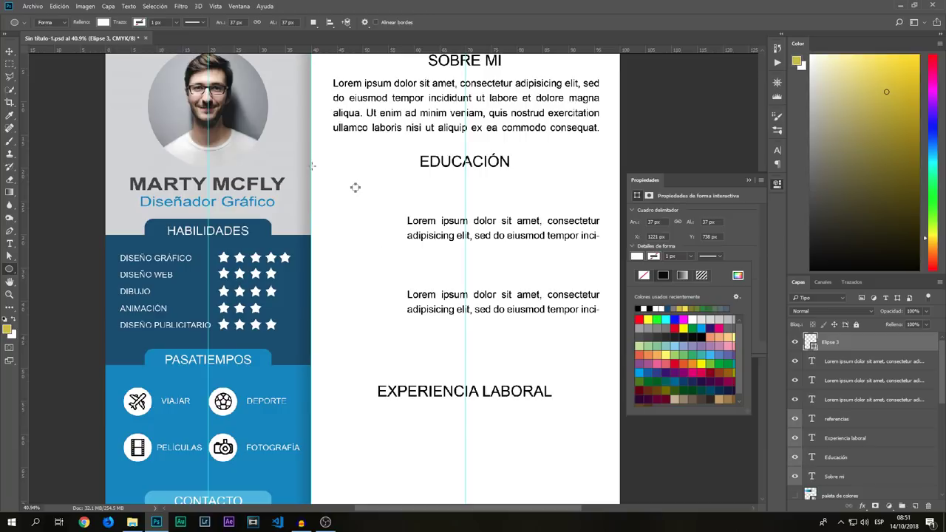
{"action": "left_click", "coordinate": [654, 329]}
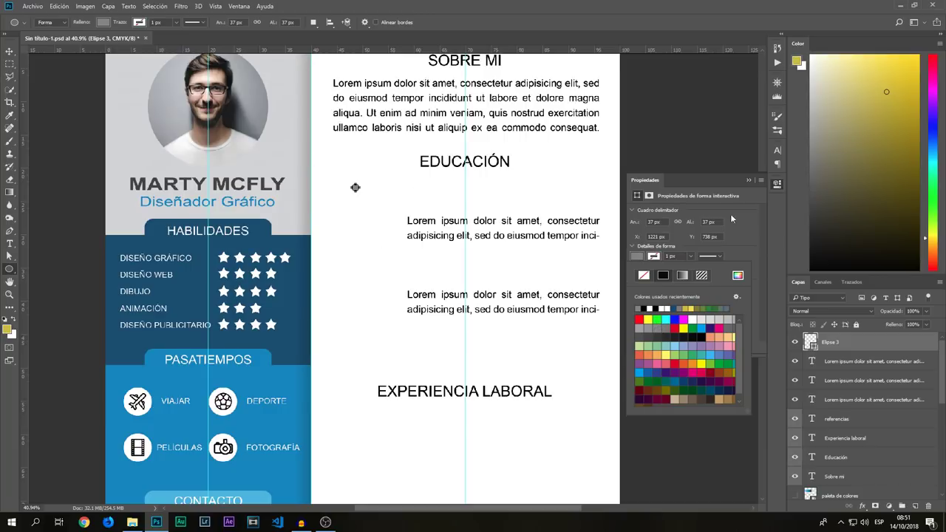
{"action": "left_click", "coordinate": [748, 181]}
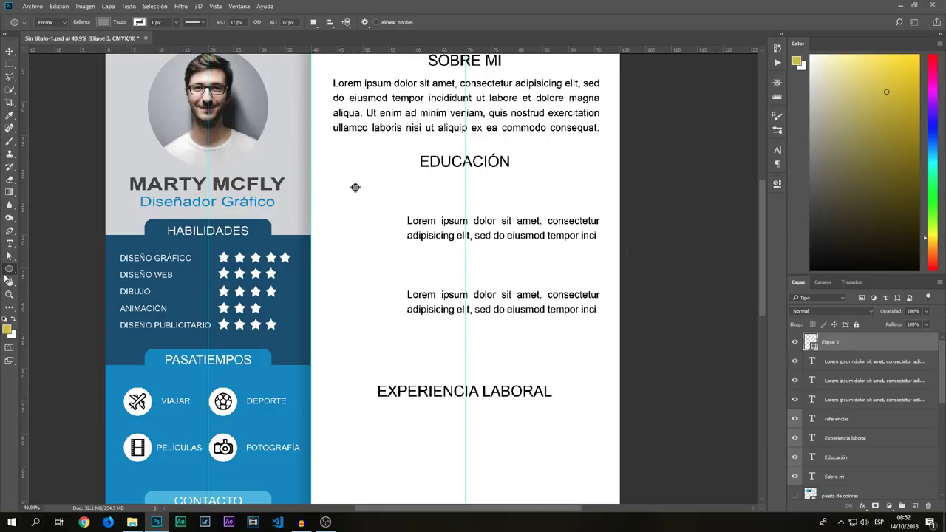
{"action": "scroll", "coordinate": [403, 191], "scroll_direction": "up", "scroll_amount": 1}
{"action": "scroll", "coordinate": [403, 191], "scroll_direction": "up", "scroll_amount": 2}
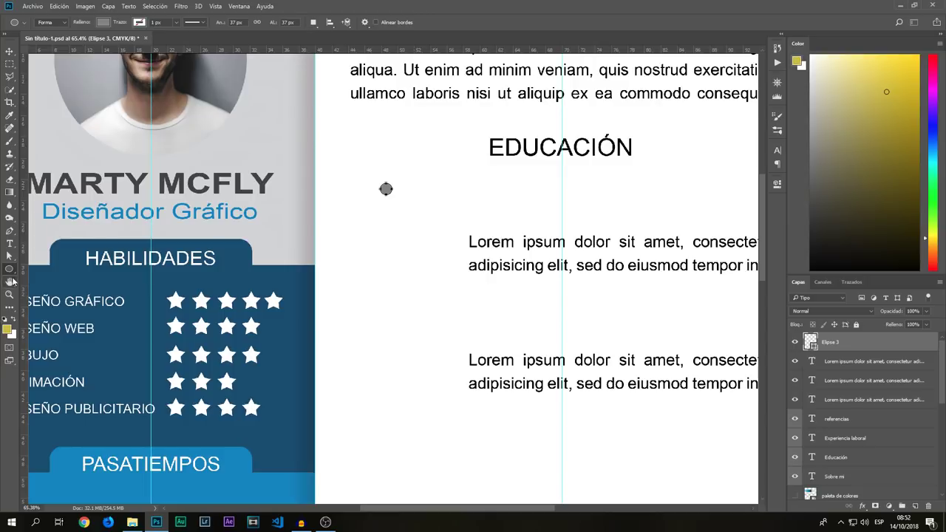
Step: Draw a thin vertical rectangle bar running down from the circle
{"action": "left_click", "coordinate": [13, 273]}
{"action": "left_click", "coordinate": [83, 277]}
{"action": "mouse_move", "coordinate": [386, 189]}
{"action": "left_mouse_down"}
{"action": "mouse_move", "coordinate": [392, 399]}
{"action": "mouse_move", "coordinate": [387, 343]}
{"action": "left_mouse_up"}
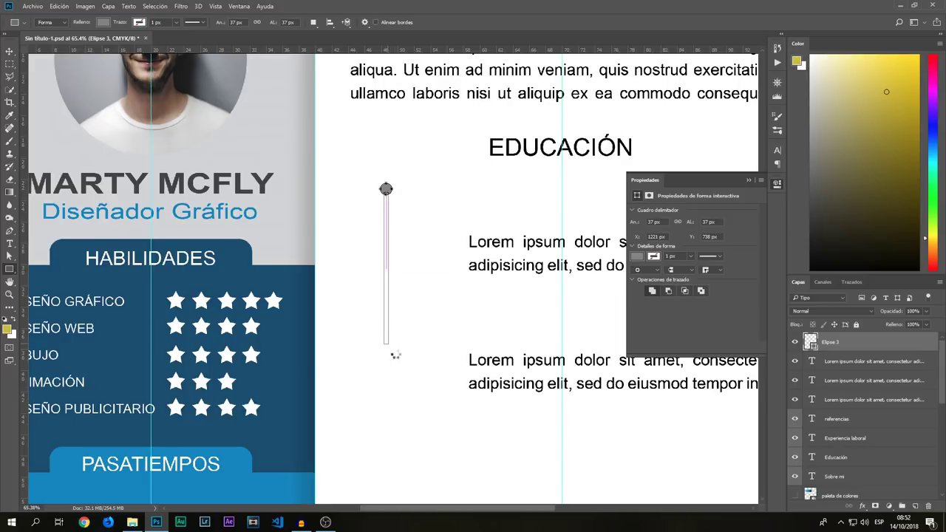
{"action": "left_click", "coordinate": [749, 181]}
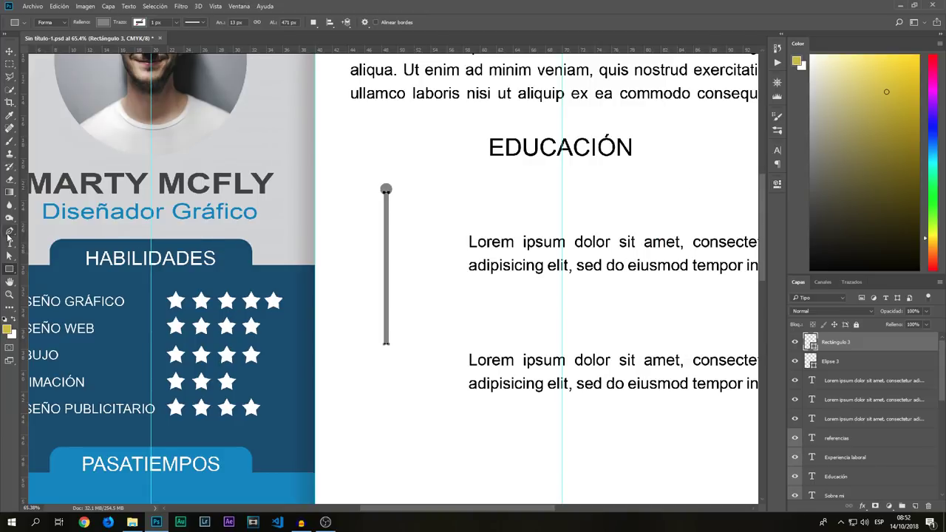
Step: Alt-drag a copy of the Elipse 3 circle lower down the bar
{"action": "left_click", "coordinate": [9, 256]}
{"action": "left_click", "coordinate": [9, 53]}
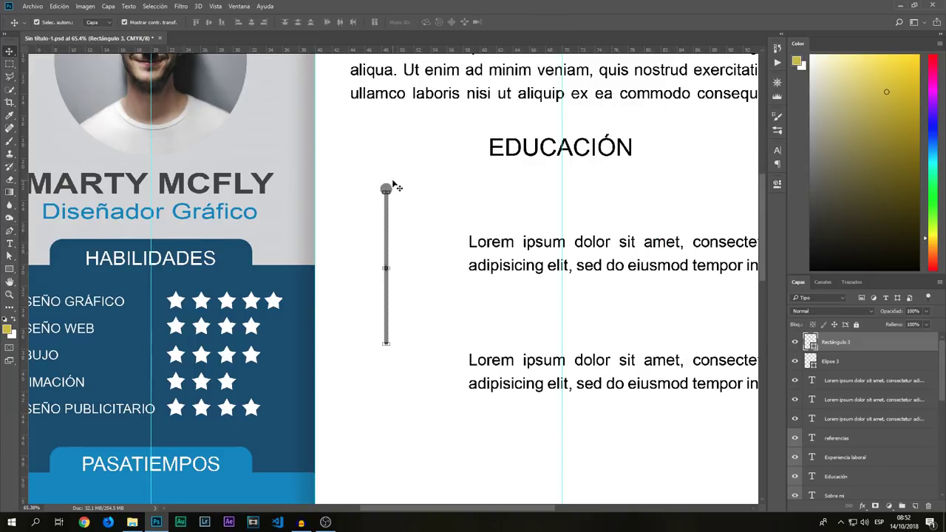
{"action": "scroll", "coordinate": [395, 180], "scroll_direction": "up", "scroll_amount": 3}
{"action": "scroll", "coordinate": [402, 190], "scroll_direction": "down", "scroll_amount": 1}
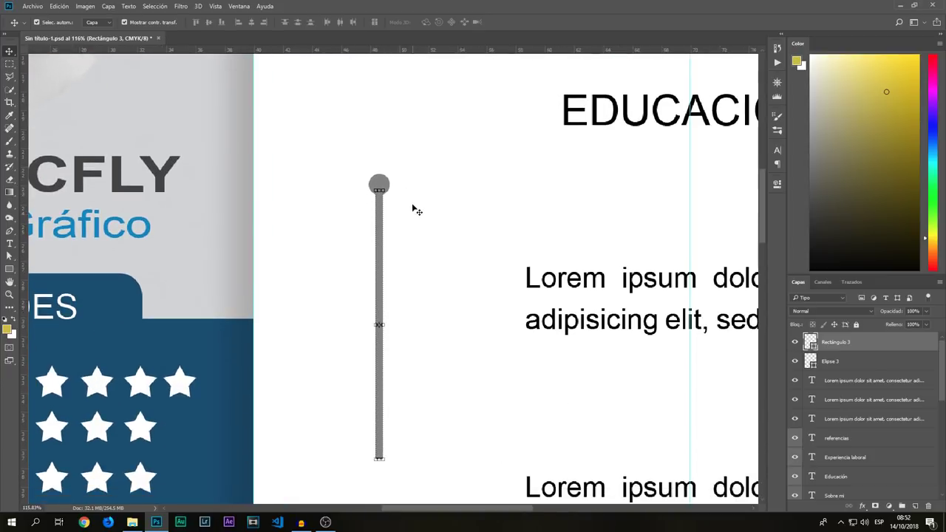
{"action": "left_click", "coordinate": [383, 184]}
{"action": "left_click_drag", "start_coordinate": [384, 181], "coordinate": [386, 416]}
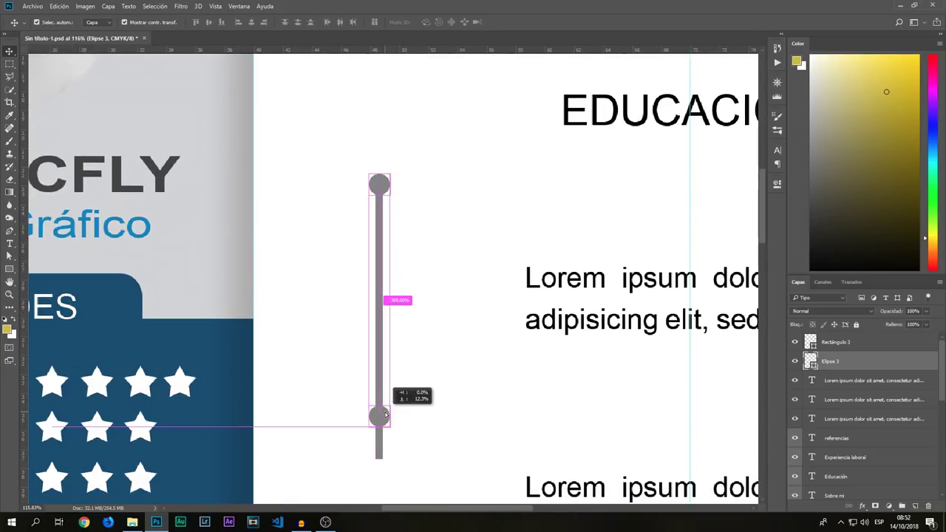
Step: Select the vertical timeline bar, review the layout, and switch to the Type tool
{"action": "left_click", "coordinate": [382, 457]}
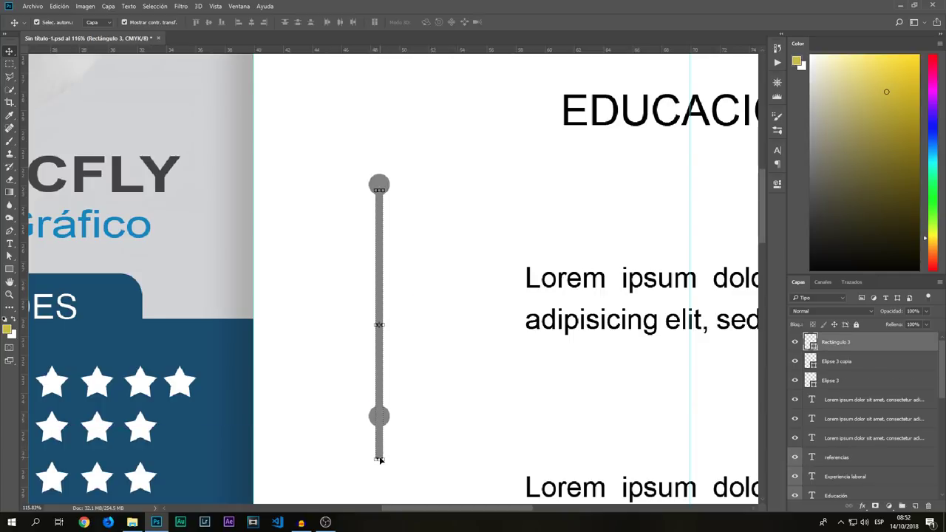
{"action": "scroll", "coordinate": [404, 378], "scroll_direction": "down", "scroll_amount": 3}
{"action": "scroll", "coordinate": [481, 359], "scroll_direction": "down", "scroll_amount": 2}
{"action": "scroll", "coordinate": [500, 360], "scroll_direction": "down", "scroll_amount": 2}
{"action": "scroll", "coordinate": [532, 363], "scroll_direction": "up", "scroll_amount": 2}
{"action": "scroll", "coordinate": [540, 388], "scroll_direction": "up", "scroll_amount": 1}
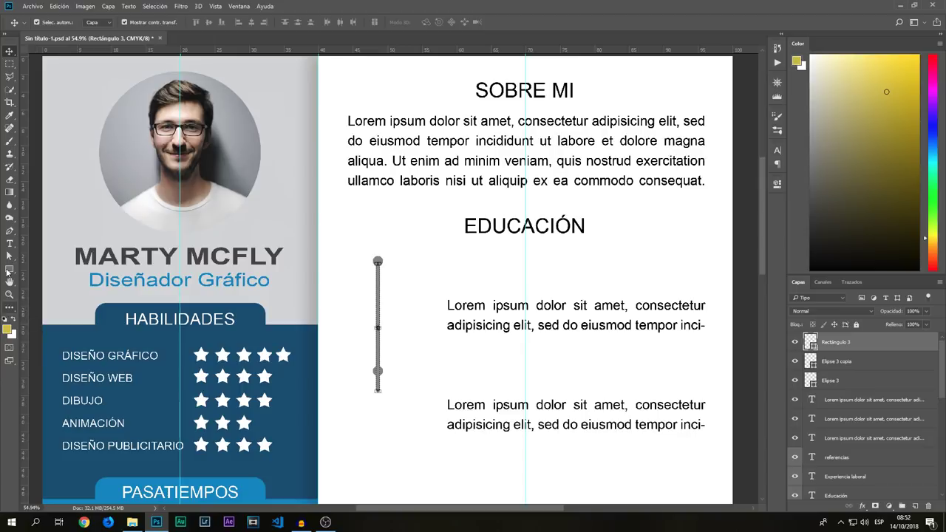
{"action": "left_click", "coordinate": [10, 245]}
Step: Alt-drag a copy of the Diseñador Gráfico subtitle beside the top timeline dot
{"action": "left_click", "coordinate": [10, 51]}
{"action": "left_click", "coordinate": [246, 286]}
{"action": "left_click_drag", "start_coordinate": [243, 285], "coordinate": [601, 272]}
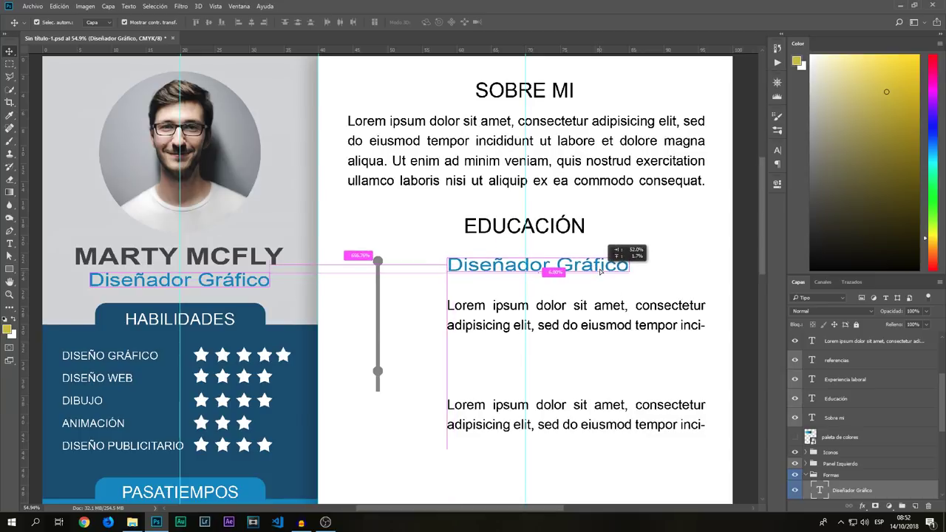
{"action": "left_click_drag", "start_coordinate": [601, 272], "coordinate": [600, 273]}
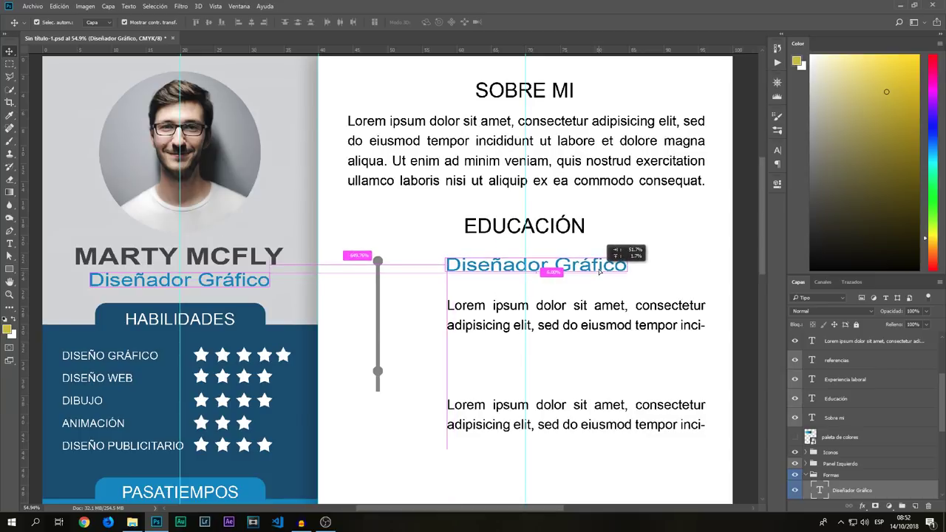
{"action": "left_click_drag", "start_coordinate": [600, 273], "coordinate": [600, 273]}
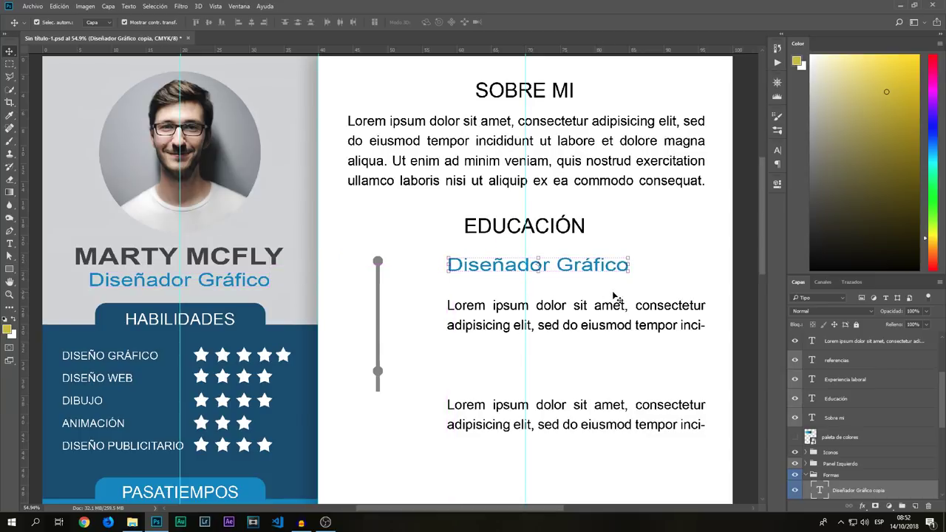
{"action": "scroll", "coordinate": [517, 214], "scroll_direction": "down", "scroll_amount": 3}
{"action": "scroll", "coordinate": [514, 215], "scroll_direction": "up", "scroll_amount": 2}
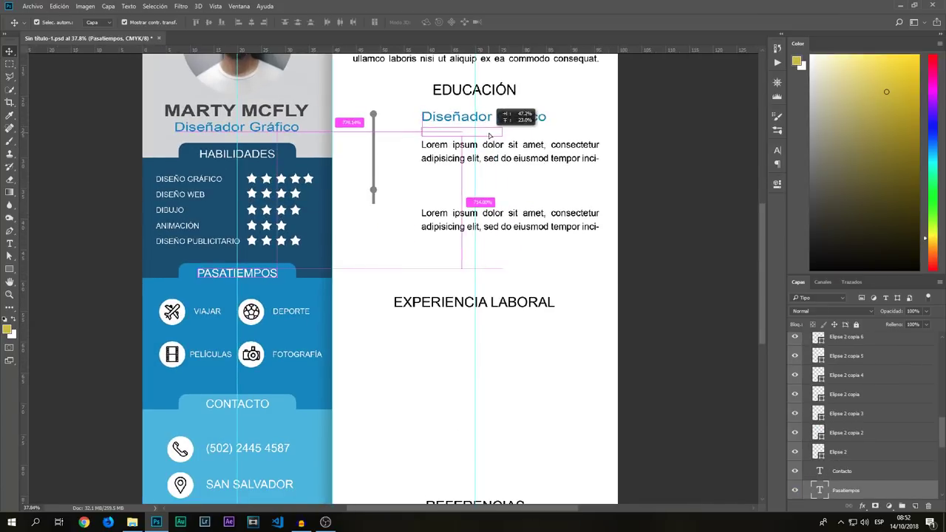
Step: Retype the titles as 'Mi primer trabajo' and 'Mi segundo trabajo', then nudge the bar down
{"action": "mouse_move", "coordinate": [422, 116]}
{"action": "left_mouse_down"}
{"action": "mouse_move", "coordinate": [547, 119]}
{"action": "mouse_move", "coordinate": [423, 131]}
{"action": "mouse_move", "coordinate": [419, 233]}
{"action": "left_mouse_up"}
{"action": "type", "text": "Mi primer trabajo"}
{"action": "key", "text": "ctrl+Return"}
{"action": "key", "text": "BackSpace"}
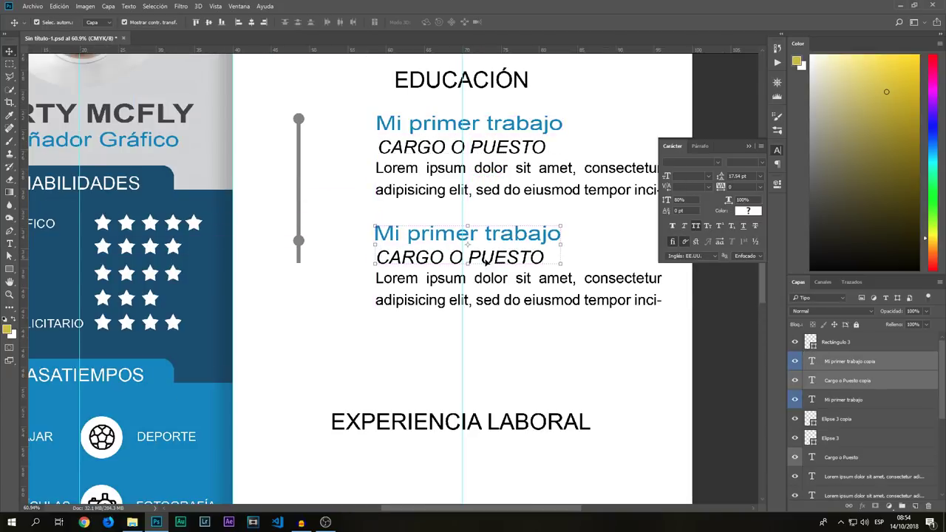
{"action": "double_click", "coordinate": [425, 233]}
{"action": "type", "text": "segundo"}
{"action": "key", "text": "ctrl+Return"}
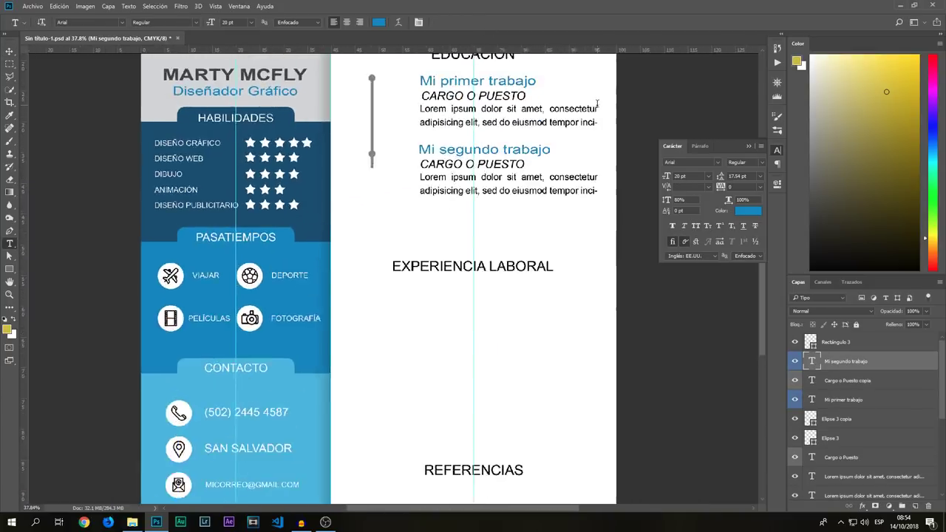
{"action": "key", "text": "v"}
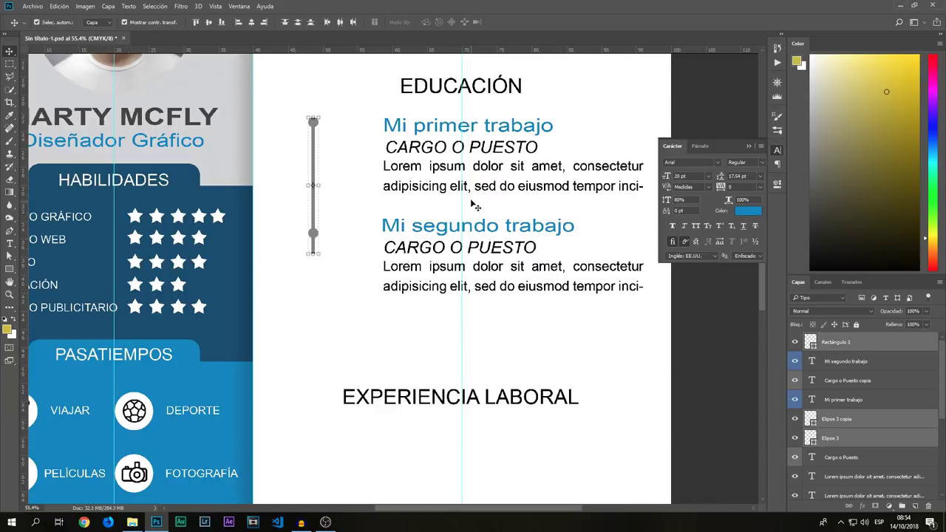
{"action": "left_click_drag", "start_coordinate": [313, 233], "coordinate": [314, 236]}
Step: Add a year label beside the top dot and colour it grey
{"action": "key", "text": "t"}
{"action": "left_click", "coordinate": [371, 103]}
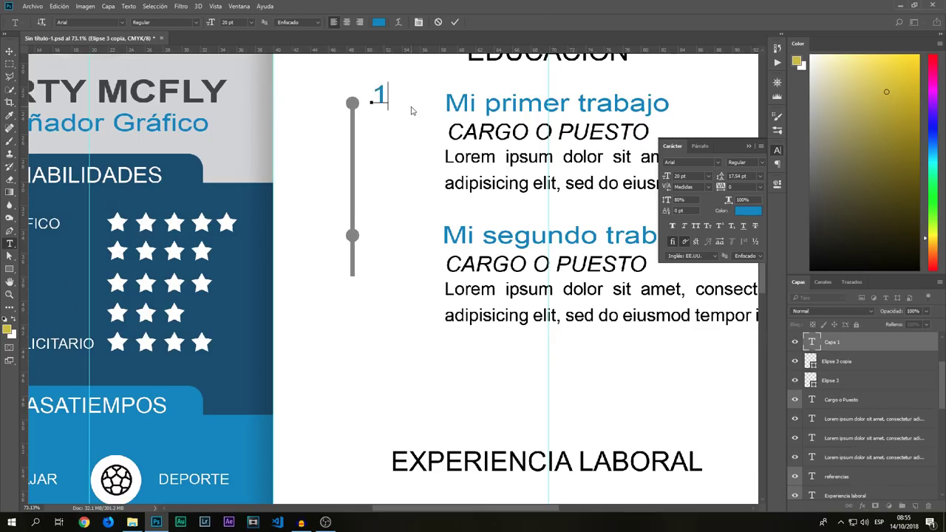
{"action": "type", "text": "06"}
{"action": "left_click", "coordinate": [455, 22]}
{"action": "left_click", "coordinate": [378, 21]}
{"action": "left_click", "coordinate": [347, 435]}
{"action": "left_click", "coordinate": [579, 305]}
Step: Set the date label to 12 pt and make it read '2010 - 2013'
{"action": "key", "text": "v"}
{"action": "left_click", "coordinate": [708, 176]}
{"action": "left_click", "coordinate": [693, 202]}
{"action": "key", "text": "t"}
{"action": "left_click_drag", "start_coordinate": [401, 98], "coordinate": [442, 110]}
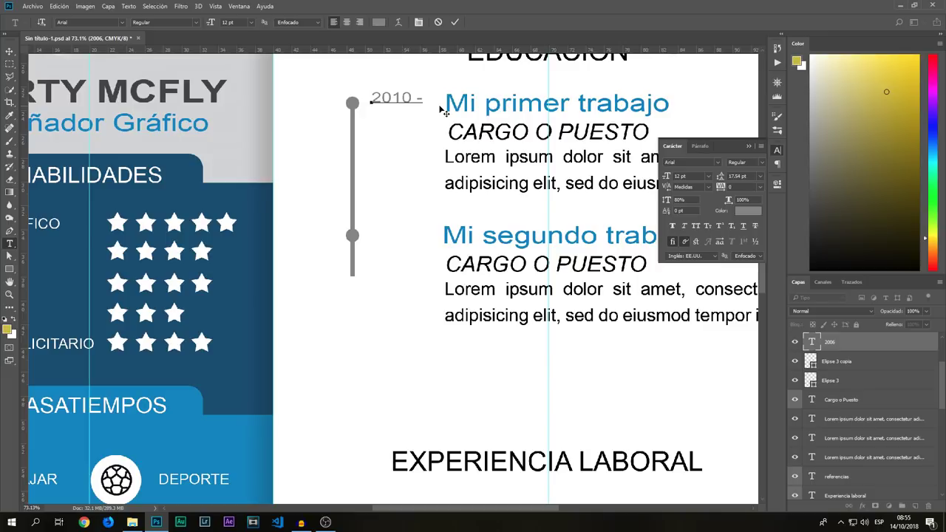
{"action": "type", "text": "2013"}
{"action": "key", "text": "ctrl+Return"}
Step: Shift the bar and top dot left of the dates and realign the lower dot
{"action": "key", "text": "v"}
{"action": "left_click", "coordinate": [353, 170]}
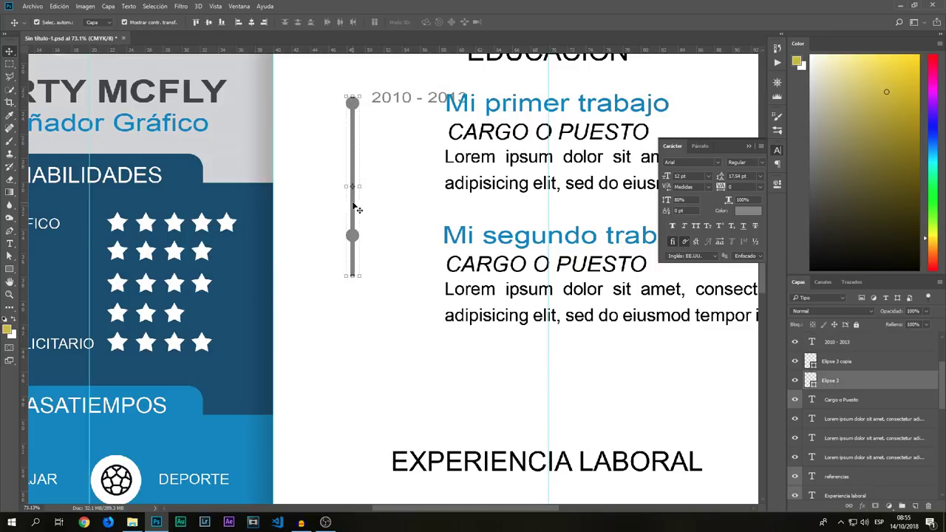
{"action": "left_click", "coordinate": [358, 238], "text": "shift"}
{"action": "key", "text": "shift+Left"}
{"action": "key", "text": "shift+Left"}
{"action": "key", "text": "shift+Left"}
{"action": "key", "text": "shift+Left"}
{"action": "key", "text": "shift+Left"}
{"action": "key", "text": "shift+Left"}
{"action": "scroll", "coordinate": [353, 236], "scroll_direction": "down", "scroll_amount": 3}
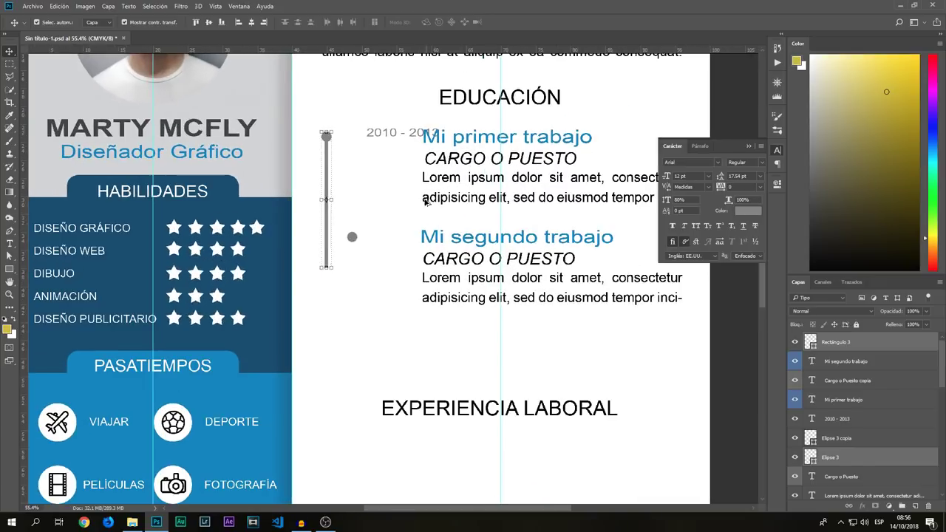
{"action": "left_click_drag", "start_coordinate": [353, 237], "coordinate": [326, 237]}
Step: Copy the date label beside the second title and change it to '2014 - 2017'
{"action": "mouse_move", "coordinate": [392, 133]}
{"action": "left_mouse_down"}
{"action": "mouse_move", "coordinate": [362, 137]}
{"action": "mouse_move", "coordinate": [357, 238]}
{"action": "mouse_move", "coordinate": [368, 238]}
{"action": "left_mouse_up"}
{"action": "key", "text": "t"}
{"action": "scroll", "coordinate": [357, 238], "scroll_direction": "up", "scroll_amount": 2}
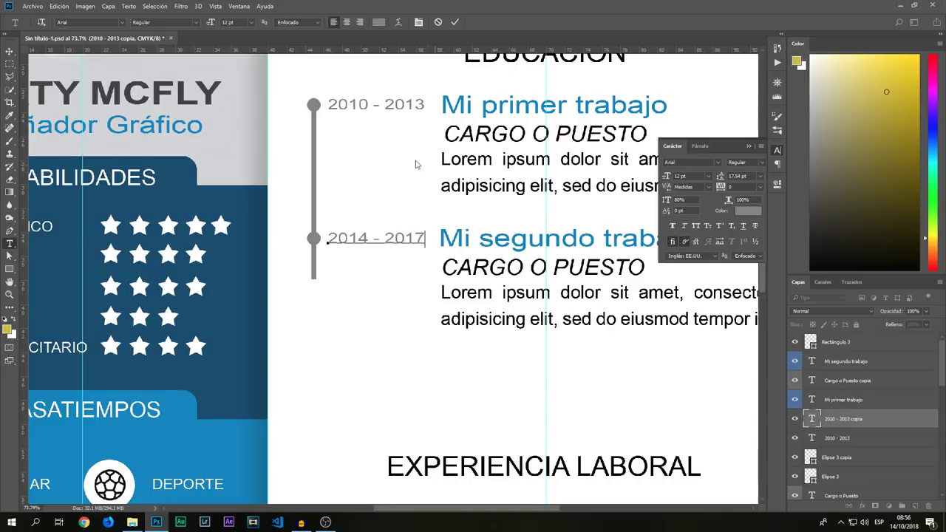
{"action": "left_click", "coordinate": [454, 22]}
{"action": "scroll", "coordinate": [318, 236], "scroll_direction": "down", "scroll_amount": 3}
{"action": "scroll", "coordinate": [238, 296], "scroll_direction": "up", "scroll_amount": 5}
Step: Resize Rectángulo 3 with Ctrl+T so the bar runs between the two dots
{"action": "key", "text": "v"}
{"action": "left_click", "coordinate": [238, 222]}
{"action": "left_click_drag", "start_coordinate": [238, 366], "coordinate": [238, 290]}
{"action": "scroll", "coordinate": [448, 244], "scroll_direction": "down", "scroll_amount": 3}
{"action": "scroll", "coordinate": [386, 156], "scroll_direction": "up", "scroll_amount": 4}
{"action": "left_click_drag", "start_coordinate": [348, 180], "coordinate": [349, 244]}
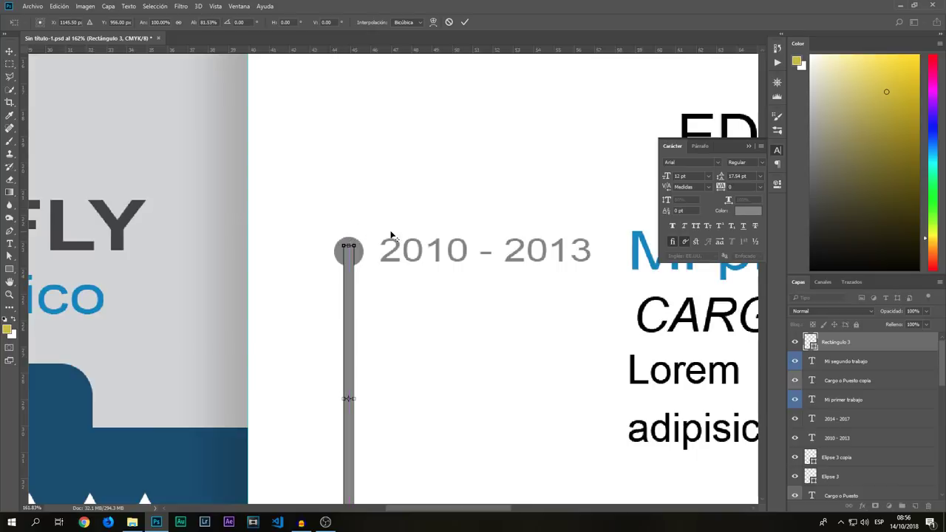
{"action": "scroll", "coordinate": [348, 245], "scroll_direction": "down", "scroll_amount": 3}
{"action": "key", "text": "Return"}
{"action": "scroll", "coordinate": [444, 295], "scroll_direction": "down", "scroll_amount": 3}
{"action": "left_click", "coordinate": [528, 296]}
{"action": "scroll", "coordinate": [573, 321], "scroll_direction": "up", "scroll_amount": 2}
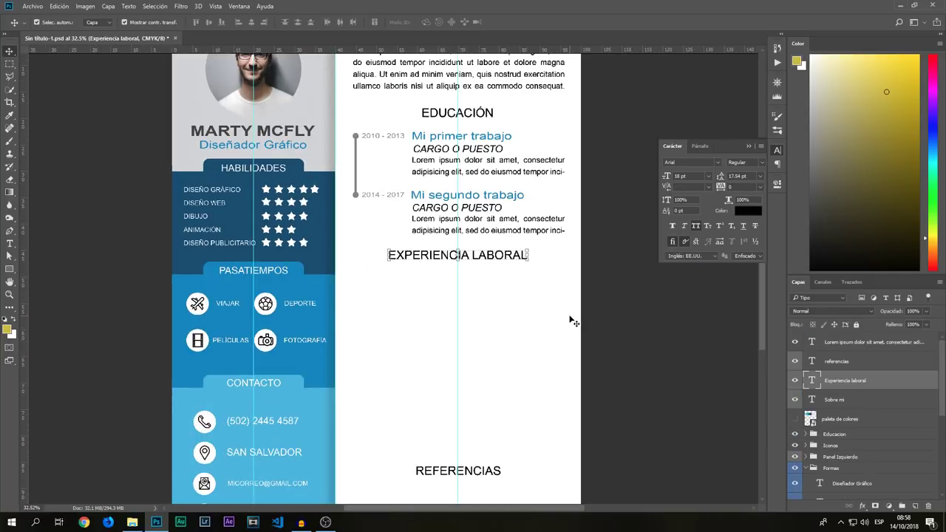
Step: Scroll the canvas to review the Educación study entries and dates
{"action": "scroll", "coordinate": [463, 133], "scroll_direction": "up", "scroll_amount": 2}
{"action": "scroll", "coordinate": [312, 192], "scroll_direction": "up", "scroll_amount": 2}
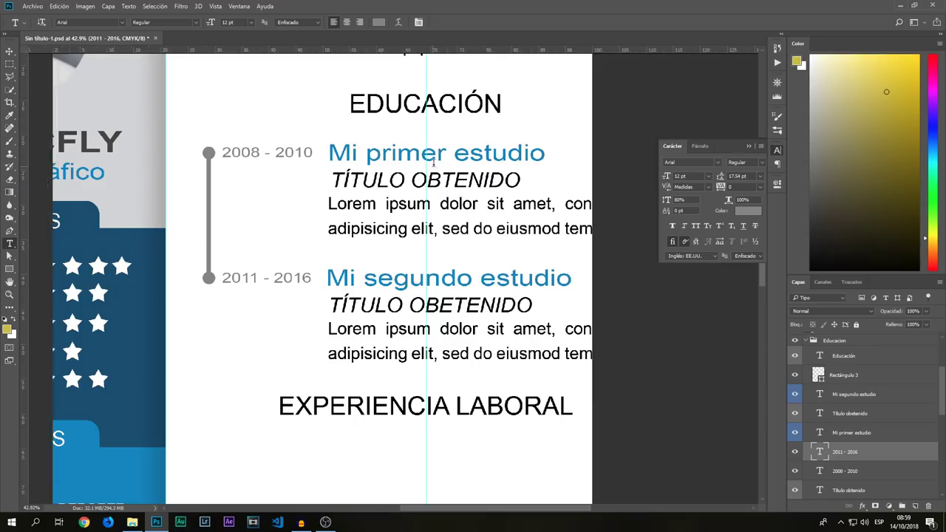
{"action": "scroll", "coordinate": [451, 163], "scroll_direction": "down", "scroll_amount": 3}
{"action": "scroll", "coordinate": [482, 187], "scroll_direction": "up", "scroll_amount": 1}
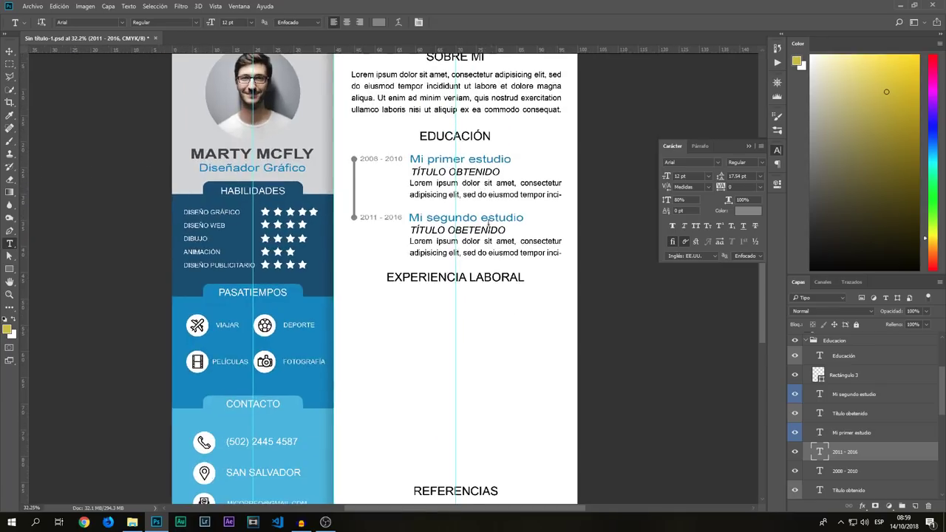
Step: Lock the Rectángulo 1 page background in the Layers panel
{"action": "scroll", "coordinate": [473, 220], "scroll_direction": "down", "scroll_amount": 1}
{"action": "scroll", "coordinate": [477, 241], "scroll_direction": "down", "scroll_amount": 2}
{"action": "scroll", "coordinate": [470, 241], "scroll_direction": "up", "scroll_amount": 1}
{"action": "scroll", "coordinate": [470, 241], "scroll_direction": "down", "scroll_amount": 1}
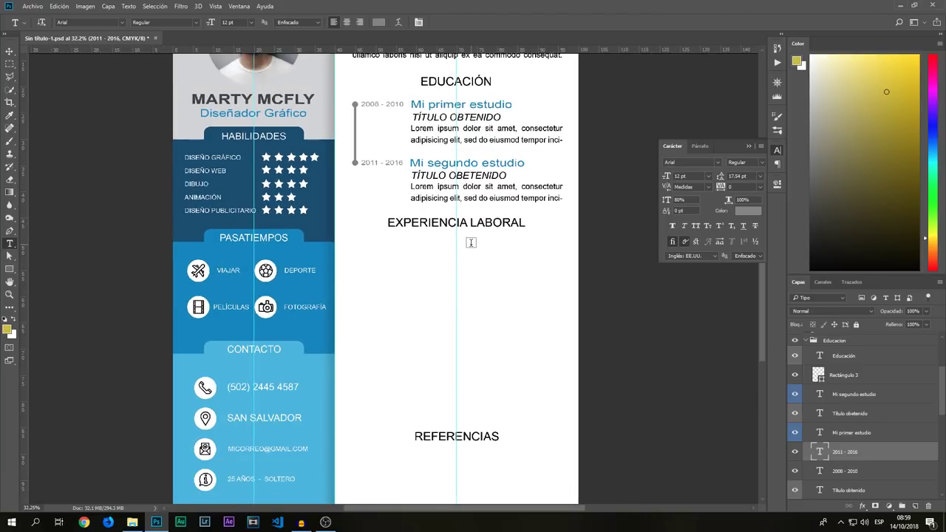
{"action": "left_click", "coordinate": [10, 52]}
{"action": "scroll", "coordinate": [491, 225], "scroll_direction": "up", "scroll_amount": 1}
{"action": "left_click", "coordinate": [574, 338]}
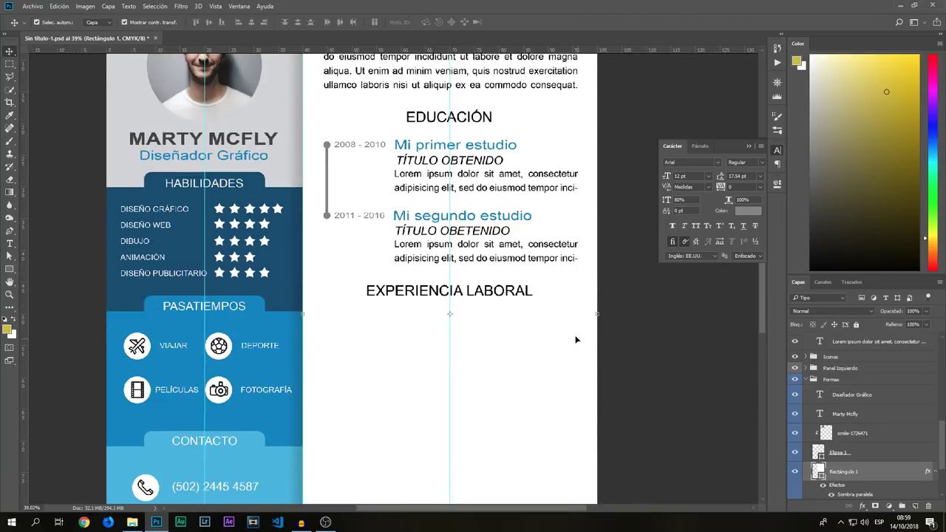
{"action": "scroll", "coordinate": [560, 297], "scroll_direction": "down", "scroll_amount": 2}
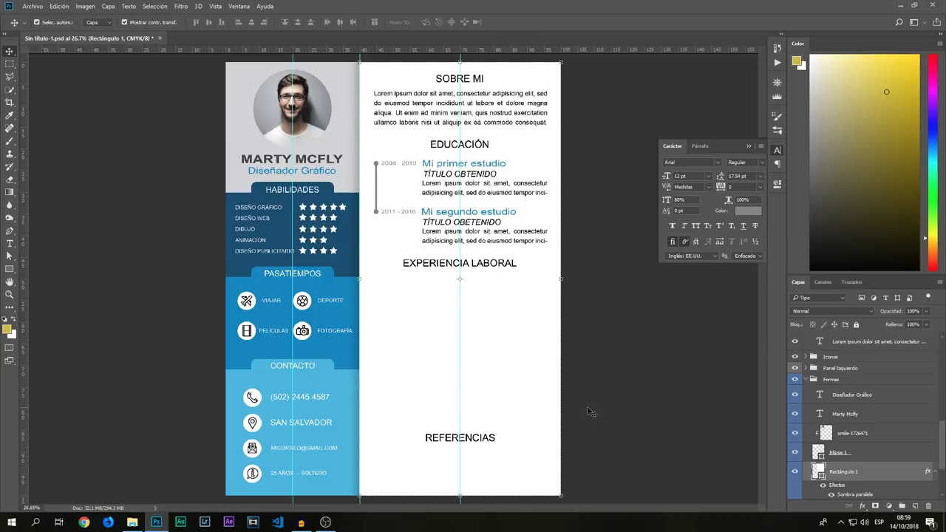
{"action": "left_click", "coordinate": [856, 326]}
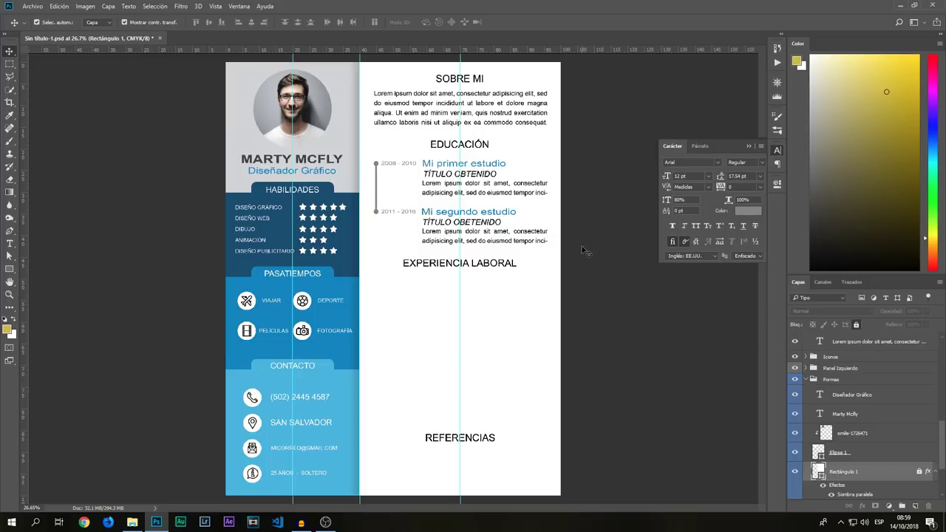
Step: Alt-drag a copy of the Educación timeline block beneath EXPERIENCIA LABORAL
{"action": "mouse_move", "coordinate": [556, 241]}
{"action": "left_mouse_down"}
{"action": "mouse_move", "coordinate": [390, 151]}
{"action": "mouse_move", "coordinate": [490, 245]}
{"action": "left_mouse_up"}
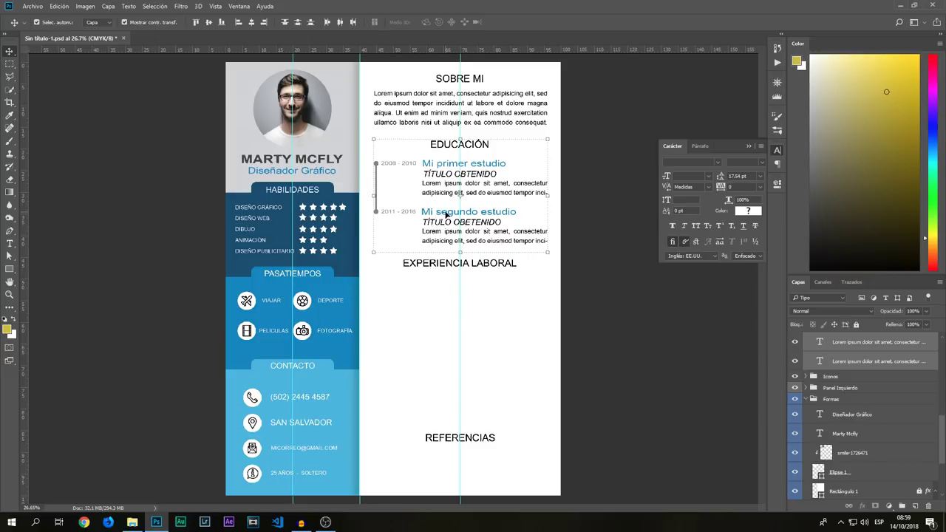
{"action": "mouse_move", "coordinate": [597, 249]}
{"action": "left_mouse_down"}
{"action": "mouse_move", "coordinate": [414, 198]}
{"action": "mouse_move", "coordinate": [375, 159]}
{"action": "left_mouse_up"}
{"action": "mouse_move", "coordinate": [440, 221]}
{"action": "left_mouse_down"}
{"action": "mouse_move", "coordinate": [440, 343]}
{"action": "mouse_move", "coordinate": [440, 331]}
{"action": "left_mouse_up"}
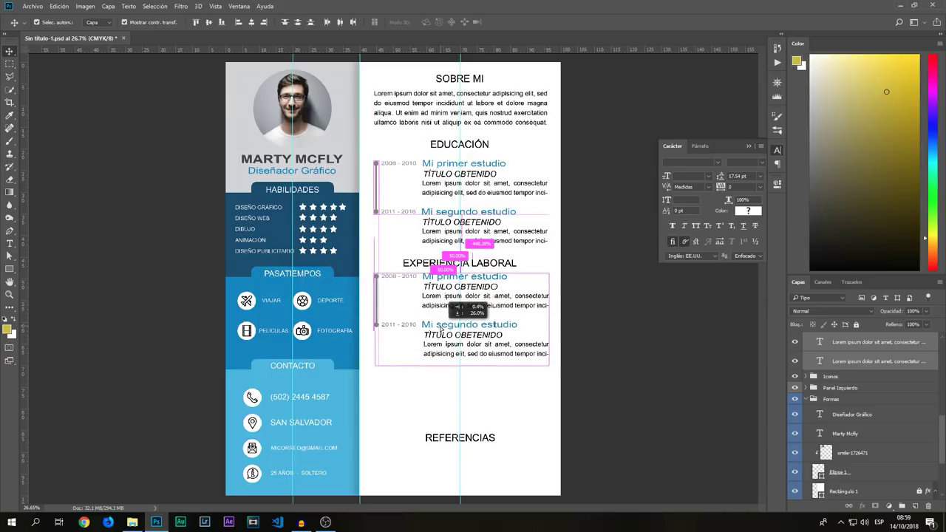
{"action": "left_click_drag", "start_coordinate": [439, 331], "coordinate": [441, 331]}
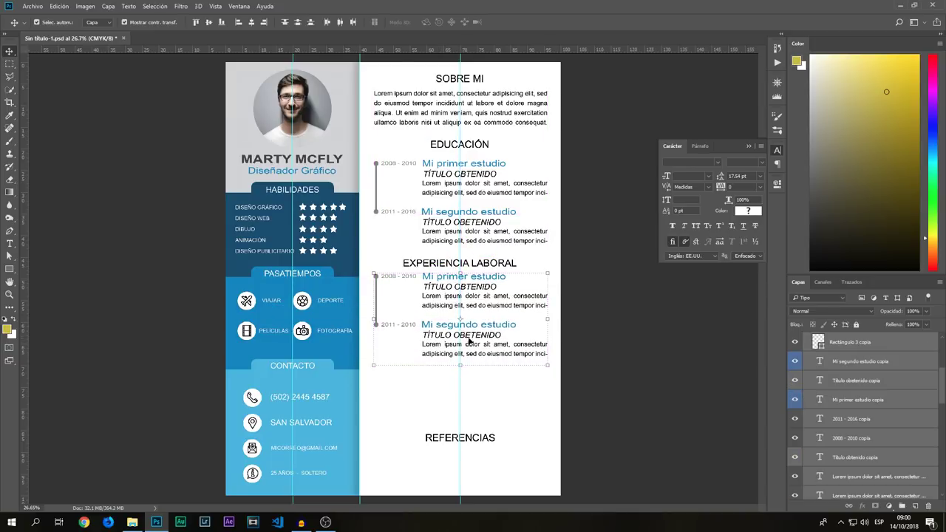
{"action": "key", "text": "Down"}
{"action": "key", "text": "Down"}
{"action": "key", "text": "Down"}
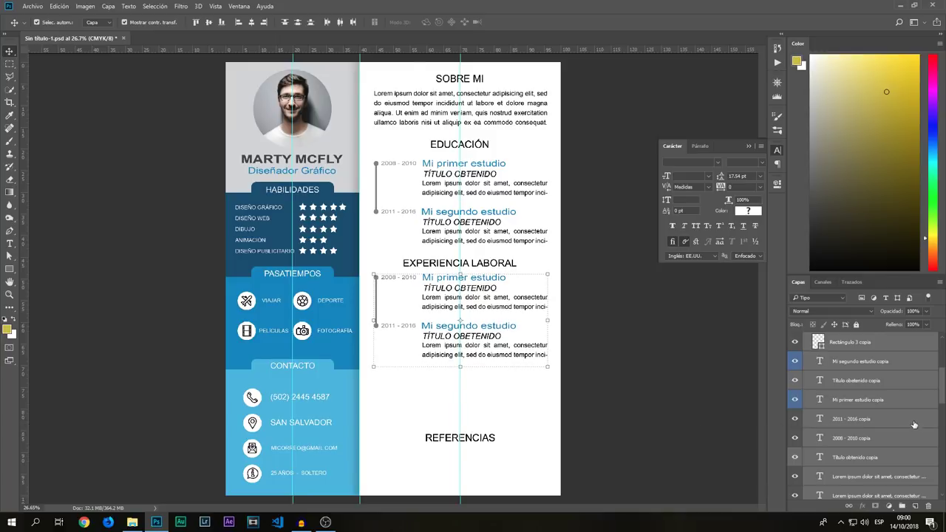
Step: Reorder the copied layers higher in the Layers panel stack
{"action": "scroll", "coordinate": [914, 425], "scroll_direction": "up", "scroll_amount": 2}
{"action": "left_click_drag", "start_coordinate": [873, 388], "coordinate": [871, 325]}
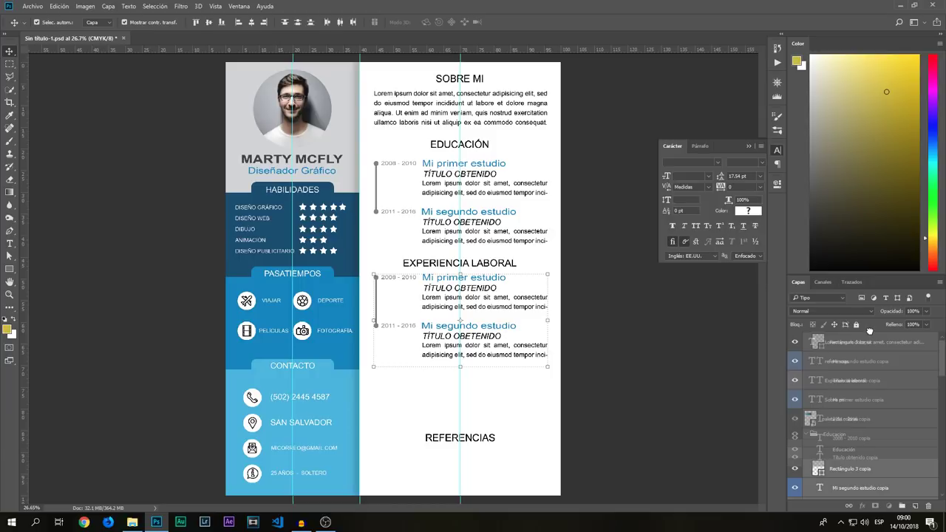
{"action": "left_click_drag", "start_coordinate": [868, 333], "coordinate": [878, 372]}
Step: Rename the copied titles to 'Mi primer trabajo' and 'Mi segundo trabajo'
{"action": "scroll", "coordinate": [594, 303], "scroll_direction": "up", "scroll_amount": 3}
{"action": "double_click", "coordinate": [388, 254]}
{"action": "type", "text": "trabajo"}
{"action": "key", "text": "ctrl+Return"}
{"action": "double_click", "coordinate": [378, 346]}
{"action": "type", "text": "trabajo"}
{"action": "key", "text": "ctrl+Return"}
Step: Replace both TÍTULO OBTENIDO lines with 'CARGO O PUESTO'
{"action": "triple_click", "coordinate": [414, 273]}
{"action": "type", "text": "CARGO O PUESTO"}
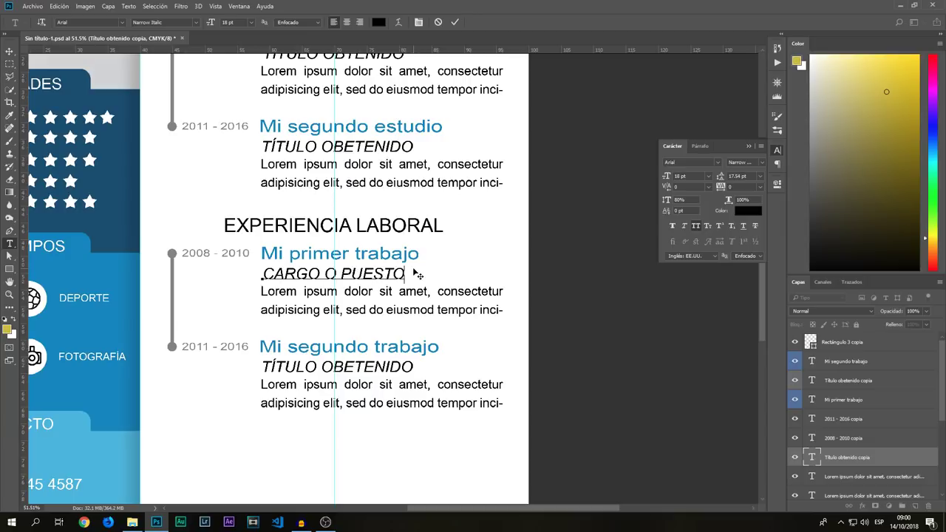
{"action": "left_click", "coordinate": [455, 23]}
{"action": "triple_click", "coordinate": [431, 363]}
{"action": "type", "text": "CARGO O PUESTO"}
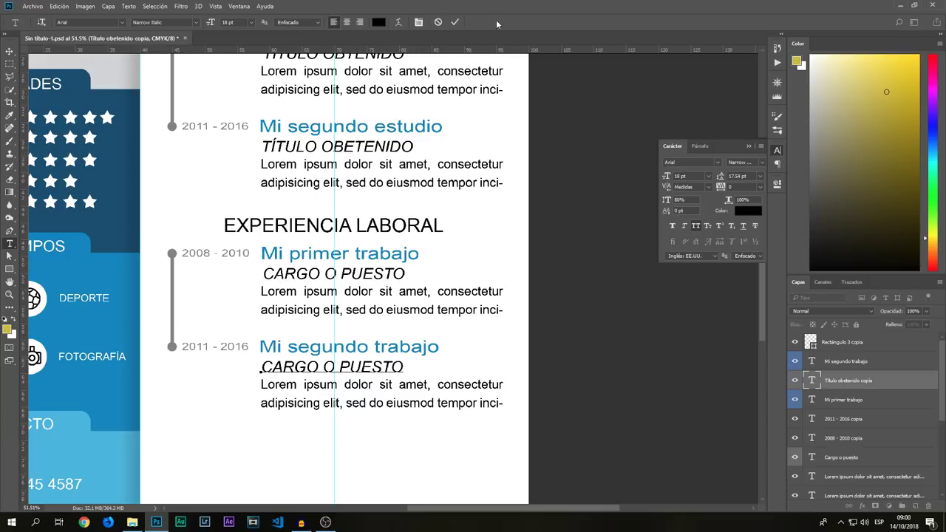
{"action": "left_click", "coordinate": [455, 22]}
{"action": "key", "text": "ctrl+0"}
{"action": "scroll", "coordinate": [222, 390], "scroll_direction": "up", "scroll_amount": 2}
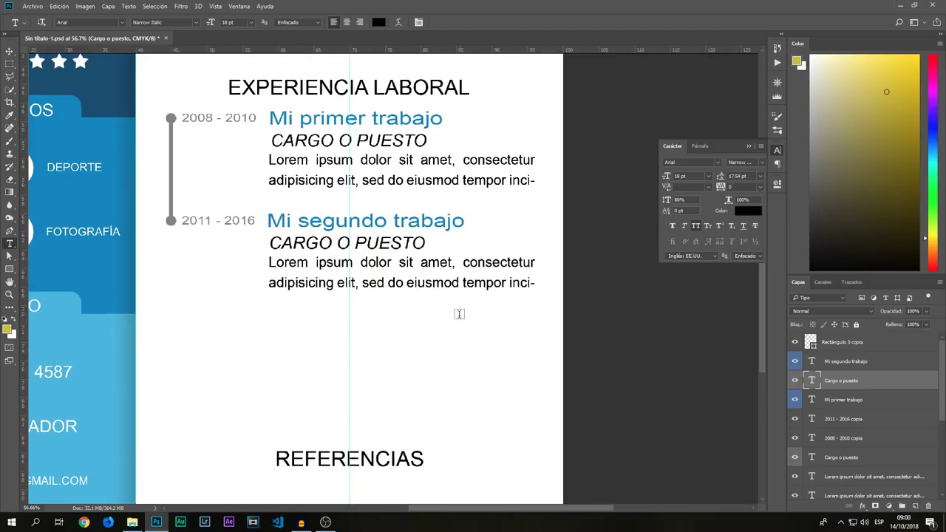
Step: Duplicate the second job entry below it and retitle it 'Mi tercer trabajo'
{"action": "key", "text": "v"}
{"action": "left_click_drag", "start_coordinate": [549, 302], "coordinate": [190, 225]}
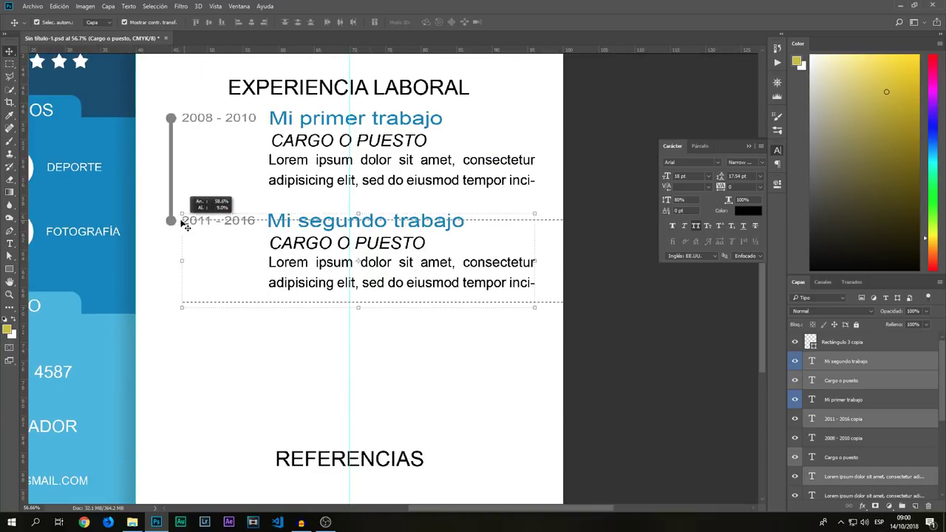
{"action": "left_click_drag", "start_coordinate": [381, 243], "coordinate": [381, 341]}
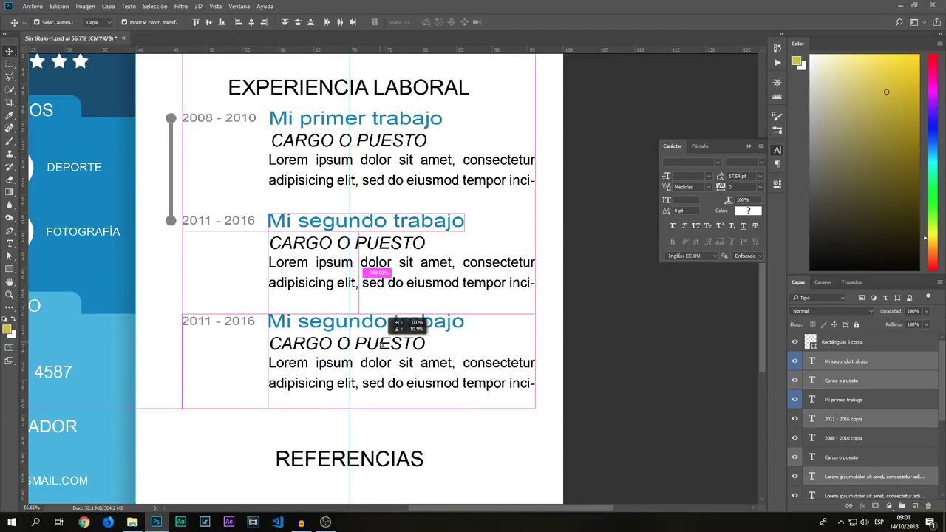
{"action": "scroll", "coordinate": [381, 342], "scroll_direction": "down", "scroll_amount": 1}
{"action": "key", "text": "t"}
{"action": "double_click", "coordinate": [347, 281]}
{"action": "type", "text": "tercer"}
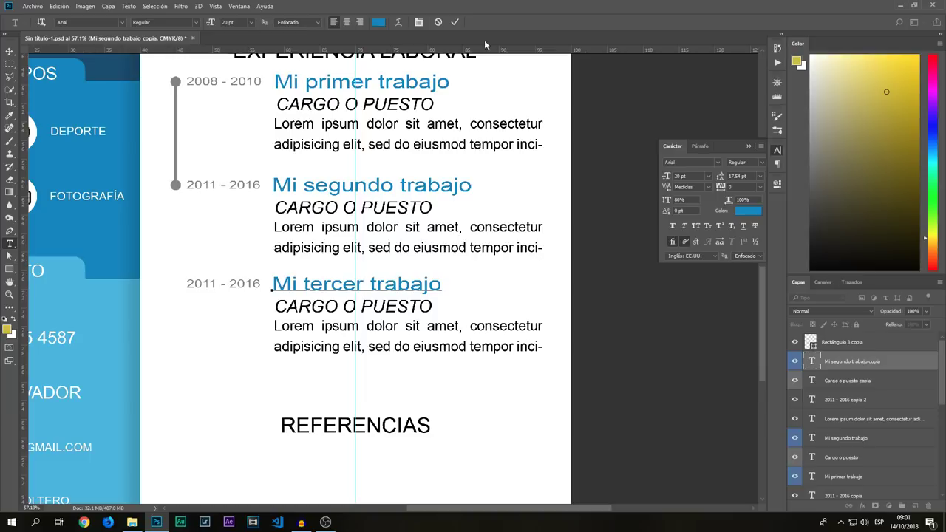
{"action": "key", "text": "ctrl+Return"}
Step: Alt-drag the timeline bar down to the third entry and select its date and title
{"action": "scroll", "coordinate": [249, 248], "scroll_direction": "up", "scroll_amount": 2}
{"action": "scroll", "coordinate": [249, 249], "scroll_direction": "up", "scroll_amount": 2}
{"action": "key", "text": "v"}
{"action": "left_click_drag", "start_coordinate": [213, 196], "coordinate": [214, 347]}
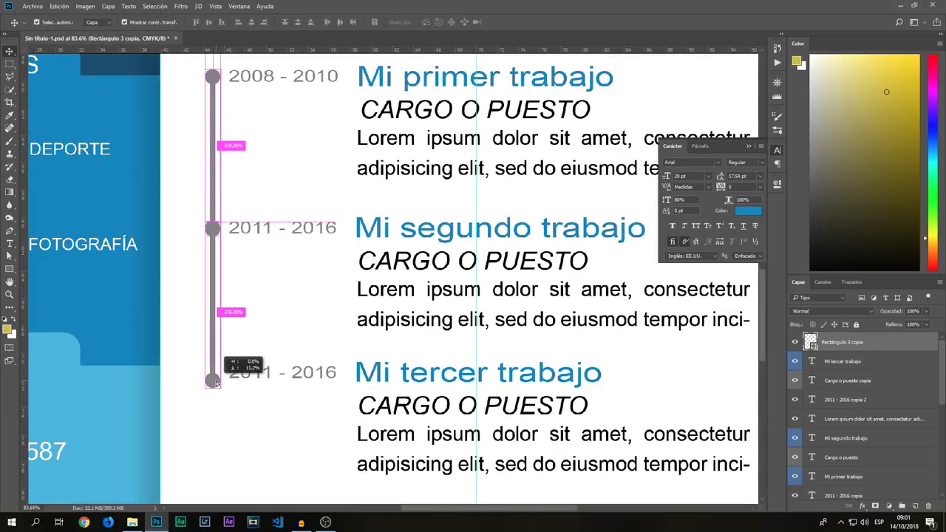
{"action": "scroll", "coordinate": [316, 353], "scroll_direction": "up", "scroll_amount": 2}
{"action": "scroll", "coordinate": [260, 264], "scroll_direction": "down", "scroll_amount": 2}
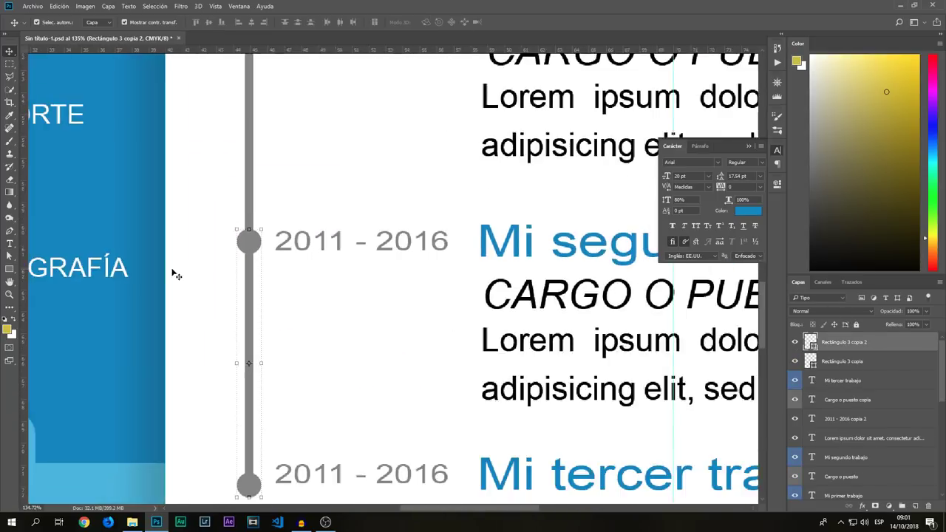
{"action": "scroll", "coordinate": [193, 273], "scroll_direction": "down", "scroll_amount": 2}
{"action": "scroll", "coordinate": [561, 355], "scroll_direction": "up", "scroll_amount": 2}
{"action": "left_click", "coordinate": [213, 321]}
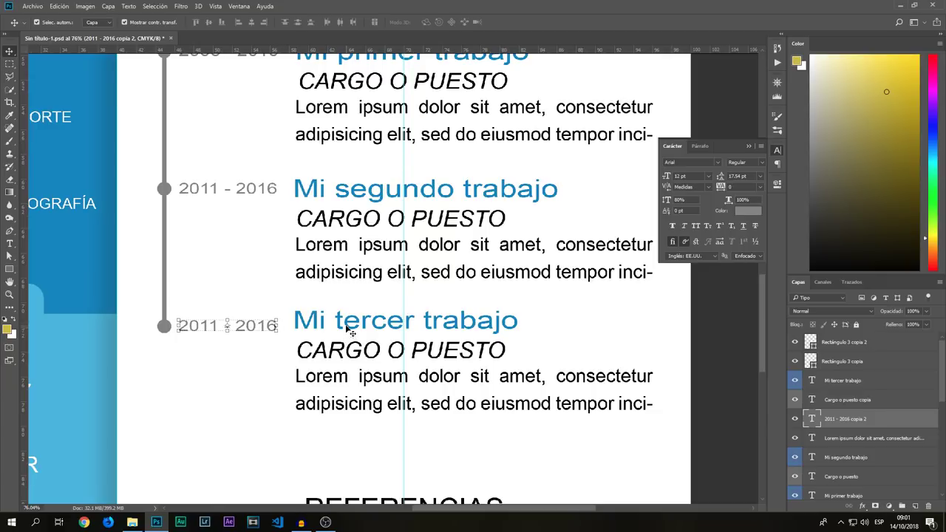
{"action": "scroll", "coordinate": [517, 323], "scroll_direction": "down", "scroll_amount": 2}
{"action": "scroll", "coordinate": [518, 323], "scroll_direction": "up", "scroll_amount": 2}
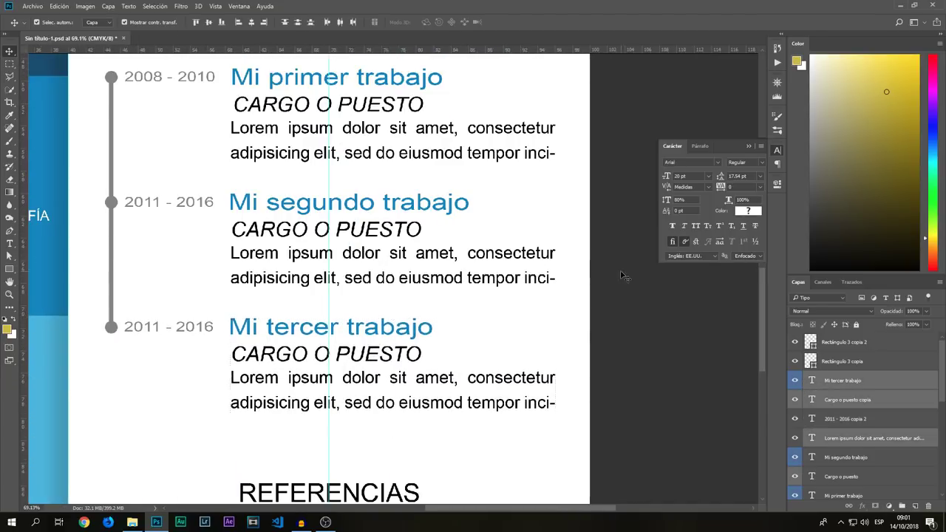
{"action": "scroll", "coordinate": [480, 243], "scroll_direction": "down", "scroll_amount": 1}
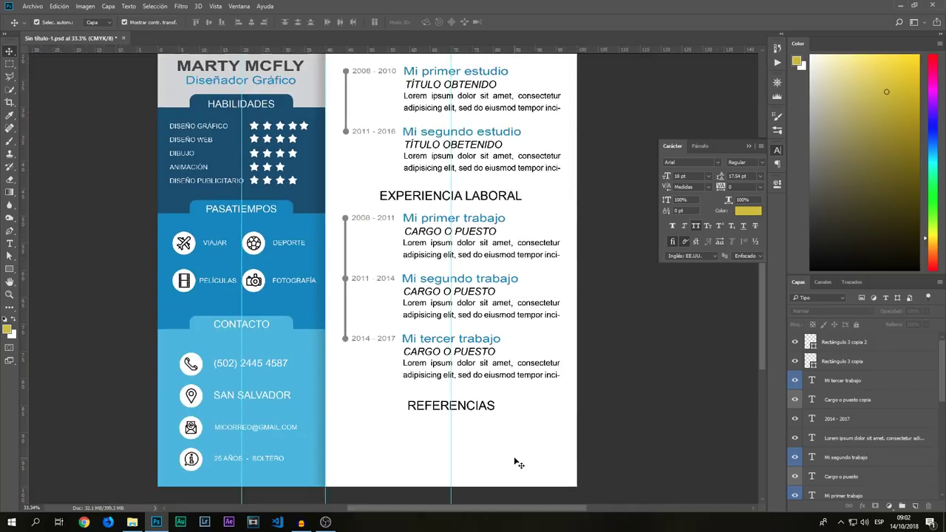
{"action": "left_click", "coordinate": [443, 336]}
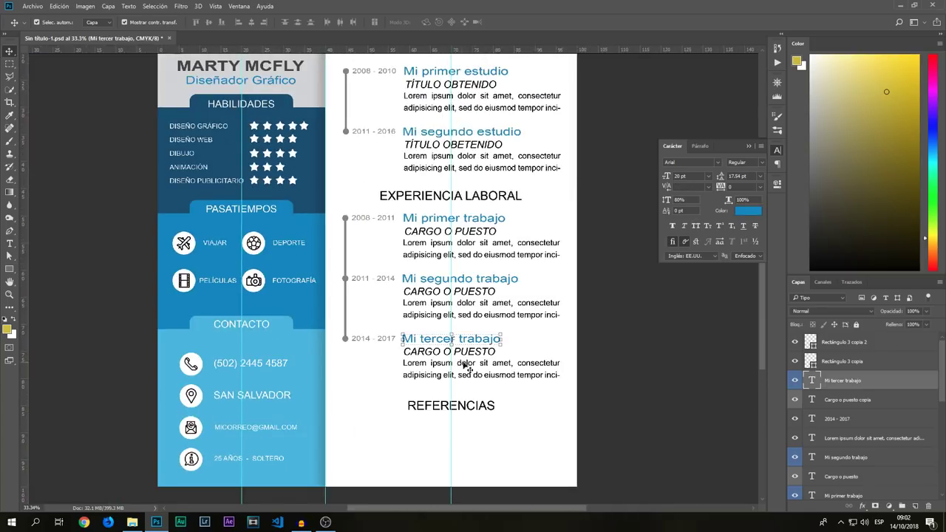
Step: Copy the third job's title lines below REFERENCIAS and retype them as Nombre / NUMERO DE TELEFONO
{"action": "scroll", "coordinate": [472, 357], "scroll_direction": "up", "scroll_amount": 1}
{"action": "left_click", "coordinate": [471, 347], "text": "shift"}
{"action": "scroll", "coordinate": [472, 357], "scroll_direction": "down", "scroll_amount": 2}
{"action": "left_click_drag", "start_coordinate": [473, 344], "coordinate": [473, 438]}
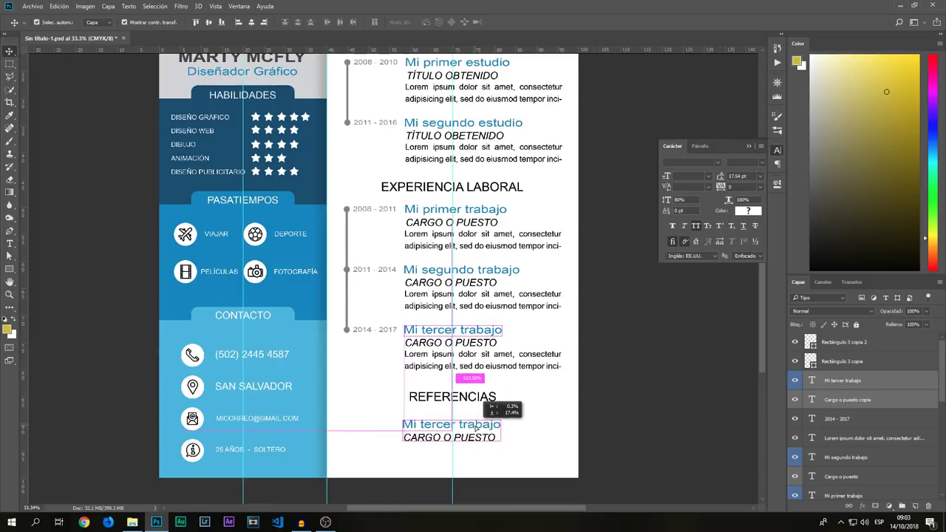
{"action": "left_click", "coordinate": [10, 245]}
{"action": "left_click_drag", "start_coordinate": [401, 424], "coordinate": [551, 424]}
{"action": "type", "text": "Nombre"}
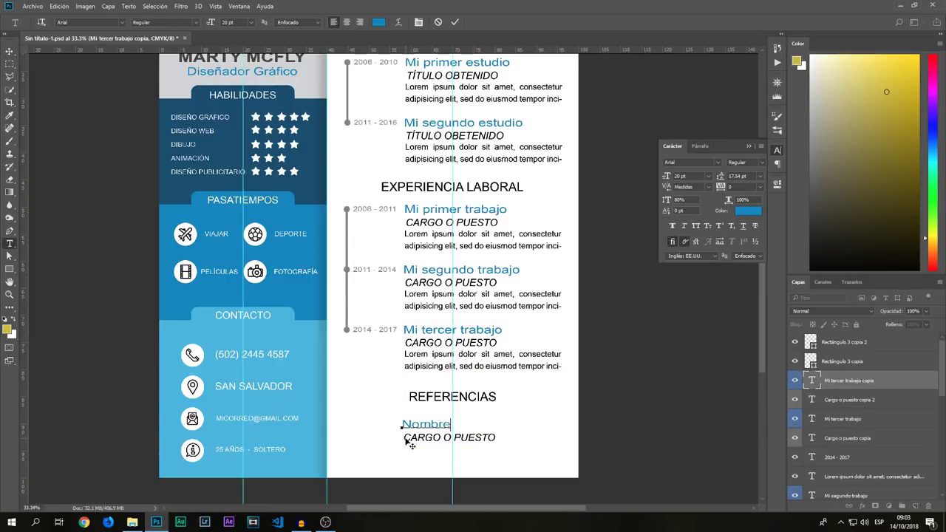
{"action": "left_click", "coordinate": [455, 22]}
{"action": "left_click_drag", "start_coordinate": [402, 437], "coordinate": [522, 441]}
{"action": "type", "text": "NUMERO DE TELEFO"}
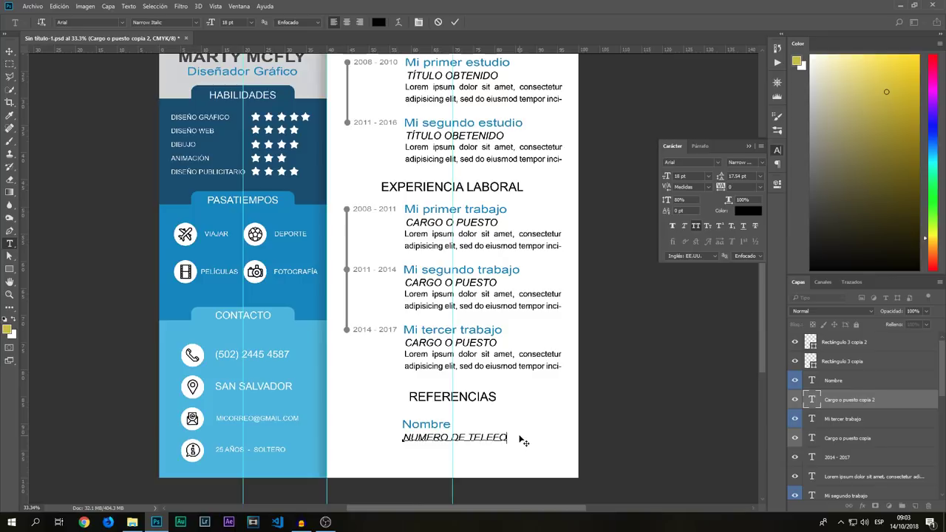
{"action": "left_click", "coordinate": [455, 22]}
Step: Set the reference entry to 14 pt and duplicate it to the right
{"action": "key", "text": "ctrl+plus"}
{"action": "key", "text": "v"}
{"action": "left_click", "coordinate": [401, 418]}
{"action": "left_click", "coordinate": [402, 434], "text": "shift"}
{"action": "mouse_move", "coordinate": [348, 418]}
{"action": "left_mouse_down"}
{"action": "mouse_move", "coordinate": [474, 439]}
{"action": "mouse_move", "coordinate": [410, 438]}
{"action": "left_mouse_up"}
{"action": "key", "text": "ctrl+z"}
{"action": "left_click", "coordinate": [708, 176]}
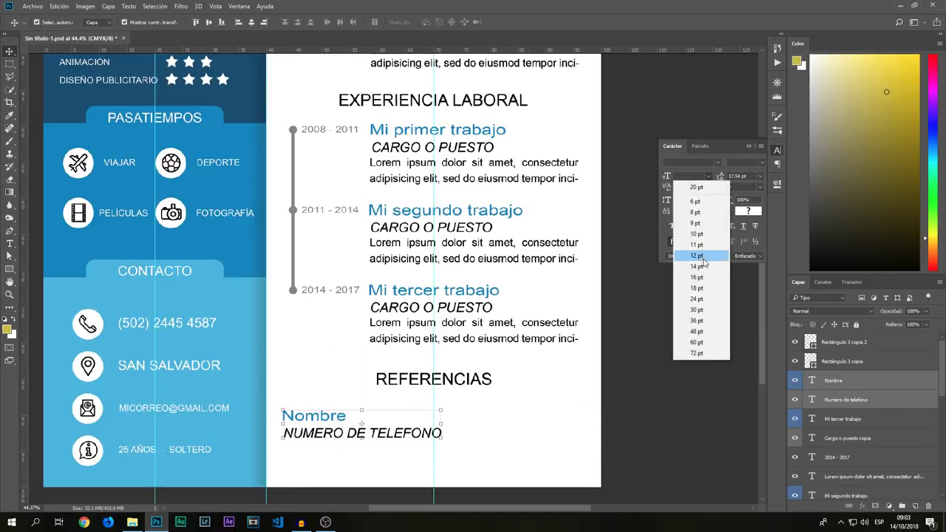
{"action": "left_click", "coordinate": [699, 251]}
{"action": "left_click", "coordinate": [708, 176]}
{"action": "left_click", "coordinate": [699, 263]}
{"action": "left_click_drag", "start_coordinate": [347, 425], "coordinate": [517, 426]}
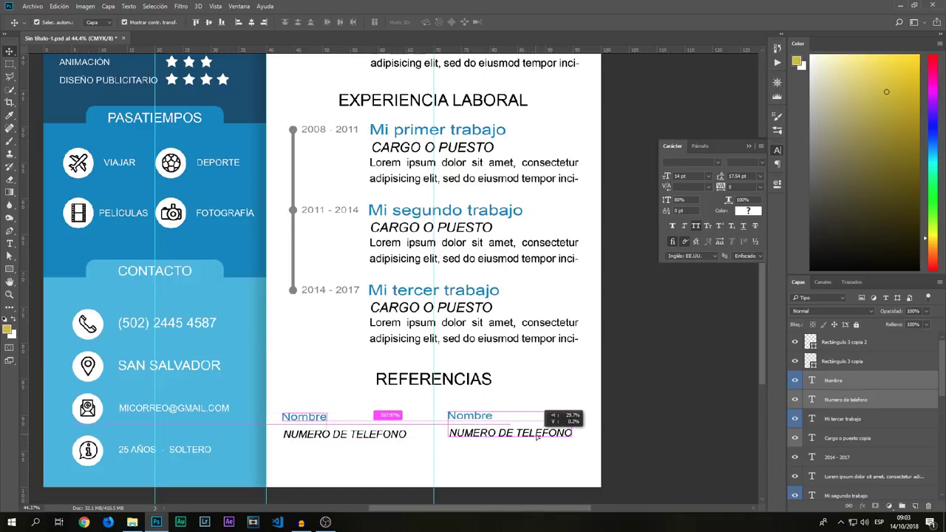
Step: Copy the date to the page bottom and change it to Octubre 2018
{"action": "scroll", "coordinate": [611, 422], "scroll_direction": "up", "scroll_amount": 2}
{"action": "key", "text": "ctrl+minus"}
{"action": "mouse_move", "coordinate": [404, 136]}
{"action": "left_mouse_down"}
{"action": "mouse_move", "coordinate": [481, 477]}
{"action": "mouse_move", "coordinate": [525, 479]}
{"action": "left_mouse_up"}
{"action": "left_click", "coordinate": [9, 245]}
{"action": "type", "text": "2018"}
{"action": "key", "text": "ctrl+Return"}
Step: Sample the light grey from the colour palette, then hide the palette swatches
{"action": "key", "text": "v"}
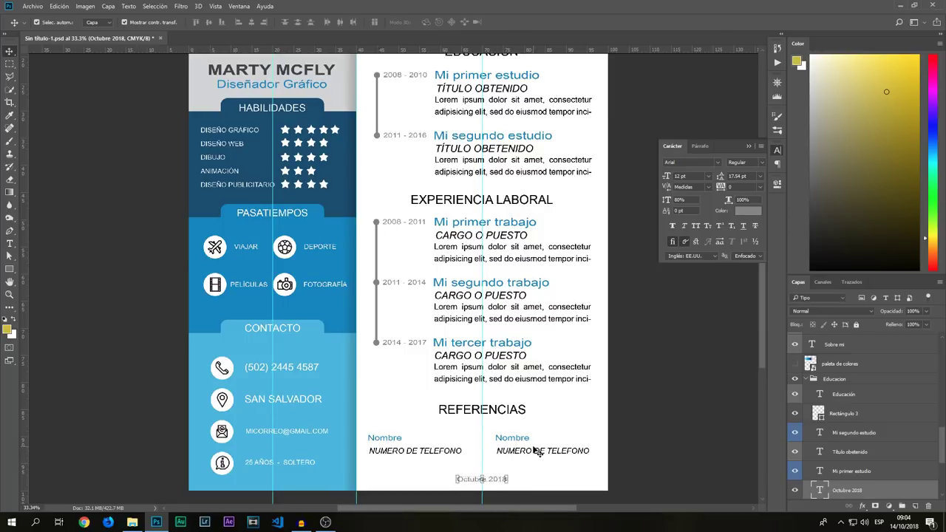
{"action": "scroll", "coordinate": [537, 451], "scroll_direction": "down", "scroll_amount": 2}
{"action": "scroll", "coordinate": [517, 222], "scroll_direction": "up", "scroll_amount": 3}
{"action": "key", "text": "u"}
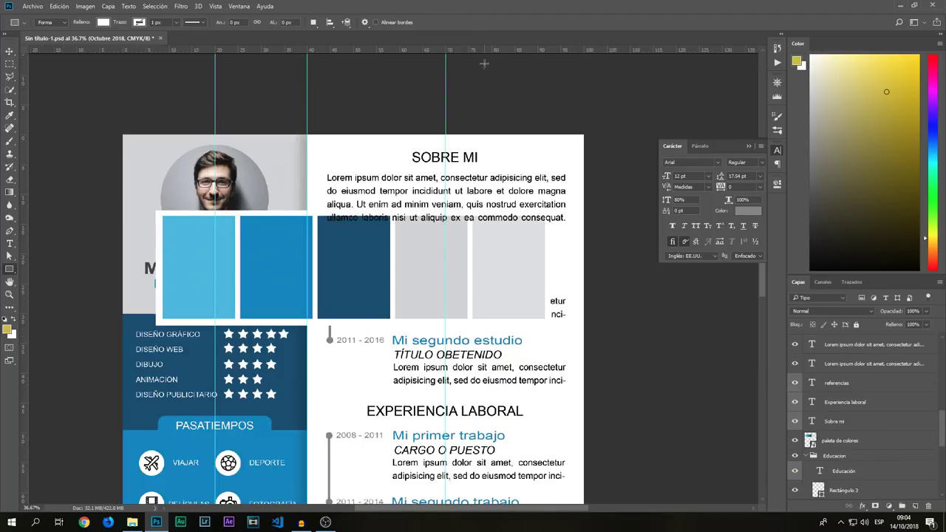
{"action": "left_click", "coordinate": [10, 116]}
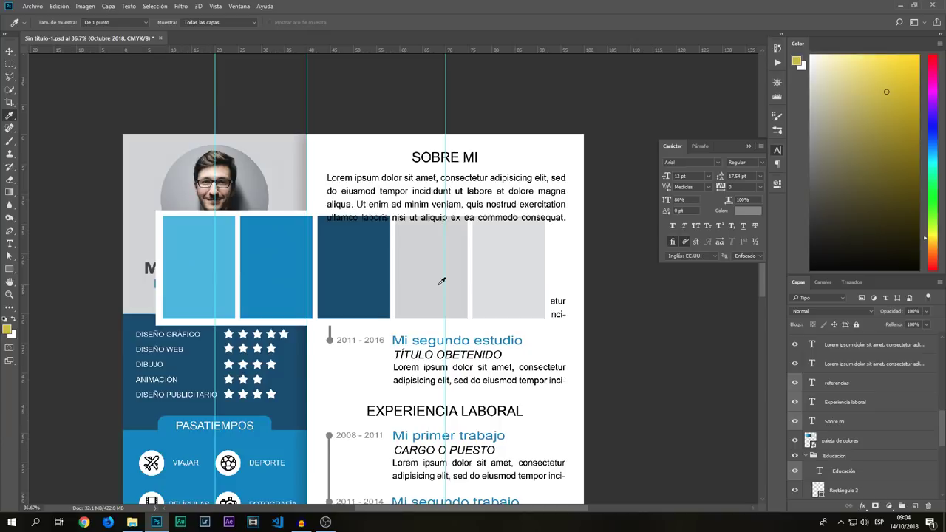
{"action": "left_click", "coordinate": [515, 263]}
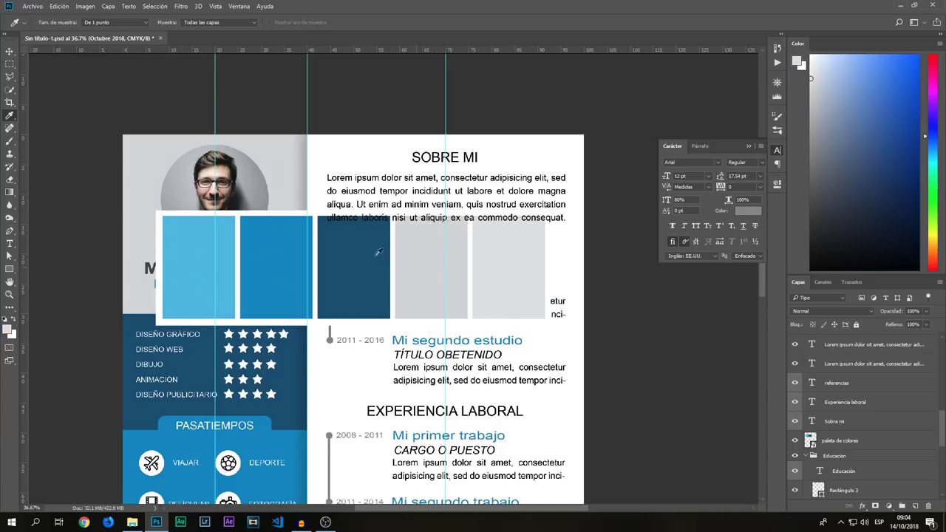
{"action": "left_click", "coordinate": [795, 442]}
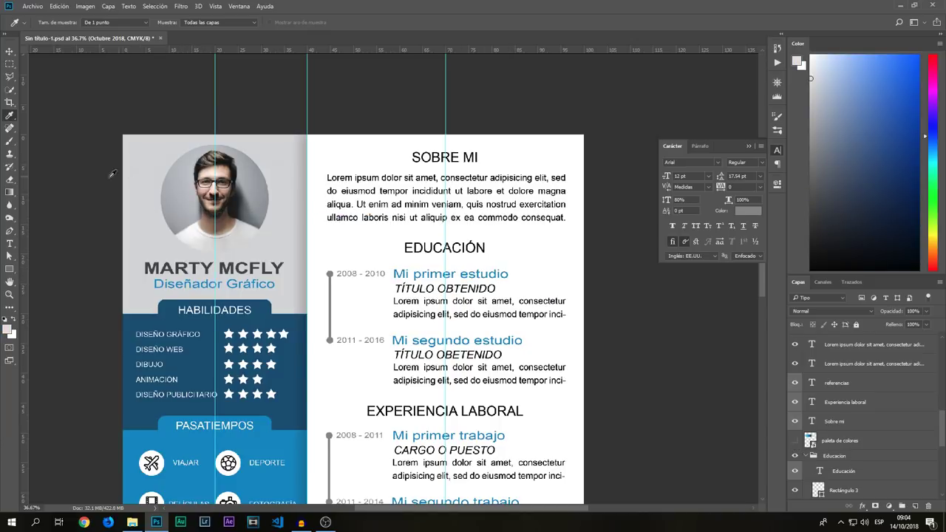
Step: Draw a light grey bar behind SOBRE MI and copy it behind EDUCACIÓN
{"action": "left_click", "coordinate": [10, 269]}
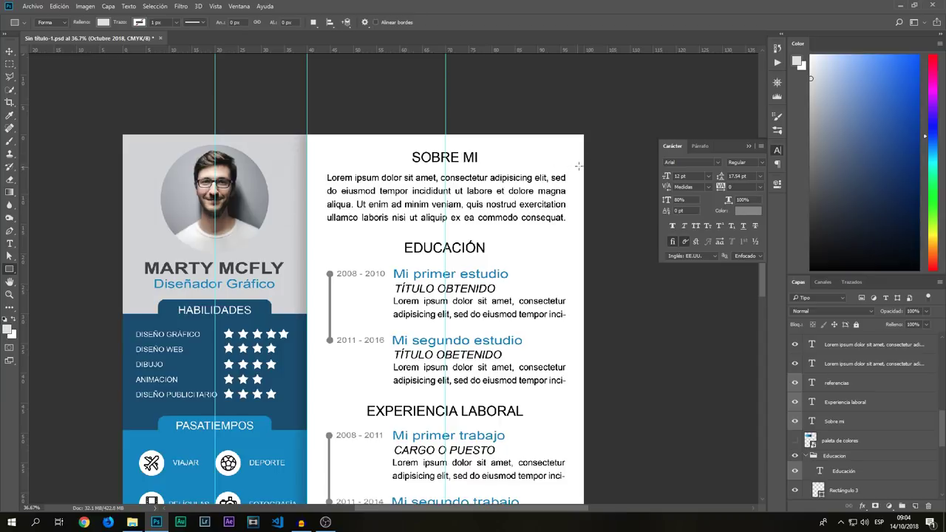
{"action": "left_click_drag", "start_coordinate": [589, 166], "coordinate": [292, 148]}
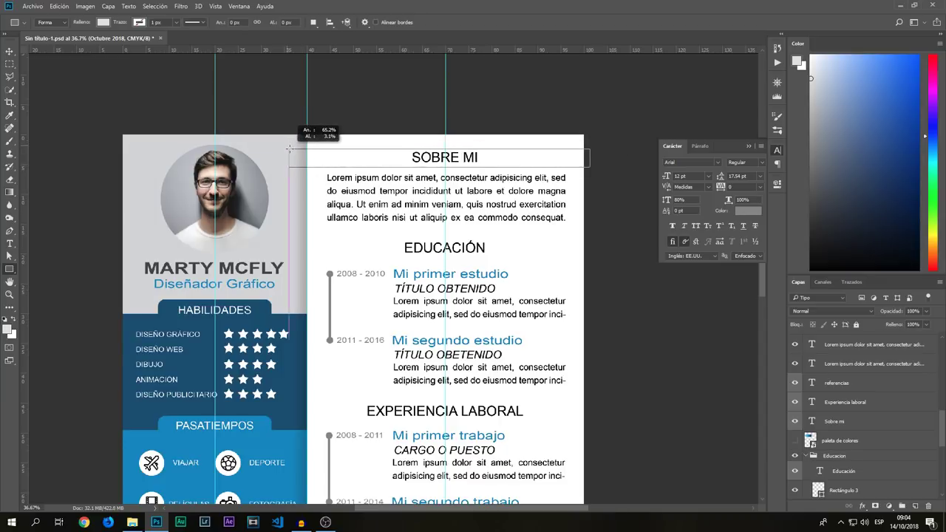
{"action": "left_click_drag", "start_coordinate": [293, 148], "coordinate": [295, 148]}
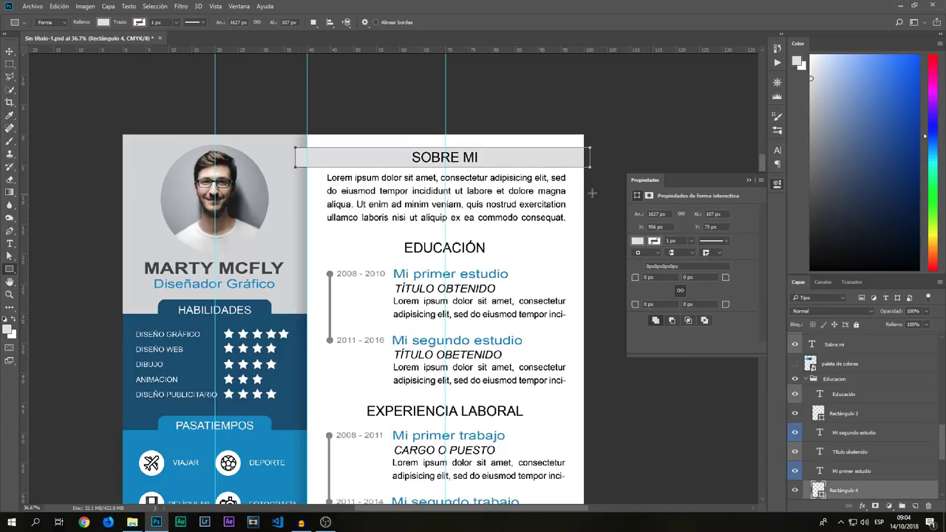
{"action": "key", "text": "v"}
{"action": "scroll", "coordinate": [444, 157], "scroll_direction": "down", "scroll_amount": 3}
{"action": "mouse_move", "coordinate": [487, 110]}
{"action": "left_mouse_down"}
{"action": "mouse_move", "coordinate": [522, 268]}
{"action": "mouse_move", "coordinate": [521, 412]}
{"action": "mouse_move", "coordinate": [519, 402]}
{"action": "left_mouse_up"}
{"action": "scroll", "coordinate": [358, 212], "scroll_direction": "up", "scroll_amount": 5}
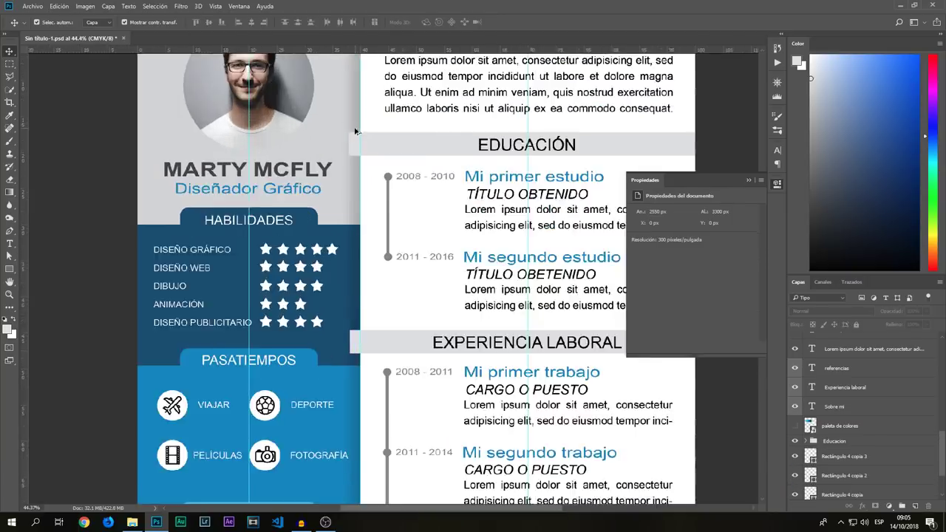
{"action": "scroll", "coordinate": [358, 212], "scroll_direction": "down", "scroll_amount": 2}
{"action": "key", "text": "p"}
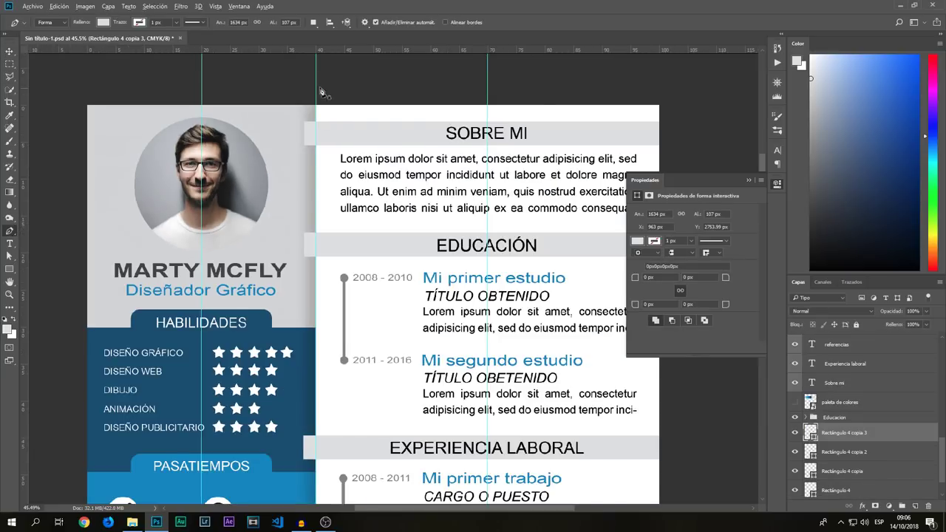
Step: Draw a dark grey fold shape at the left of the SOBRE MI bar, placed beneath it
{"action": "scroll", "coordinate": [321, 91], "scroll_direction": "up", "scroll_amount": 8}
{"action": "left_click", "coordinate": [218, 206]}
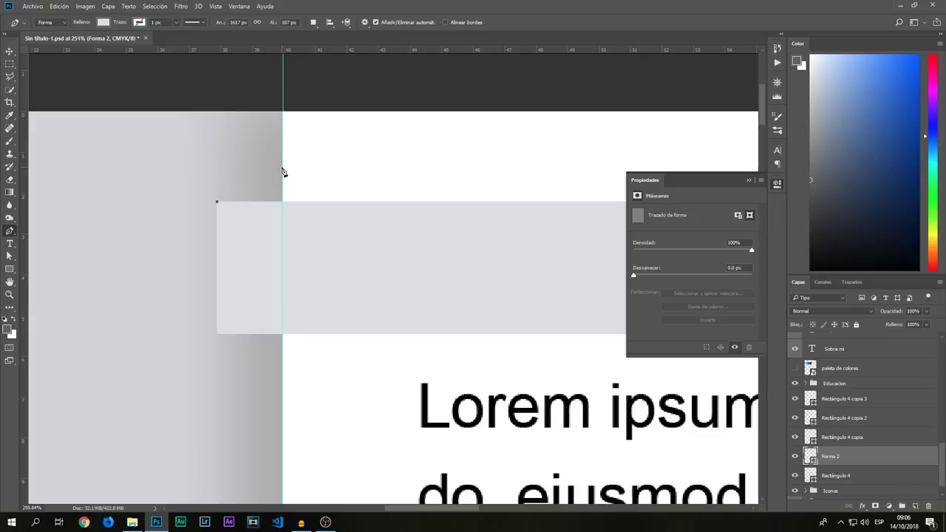
{"action": "left_click", "coordinate": [282, 168]}
{"action": "left_click", "coordinate": [282, 210]}
{"action": "left_click", "coordinate": [217, 210]}
{"action": "left_click", "coordinate": [216, 202]}
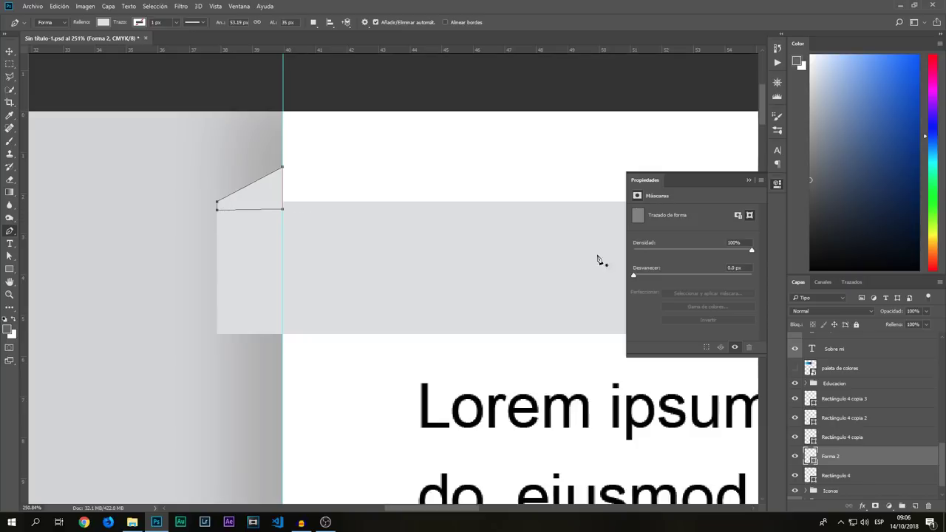
{"action": "double_click", "coordinate": [811, 456]}
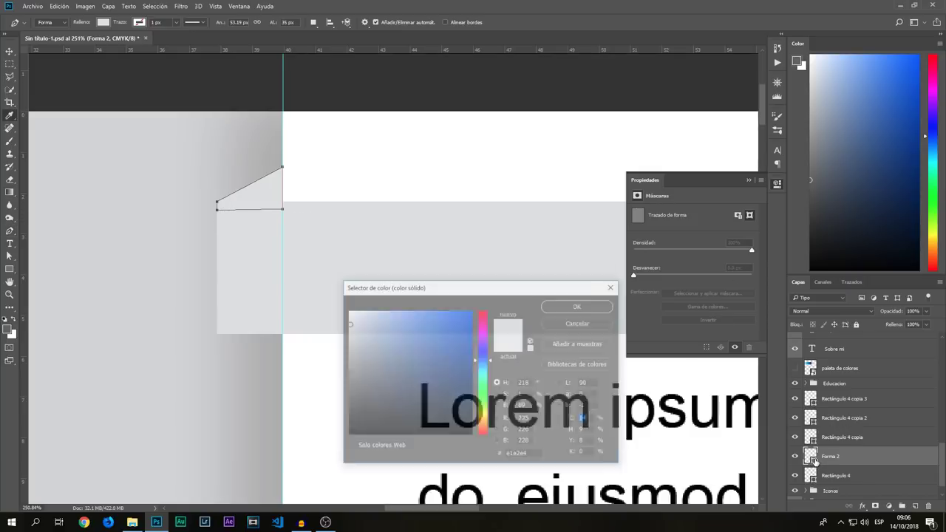
{"action": "mouse_move", "coordinate": [386, 374]}
{"action": "left_mouse_down"}
{"action": "mouse_move", "coordinate": [335, 372]}
{"action": "mouse_move", "coordinate": [345, 382]}
{"action": "left_mouse_up"}
{"action": "left_click", "coordinate": [584, 309]}
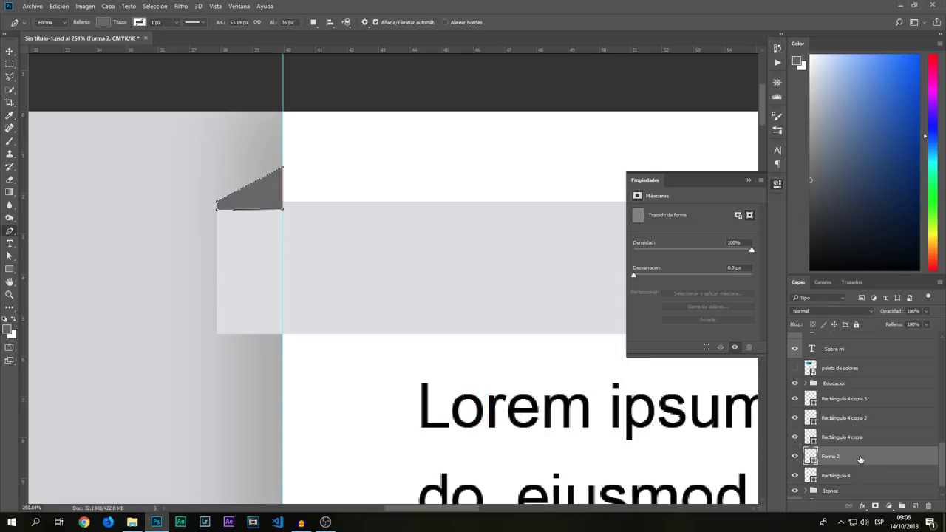
{"action": "left_click_drag", "start_coordinate": [859, 460], "coordinate": [857, 480]}
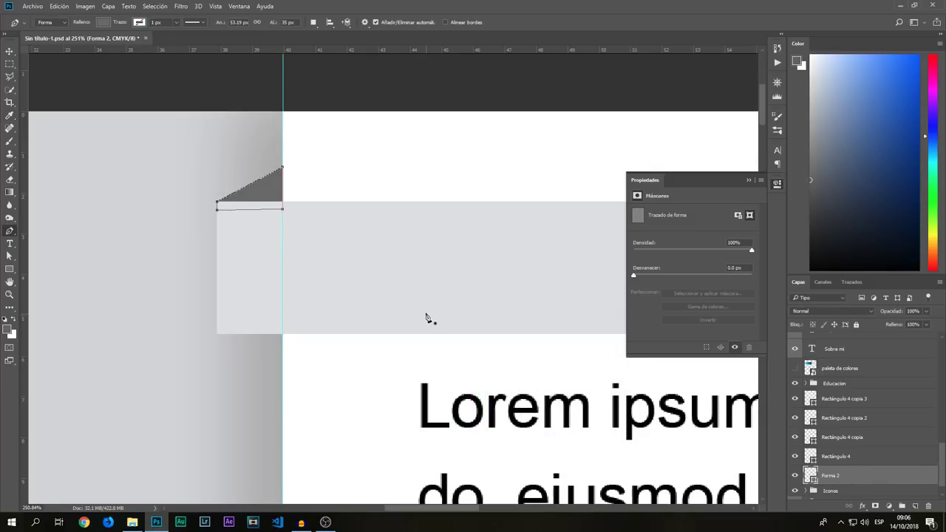
Step: Copy the fold triangle onto the EDUCACIÓN header bar
{"action": "scroll", "coordinate": [433, 320], "scroll_direction": "down", "scroll_amount": 2}
{"action": "key", "text": "v"}
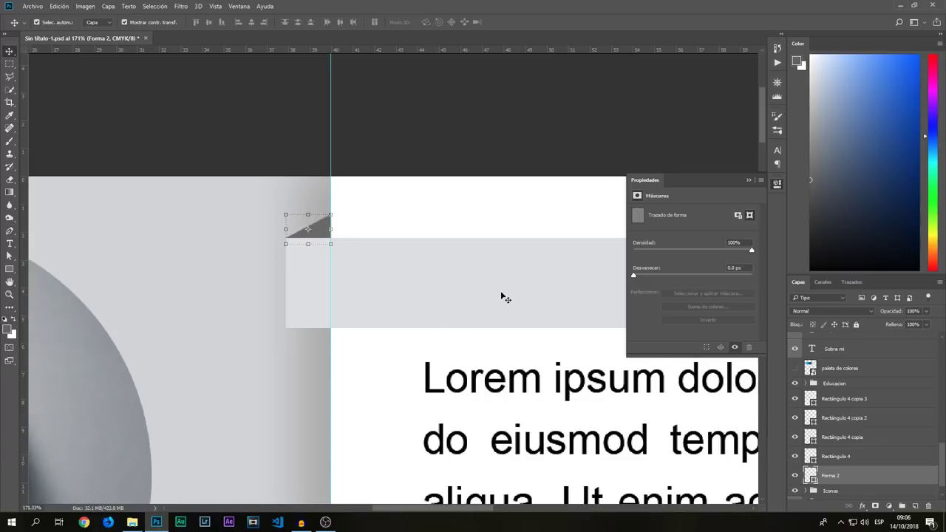
{"action": "left_click", "coordinate": [473, 152]}
{"action": "scroll", "coordinate": [442, 239], "scroll_direction": "down", "scroll_amount": 3}
{"action": "scroll", "coordinate": [449, 243], "scroll_direction": "down", "scroll_amount": 3}
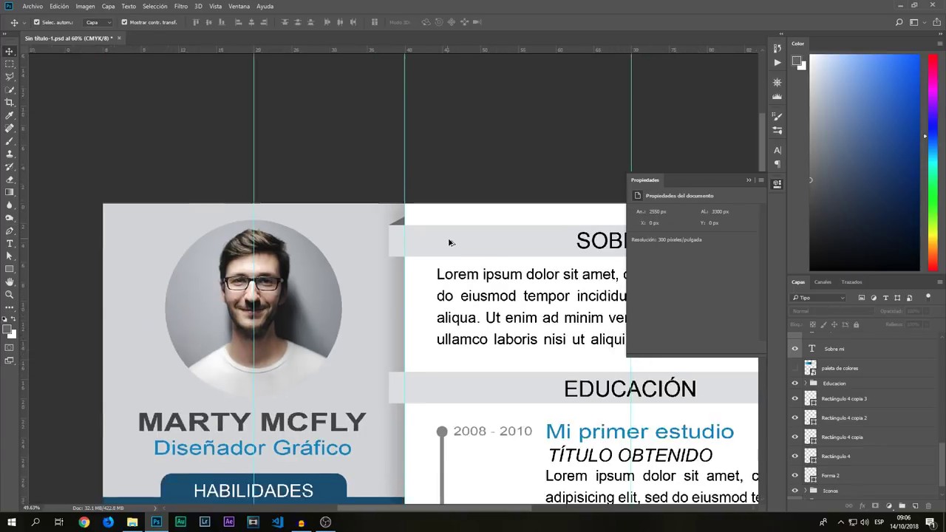
{"action": "scroll", "coordinate": [449, 242], "scroll_direction": "down", "scroll_amount": 1}
{"action": "scroll", "coordinate": [414, 233], "scroll_direction": "up", "scroll_amount": 2}
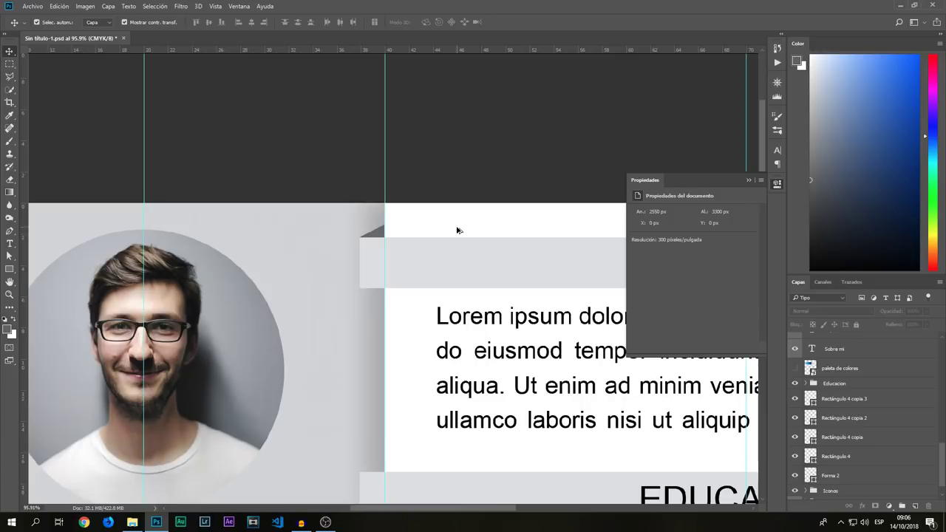
{"action": "scroll", "coordinate": [416, 236], "scroll_direction": "up", "scroll_amount": 1}
{"action": "scroll", "coordinate": [416, 238], "scroll_direction": "up", "scroll_amount": 1}
{"action": "scroll", "coordinate": [352, 249], "scroll_direction": "down", "scroll_amount": 1}
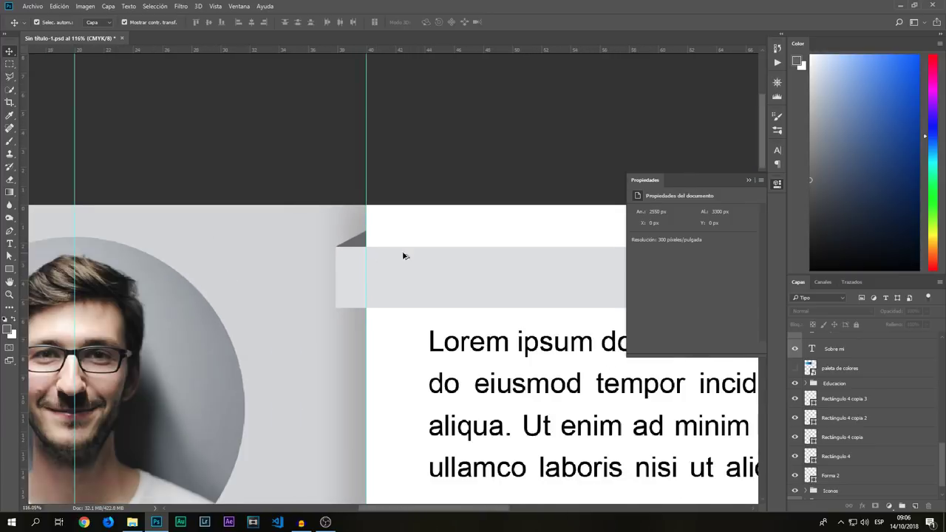
{"action": "scroll", "coordinate": [401, 256], "scroll_direction": "down", "scroll_amount": 1}
{"action": "scroll", "coordinate": [444, 281], "scroll_direction": "down", "scroll_amount": 1}
{"action": "scroll", "coordinate": [510, 305], "scroll_direction": "up", "scroll_amount": 1}
{"action": "scroll", "coordinate": [510, 305], "scroll_direction": "up", "scroll_amount": 1}
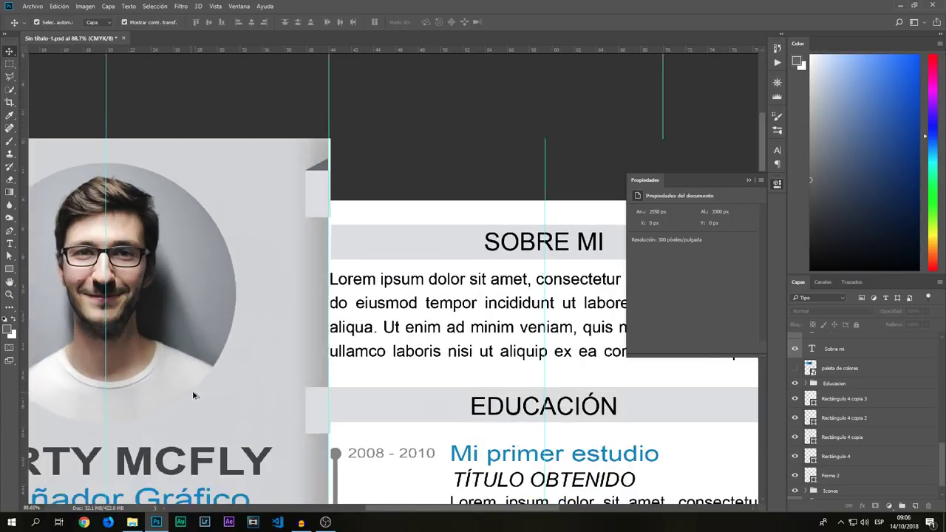
{"action": "scroll", "coordinate": [372, 414], "scroll_direction": "up", "scroll_amount": 1}
{"action": "scroll", "coordinate": [387, 408], "scroll_direction": "down", "scroll_amount": 1}
{"action": "left_click", "coordinate": [341, 122]}
{"action": "left_click_drag", "start_coordinate": [341, 122], "coordinate": [341, 380]}
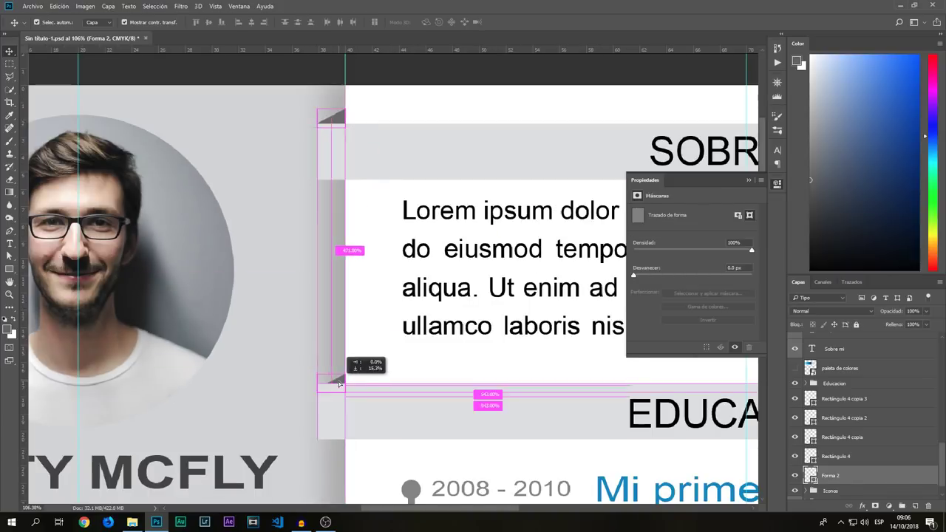
Step: Copy fold triangles onto the remaining header bars and align the last with Free Transform
{"action": "scroll", "coordinate": [341, 384], "scroll_direction": "up", "scroll_amount": 2}
{"action": "scroll", "coordinate": [398, 342], "scroll_direction": "down", "scroll_amount": 2}
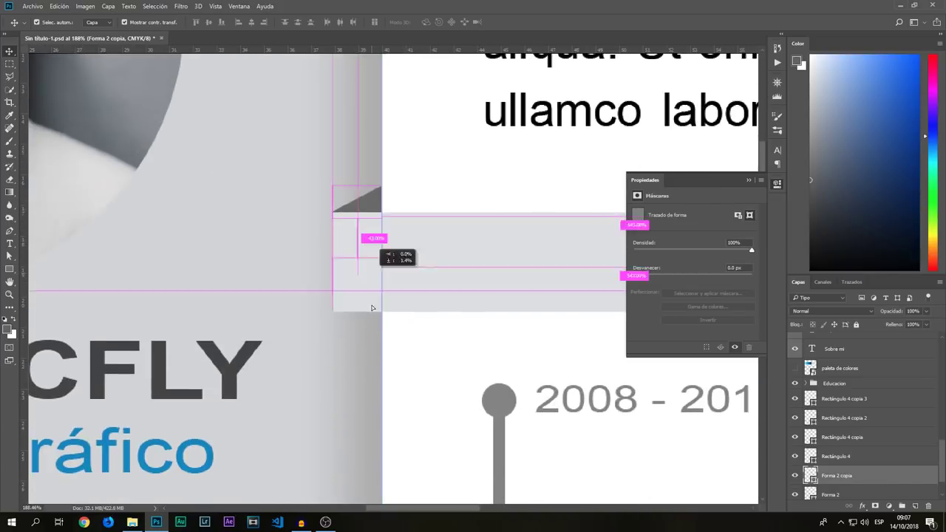
{"action": "scroll", "coordinate": [394, 353], "scroll_direction": "down", "scroll_amount": 3}
{"action": "mouse_move", "coordinate": [362, 203]}
{"action": "left_mouse_down"}
{"action": "mouse_move", "coordinate": [372, 413]}
{"action": "mouse_move", "coordinate": [380, 405]}
{"action": "left_mouse_up"}
{"action": "scroll", "coordinate": [375, 441], "scroll_direction": "up", "scroll_amount": 2}
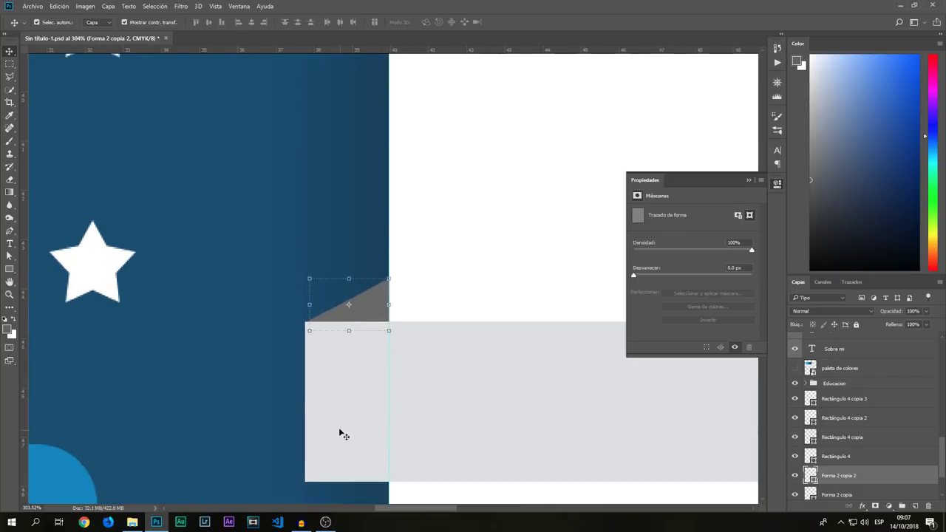
{"action": "scroll", "coordinate": [340, 433], "scroll_direction": "down", "scroll_amount": 3}
{"action": "left_click_drag", "start_coordinate": [386, 475], "coordinate": [281, 386]}
{"action": "left_click", "coordinate": [266, 422]}
{"action": "key", "text": "ctrl+t"}
{"action": "left_click_drag", "start_coordinate": [258, 422], "coordinate": [262, 423]}
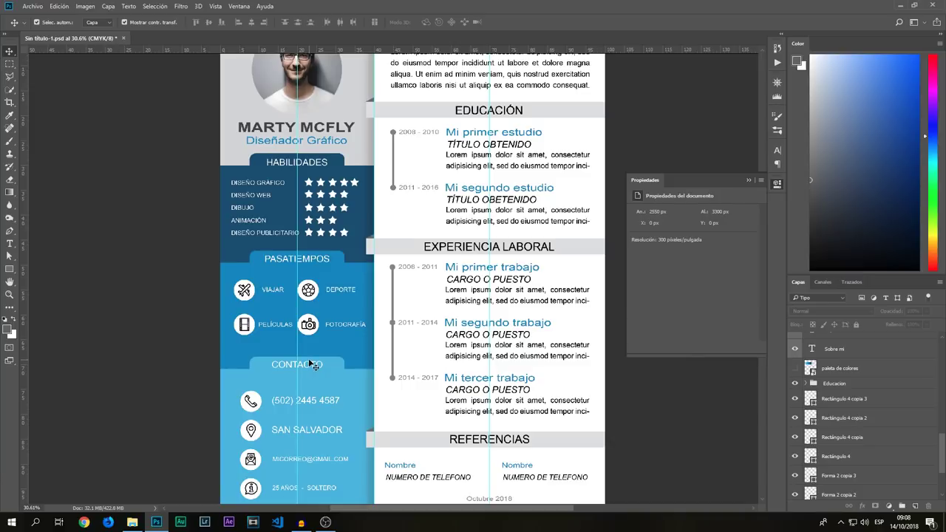
Step: Give the contact panel layer a Sombra paralela with angle -90°, distance 7 and spread 3
{"action": "left_click", "coordinate": [361, 405]}
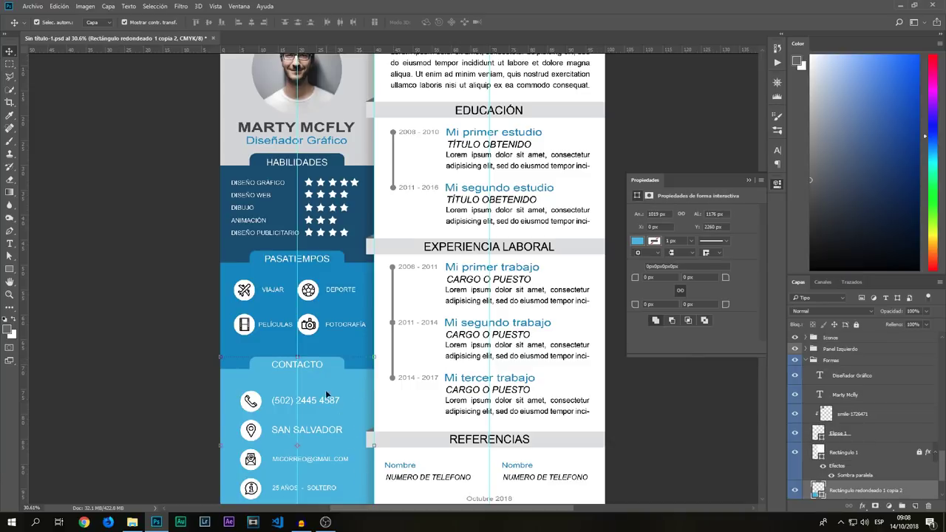
{"action": "scroll", "coordinate": [855, 459], "scroll_direction": "down", "scroll_amount": 3}
{"action": "double_click", "coordinate": [919, 435]}
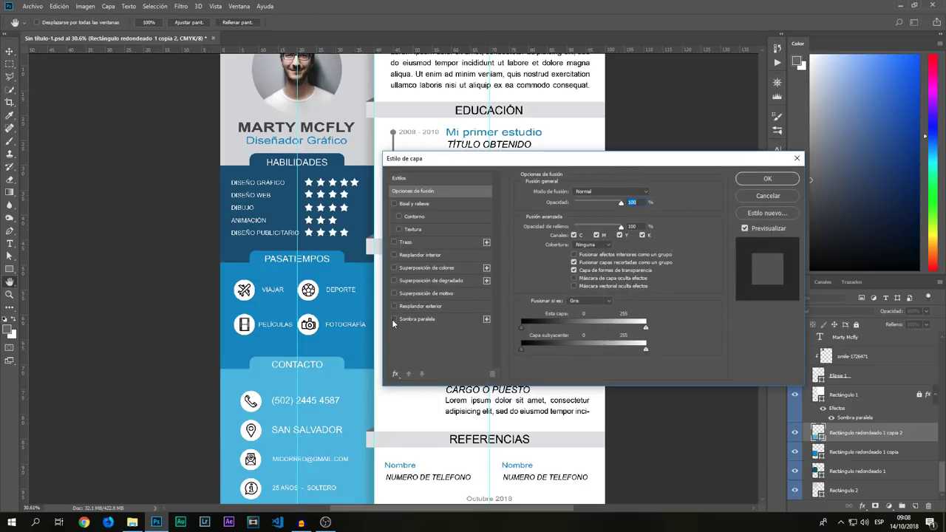
{"action": "left_click", "coordinate": [394, 318]}
{"action": "left_click", "coordinate": [419, 318]}
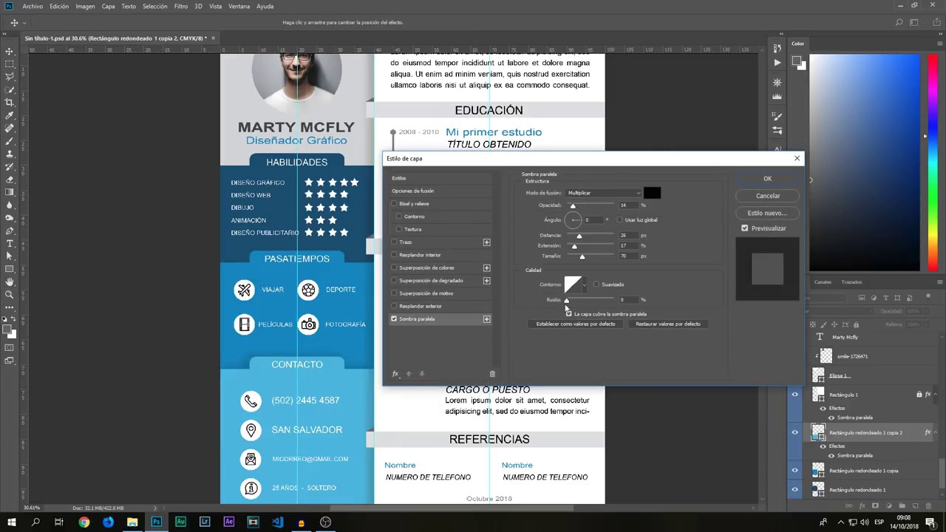
{"action": "left_click", "coordinate": [592, 219]}
{"action": "left_click_drag", "start_coordinate": [578, 223], "coordinate": [573, 235]}
{"action": "type", "text": "-90"}
{"action": "mouse_move", "coordinate": [579, 237]}
{"action": "left_mouse_down"}
{"action": "mouse_move", "coordinate": [568, 237]}
{"action": "mouse_move", "coordinate": [575, 255]}
{"action": "left_mouse_up"}
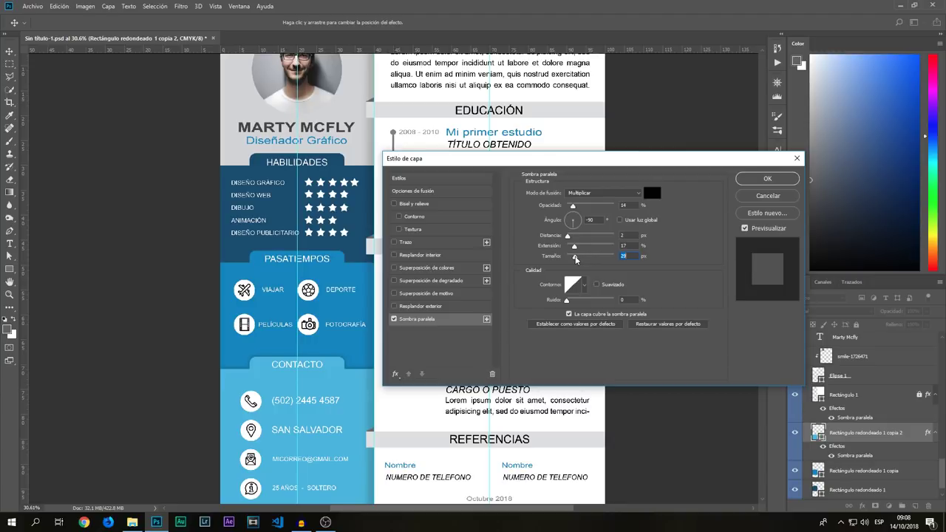
{"action": "left_click_drag", "start_coordinate": [568, 235], "coordinate": [571, 249]}
{"action": "left_click", "coordinate": [756, 180]}
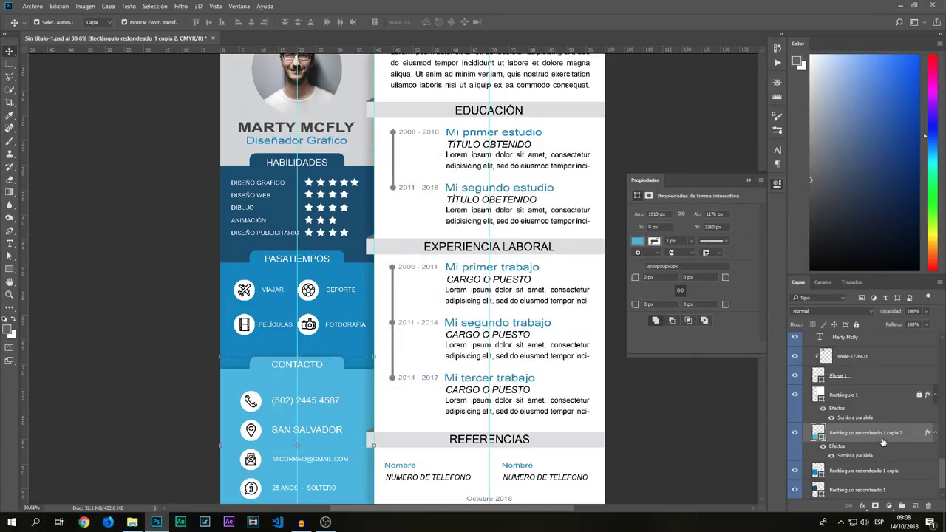
Step: Copy the contact panel's layer style and paste it onto the hobbies and skills panel layers
{"action": "right_click", "coordinate": [883, 442]}
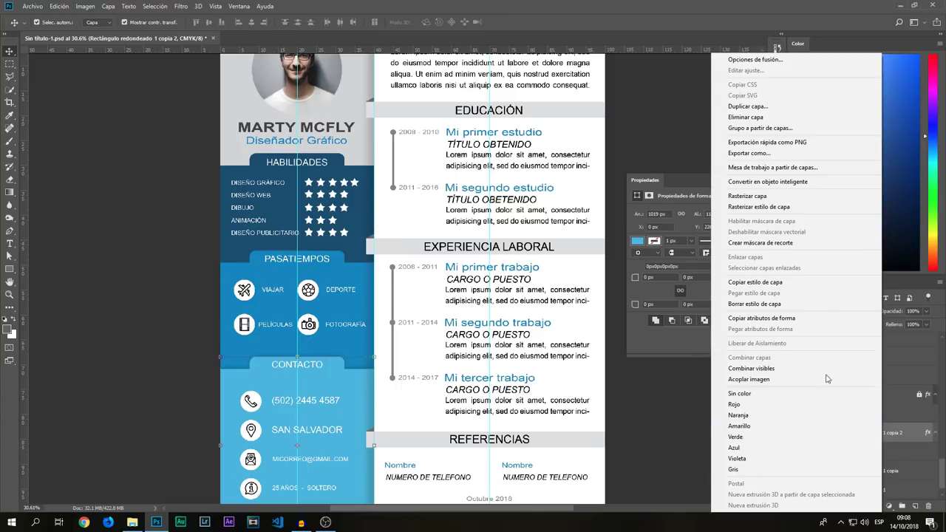
{"action": "left_click", "coordinate": [765, 285]}
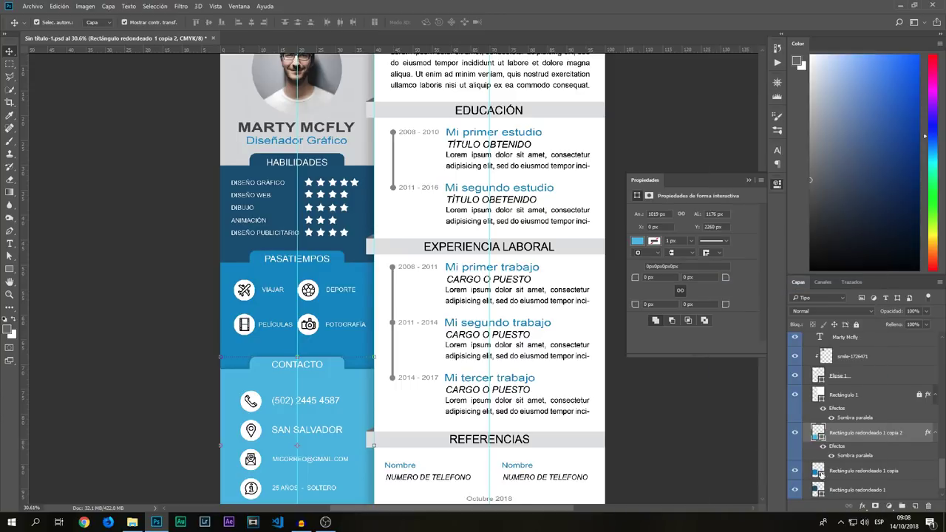
{"action": "left_click", "coordinate": [904, 474]}
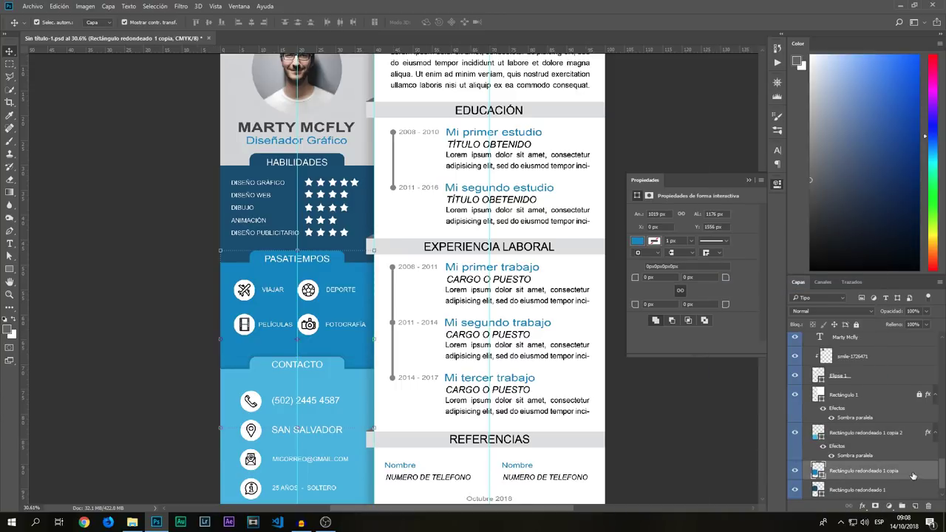
{"action": "right_click", "coordinate": [913, 476]}
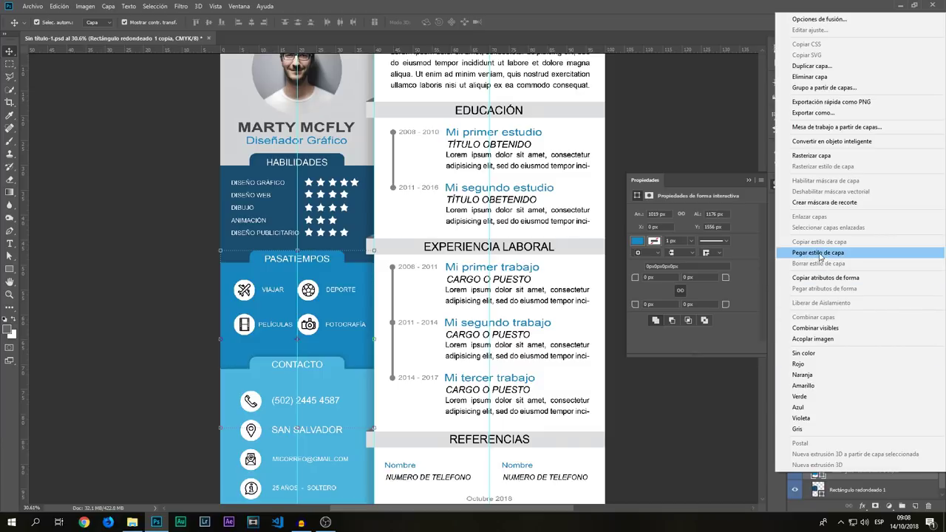
{"action": "left_click", "coordinate": [818, 252]}
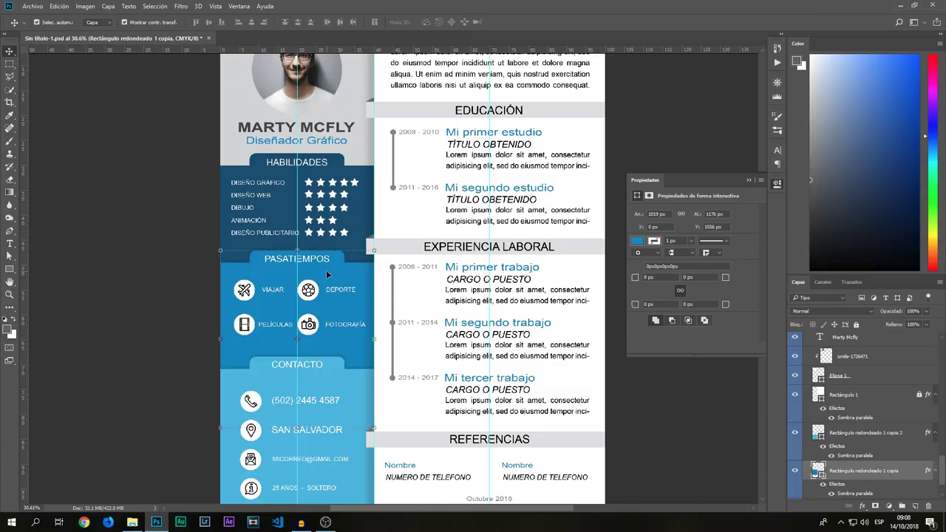
{"action": "scroll", "coordinate": [942, 481], "scroll_direction": "down", "scroll_amount": 1}
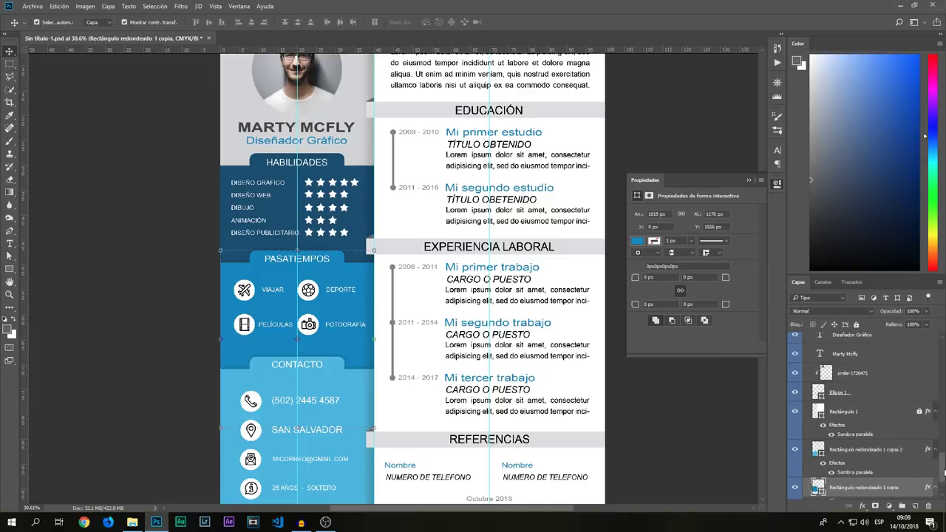
{"action": "scroll", "coordinate": [942, 480], "scroll_direction": "down", "scroll_amount": 1}
{"action": "left_click", "coordinate": [903, 477]}
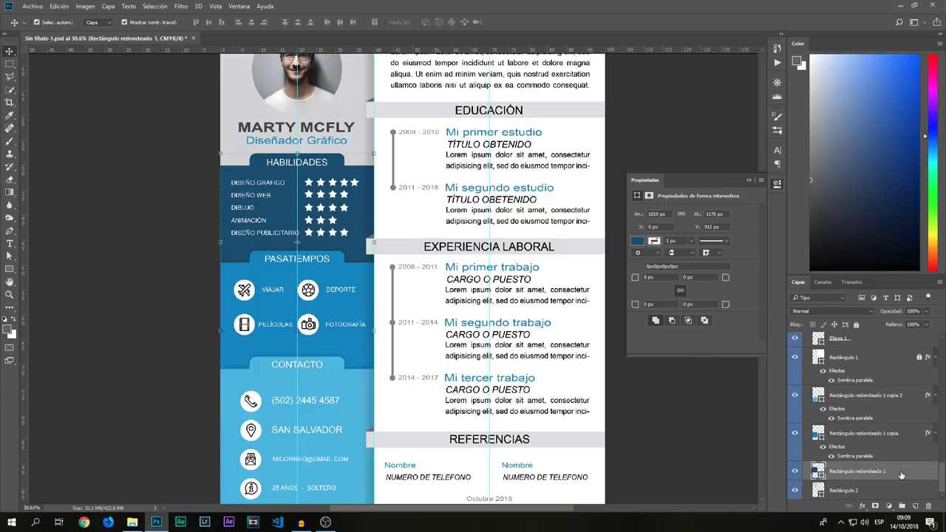
{"action": "right_click", "coordinate": [901, 475]}
{"action": "left_click", "coordinate": [821, 252]}
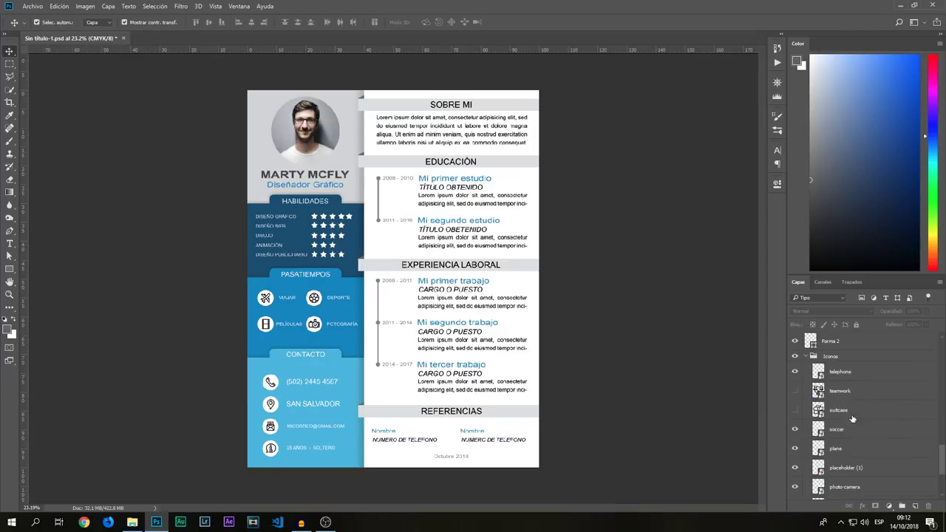
{"action": "left_click", "coordinate": [855, 399]}
Step: Show the teamwork icon and shrink it to about 9.5%
{"action": "left_click", "coordinate": [795, 390]}
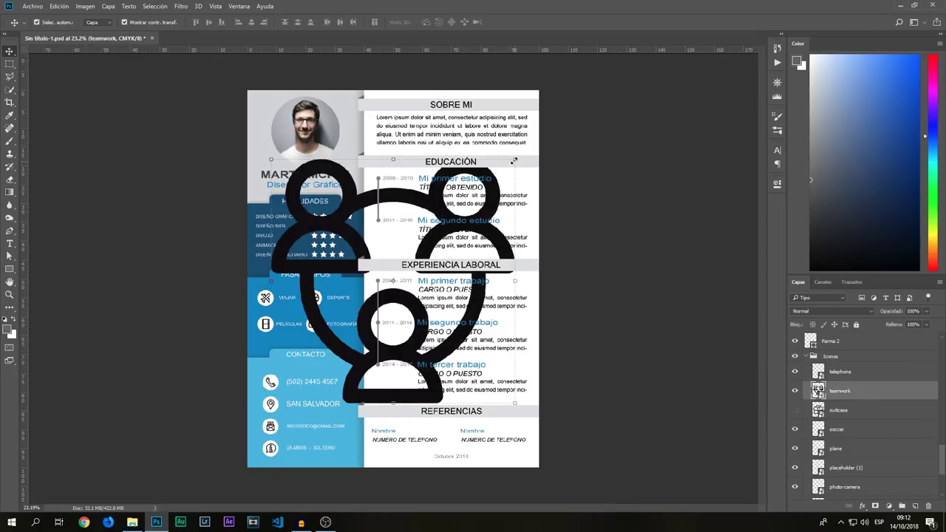
{"action": "left_click_drag", "start_coordinate": [514, 162], "coordinate": [316, 369]}
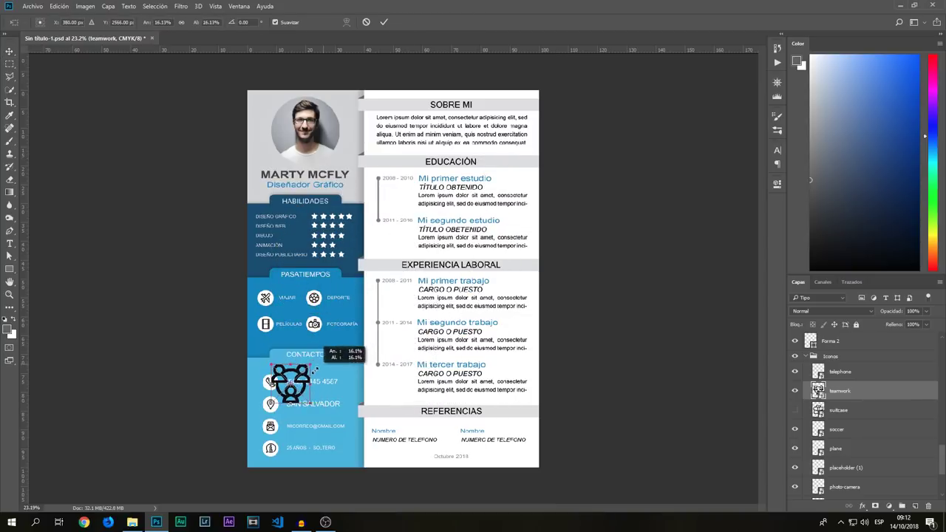
{"action": "mouse_move", "coordinate": [316, 369]}
{"action": "left_mouse_down"}
{"action": "mouse_move", "coordinate": [298, 379]}
{"action": "mouse_move", "coordinate": [406, 424]}
{"action": "left_mouse_up"}
{"action": "scroll", "coordinate": [428, 439], "scroll_direction": "up", "scroll_amount": 2}
{"action": "scroll", "coordinate": [428, 440], "scroll_direction": "up", "scroll_amount": 1}
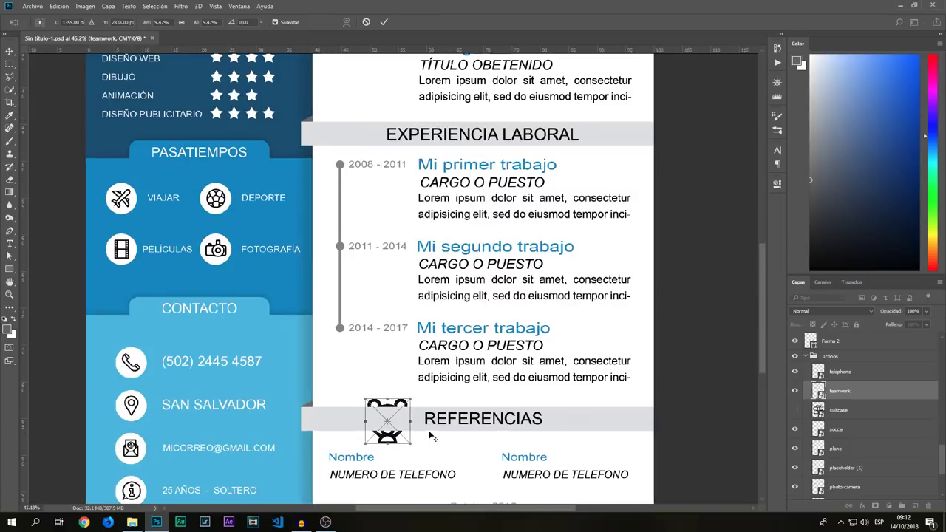
{"action": "left_click", "coordinate": [384, 21]}
{"action": "scroll", "coordinate": [922, 443], "scroll_direction": "up", "scroll_amount": 1}
{"action": "left_click_drag", "start_coordinate": [858, 421], "coordinate": [870, 333]}
Step: Scale the teamwork icon smaller and place it beside REFERENCIAS
{"action": "left_click", "coordinate": [390, 425]}
{"action": "key", "text": "ctrl+t"}
{"action": "left_click_drag", "start_coordinate": [409, 399], "coordinate": [392, 418]}
{"action": "scroll", "coordinate": [392, 421], "scroll_direction": "up", "scroll_amount": 3}
{"action": "scroll", "coordinate": [391, 421], "scroll_direction": "down", "scroll_amount": 3}
{"action": "scroll", "coordinate": [391, 392], "scroll_direction": "down", "scroll_amount": 2}
{"action": "left_click", "coordinate": [383, 22]}
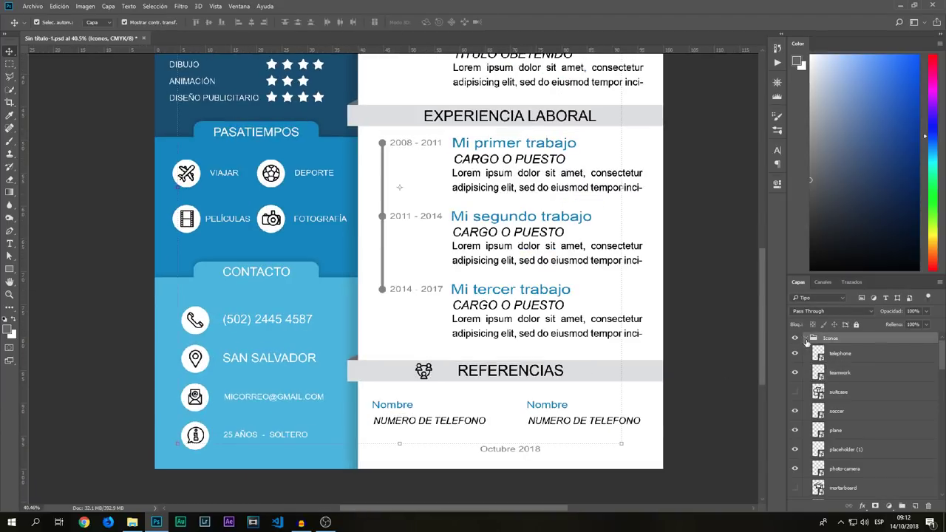
Step: Show the suitcase icon and shrink it beside EXPERIENCIA LABORAL
{"action": "left_click", "coordinate": [794, 392]}
{"action": "left_click", "coordinate": [838, 391]}
{"action": "scroll", "coordinate": [592, 359], "scroll_direction": "up", "scroll_amount": 2}
{"action": "scroll", "coordinate": [592, 359], "scroll_direction": "down", "scroll_amount": 2}
{"action": "key", "text": "ctrl+t"}
{"action": "mouse_move", "coordinate": [544, 152]}
{"action": "left_mouse_down"}
{"action": "mouse_move", "coordinate": [289, 381]}
{"action": "mouse_move", "coordinate": [407, 264]}
{"action": "mouse_move", "coordinate": [396, 263]}
{"action": "left_mouse_up"}
{"action": "scroll", "coordinate": [405, 257], "scroll_direction": "up", "scroll_amount": 3}
{"action": "key", "text": "Return"}
{"action": "scroll", "coordinate": [395, 262], "scroll_direction": "down", "scroll_amount": 3}
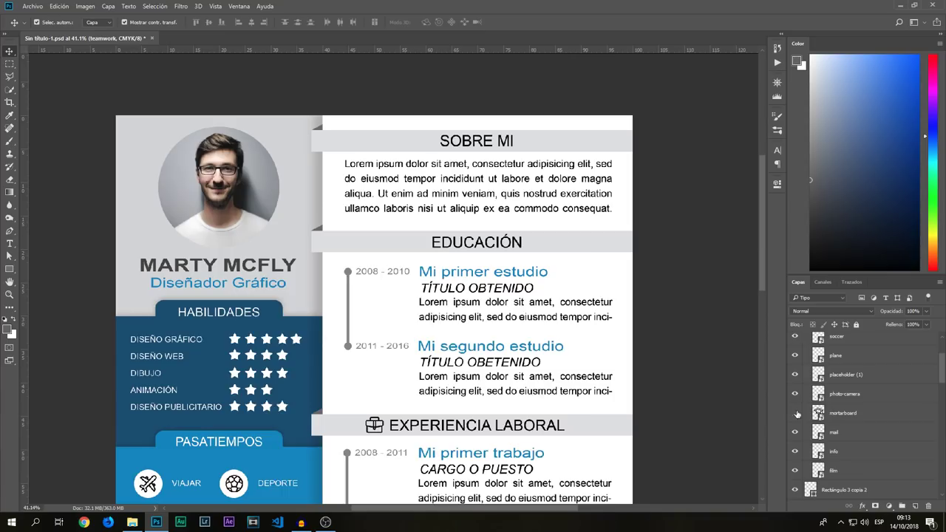
Step: Show the mortarboard icon and shrink it beside EDUCACIÓN
{"action": "left_click", "coordinate": [795, 413]}
{"action": "left_click", "coordinate": [843, 412]}
{"action": "key", "text": "ctrl+t"}
{"action": "mouse_move", "coordinate": [605, 163]}
{"action": "left_mouse_down"}
{"action": "mouse_move", "coordinate": [347, 412]}
{"action": "mouse_move", "coordinate": [380, 233]}
{"action": "left_mouse_up"}
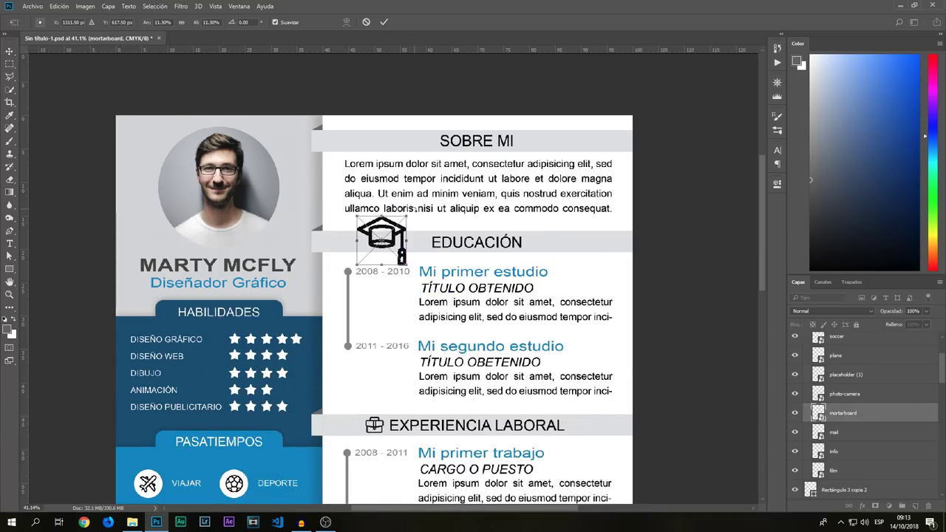
{"action": "scroll", "coordinate": [385, 244], "scroll_direction": "up", "scroll_amount": 3}
{"action": "scroll", "coordinate": [385, 244], "scroll_direction": "down", "scroll_amount": 3}
{"action": "left_click_drag", "start_coordinate": [390, 239], "coordinate": [387, 242]}
{"action": "key", "text": "Return"}
Step: Move the info icon up beside SOBRE MI and fit the page in the window
{"action": "scroll", "coordinate": [418, 254], "scroll_direction": "down", "scroll_amount": 2}
{"action": "scroll", "coordinate": [283, 401], "scroll_direction": "up", "scroll_amount": 1}
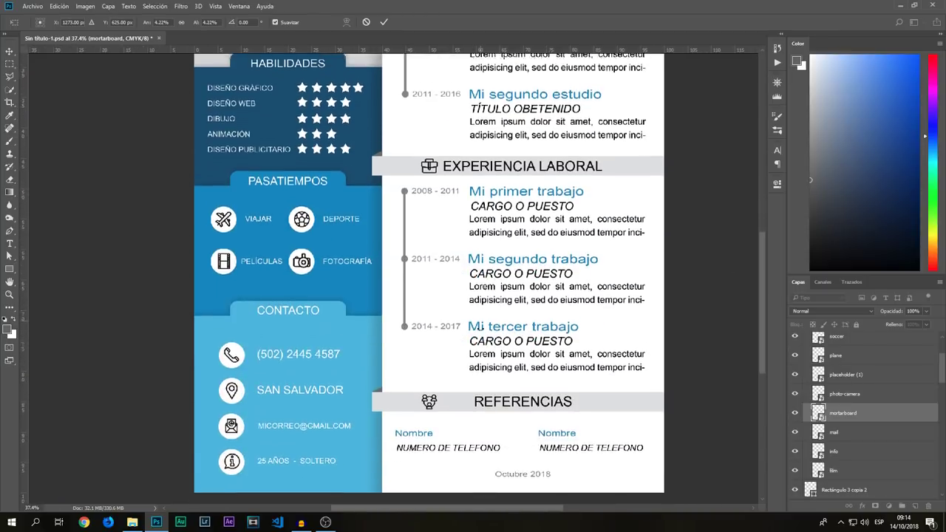
{"action": "scroll", "coordinate": [283, 402], "scroll_direction": "up", "scroll_amount": 1}
{"action": "left_click_drag", "start_coordinate": [269, 484], "coordinate": [489, 69]}
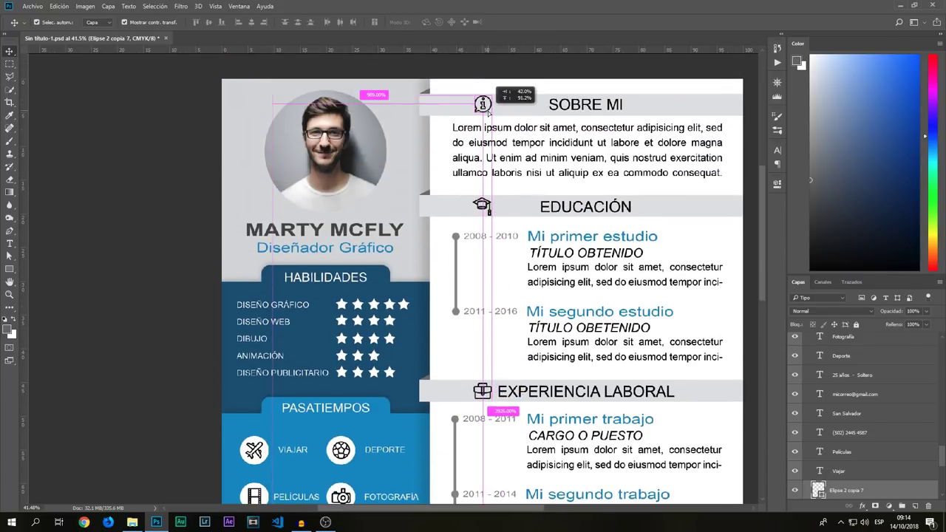
{"action": "left_click_drag", "start_coordinate": [485, 64], "coordinate": [484, 101]}
{"action": "key", "text": "ctrl+0"}
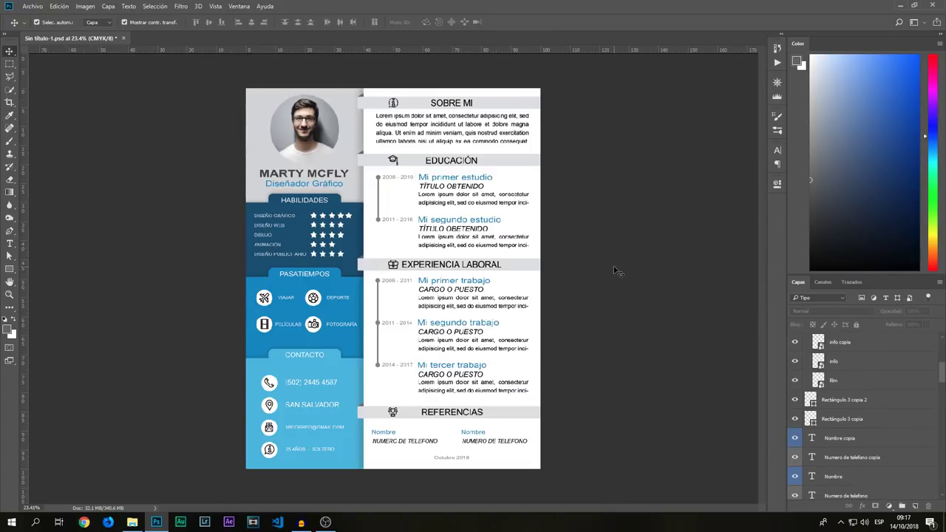
Step: Start Save As and navigate into the CV folder
{"action": "left_click", "coordinate": [32, 6]}
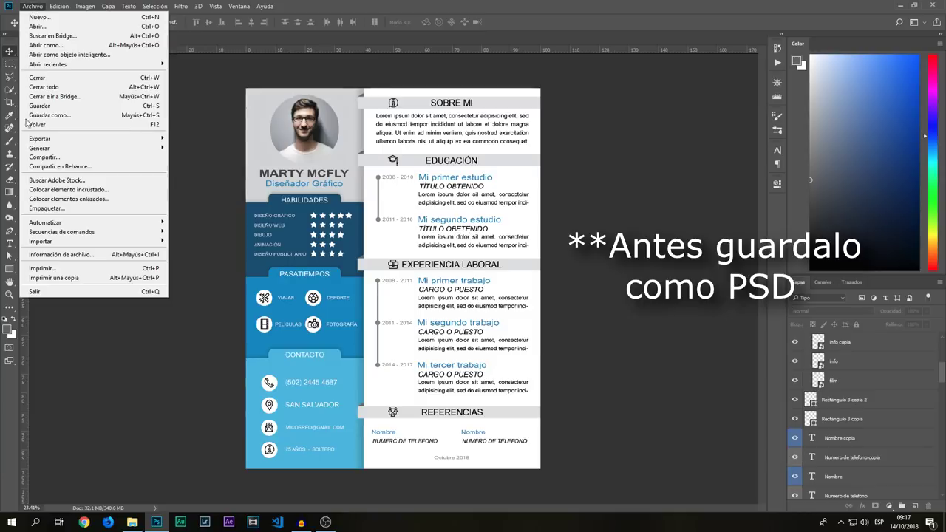
{"action": "left_click", "coordinate": [55, 116]}
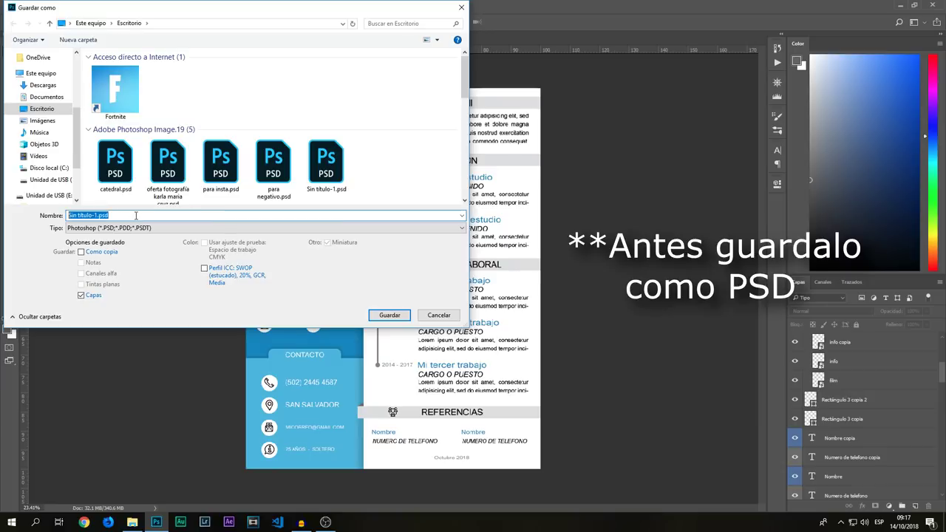
{"action": "type", "text": "cv"}
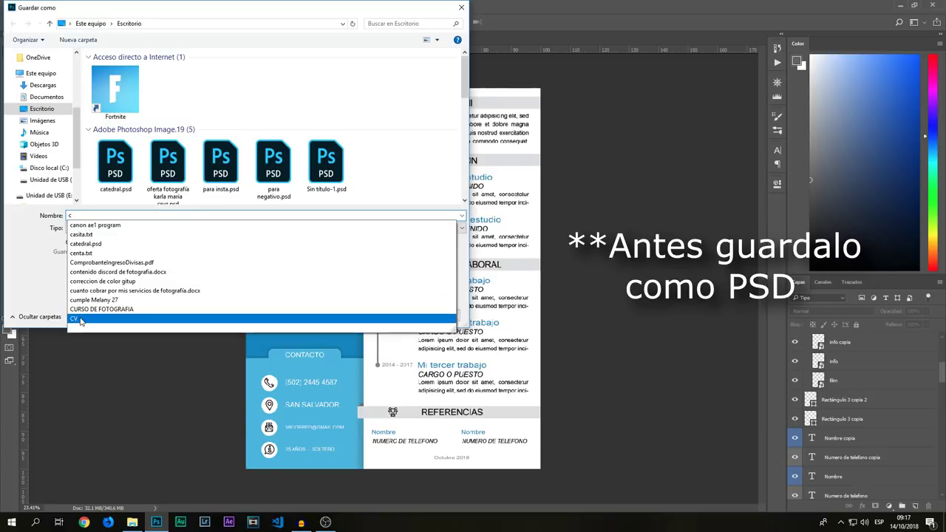
{"action": "left_click", "coordinate": [174, 319]}
{"action": "left_click", "coordinate": [389, 315]}
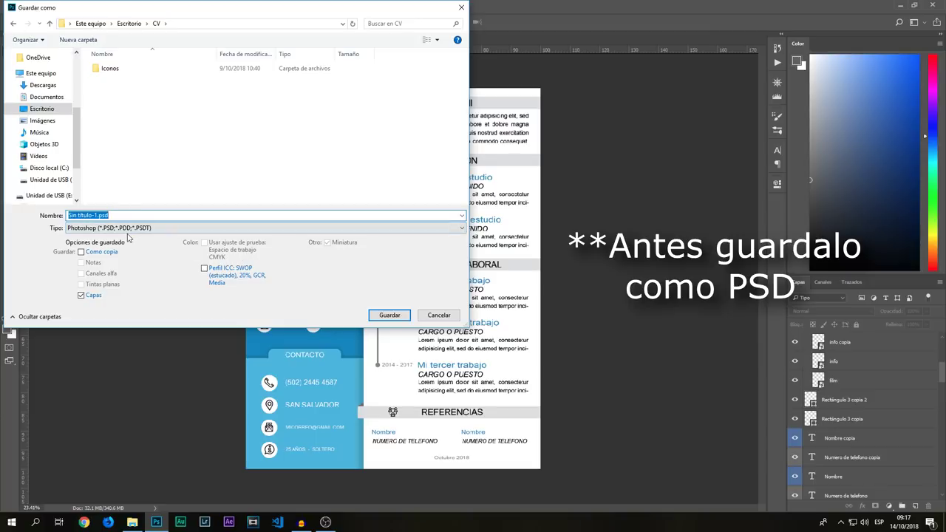
Step: Choose Photoshop PDF as the format with Layers kept, and save
{"action": "left_click", "coordinate": [111, 229]}
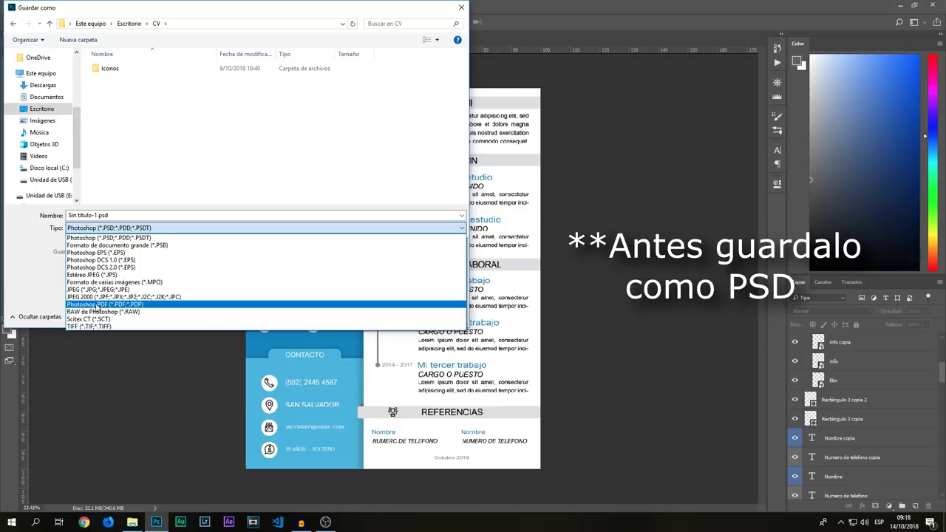
{"action": "left_click", "coordinate": [94, 305]}
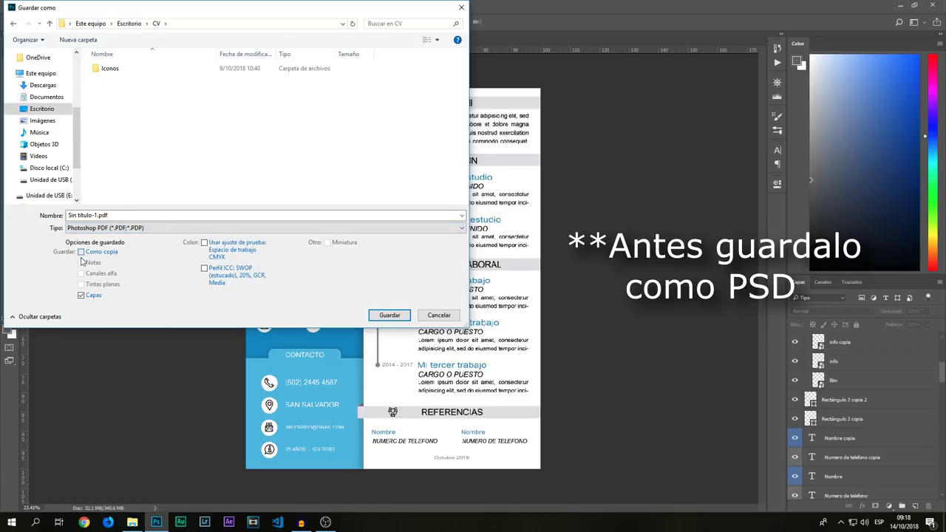
{"action": "left_click", "coordinate": [81, 295]}
{"action": "left_click", "coordinate": [82, 252]}
{"action": "left_click", "coordinate": [81, 295]}
{"action": "left_click", "coordinate": [383, 317]}
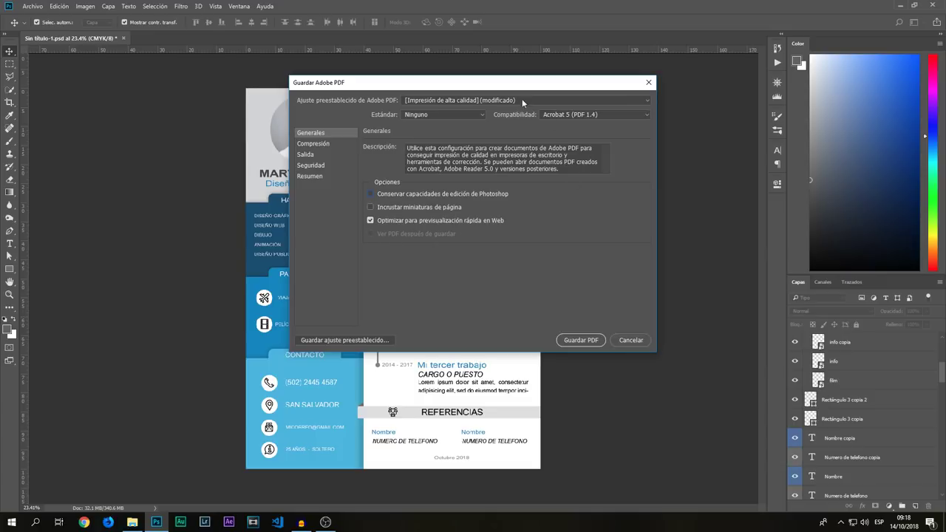
Step: Keep Acrobat 5 compatibility, downsample to 100 ppi, set quality to Alta, and save the PDF
{"action": "left_click", "coordinate": [617, 115]}
{"action": "left_click", "coordinate": [599, 118]}
{"action": "left_click", "coordinate": [323, 144]}
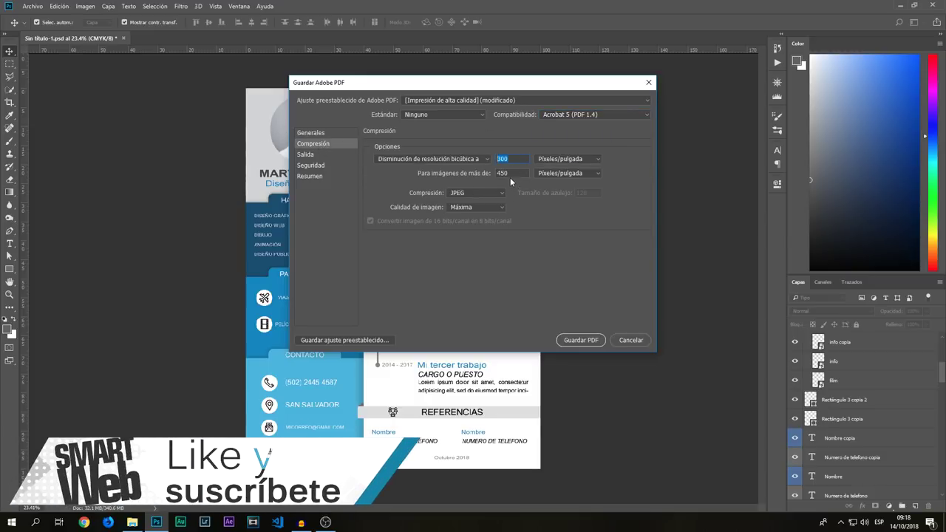
{"action": "type", "text": "100"}
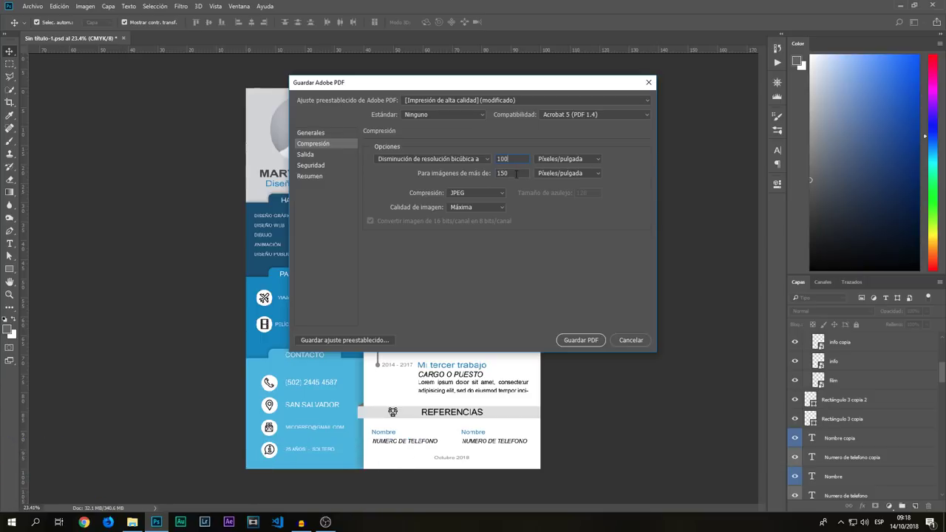
{"action": "left_click", "coordinate": [481, 208]}
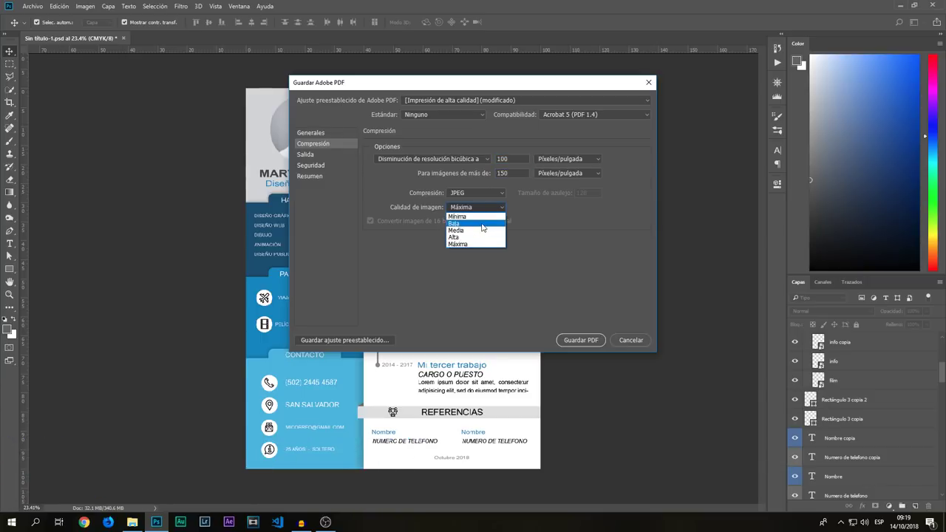
{"action": "left_click", "coordinate": [478, 237]}
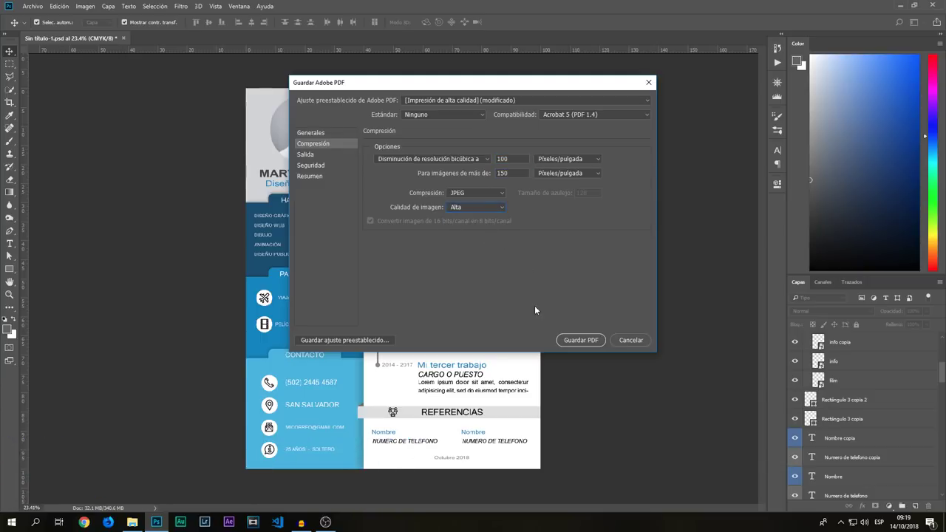
{"action": "left_click", "coordinate": [583, 339]}
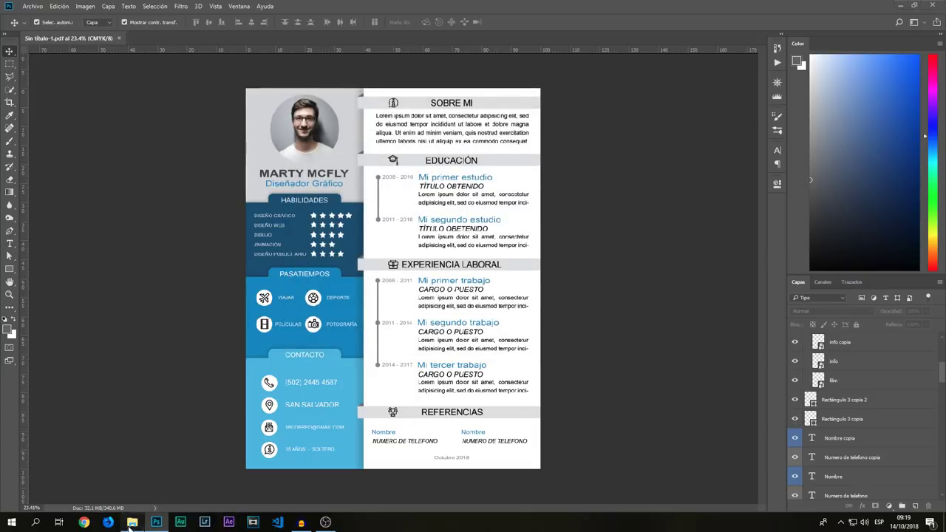
{"action": "left_click", "coordinate": [131, 522]}
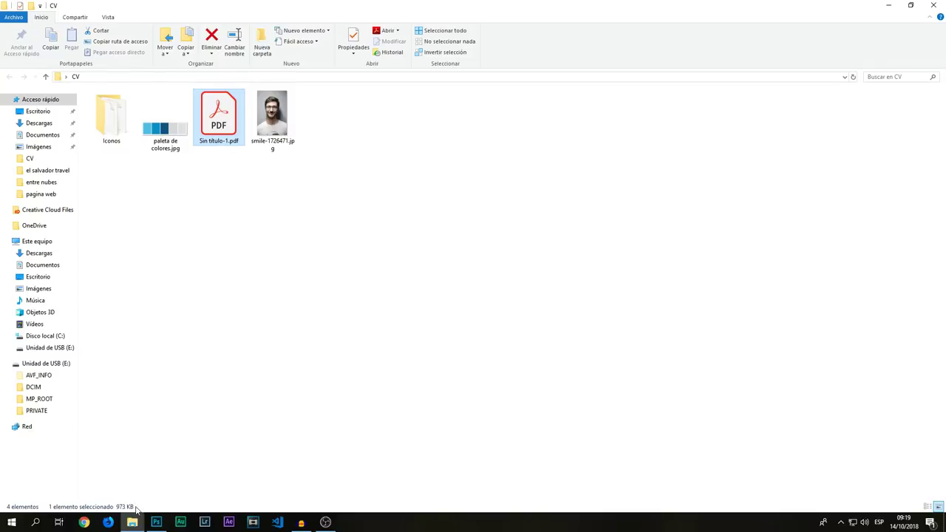
Step: Open Sin título-1.pdf from the CV folder
{"action": "double_click", "coordinate": [226, 130]}
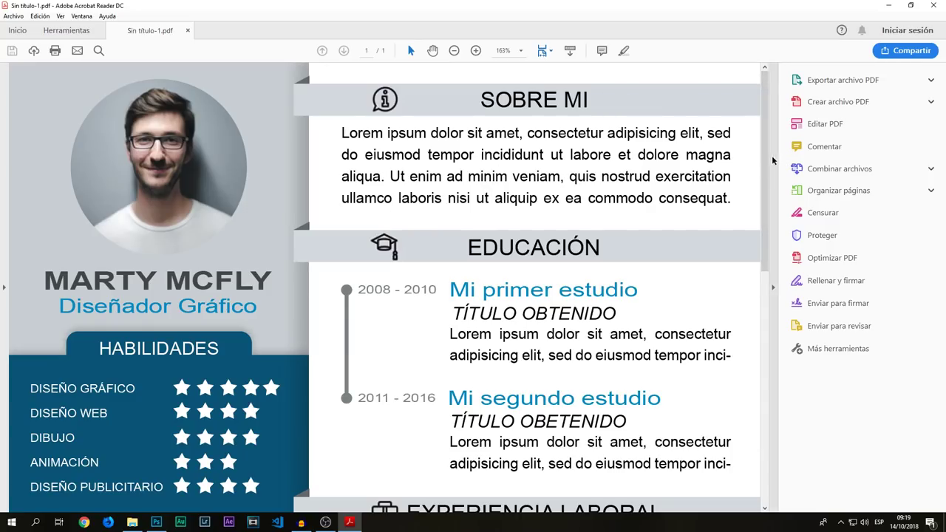
Step: Zoom in on the CV step by step up to 1600%
{"action": "scroll", "coordinate": [384, 213], "scroll_direction": "down", "scroll_amount": 10}
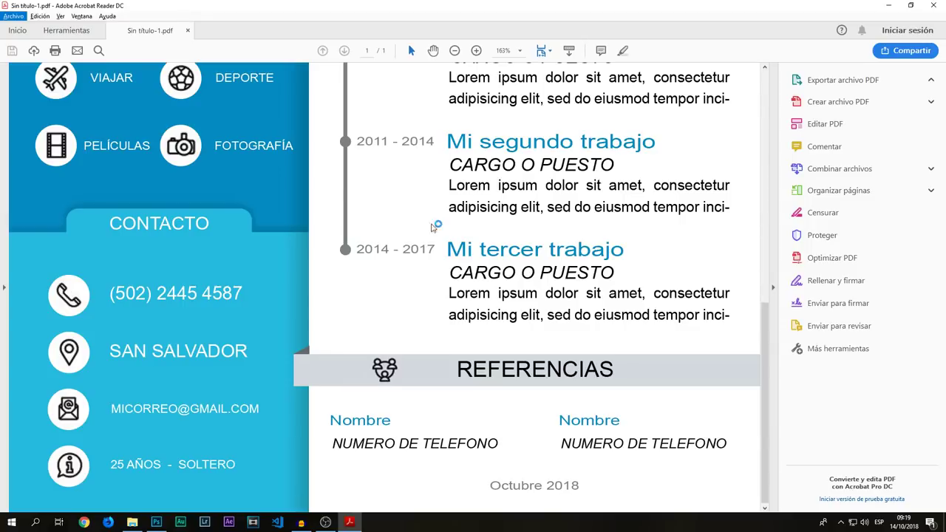
{"action": "scroll", "coordinate": [488, 244], "scroll_direction": "up", "scroll_amount": 10}
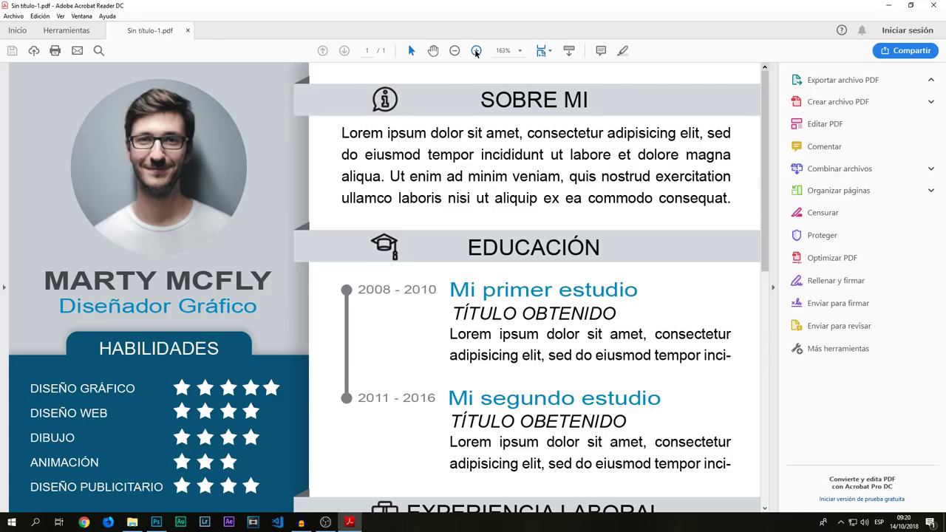
{"action": "left_click", "coordinate": [476, 51]}
{"action": "left_click", "coordinate": [476, 51]}
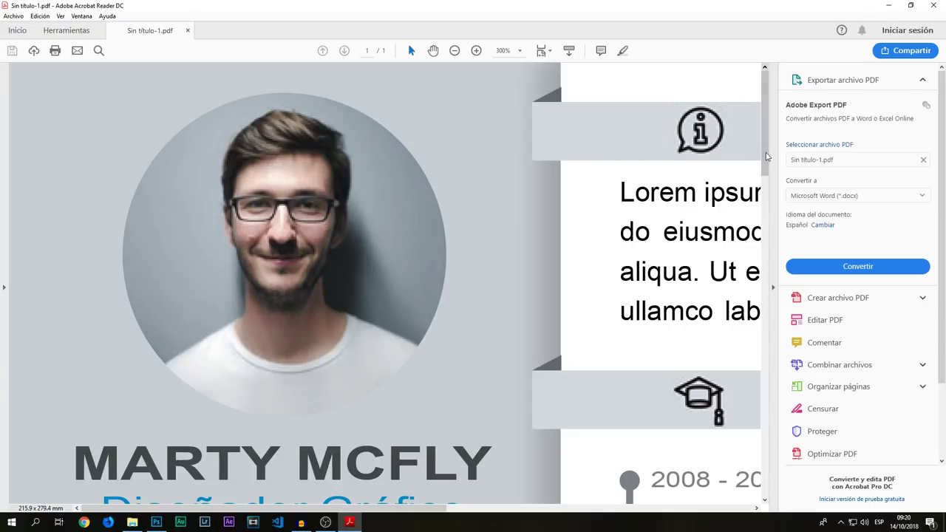
{"action": "left_click_drag", "start_coordinate": [768, 159], "coordinate": [767, 182]}
{"action": "scroll", "coordinate": [154, 248], "scroll_direction": "down", "scroll_amount": 5}
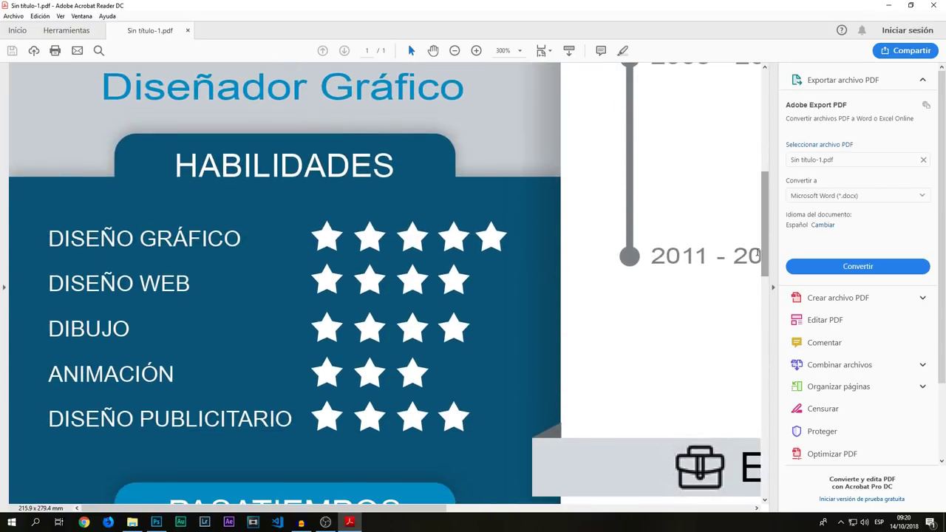
{"action": "left_click", "coordinate": [477, 50]}
{"action": "left_click", "coordinate": [476, 50]}
{"action": "left_click", "coordinate": [476, 51]}
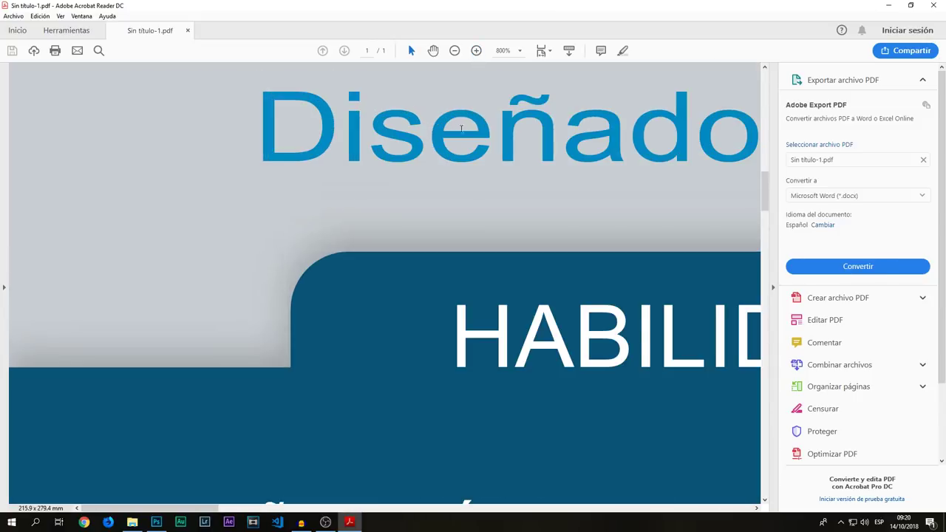
{"action": "mouse_move", "coordinate": [765, 193]}
{"action": "left_mouse_down"}
{"action": "mouse_move", "coordinate": [763, 207]}
{"action": "mouse_move", "coordinate": [764, 195]}
{"action": "left_mouse_up"}
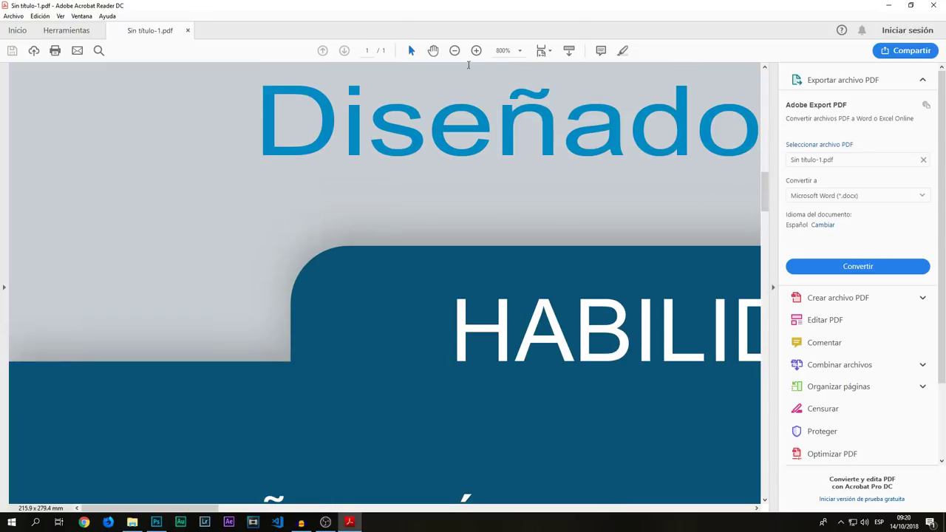
{"action": "left_click", "coordinate": [476, 50]}
{"action": "left_click", "coordinate": [476, 50]}
{"action": "mouse_move", "coordinate": [765, 191]}
{"action": "left_mouse_down"}
{"action": "mouse_move", "coordinate": [765, 264]}
{"action": "mouse_move", "coordinate": [767, 147]}
{"action": "left_mouse_up"}
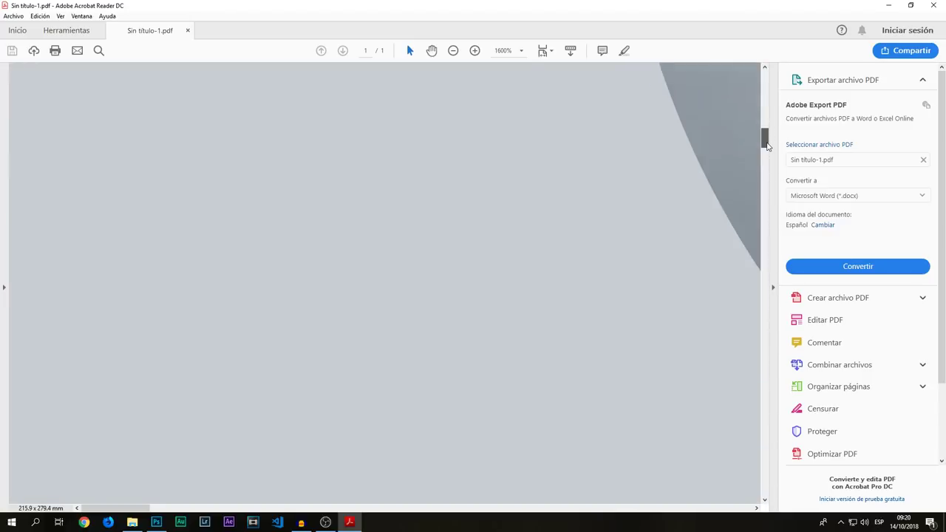
Step: Pan around the page at 1600% to check text sharpness
{"action": "left_click_drag", "start_coordinate": [210, 510], "coordinate": [429, 509]}
{"action": "scroll", "coordinate": [517, 325], "scroll_direction": "down", "scroll_amount": 5}
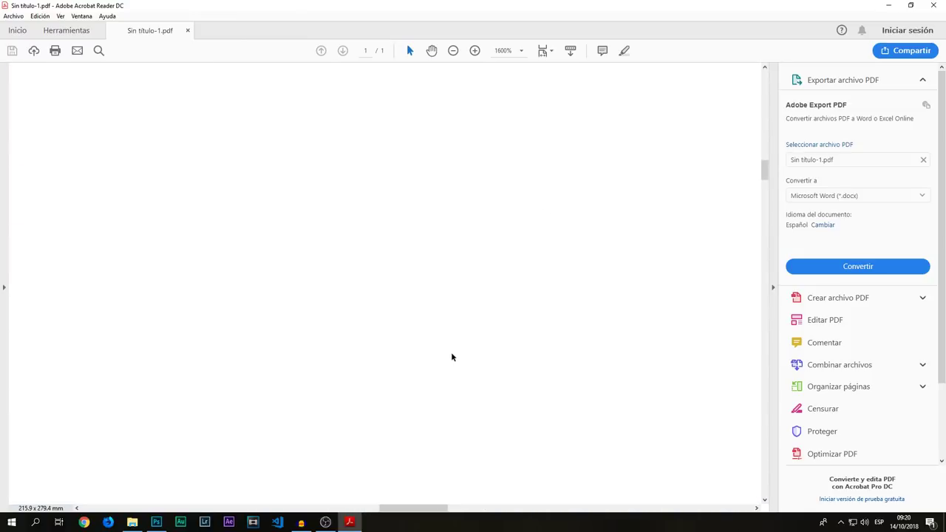
{"action": "scroll", "coordinate": [454, 347], "scroll_direction": "up", "scroll_amount": 3}
{"action": "scroll", "coordinate": [456, 343], "scroll_direction": "up", "scroll_amount": 2}
{"action": "scroll", "coordinate": [424, 297], "scroll_direction": "down", "scroll_amount": 4}
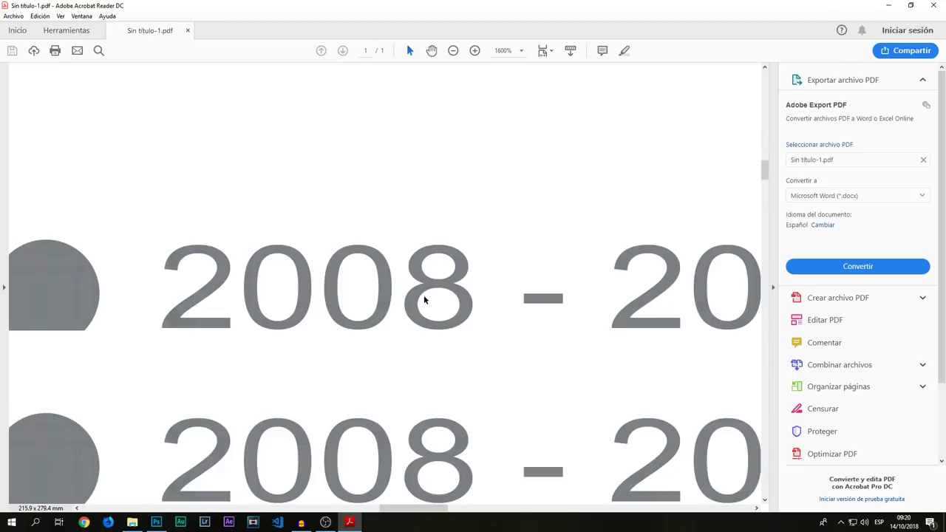
{"action": "left_click_drag", "start_coordinate": [407, 509], "coordinate": [374, 510]}
{"action": "scroll", "coordinate": [429, 333], "scroll_direction": "down", "scroll_amount": 3}
{"action": "scroll", "coordinate": [430, 330], "scroll_direction": "down", "scroll_amount": 2}
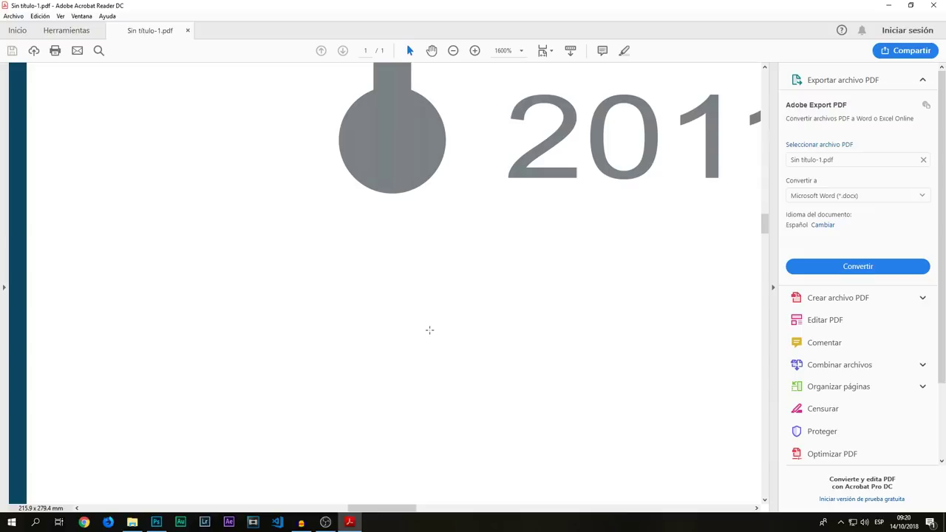
Step: Zoom back out to 125% and scroll through the CV
{"action": "left_click", "coordinate": [453, 51]}
{"action": "left_click", "coordinate": [453, 50]}
{"action": "left_click", "coordinate": [453, 50]}
{"action": "left_click", "coordinate": [453, 50]}
{"action": "left_click", "coordinate": [454, 50]}
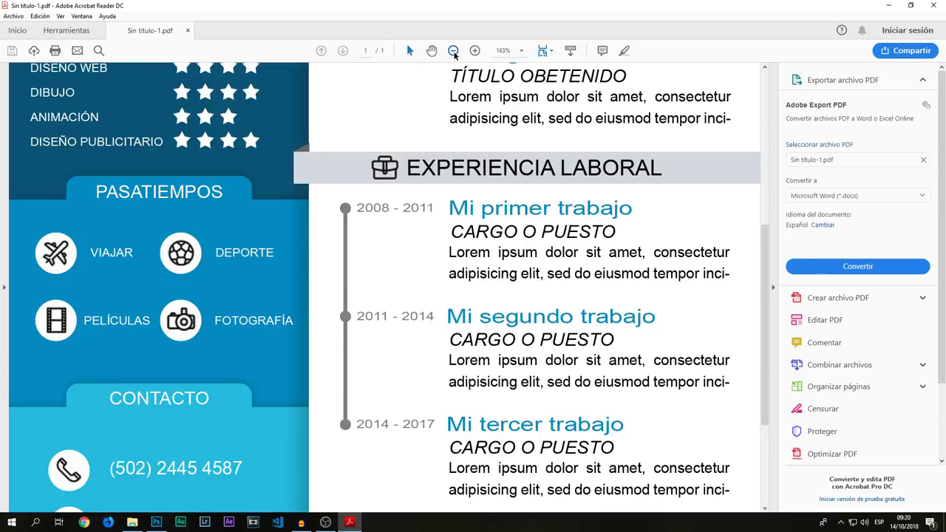
{"action": "left_click", "coordinate": [453, 50]}
{"action": "left_click", "coordinate": [453, 50]}
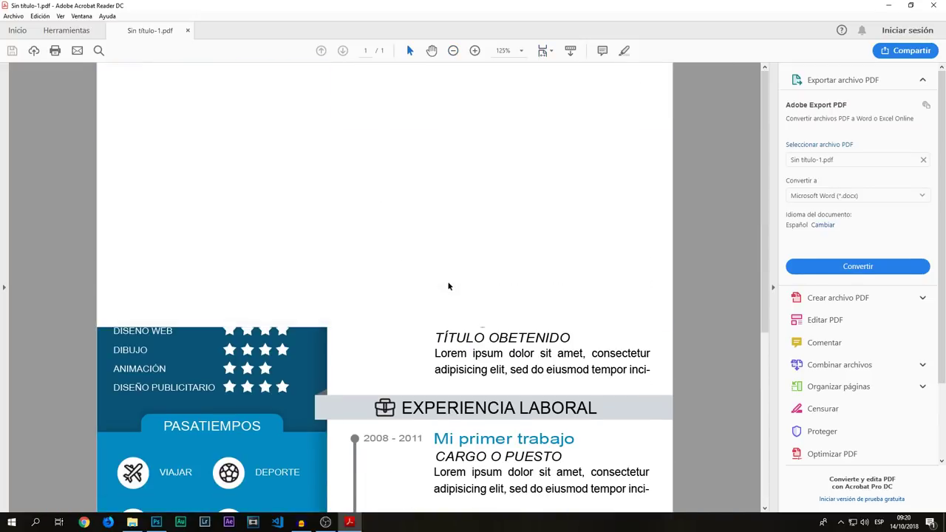
{"action": "scroll", "coordinate": [447, 281], "scroll_direction": "down", "scroll_amount": 5}
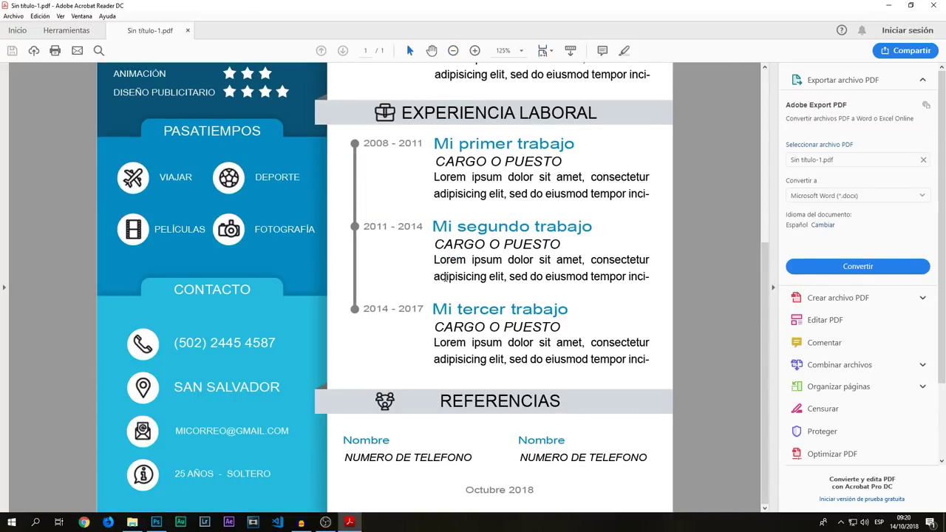
{"action": "scroll", "coordinate": [445, 277], "scroll_direction": "up", "scroll_amount": 3}
{"action": "scroll", "coordinate": [446, 276], "scroll_direction": "up", "scroll_amount": 2}
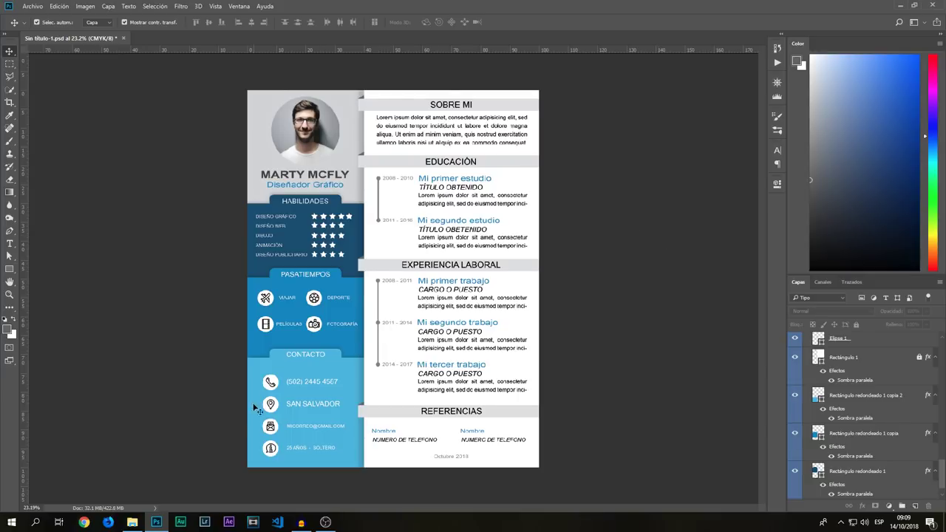
Step: Glance at the CV folder in File Explorer, then return to Photoshop
{"action": "left_click", "coordinate": [131, 522]}
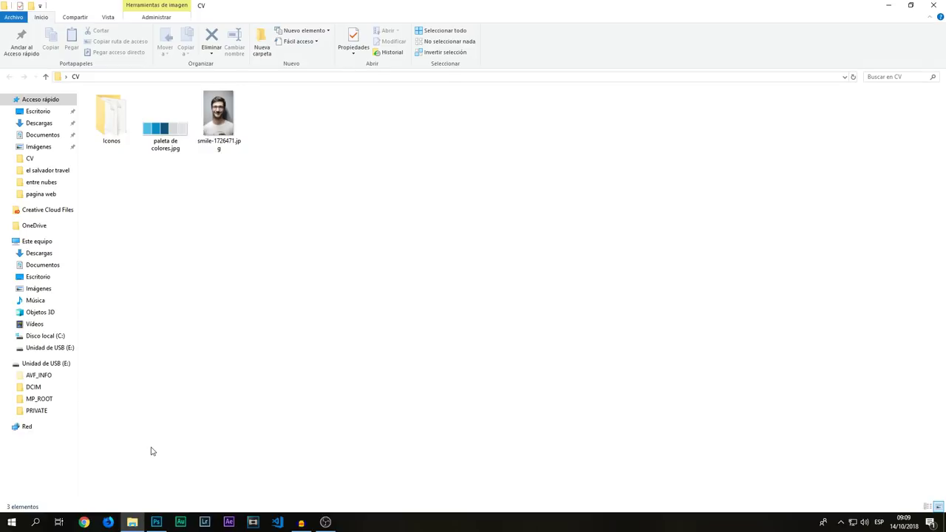
{"action": "left_click", "coordinate": [156, 522]}
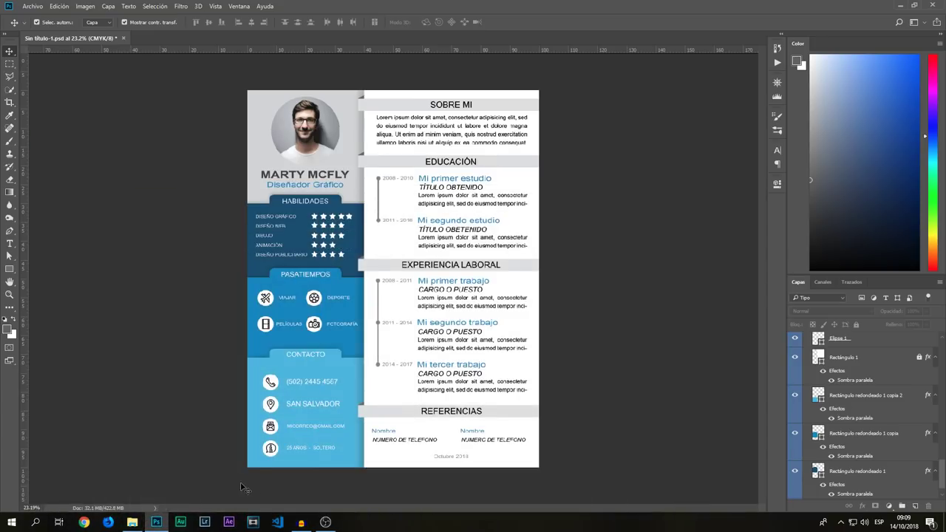